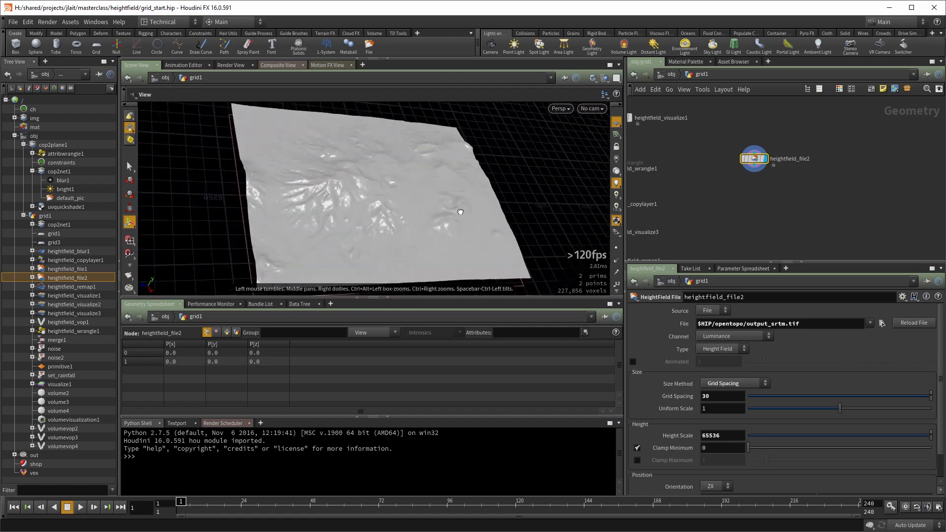
right_drag(395, 193, 483, 191)
drag(462, 209, 444, 203)
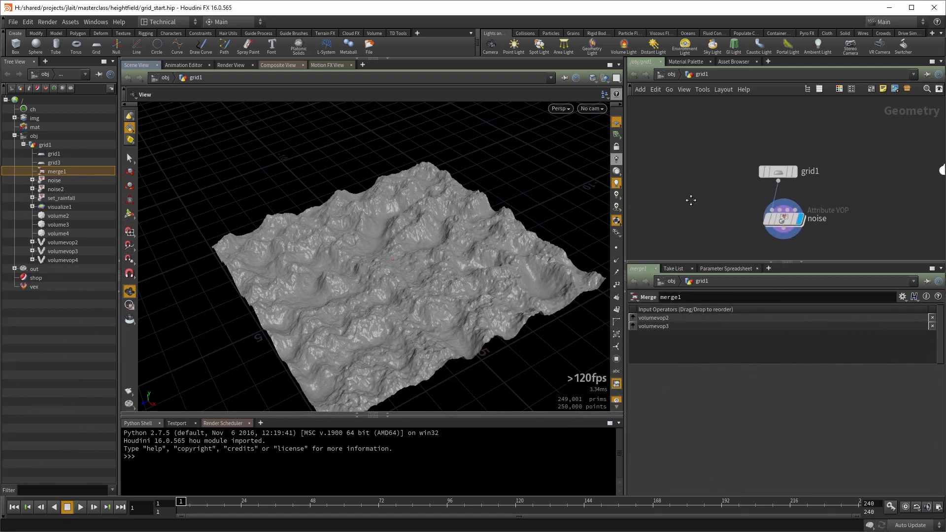
Display and select the grid1 node to inspect its parameters and flat polygon mesh up close
scroll(696, 198, up, 3)
middle_drag(690, 201, 704, 173)
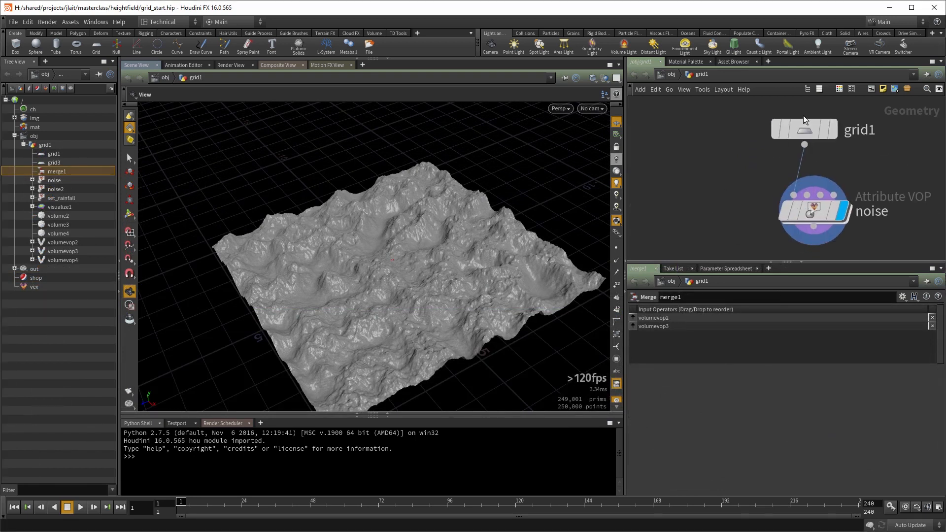
click(832, 134)
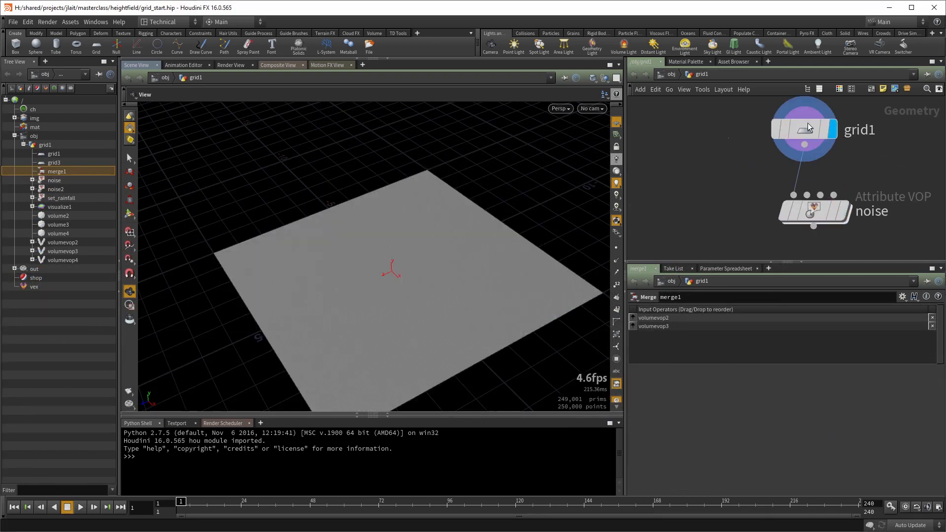
click(815, 127)
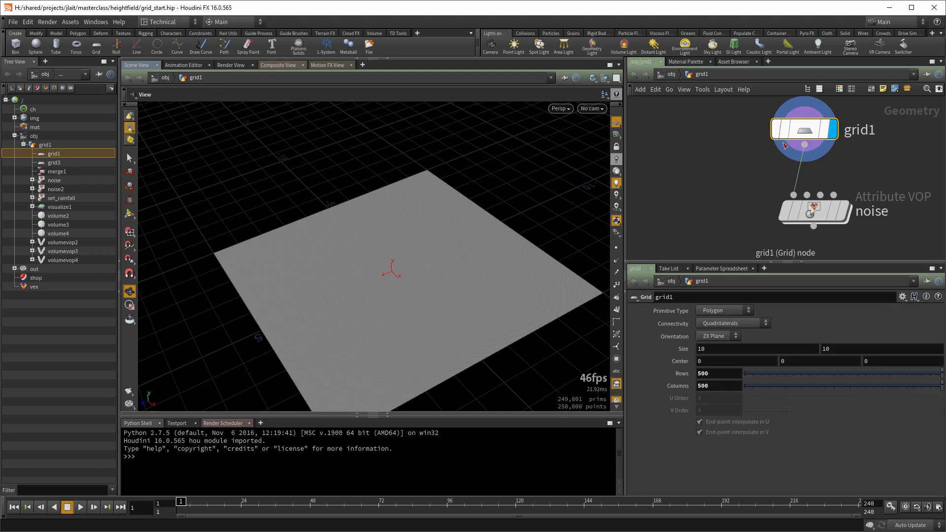
mouse_move(456, 319)
mouse_down()
mouse_move(420, 253)
mouse_move(462, 316)
mouse_up()
right_drag(462, 316, 599, 248)
middle_drag(444, 354, 394, 150)
right_drag(342, 186, 368, 377)
mouse_move(408, 344)
mouse_down()
mouse_move(450, 317)
mouse_move(415, 343)
mouse_up()
Display and select the noise node under grid1 and examine the displaced polygon terrain
key(r)
click(812, 213)
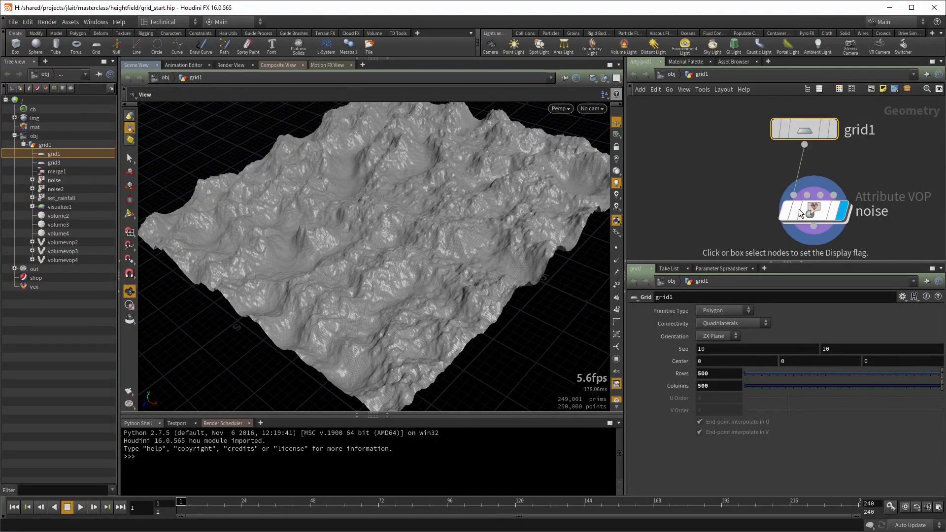
click(812, 213)
drag(401, 290, 328, 308)
right_drag(359, 269, 412, 256)
drag(412, 256, 417, 259)
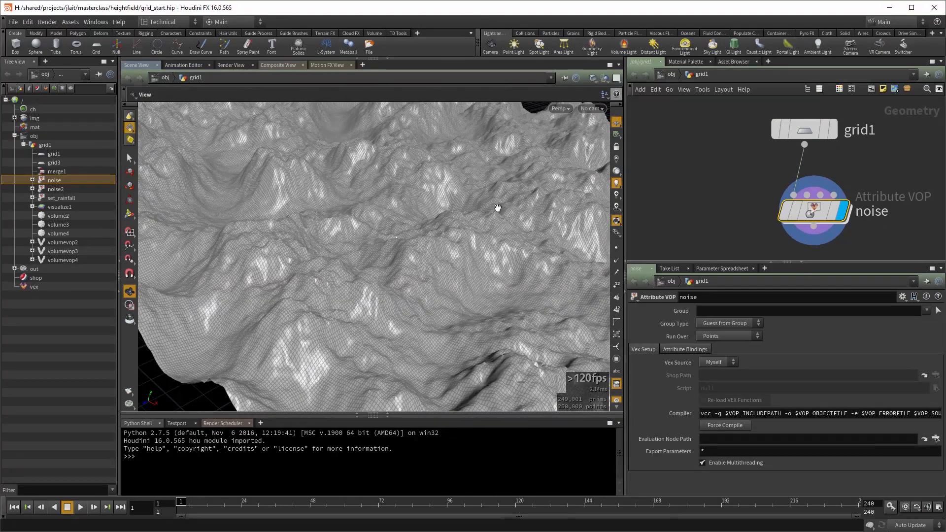
right_drag(498, 209, 446, 228)
Check the noise node's geometry information and inspect individual polygons of the terrain up close
middle_click(815, 212)
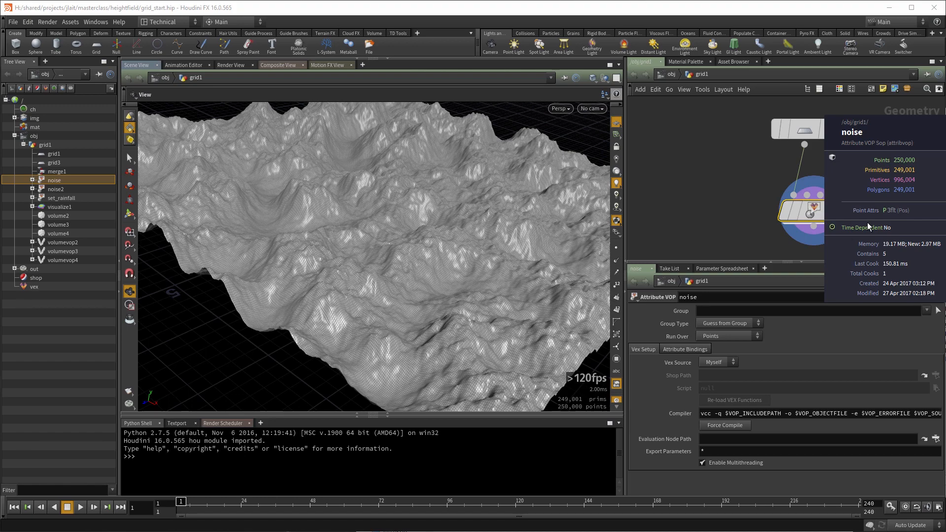
middle_drag(882, 166, 803, 173)
right_drag(424, 290, 541, 245)
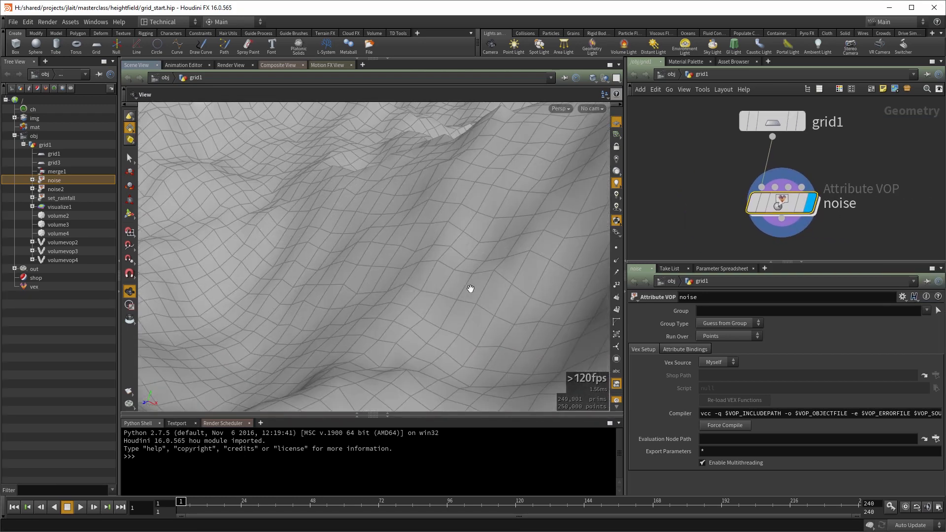
right_drag(521, 163, 363, 296)
drag(363, 296, 424, 274)
right_drag(423, 273, 438, 281)
Duplicate the grid1 and noise nodes together as a second network branch
drag(684, 112, 828, 225)
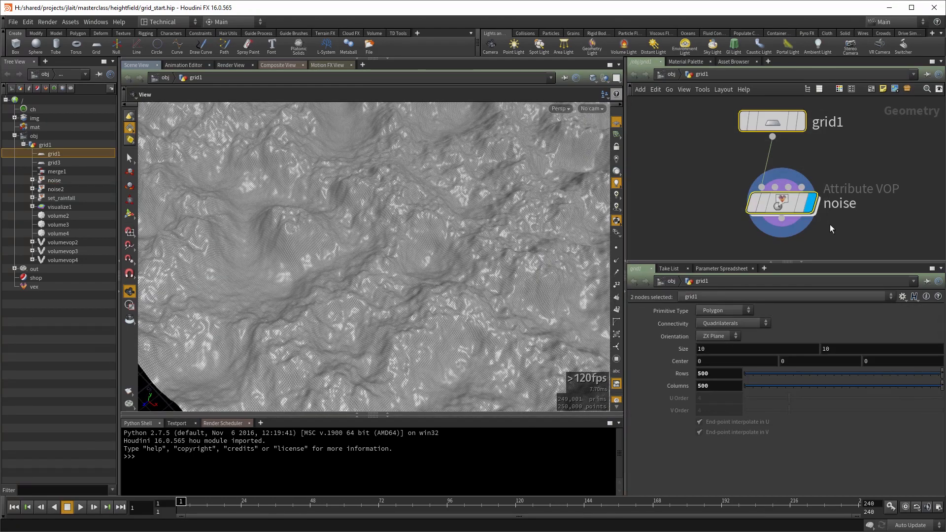
key(ctrl+c)
key(ctrl+v)
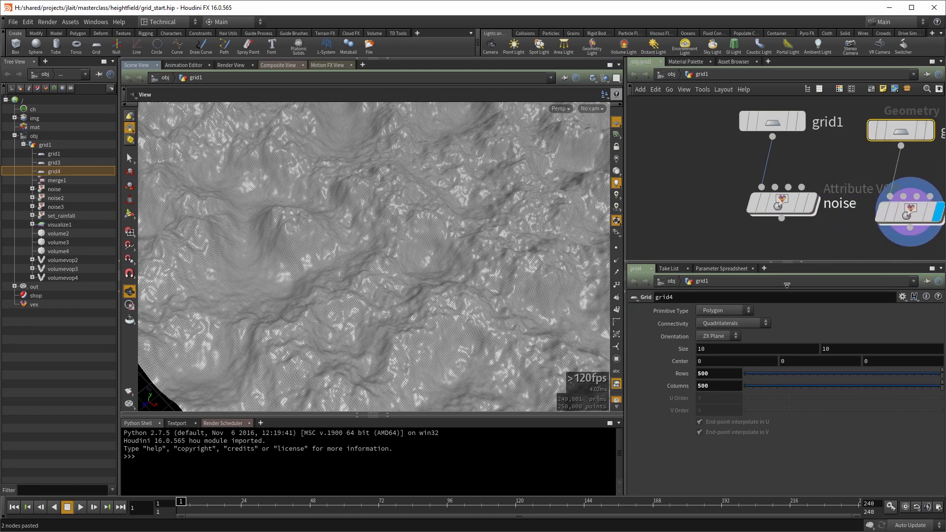
Set the copied grid's primitive type to Polygon Soup and check its node information
click(724, 310)
click(718, 370)
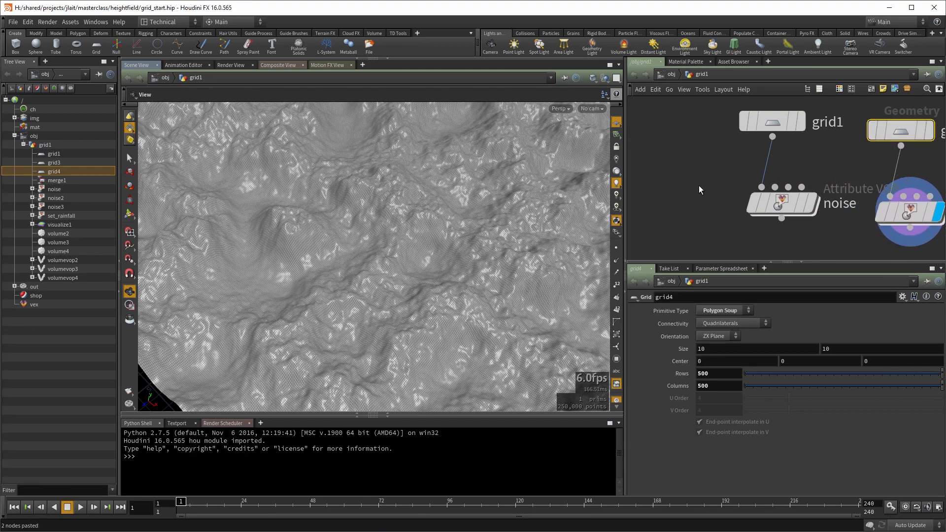
key(space+h)
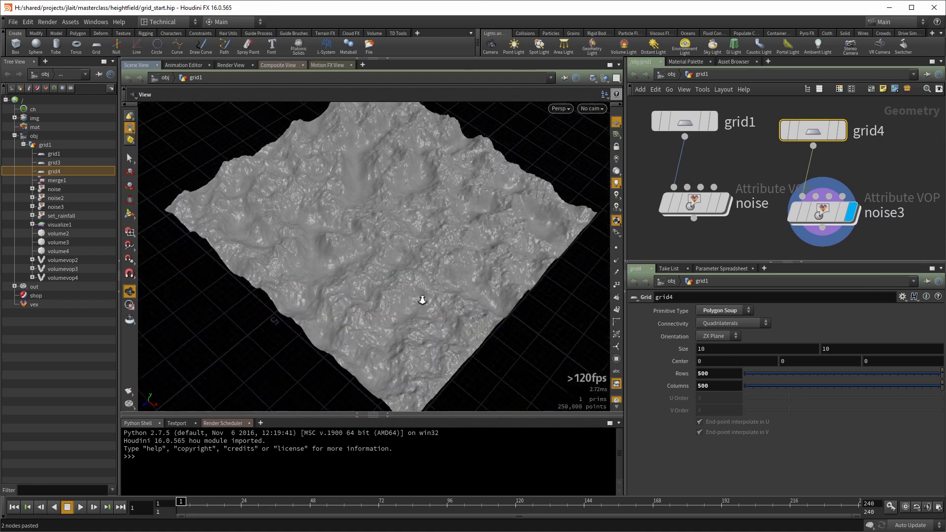
middle_click(815, 131)
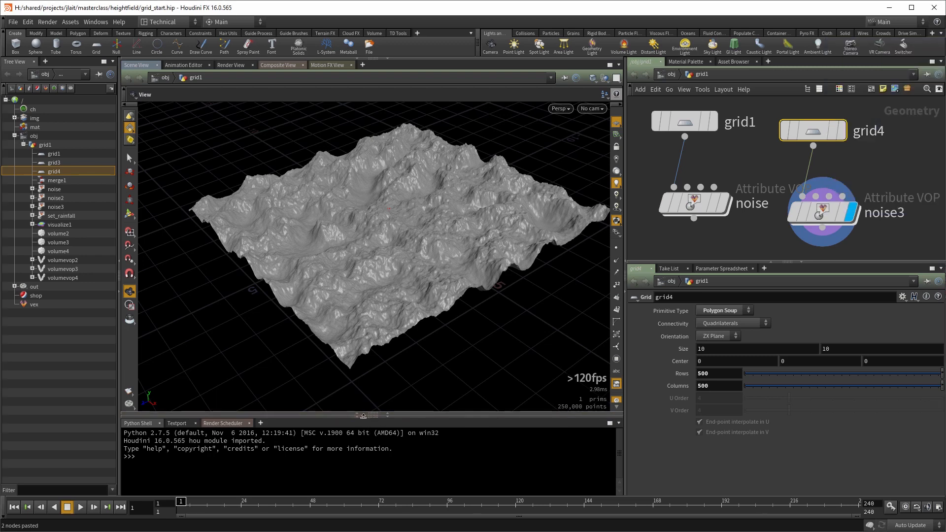
Reveal the Geometry Spreadsheet and look through the copied grid's point positions
click(355, 411)
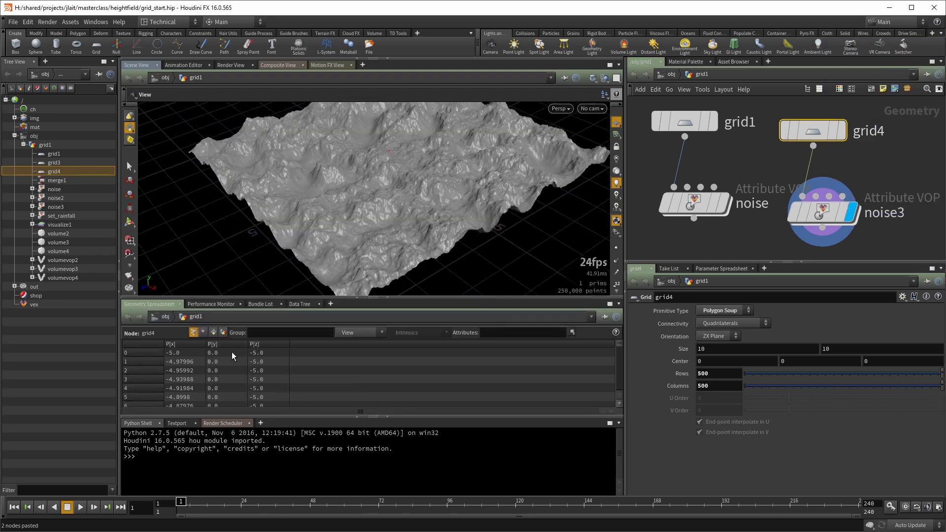
drag(618, 345, 522, 373)
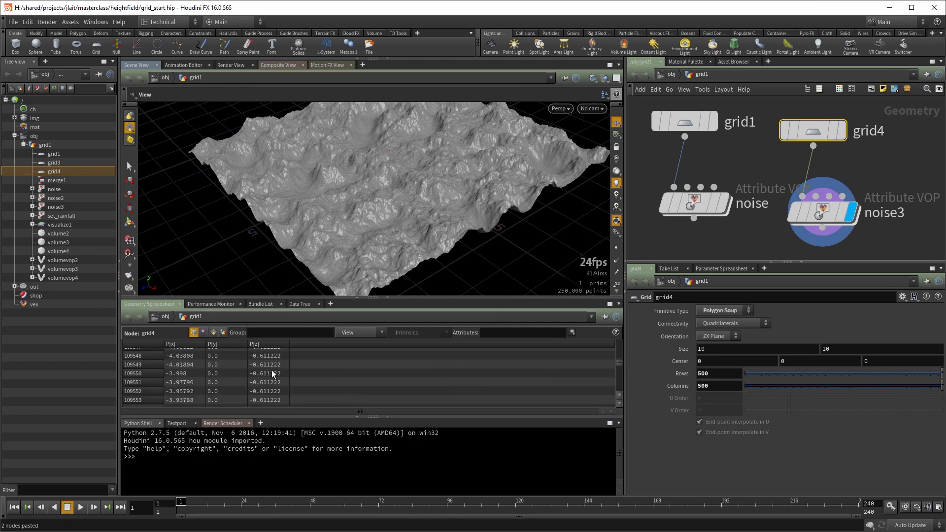
click(620, 359)
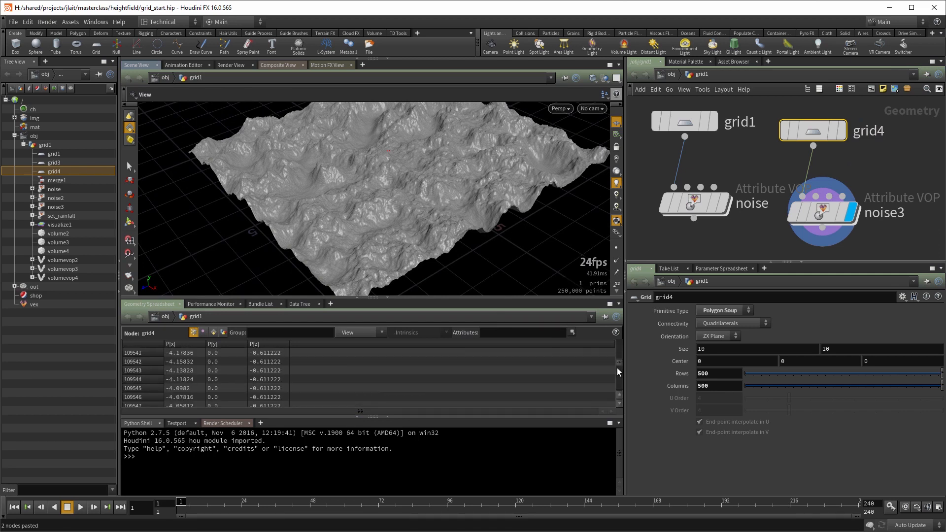
drag(619, 368, 618, 340)
Compare the geometry and memory information of the noise3 and noise nodes
right_drag(477, 169, 449, 184)
middle_drag(450, 184, 485, 274)
drag(485, 273, 468, 236)
middle_click(827, 211)
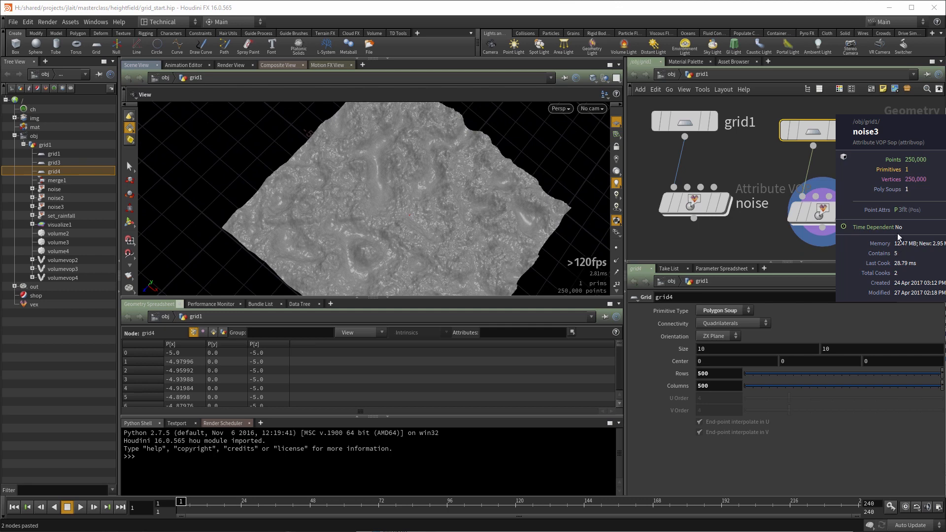
middle_click(698, 203)
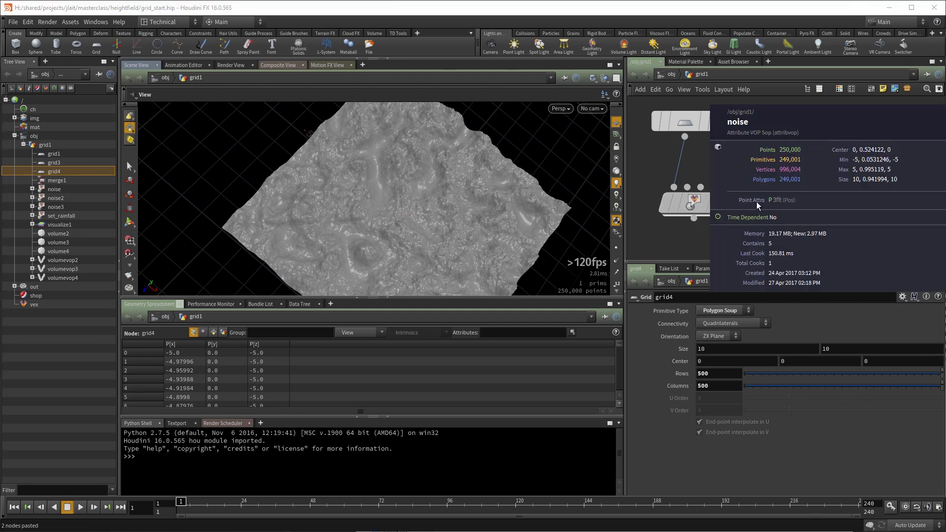
Display the volume4 node and select it to show its parameters
middle_drag(747, 167, 650, 173)
middle_drag(938, 103, 797, 154)
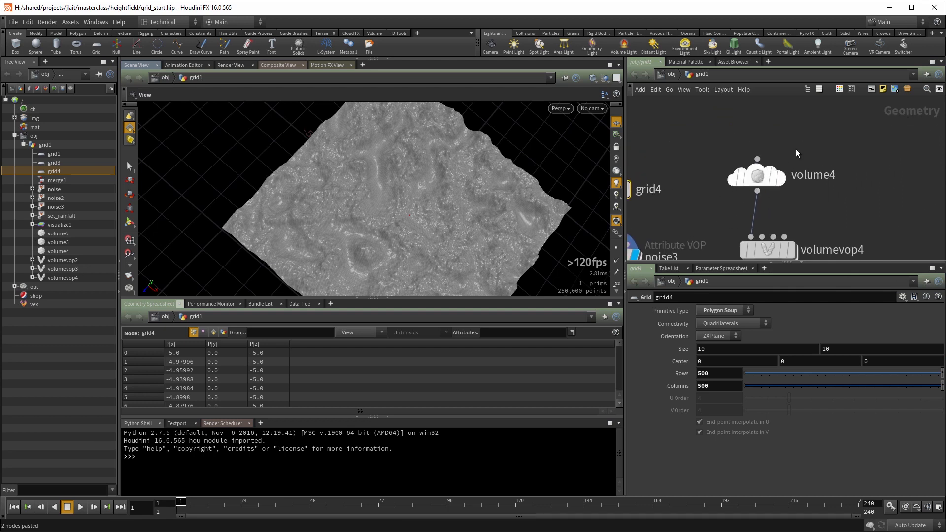
mouse_move(783, 187)
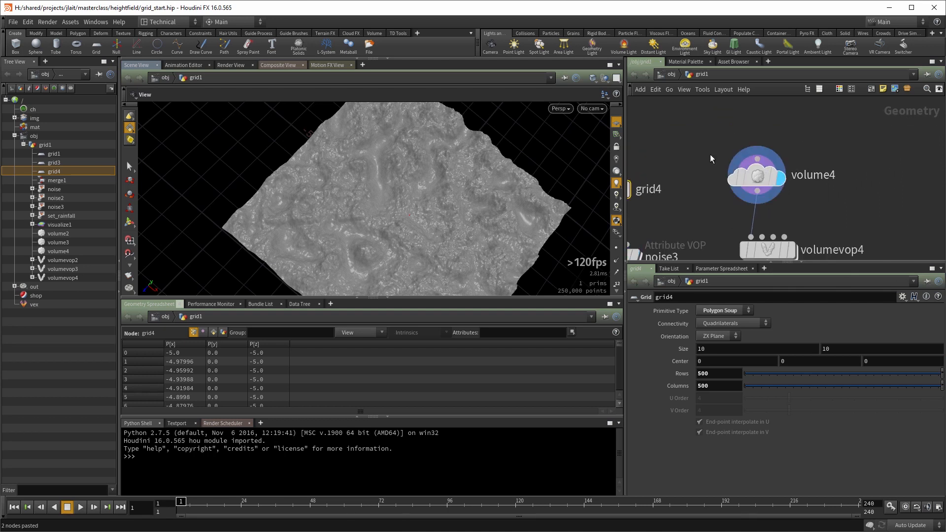
drag(697, 139, 806, 204)
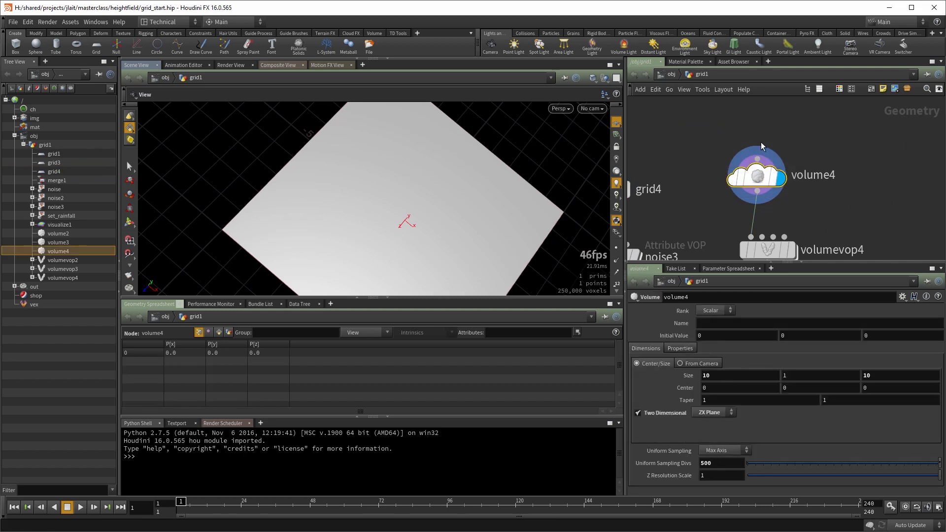
Check volume4's node information and examine its flat two-dimensional surface in the viewport
middle_click(765, 180)
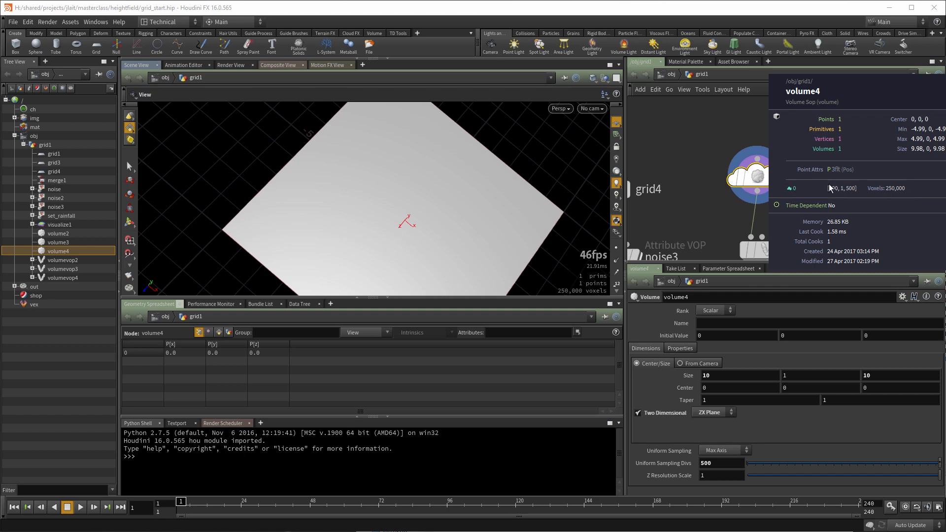
middle_drag(829, 188, 829, 188)
middle_drag(706, 214, 714, 172)
drag(459, 252, 422, 246)
middle_drag(423, 246, 420, 159)
right_drag(420, 159, 468, 230)
drag(468, 230, 471, 201)
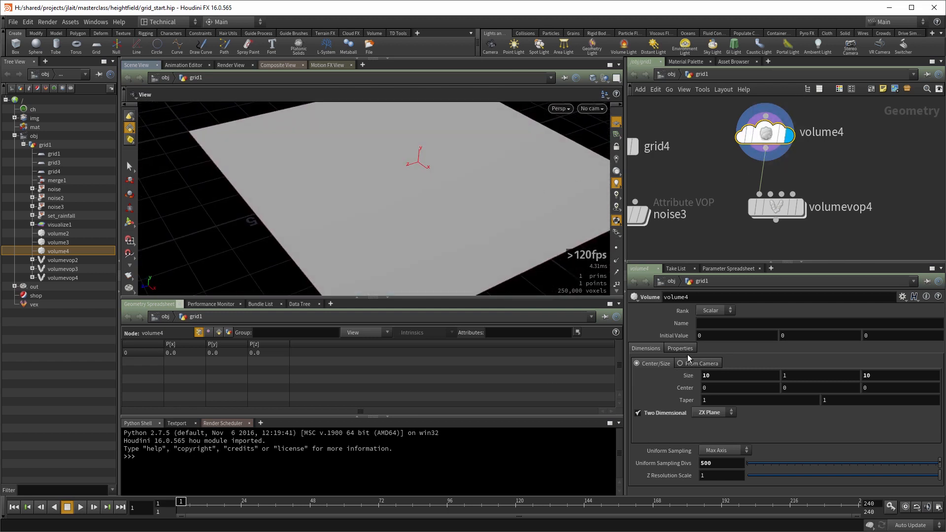
Review volume4's volume properties and its available display modes, keeping Height Field
click(679, 349)
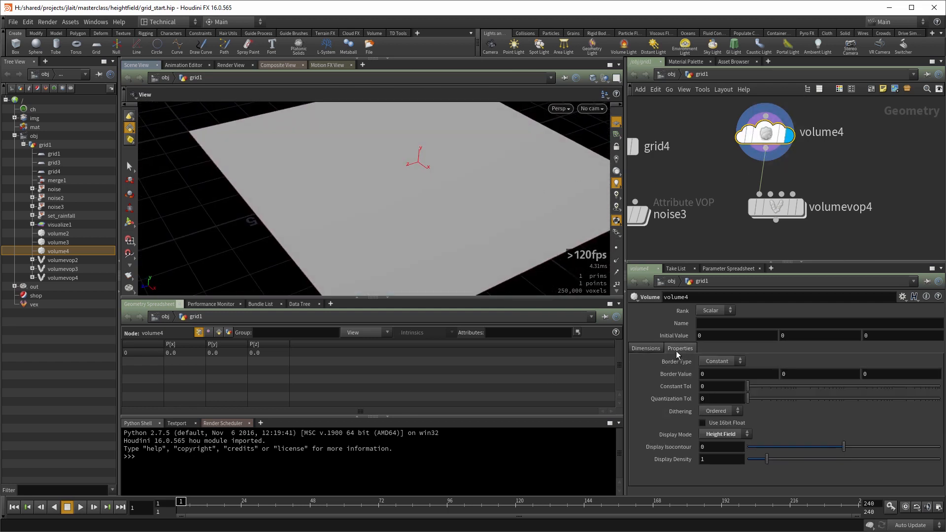
click(720, 434)
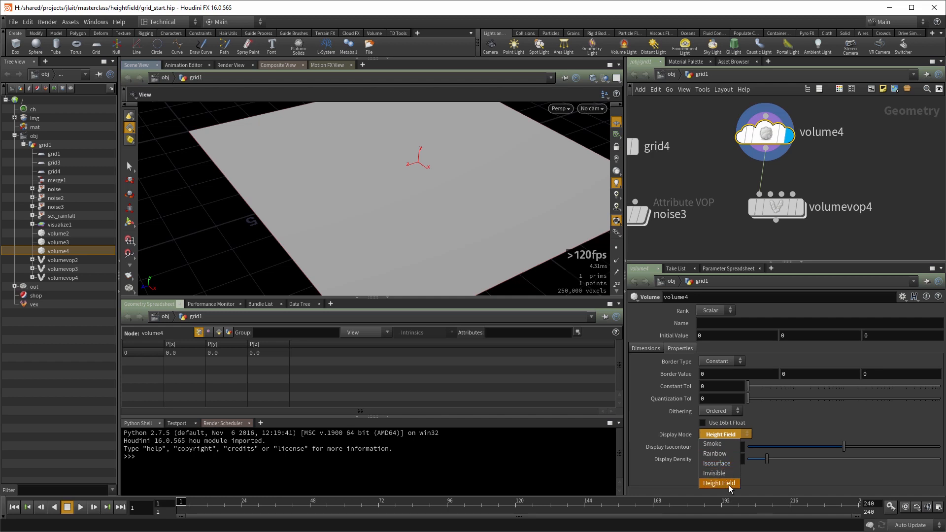
click(725, 211)
Select and display volumevop4, then examine the noisy height field terrain from near and far
drag(719, 191, 799, 227)
mouse_move(456, 219)
mouse_down()
mouse_move(445, 188)
mouse_move(461, 215)
mouse_up()
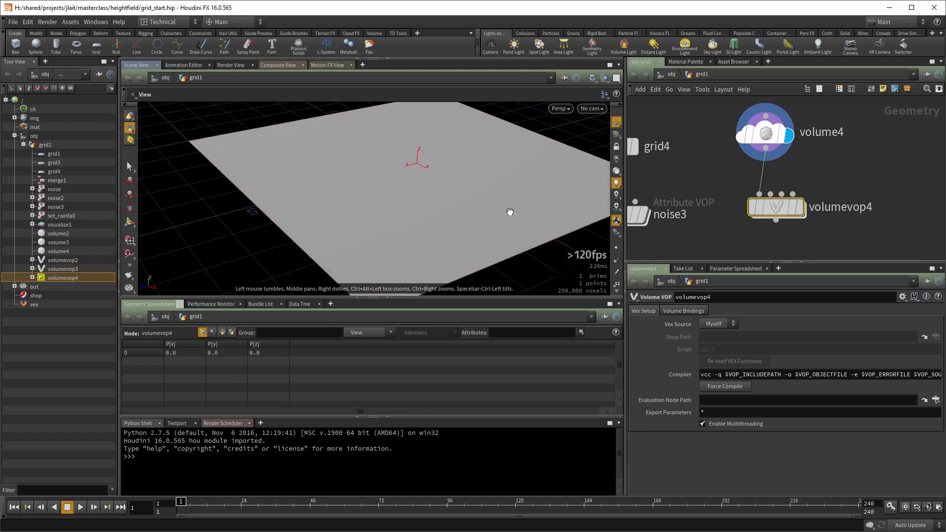
click(799, 207)
drag(379, 160, 390, 189)
right_drag(390, 189, 477, 171)
drag(544, 176, 458, 192)
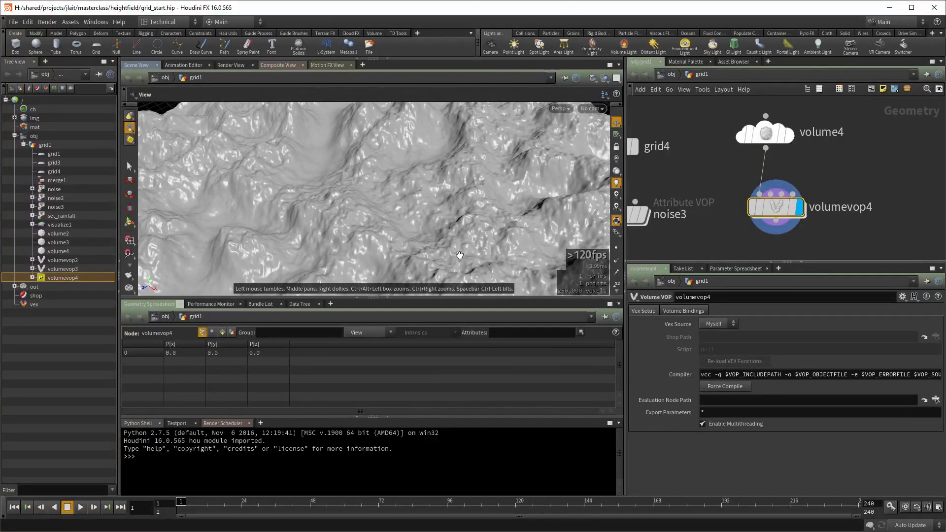
right_drag(458, 192, 368, 248)
drag(414, 226, 424, 205)
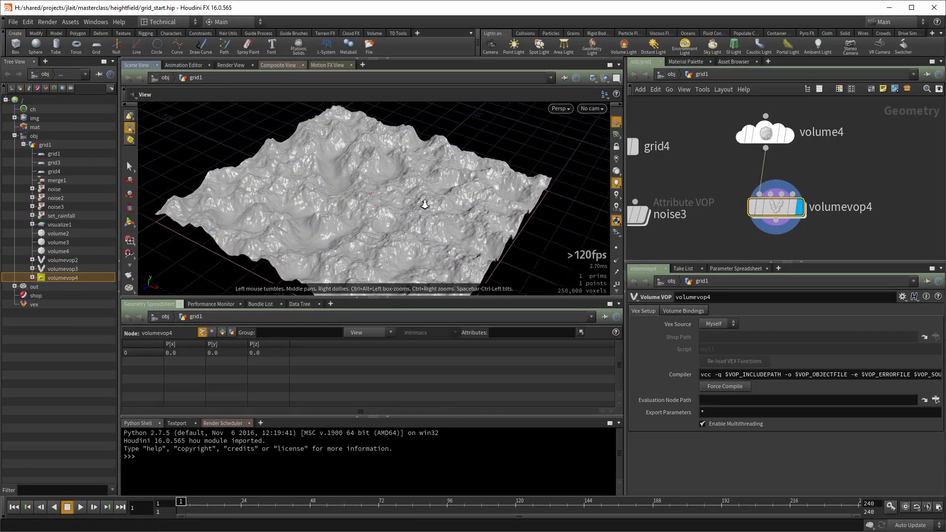
right_drag(424, 205, 433, 202)
Display the noise3 polygon soup terrain and inspect its surface for comparison with the height field
middle_drag(693, 236, 775, 205)
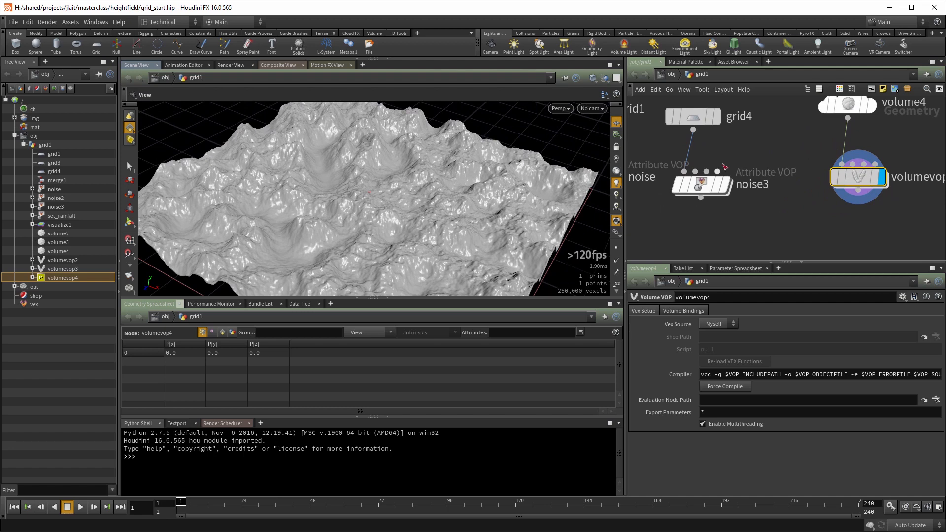
click(723, 185)
drag(452, 207, 410, 205)
right_drag(409, 206, 533, 186)
drag(429, 205, 471, 204)
right_drag(471, 205, 358, 248)
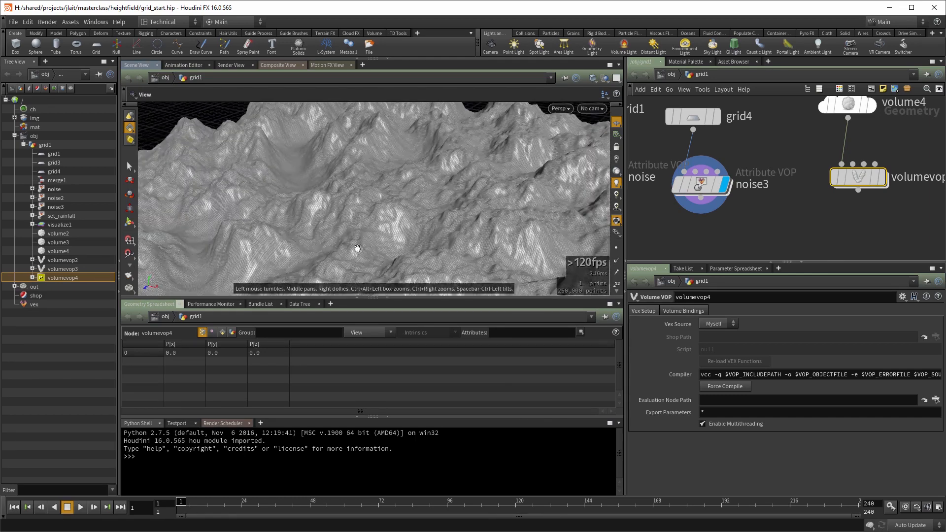
Switch the display back to volumevop4 and examine the height field surface again
click(883, 182)
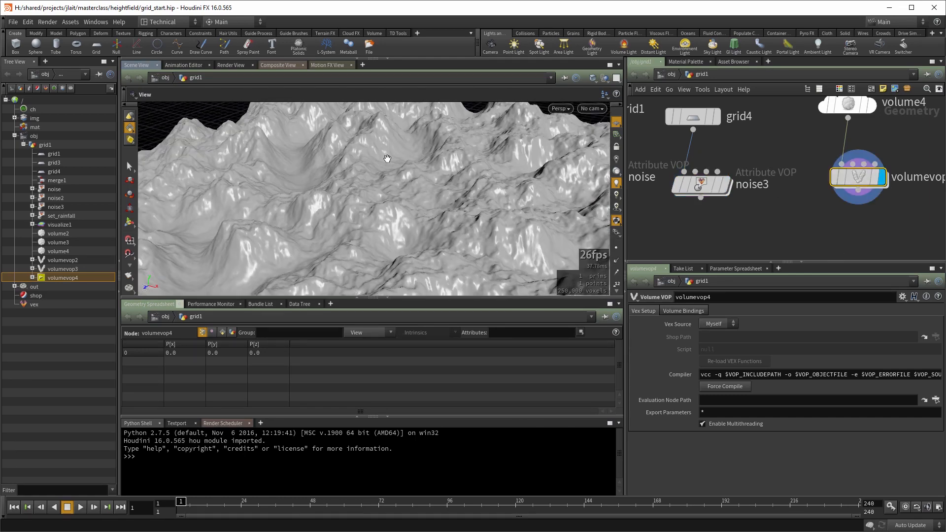
drag(507, 224, 451, 239)
right_drag(451, 239, 381, 241)
right_drag(361, 209, 381, 217)
drag(381, 216, 408, 219)
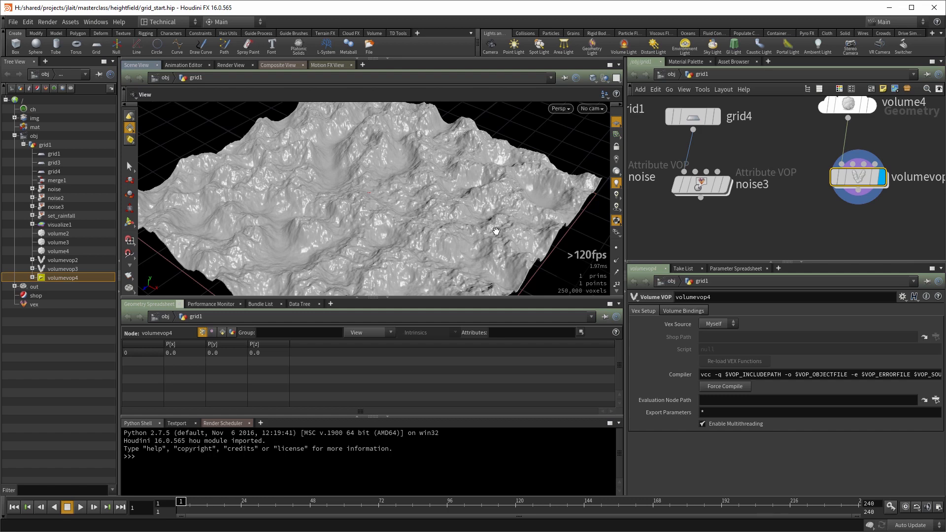
Check volumevop4's node information for its volume and memory details
middle_drag(820, 224, 690, 242)
middle_click(736, 202)
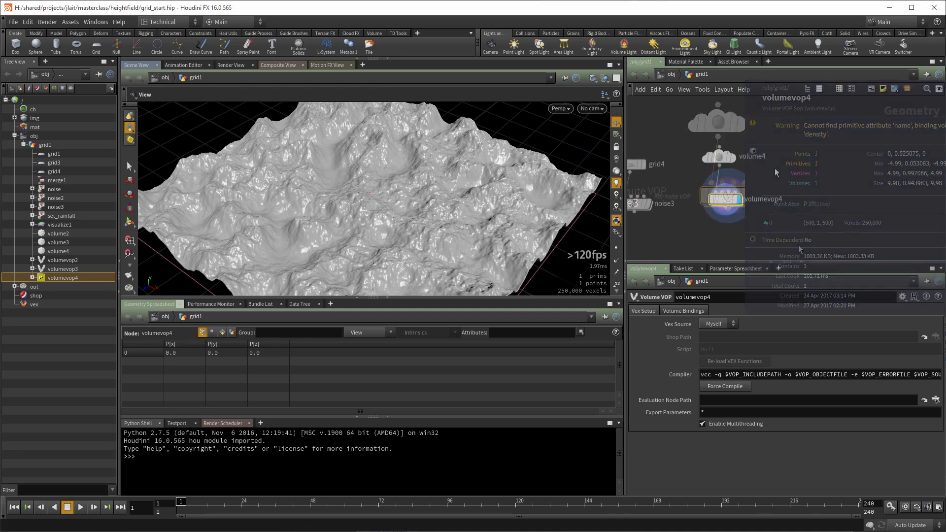
Duplicate the volume4 and volumevop4 nodes together as a separate branch beside the originals
drag(704, 134, 755, 234)
key(ctrl+c)
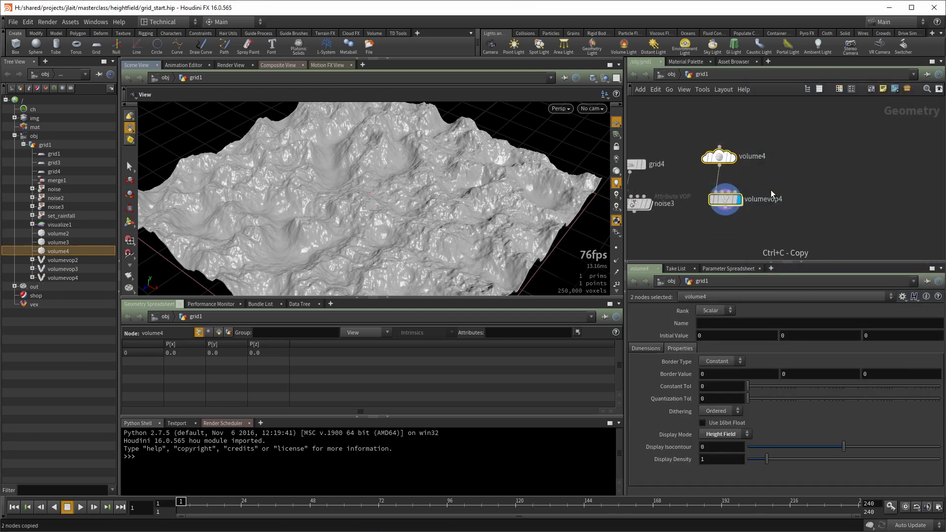
key(ctrl+v)
click(820, 157)
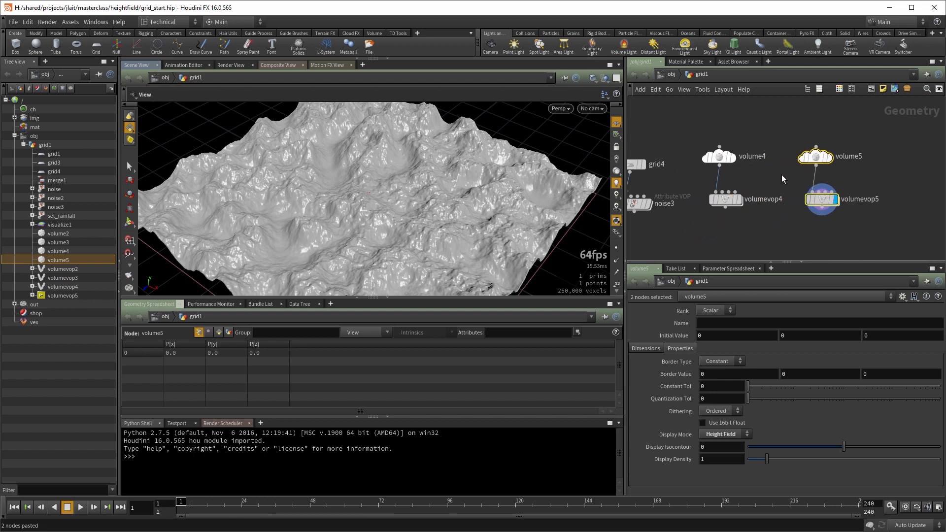
Set volume5's uniform sampling divisions to 2000 in its dimension settings
click(644, 347)
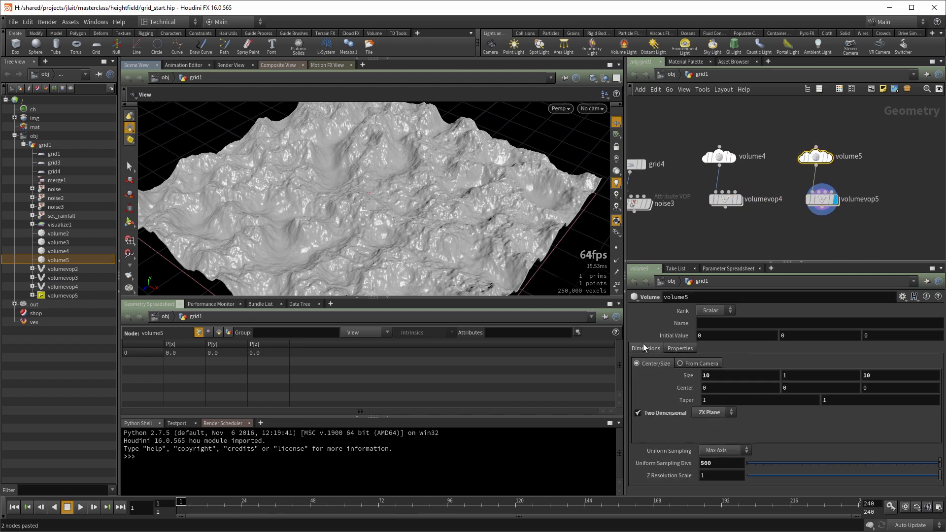
double_click(720, 464)
text(2000)
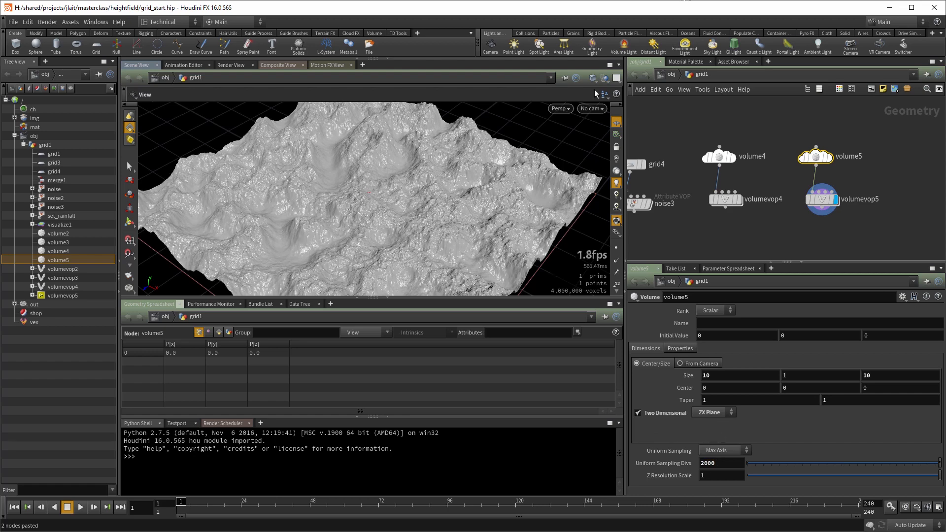
Examine the refined height field surface up close and check volumevop5's node information
drag(409, 216, 427, 210)
right_drag(427, 209, 541, 176)
drag(542, 176, 468, 210)
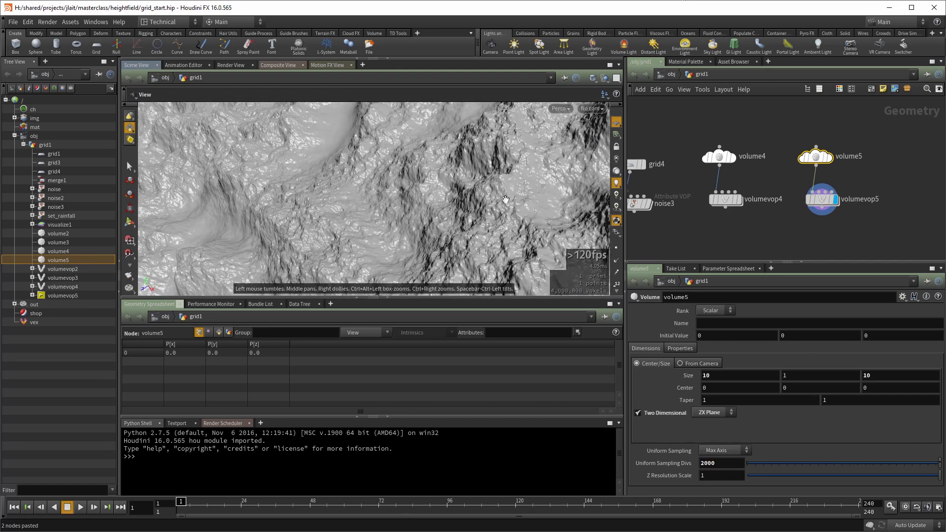
middle_click(822, 199)
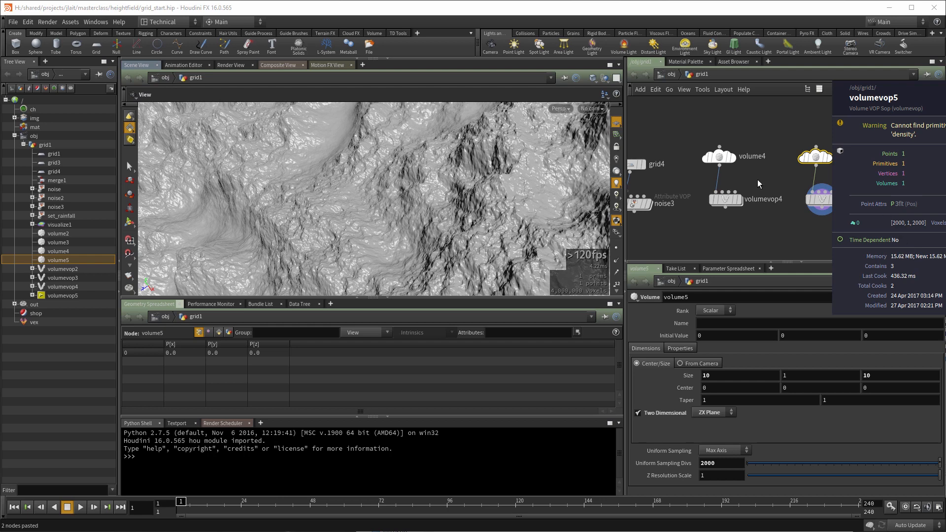
Add a Volume Blur node below volumevop5, feed it from volumevop5, and display its result
middle_drag(796, 232, 725, 223)
scroll(741, 204, up, 1)
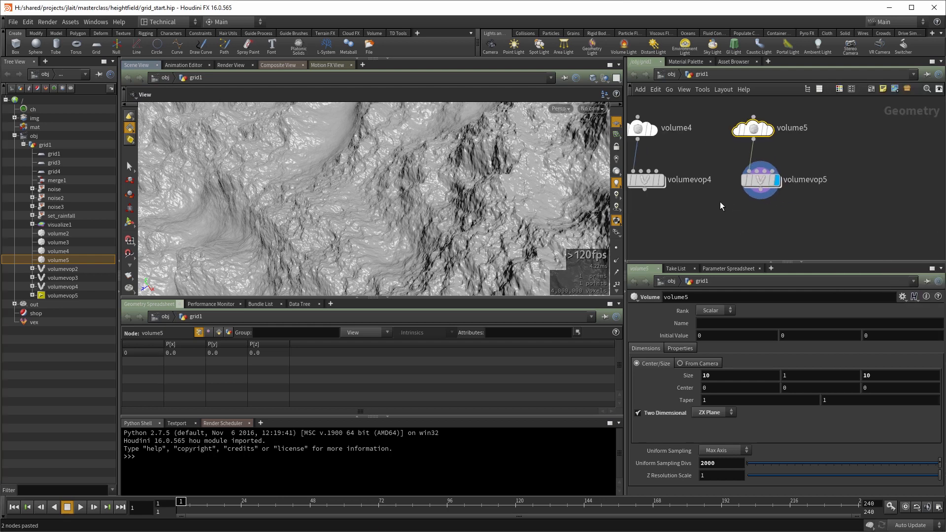
middle_drag(734, 223, 714, 215)
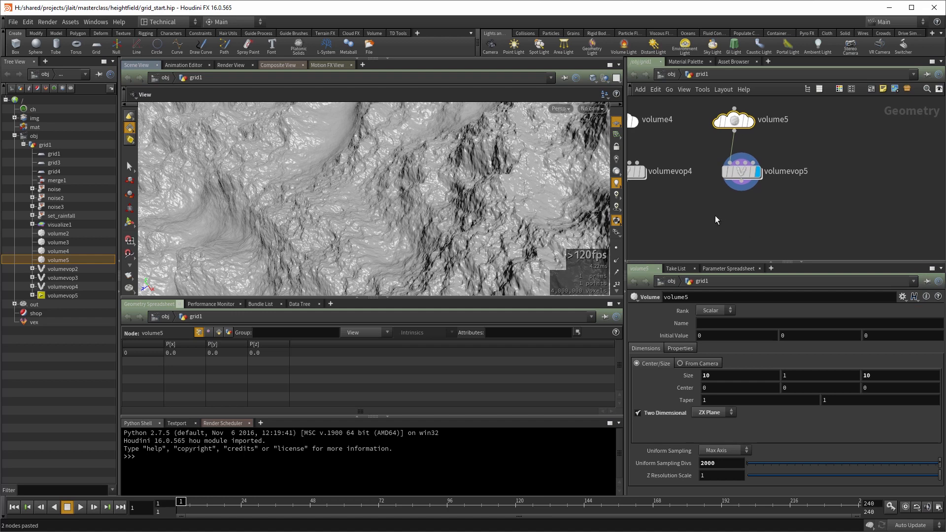
key(Tab)
text(volumeblur)
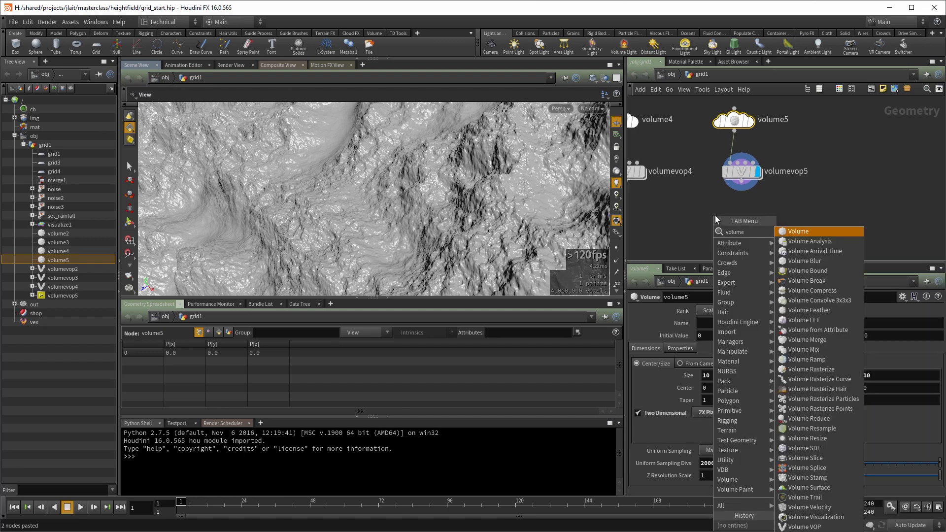
key(Return)
key(Return)
drag(741, 181, 715, 207)
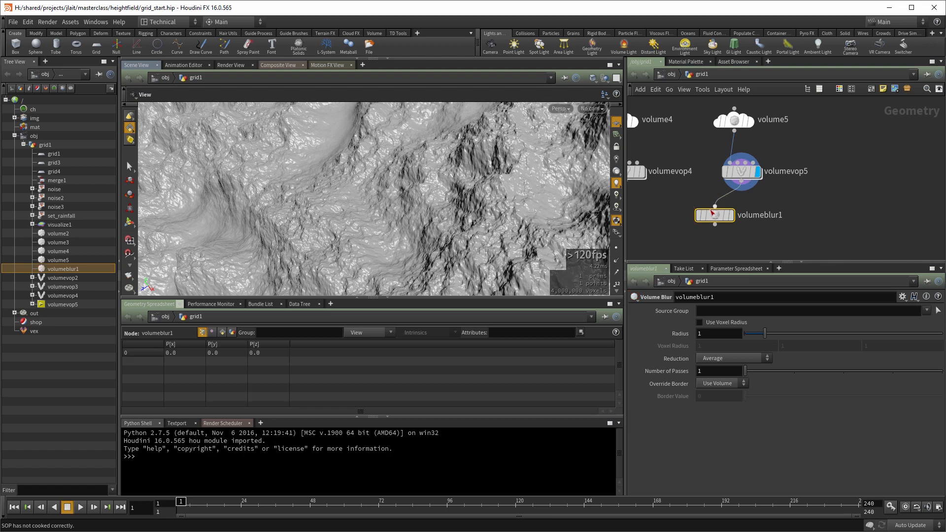
click(731, 215)
scroll(540, 172, down, 5)
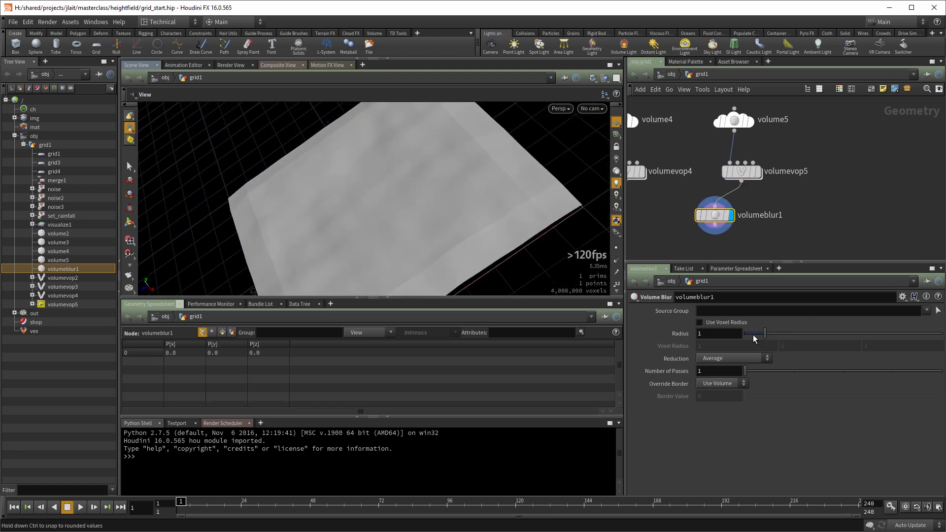
Set volumeblur1's radius to 0.22 and examine the blurred terrain's edges from a low angle
drag(756, 334, 749, 340)
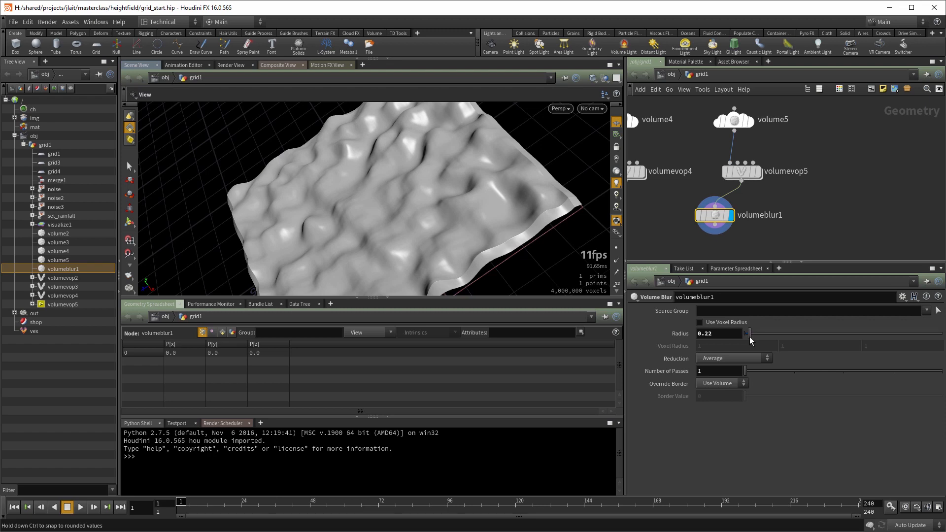
drag(452, 224, 527, 183)
scroll(437, 214, up, 3)
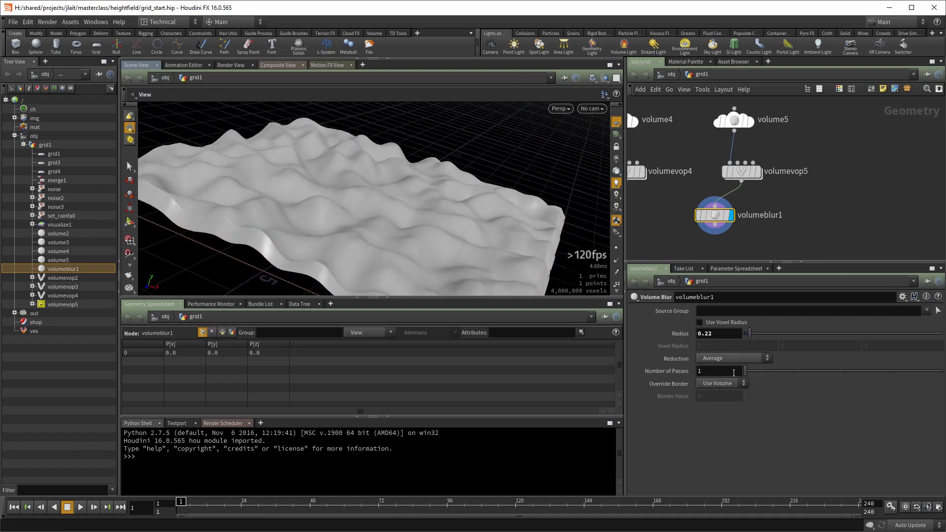
Try the Repeat border override on volumeblur1, set it to Streak instead, and view the terrain's edges
click(716, 382)
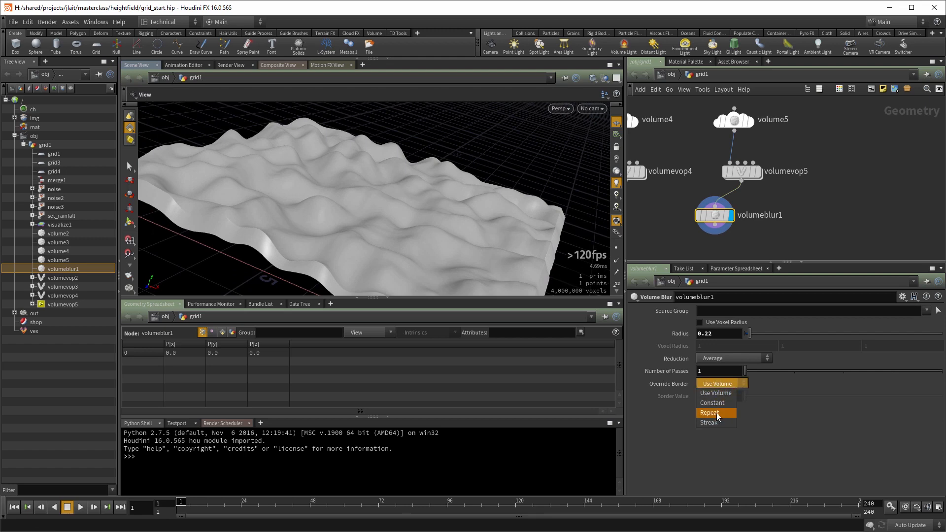
click(709, 413)
click(719, 384)
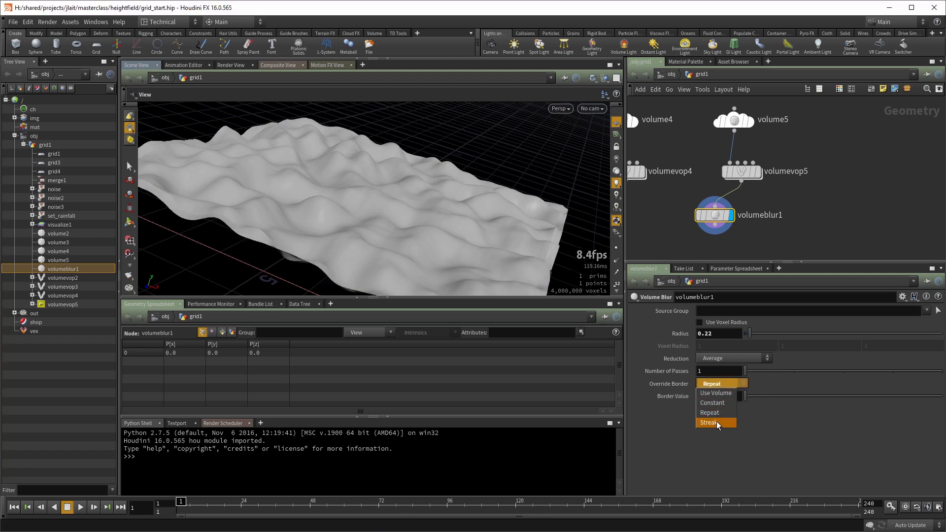
click(709, 422)
drag(454, 243, 380, 258)
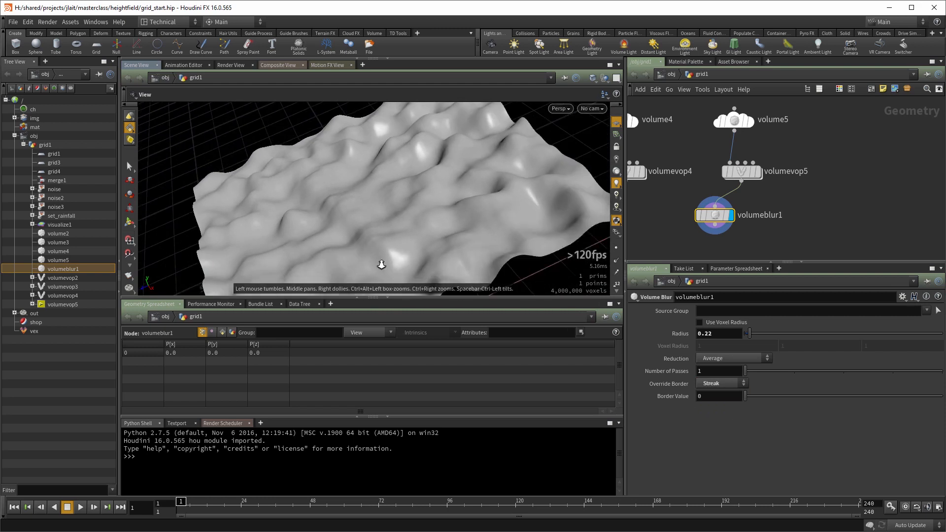
Add a Volume Resample node beside volumeblur1, feed it from volumevop5, and display its result
key(Tab)
text(volumeres)
key(Return)
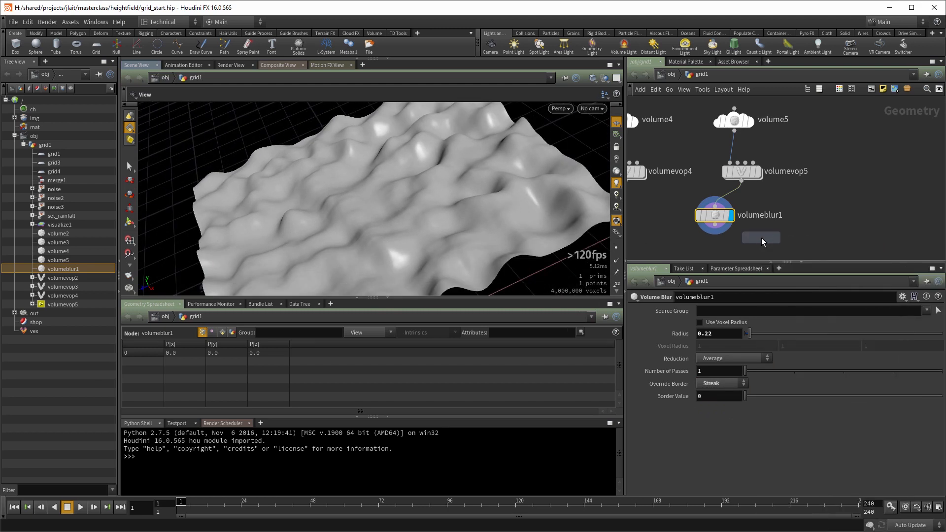
click(788, 212)
drag(745, 188, 791, 207)
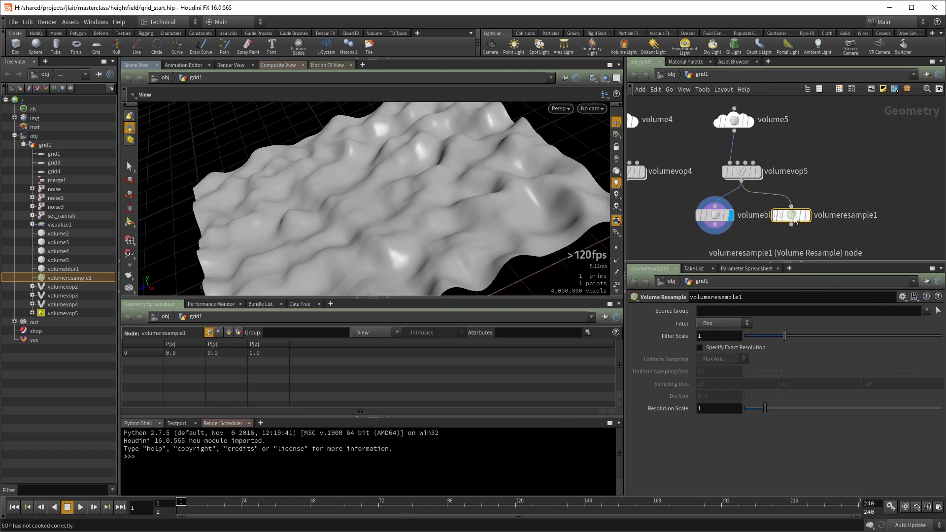
click(806, 215)
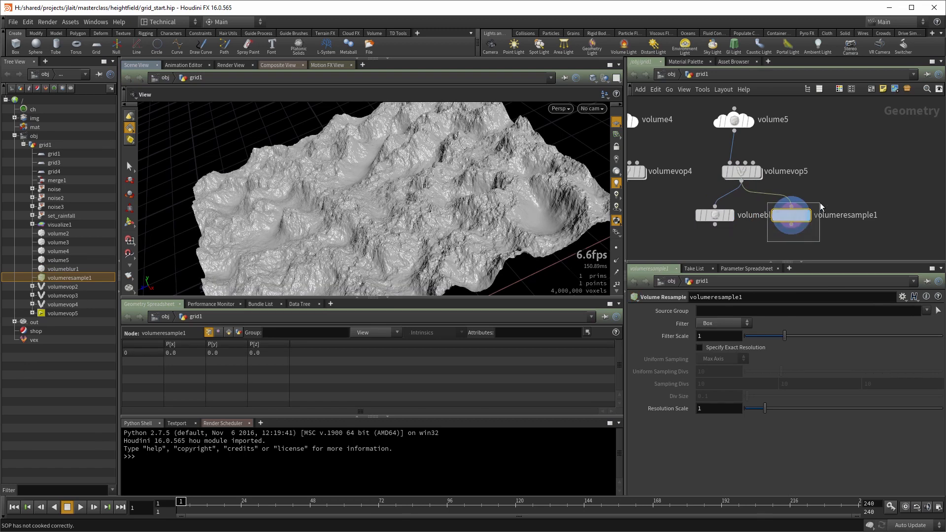
Set volumeresample1's resolution scale to .25
right_drag(398, 218, 515, 170)
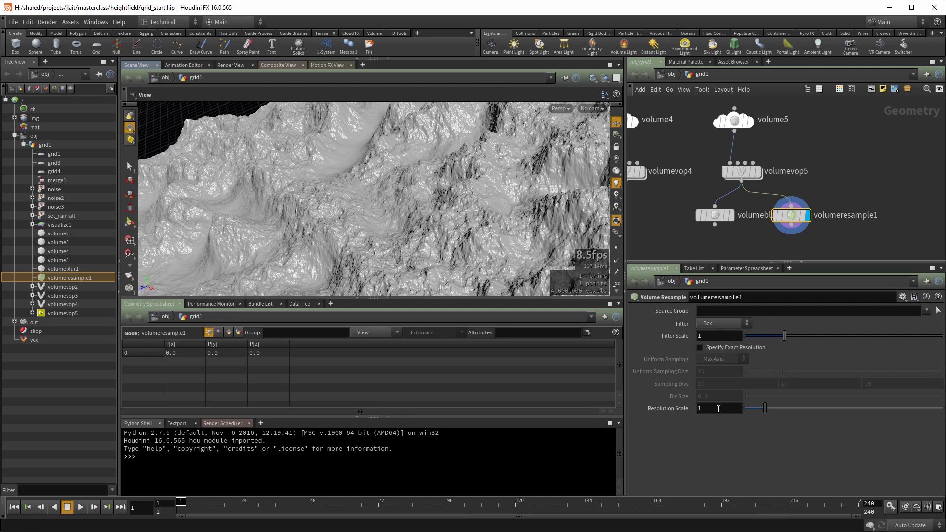
text(5)
key(Return)
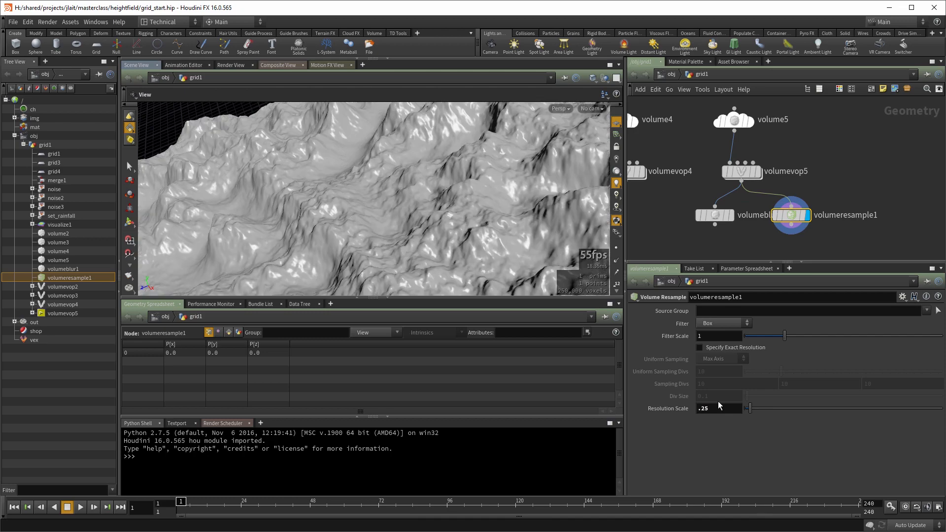
Examine the resampled terrain both up close and as a whole
right_drag(436, 169, 342, 252)
drag(342, 252, 331, 236)
right_drag(331, 236, 468, 192)
drag(468, 192, 439, 173)
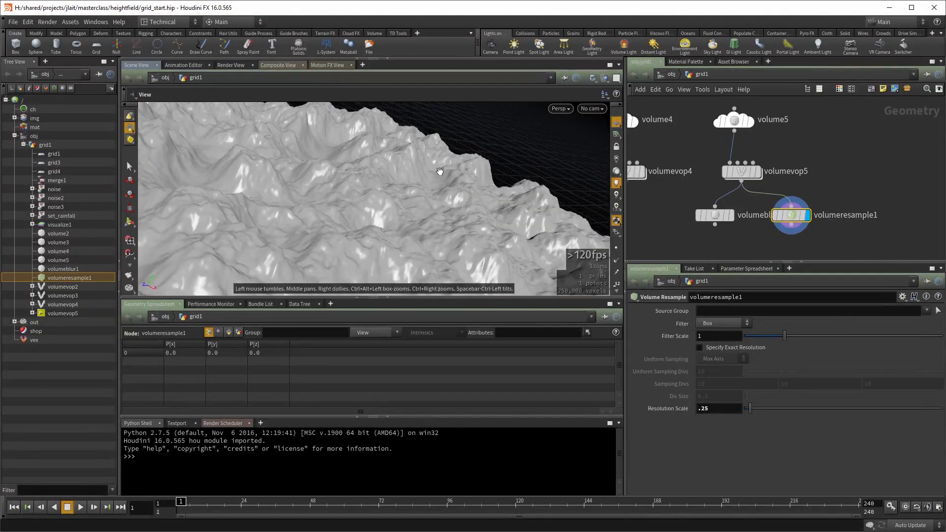
right_drag(438, 173, 378, 209)
drag(378, 209, 345, 234)
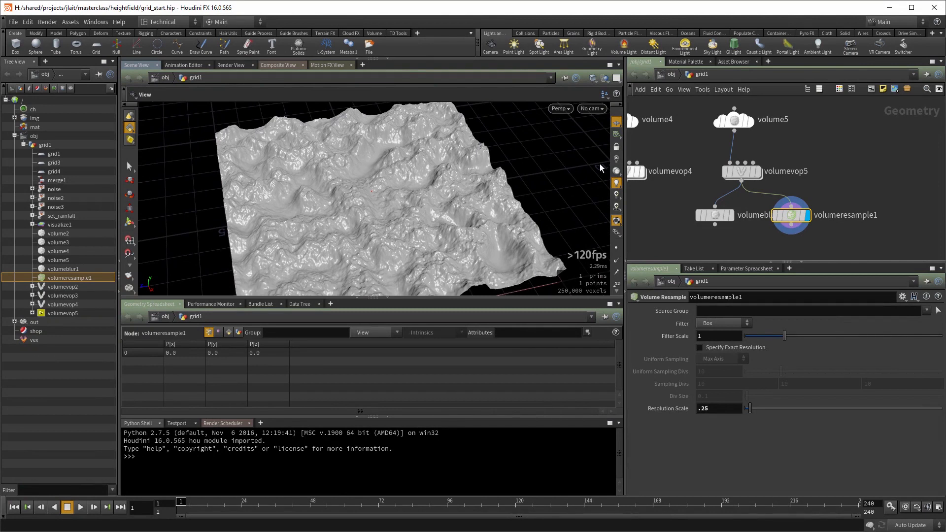
Spread the branches below volumevop5 by moving volumeblur1 to the left and volumeresample1 further down
middle_drag(845, 182, 836, 142)
drag(709, 171, 650, 198)
drag(767, 179, 727, 218)
middle_drag(801, 176, 768, 183)
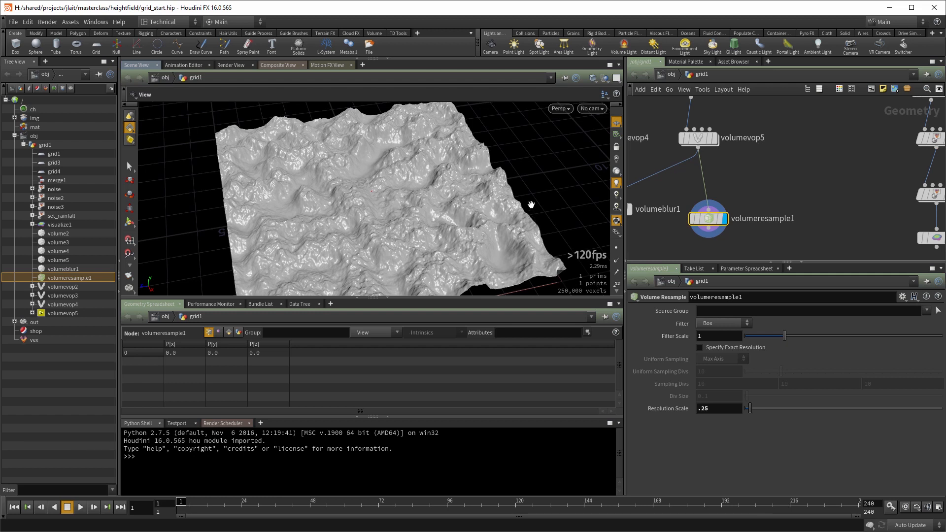
Check the node information of volumevop5 and volume5 to compare their memory use
middle_drag(746, 183, 693, 166)
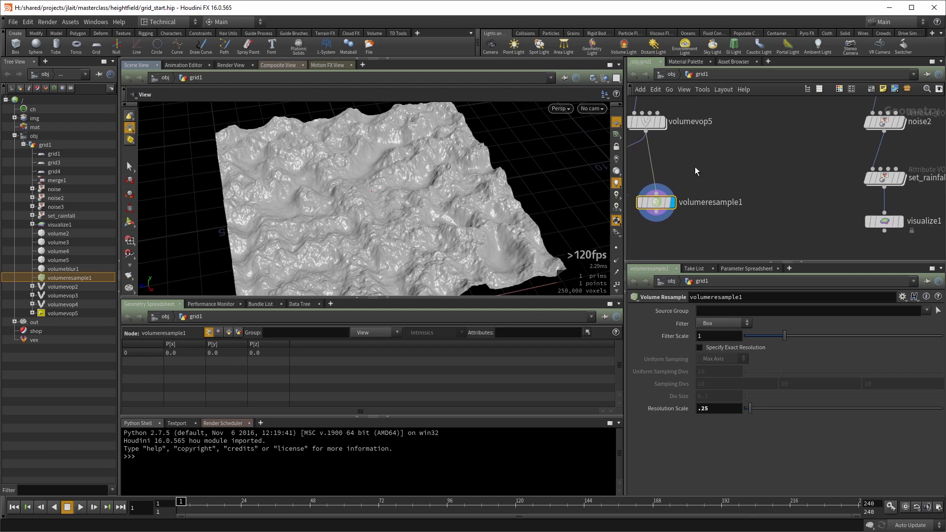
middle_drag(726, 150, 725, 188)
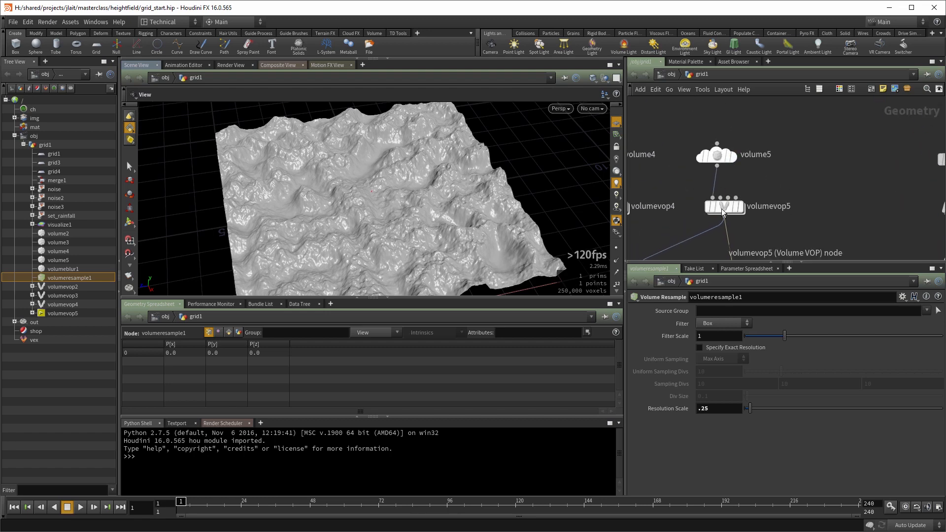
middle_click(725, 208)
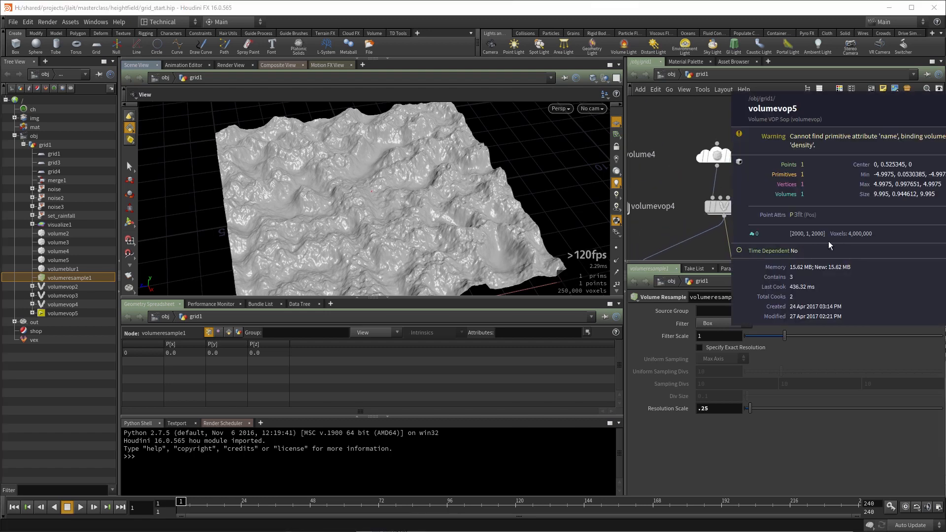
middle_click(717, 155)
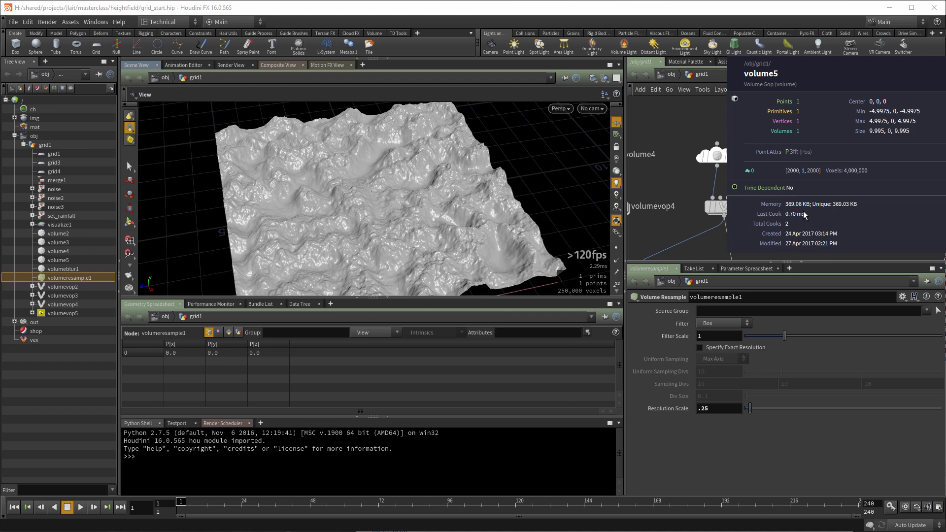
Add a Volume Compress node beside volumeresample1, feed it from volumevop5, and display its result
middle_drag(804, 217, 772, 134)
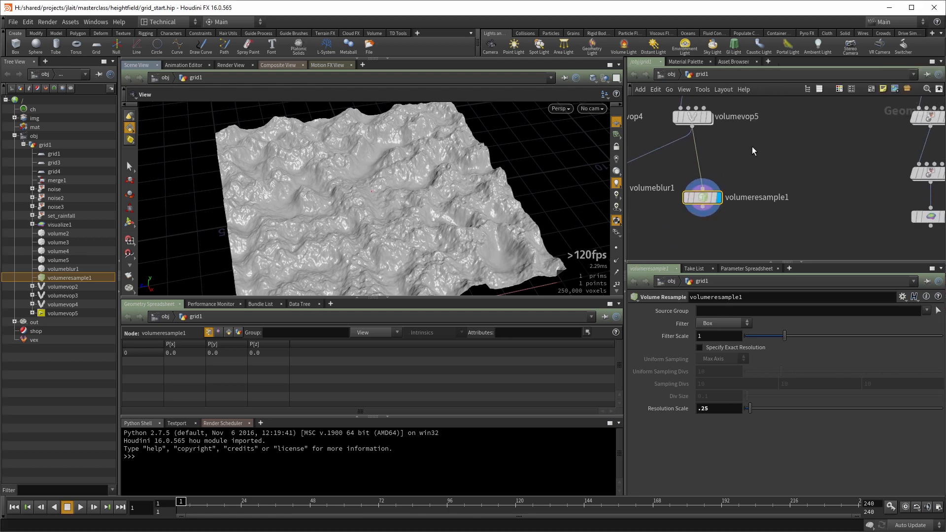
key(Tab)
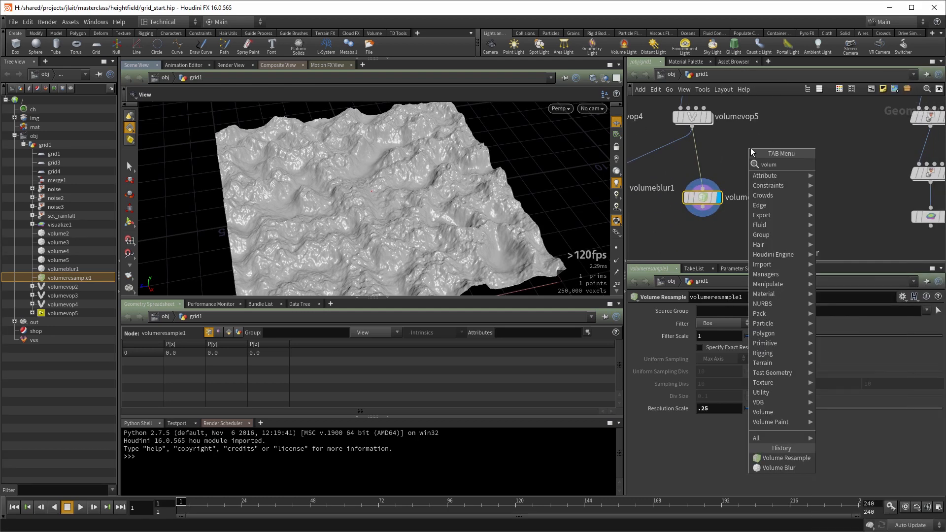
text(volumeco)
key(Return)
click(750, 148)
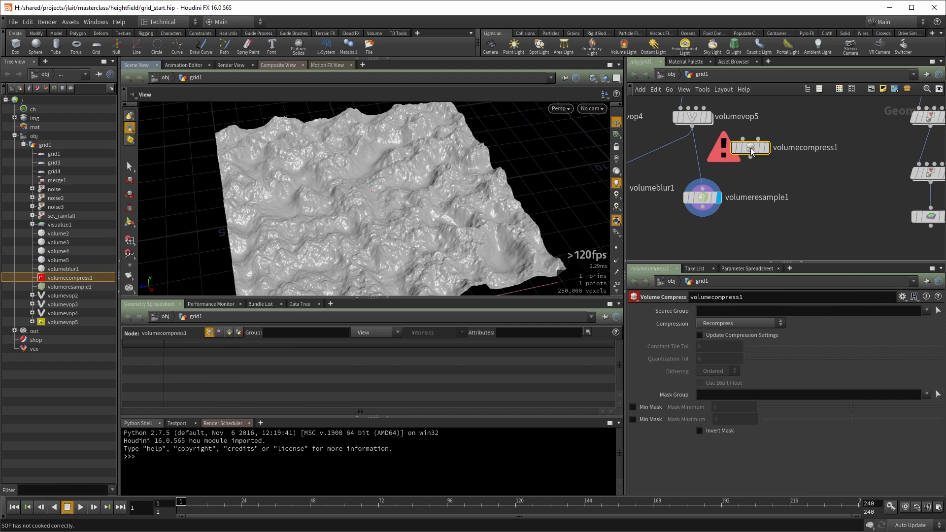
drag(692, 127, 778, 178)
click(796, 174)
Enable Update Compression Settings and Use 16bit Float on volumecompress1
right_drag(418, 212, 595, 135)
drag(596, 135, 469, 185)
right_drag(470, 185, 389, 217)
drag(389, 216, 432, 217)
right_drag(432, 217, 393, 235)
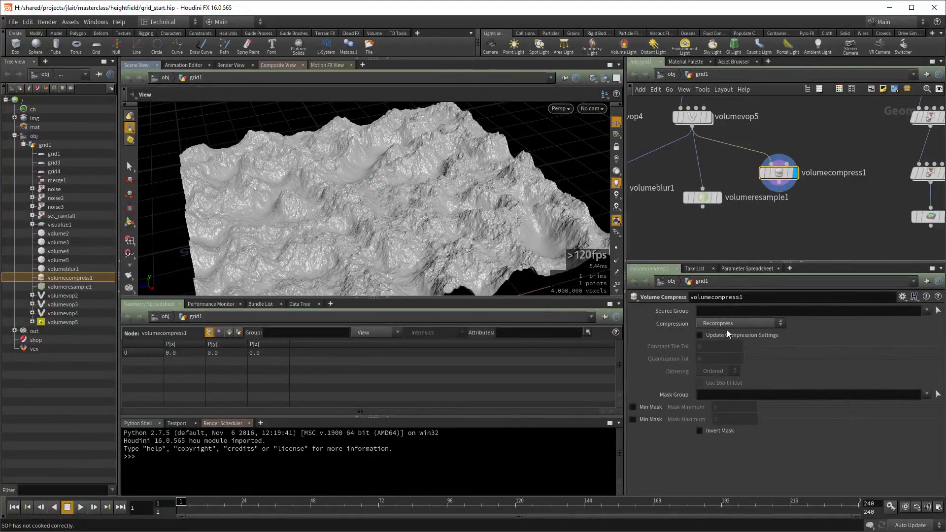
click(726, 335)
click(723, 384)
Examine the 16-bit terrain surface up close and check volumecompress1's memory in its node information
middle_drag(315, 247, 393, 205)
right_drag(326, 244, 562, 183)
drag(423, 217, 474, 219)
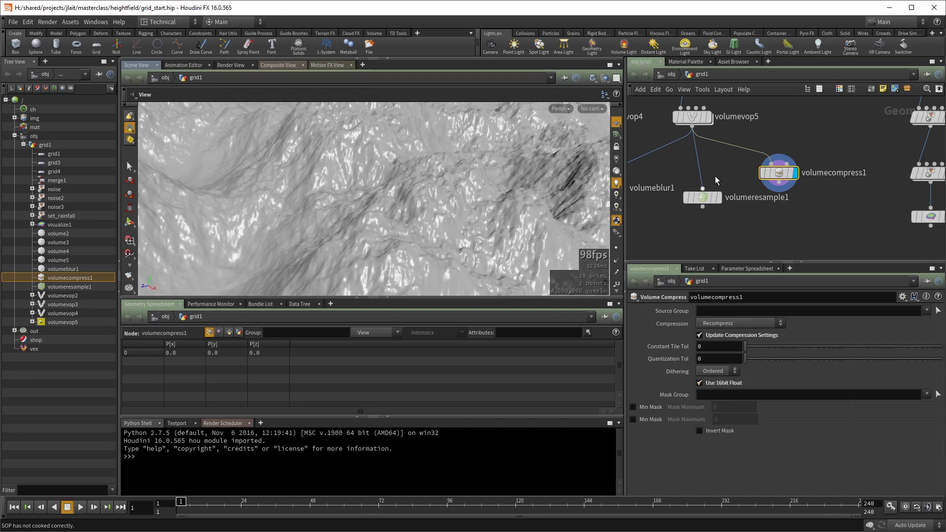
middle_click(773, 174)
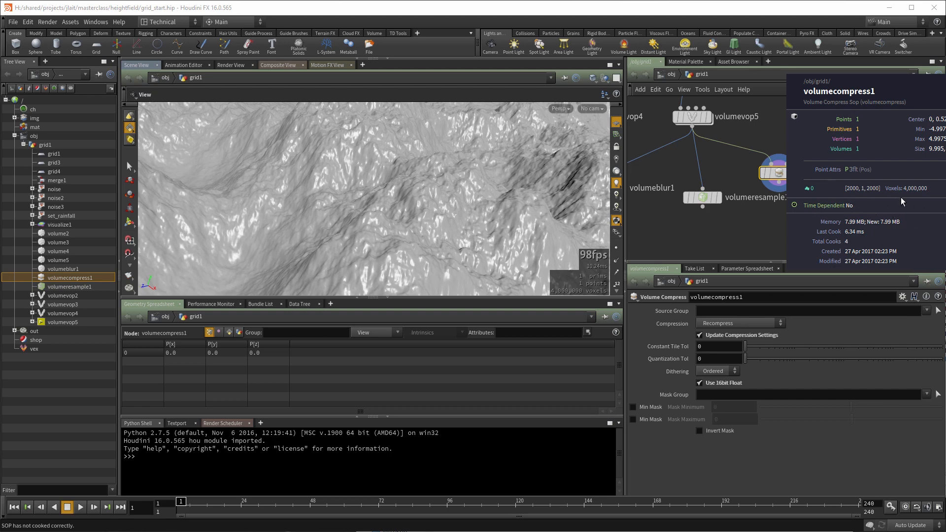
drag(450, 158, 355, 243)
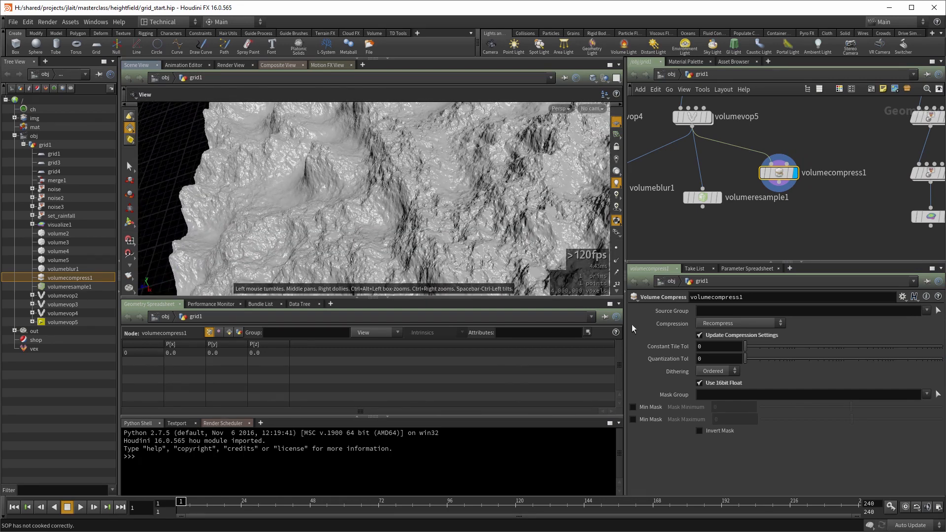
Turn off Use 16bit Float on volumecompress1 and inspect the terrain surface at close range
click(700, 382)
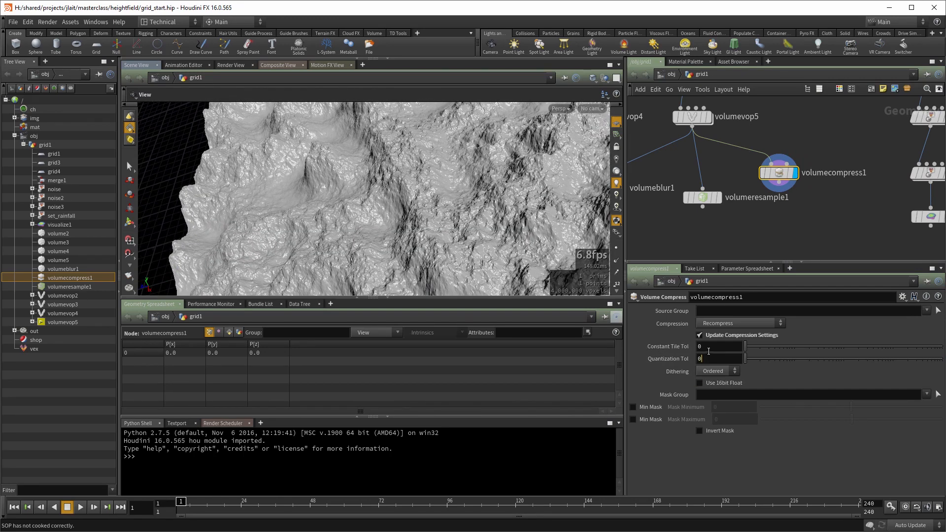
key(Return)
drag(367, 201, 516, 173)
right_drag(516, 174, 562, 182)
middle_drag(562, 182, 433, 165)
right_drag(433, 165, 356, 155)
right_drag(466, 193, 416, 233)
middle_drag(416, 233, 325, 193)
mouse_move(433, 200)
right_down()
mouse_move(394, 225)
mouse_move(401, 231)
right_up()
Set volumecompress1's quantization tolerance to 0.0398107 and view the effect on the terrain surface
drag(808, 358, 873, 375)
drag(448, 241, 346, 236)
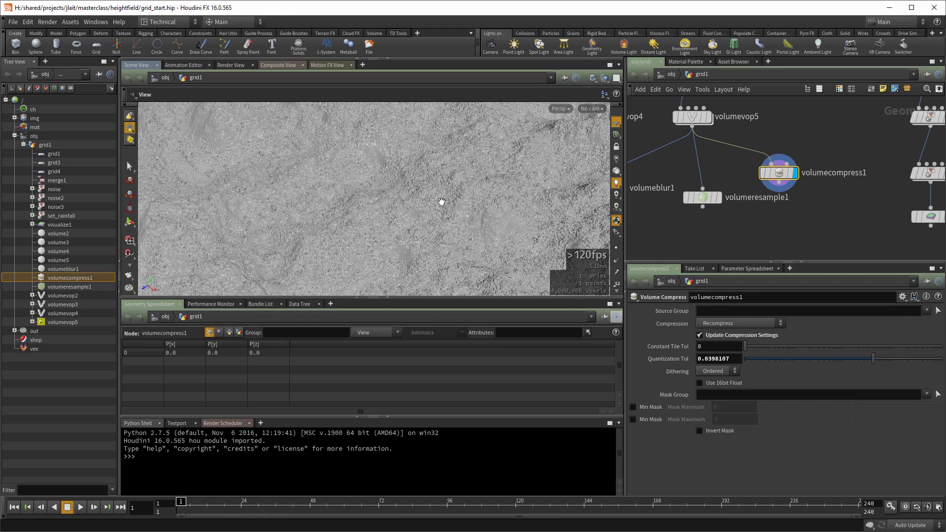
Set volumecompress1's dithering to None and inspect the terrain surface at close range
mouse_move(443, 211)
mouse_down()
mouse_move(434, 246)
mouse_move(475, 219)
mouse_move(475, 192)
mouse_move(443, 202)
mouse_move(463, 221)
mouse_move(445, 222)
mouse_up()
click(701, 370)
click(707, 381)
mouse_move(483, 212)
mouse_down()
mouse_move(408, 237)
mouse_move(471, 232)
mouse_move(524, 197)
mouse_move(462, 230)
mouse_move(407, 228)
mouse_move(489, 215)
mouse_up()
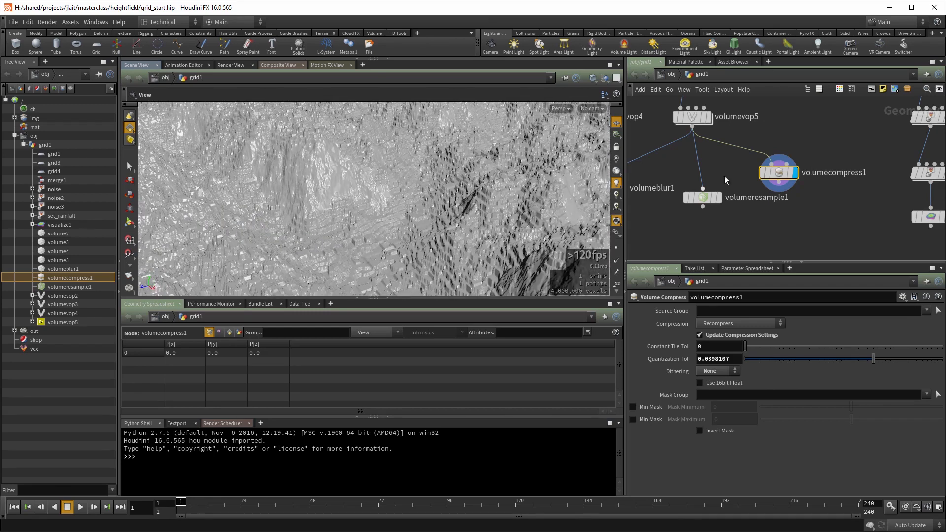
Check volumecompress1's memory in its node information and look over the whole undithered terrain
middle_click(777, 174)
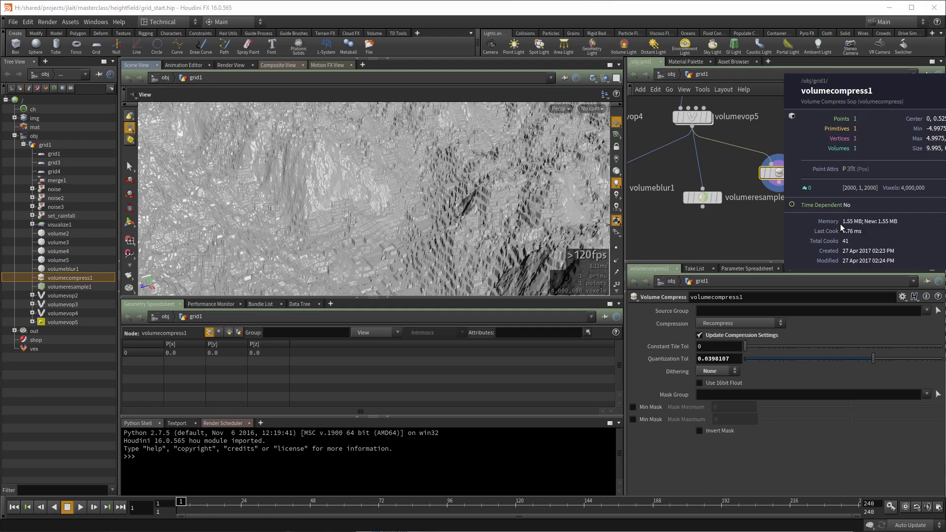
right_drag(490, 147, 339, 212)
middle_drag(343, 190, 369, 195)
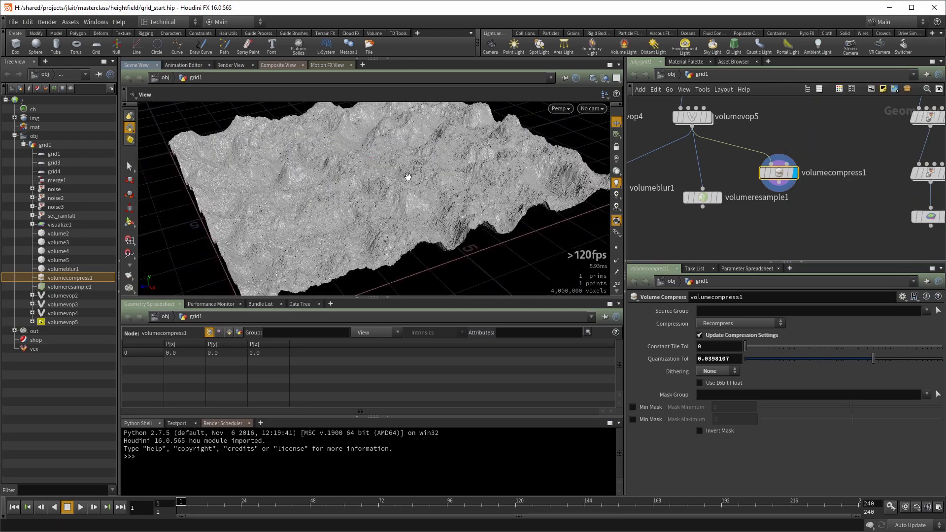
drag(394, 176, 414, 205)
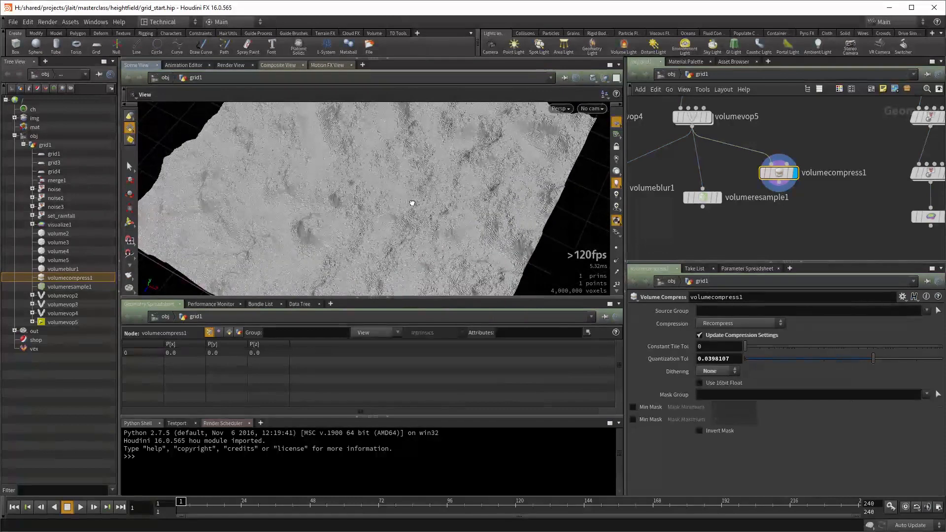
Set volumecompress1's quantization tolerance to 0.002 and inspect the terrain surface up close
drag(732, 358, 701, 364)
text(02)
key(Return)
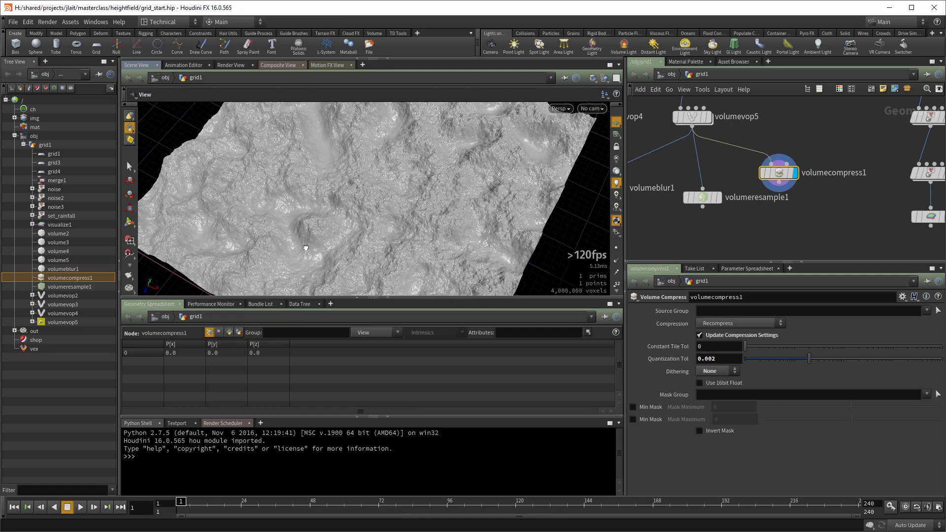
drag(305, 248, 194, 255)
right_drag(194, 255, 359, 176)
right_drag(309, 214, 419, 173)
middle_drag(418, 173, 381, 194)
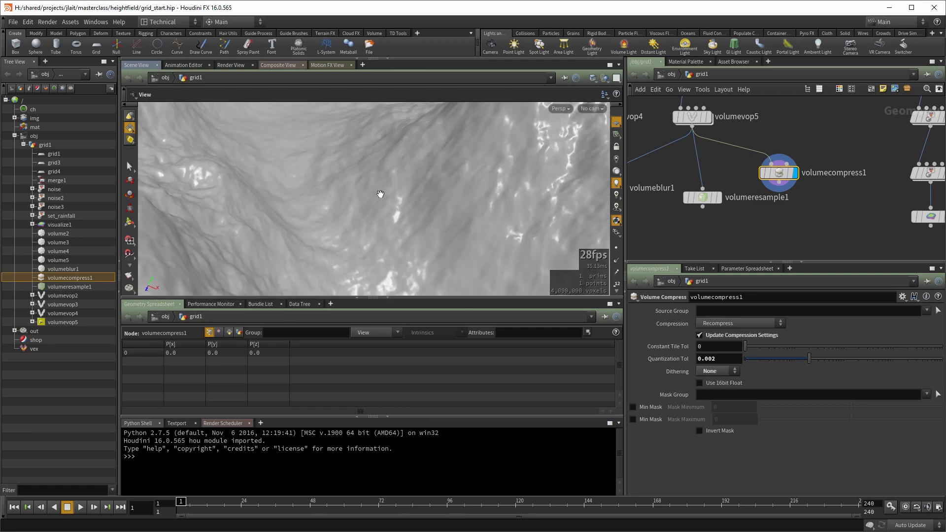
Compare the memory of volumecompress1 with that of volumevop5 in their node information
middle_click(783, 179)
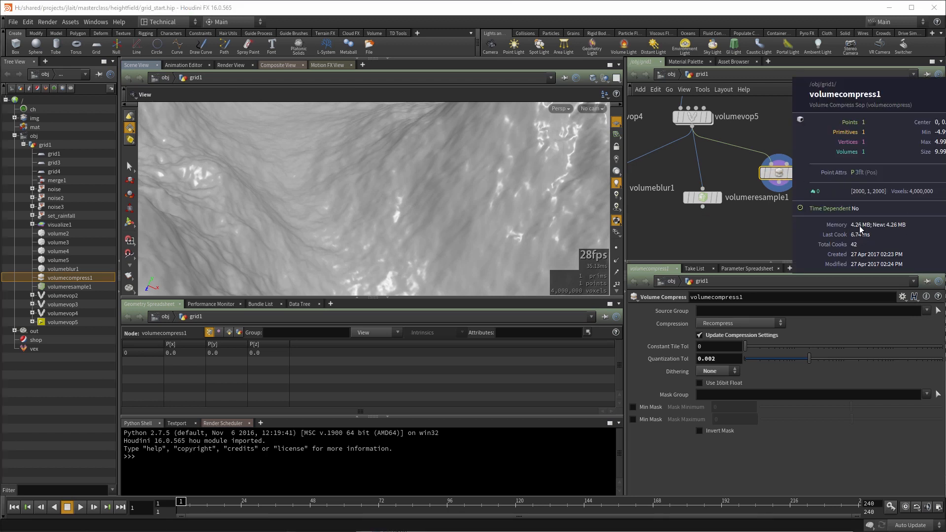
middle_click(692, 116)
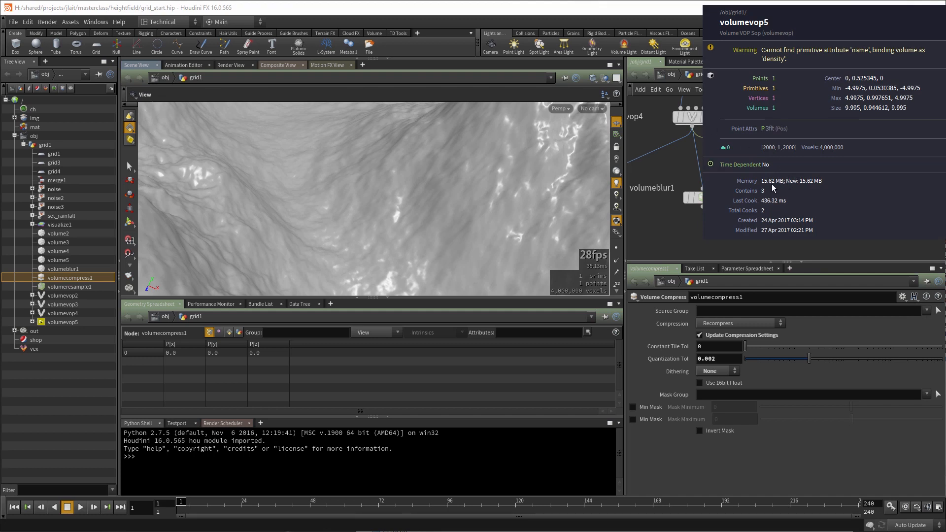
scroll(755, 220, down, 4)
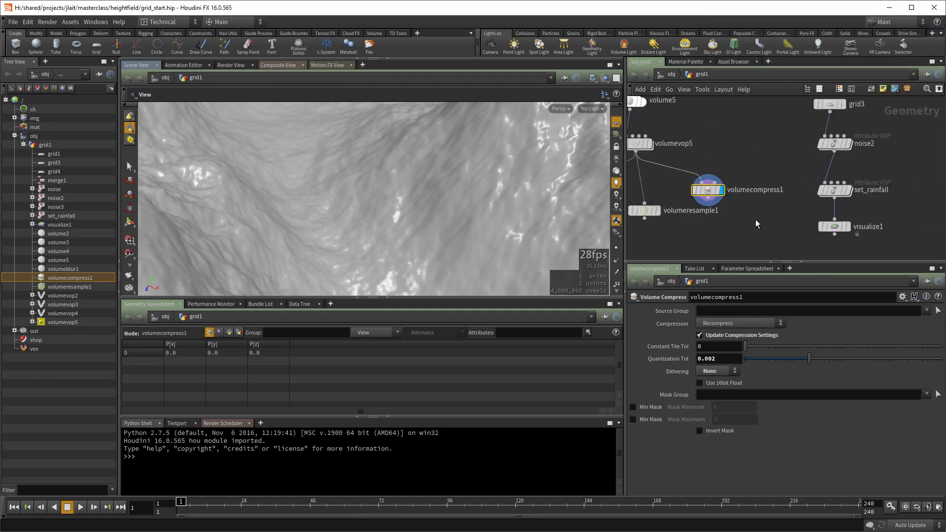
right_drag(482, 152, 321, 263)
Display the flat grid3 and its displaced version noise2, and look over the polygon terrain
middle_drag(766, 240, 746, 237)
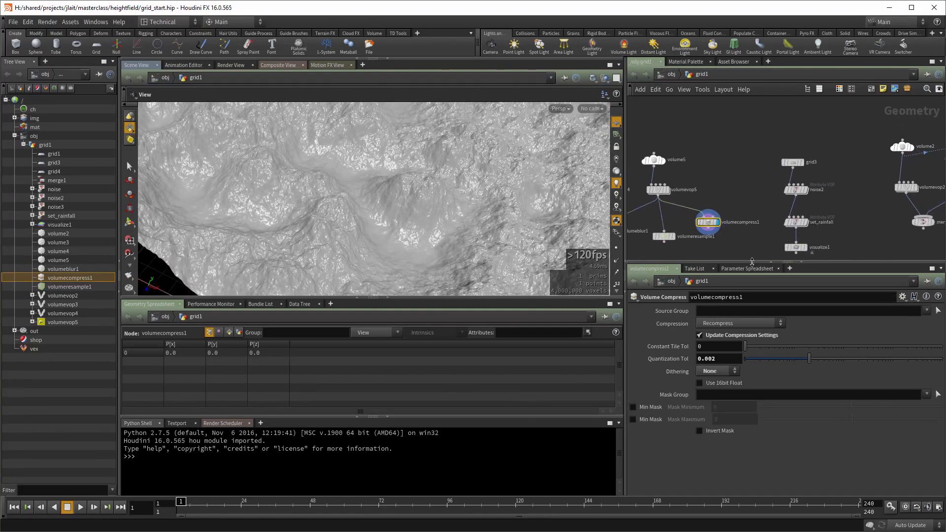
scroll(740, 196, up, 3)
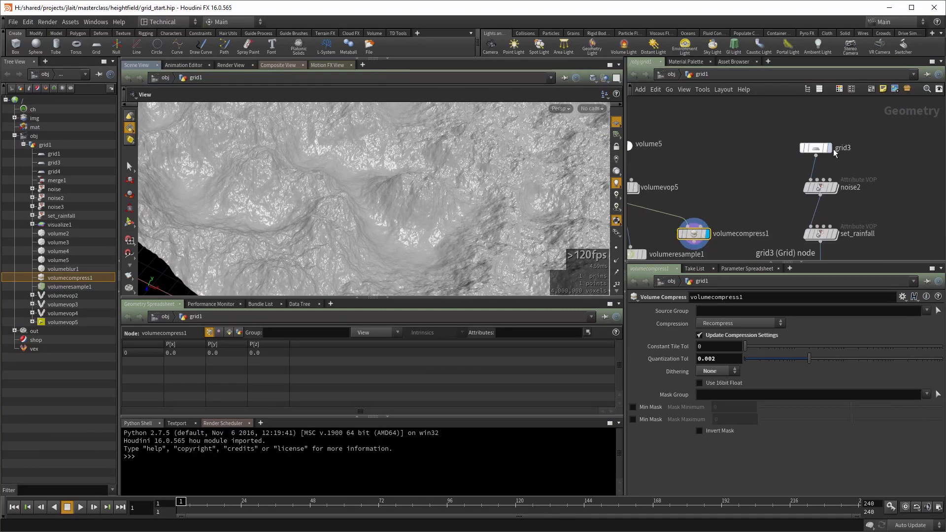
click(830, 147)
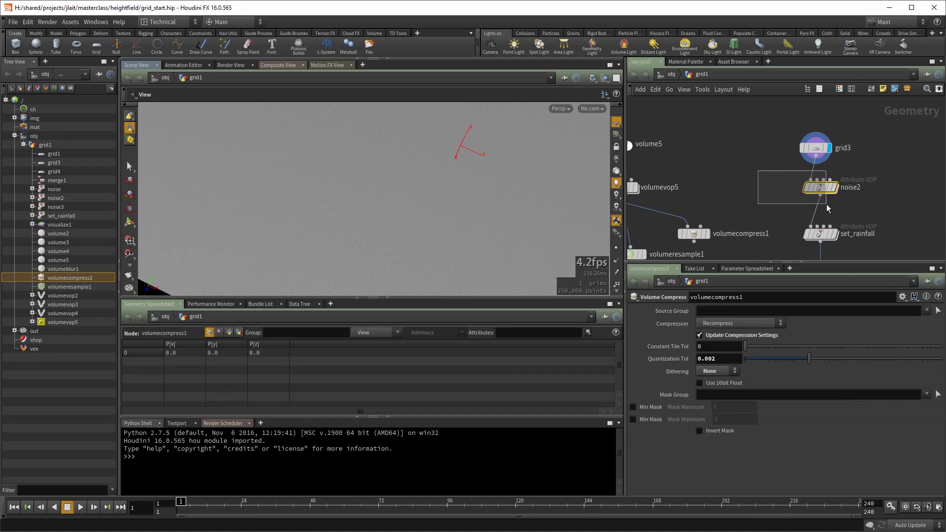
click(817, 187)
click(834, 188)
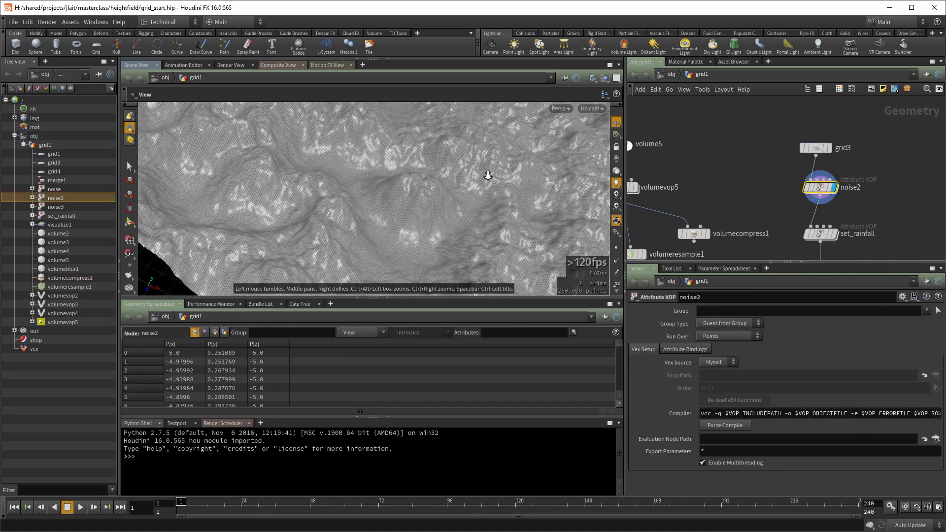
right_drag(487, 176, 413, 217)
mouse_move(450, 213)
mouse_down()
mouse_move(357, 204)
mouse_move(445, 218)
mouse_up()
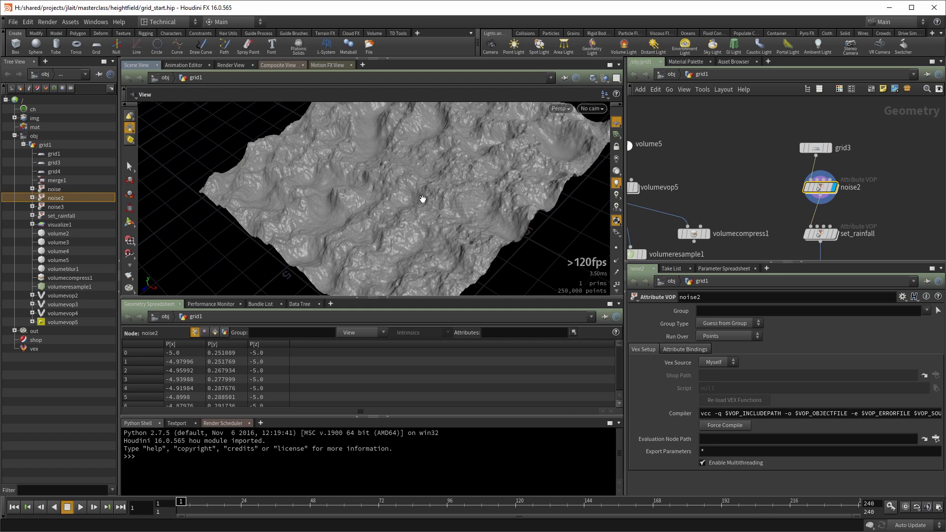
Examine the network inside set_rainfall, and display the node to read its rainfall attribute in the geometry spreadsheet
middle_drag(778, 193, 720, 165)
scroll(720, 214, up, 2)
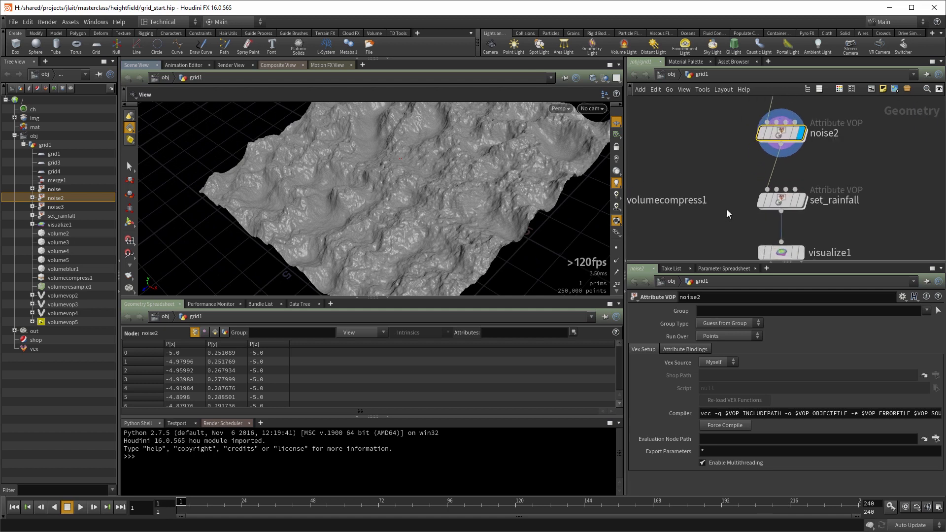
click(782, 200)
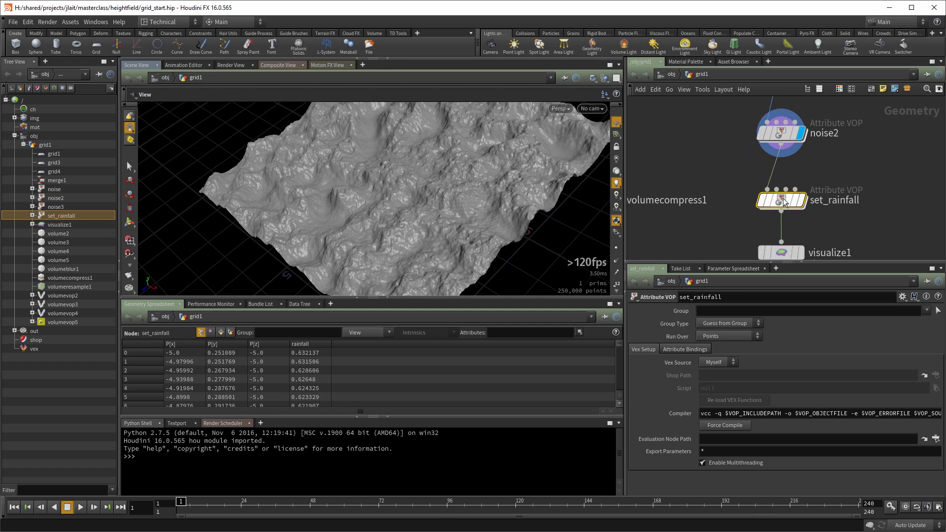
double_click(782, 198)
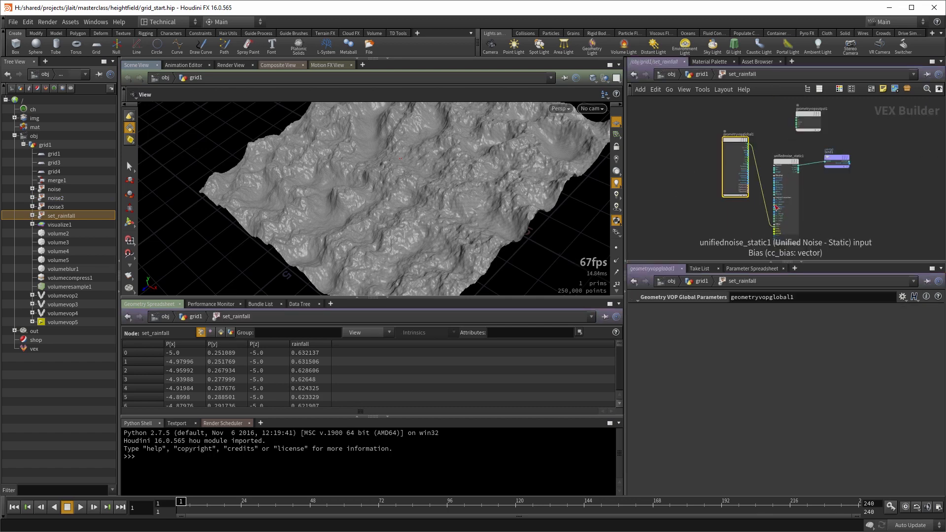
key(u)
click(800, 200)
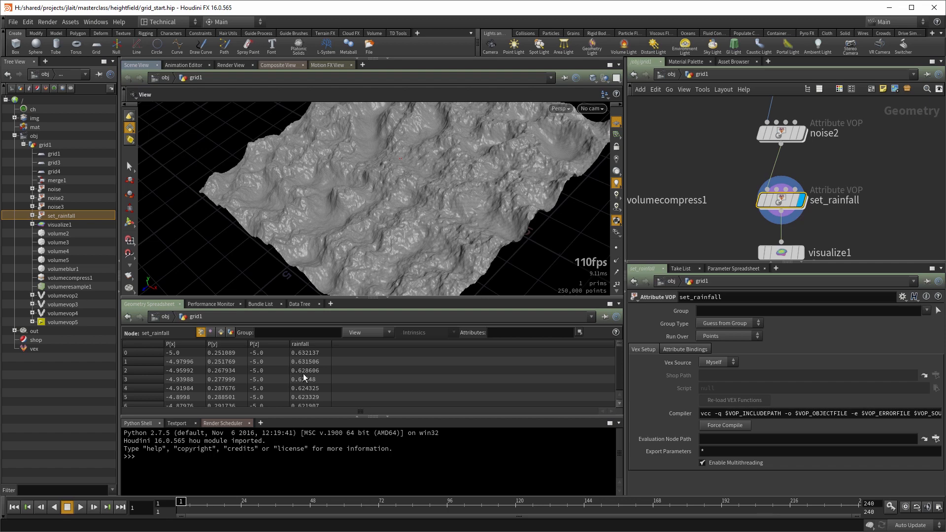
drag(619, 343, 609, 326)
Display visualize1 to show the polygon terrain in rainfall colours
middle_drag(654, 251, 680, 199)
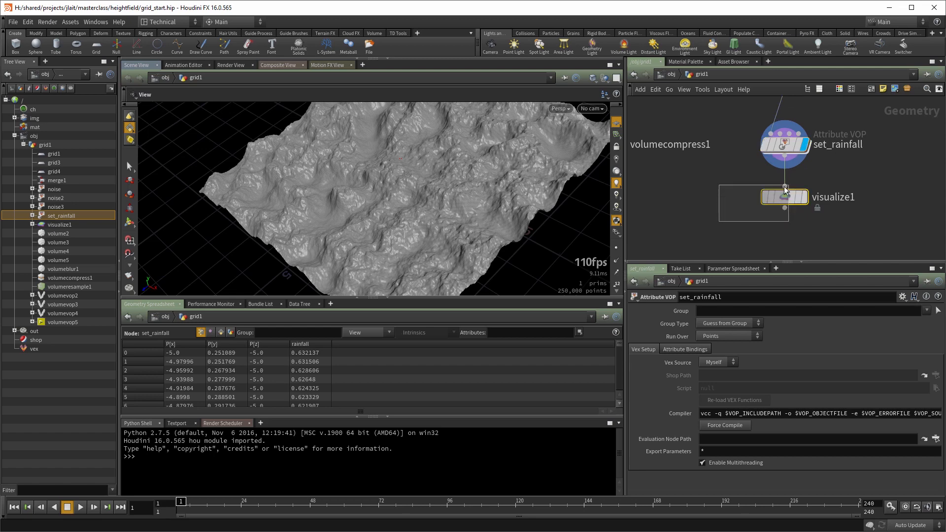
click(790, 197)
click(802, 197)
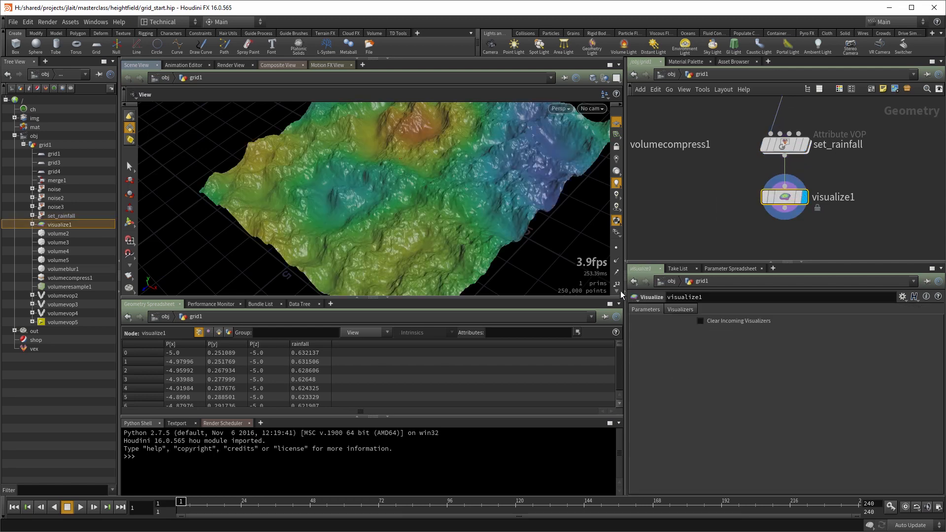
Clear the Attribute field of visualize1's Color 1 visualizer and view the coloured terrain up close
click(675, 311)
drag(732, 439, 662, 432)
key(BackSpace)
mouse_move(414, 232)
mouse_down()
mouse_move(441, 199)
mouse_move(401, 240)
mouse_up()
middle_drag(401, 240, 400, 319)
right_drag(423, 222, 522, 222)
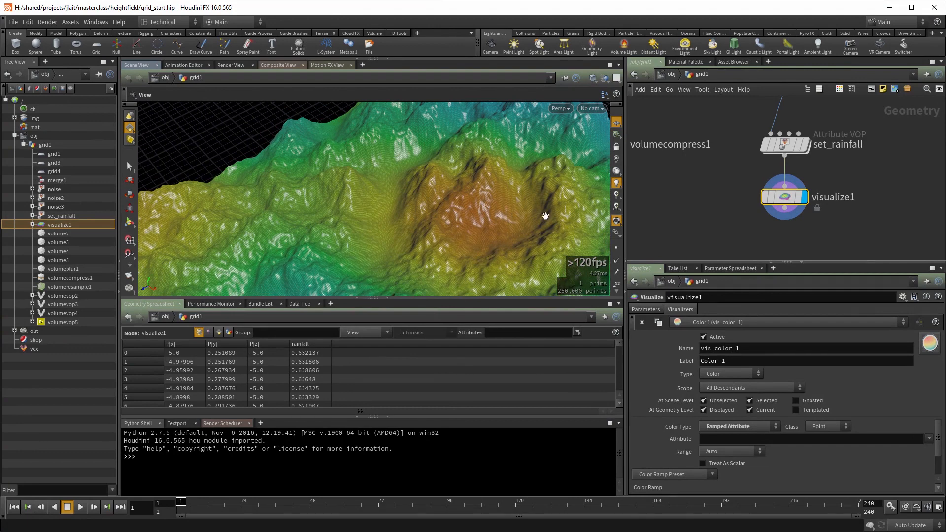
Display volume2 and its displaced height field volumevop2, and check volumevop2's node information
middle_drag(720, 208, 700, 245)
scroll(699, 245, down, 5)
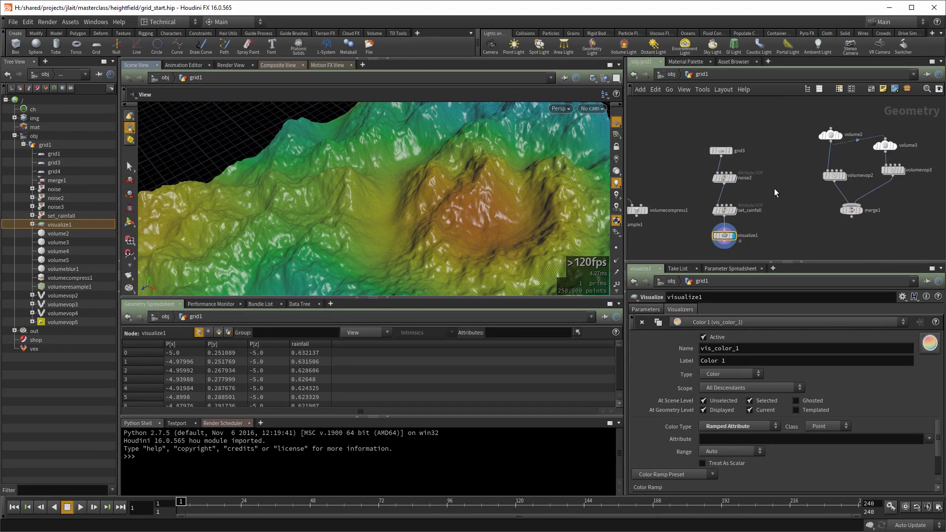
middle_drag(792, 198, 720, 213)
scroll(772, 181, up, 3)
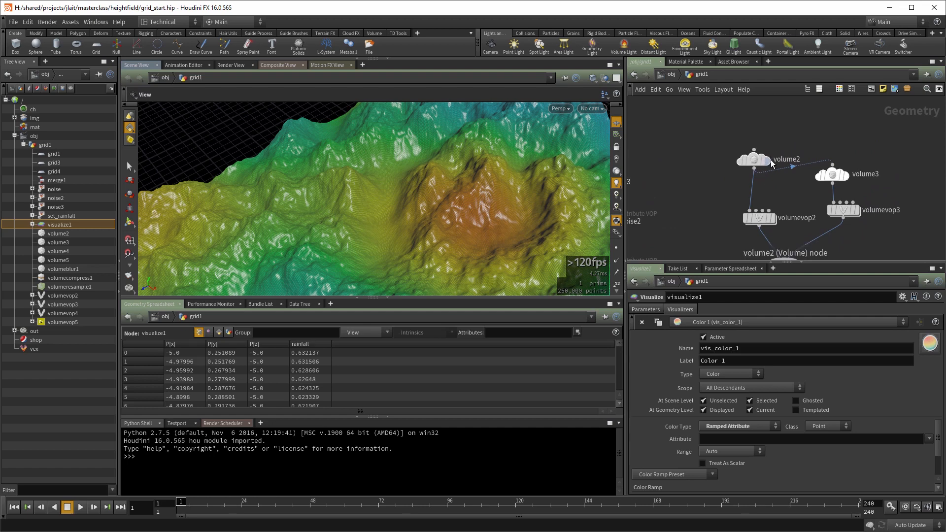
click(770, 162)
drag(709, 134, 768, 185)
click(775, 219)
drag(706, 191, 775, 234)
middle_click(757, 217)
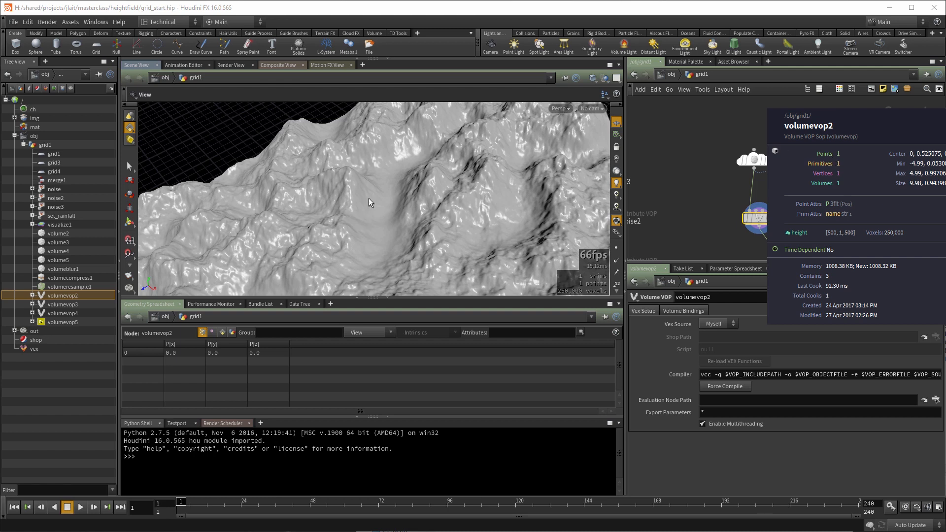
click(397, 190)
Display the volume3 source and compare its parameters with those of volume2
click(833, 173)
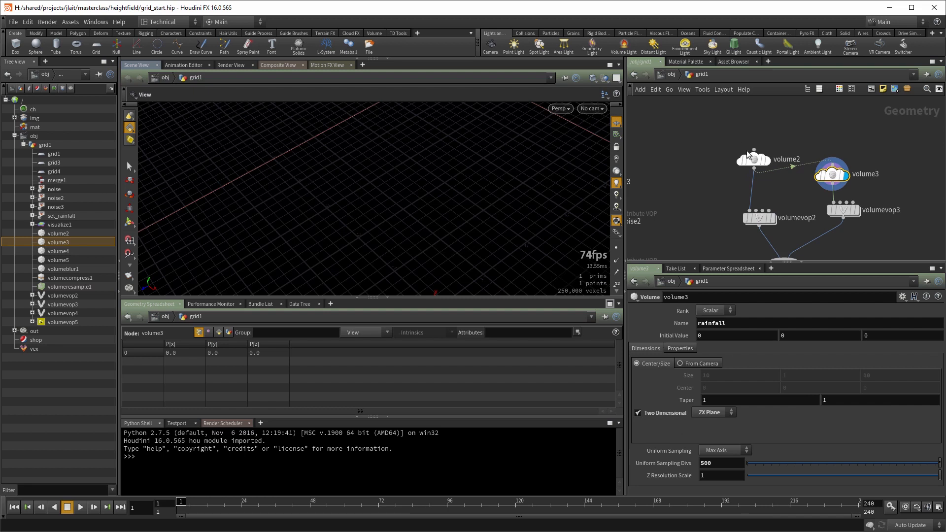
click(759, 161)
click(840, 175)
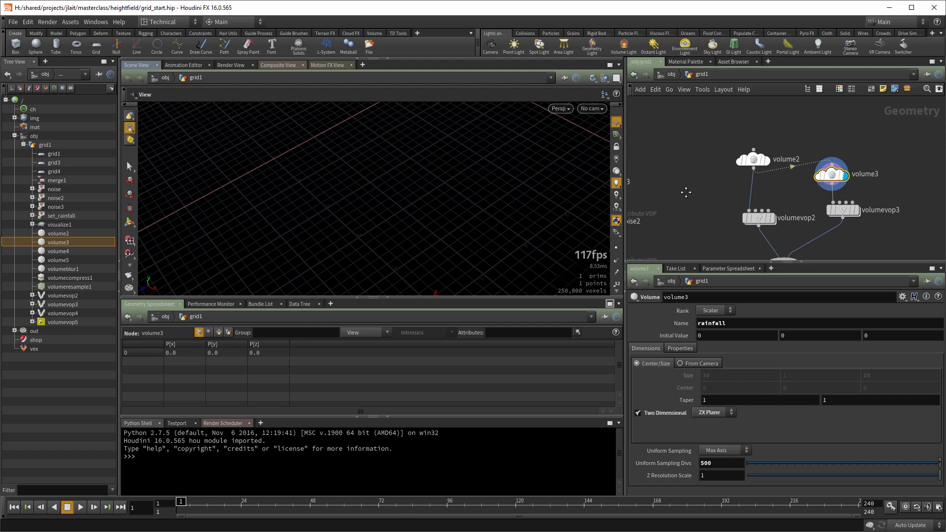
middle_drag(686, 192, 669, 156)
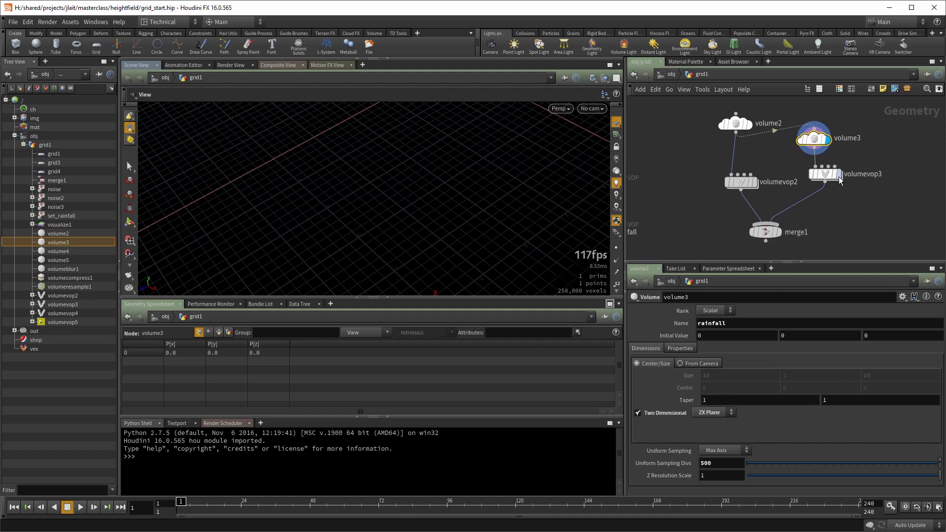
Display volumevop3 and frame its rainfall volume to examine the noise pattern from above
click(838, 174)
key(h)
scroll(381, 199, up, 3)
drag(381, 199, 415, 237)
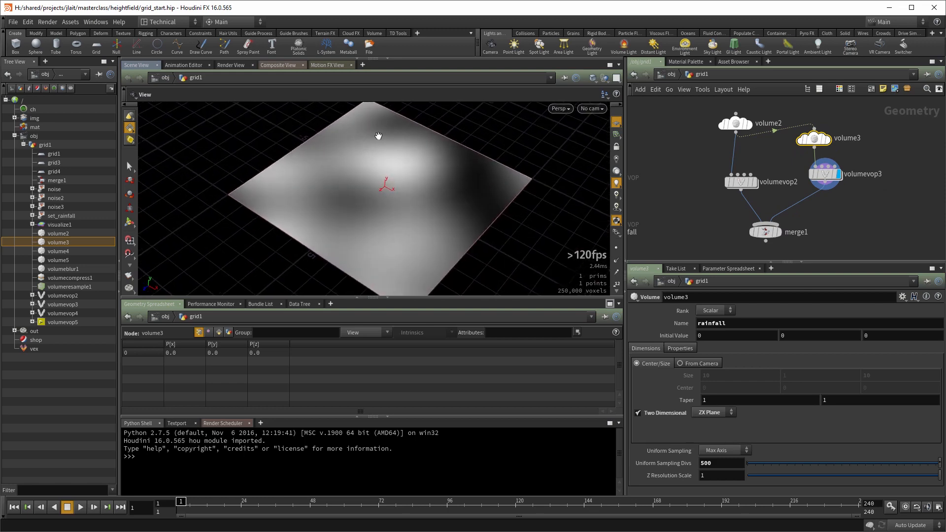
drag(426, 223, 411, 237)
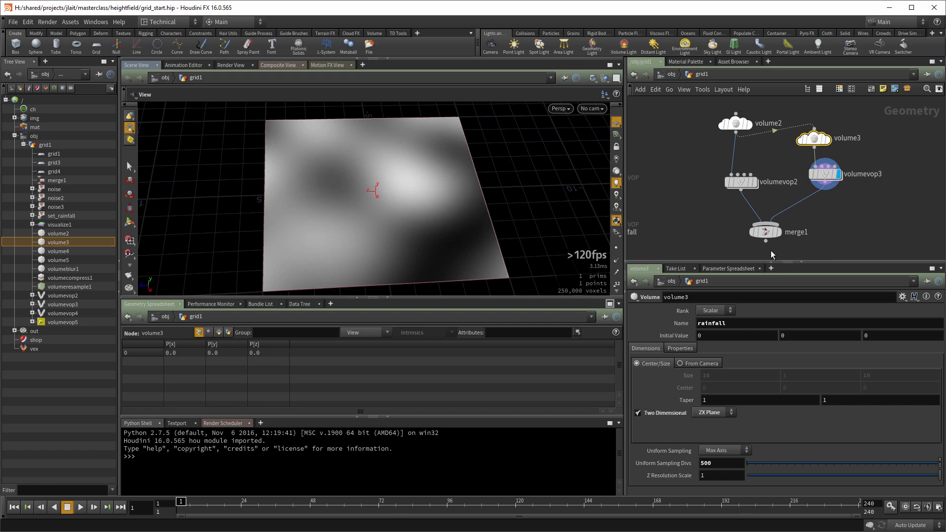
Display merge1 and view the height and rainfall volumes together from an oblique angle
click(777, 232)
drag(434, 210, 386, 167)
drag(382, 208, 376, 183)
drag(451, 209, 483, 219)
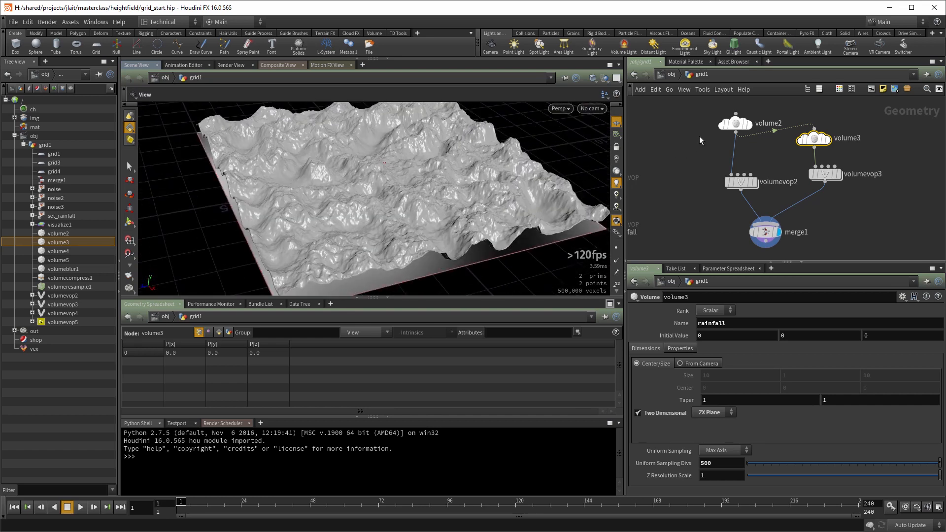
Compare the Name parameters of volume2 and volume3, and check the named volumes in merge1's node information
click(734, 123)
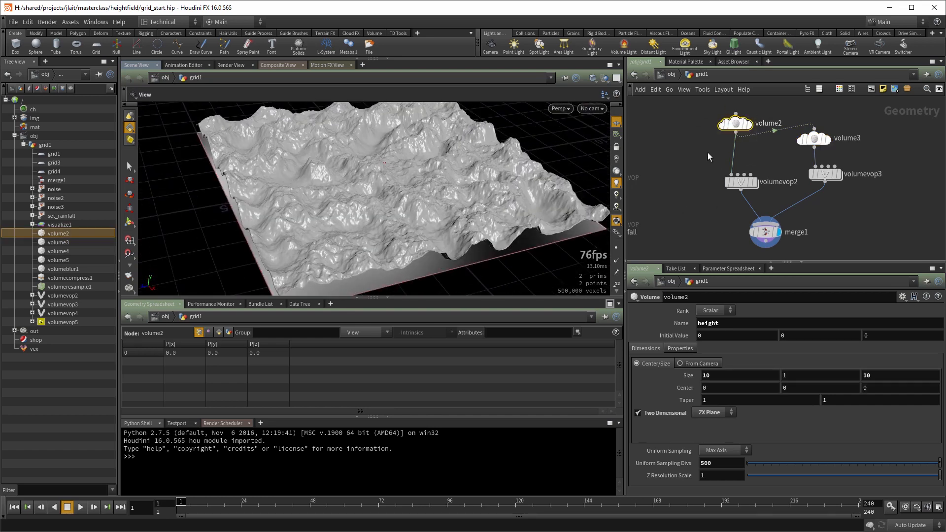
click(675, 346)
click(643, 350)
drag(728, 323, 636, 314)
click(814, 138)
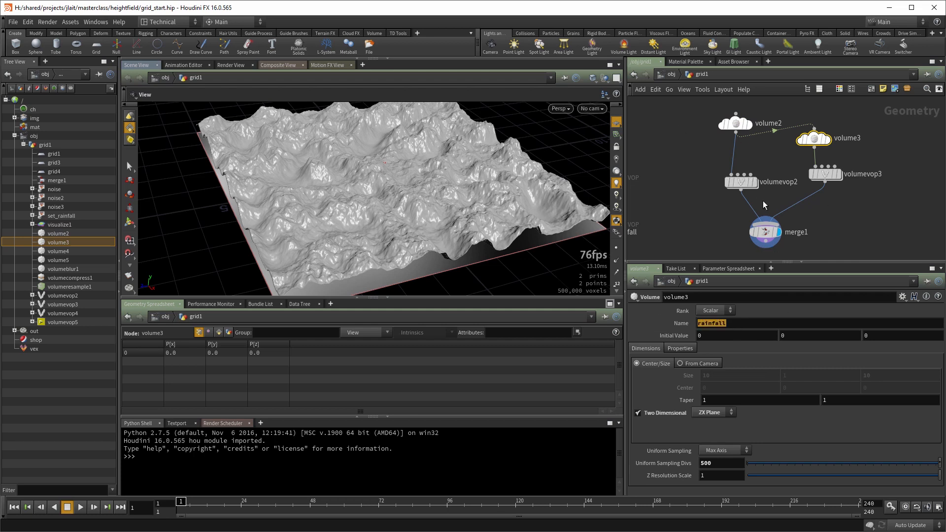
middle_click(766, 232)
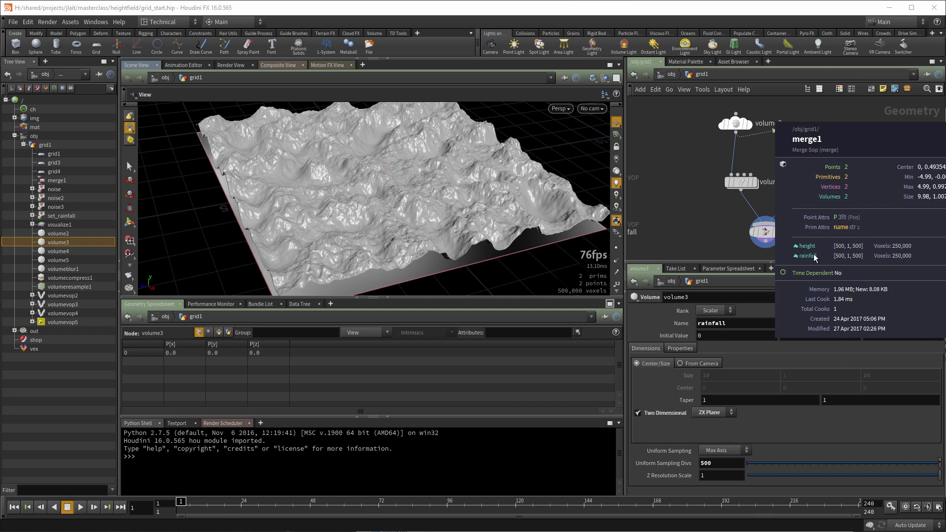
Add a Volume Visualization node below merge1, connect it to merge1's output and display it
mouse_move(701, 237)
middle_down()
mouse_move(692, 182)
mouse_move(685, 202)
mouse_move(698, 205)
mouse_move(688, 223)
middle_up()
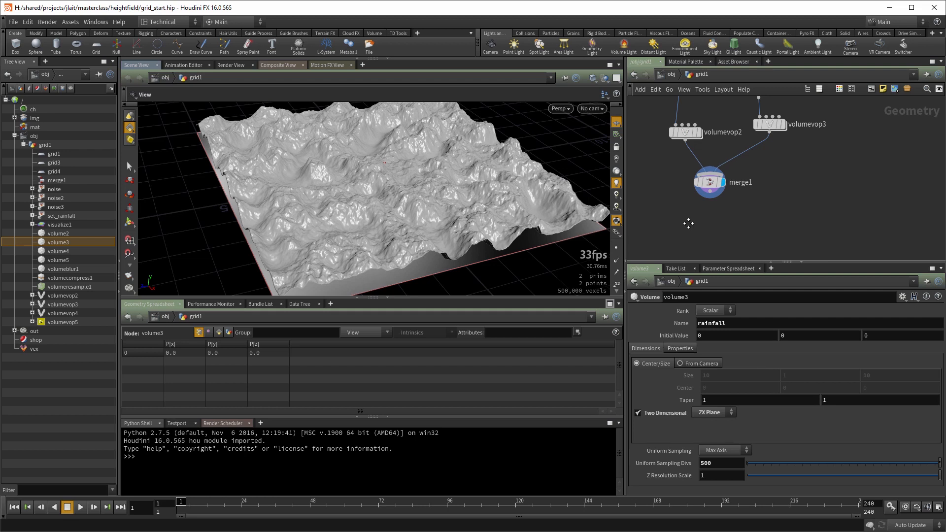
middle_drag(692, 223, 694, 197)
key(Tab)
text(volumevis)
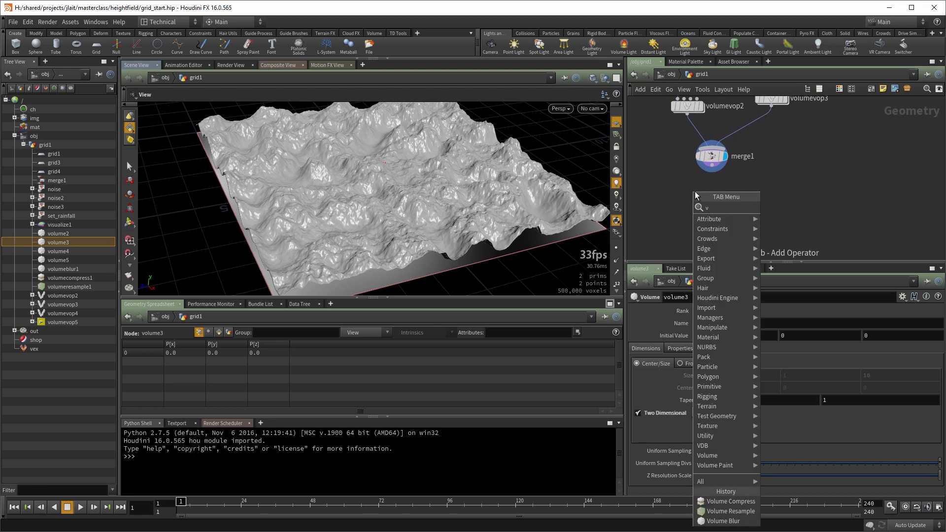
key(Return)
click(695, 194)
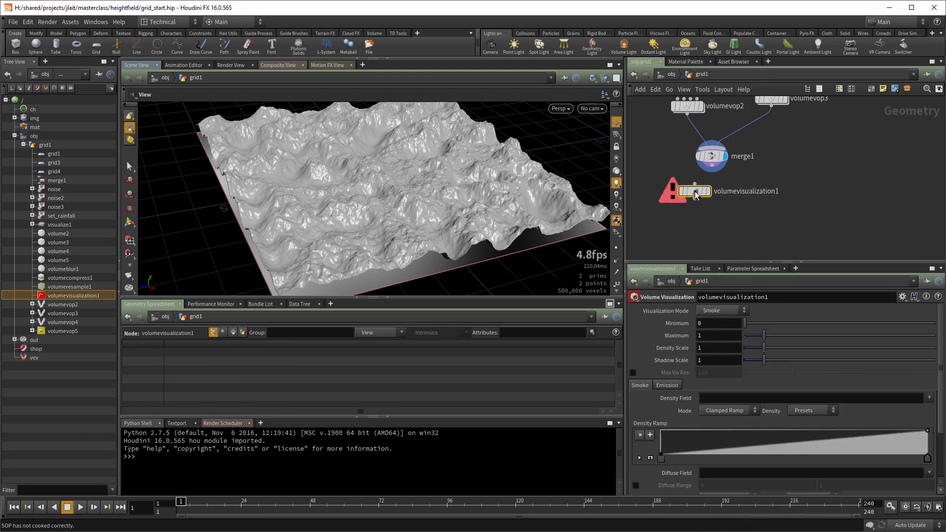
drag(711, 178, 694, 188)
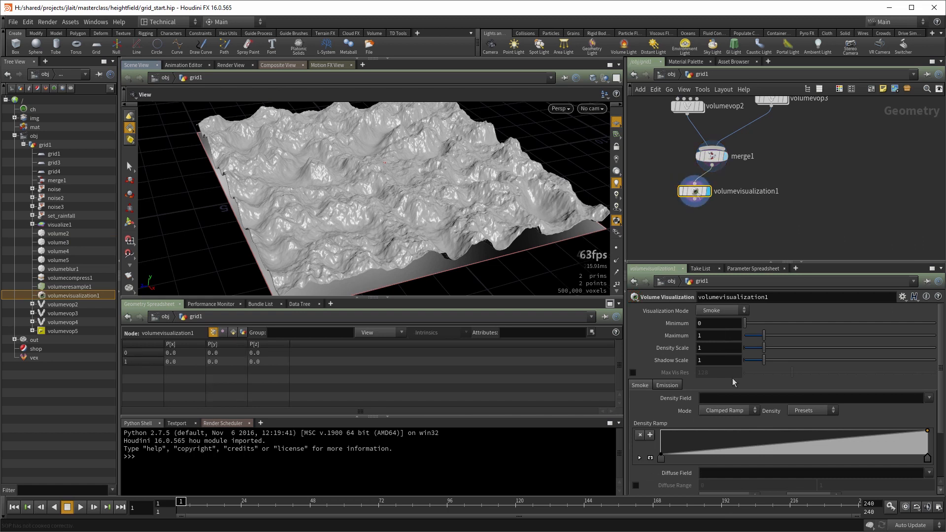
Set the volume visualization mode to Height Field and use height as the density field
click(721, 311)
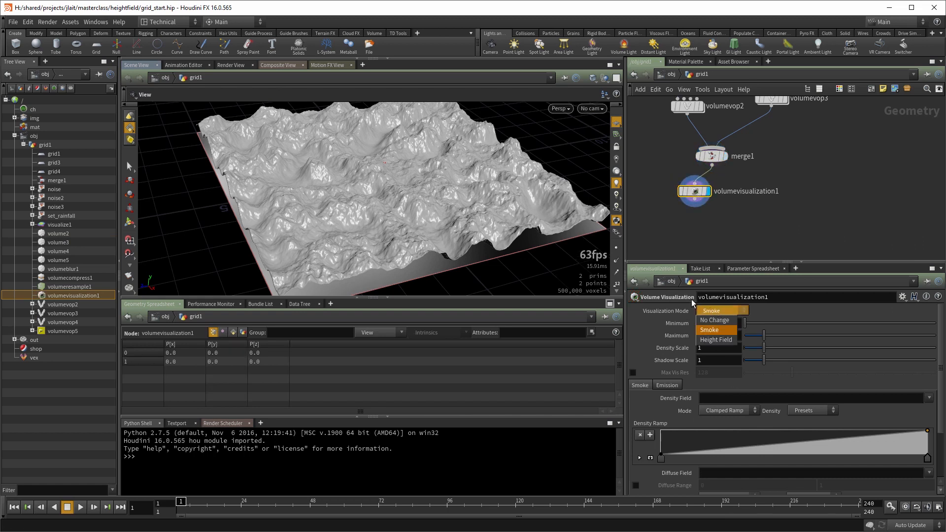
click(725, 340)
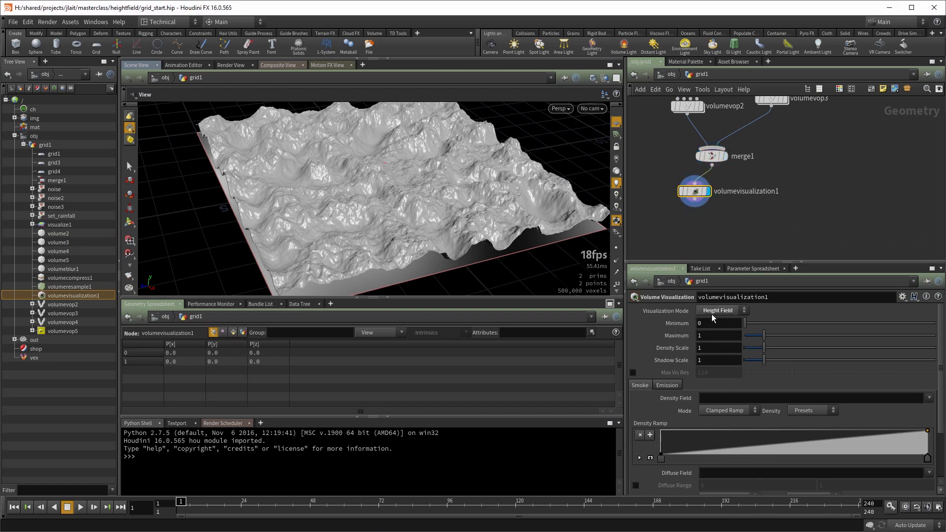
click(928, 398)
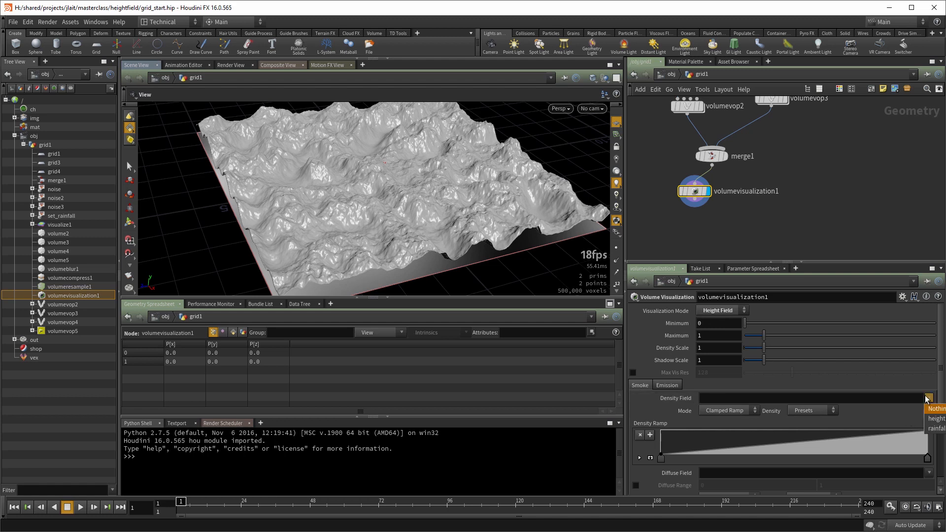
click(930, 418)
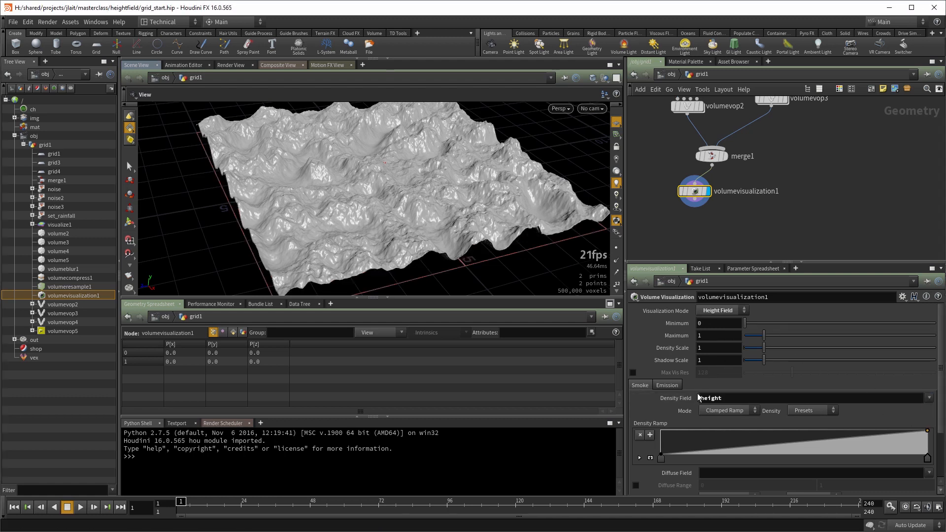
Use rainfall as the diffuse field with the Infra-Red ramp preset and view the coloured terrain obliquely
scroll(695, 396, down, 3)
scroll(913, 426, down, 1)
click(928, 408)
click(935, 438)
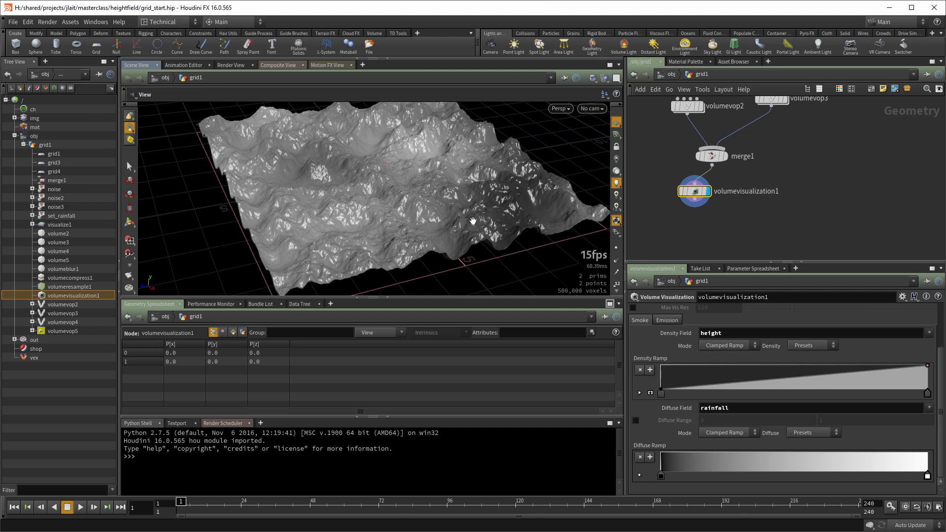
click(795, 432)
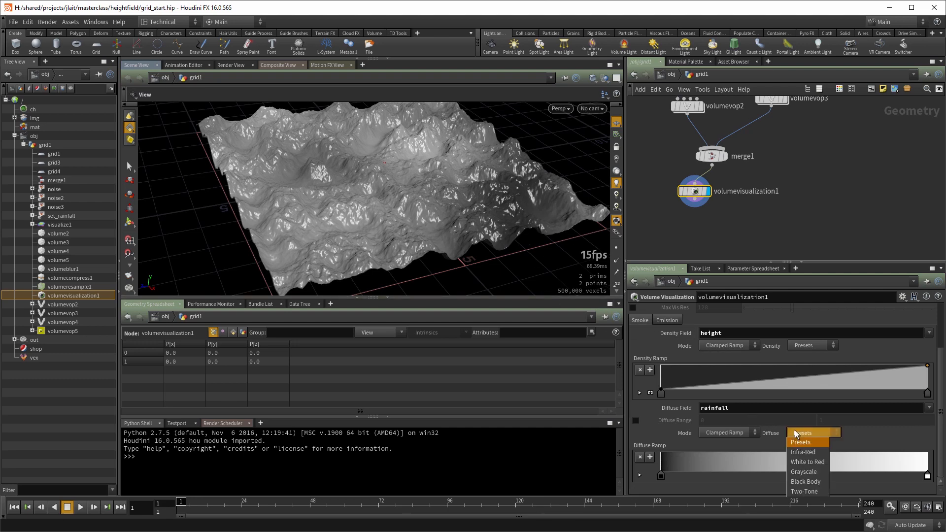
click(812, 453)
drag(403, 192, 474, 250)
scroll(375, 208, down, 3)
drag(410, 246, 350, 180)
Move volumevisualization1 aside in the network to make room beneath merge1, keeping the viewport at its former height
middle_drag(790, 183, 777, 159)
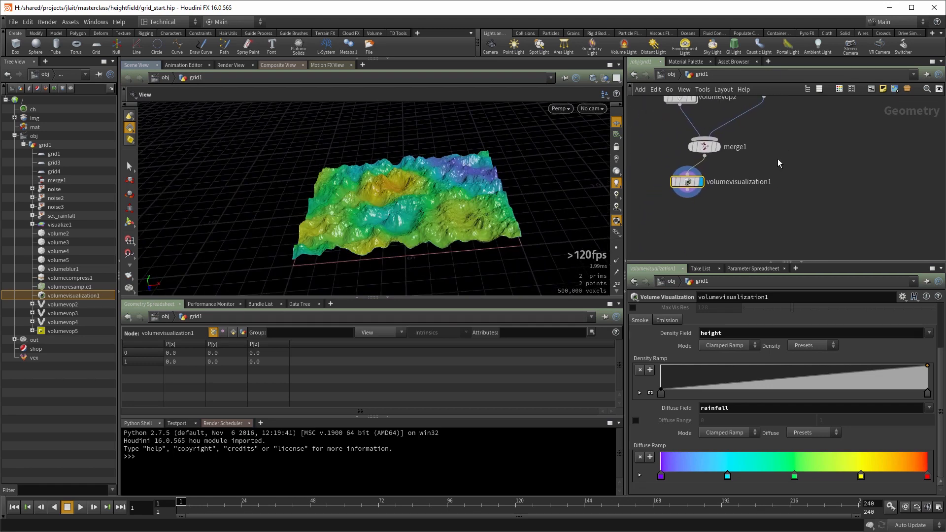
drag(688, 184, 634, 204)
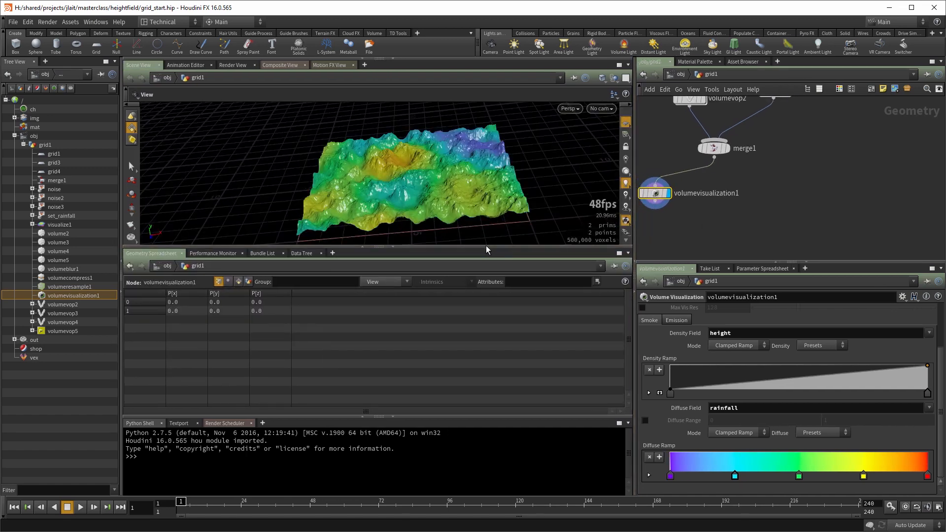
drag(487, 250, 480, 300)
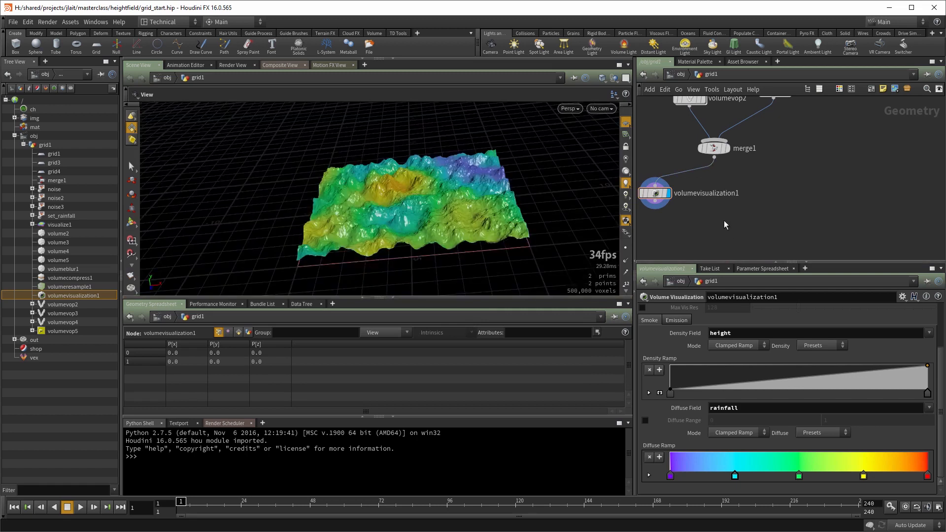
Add a HeightField Visualize node below merge1, connect it to merge1 and display its default terrain colouring
key(Tab)
text(hf)
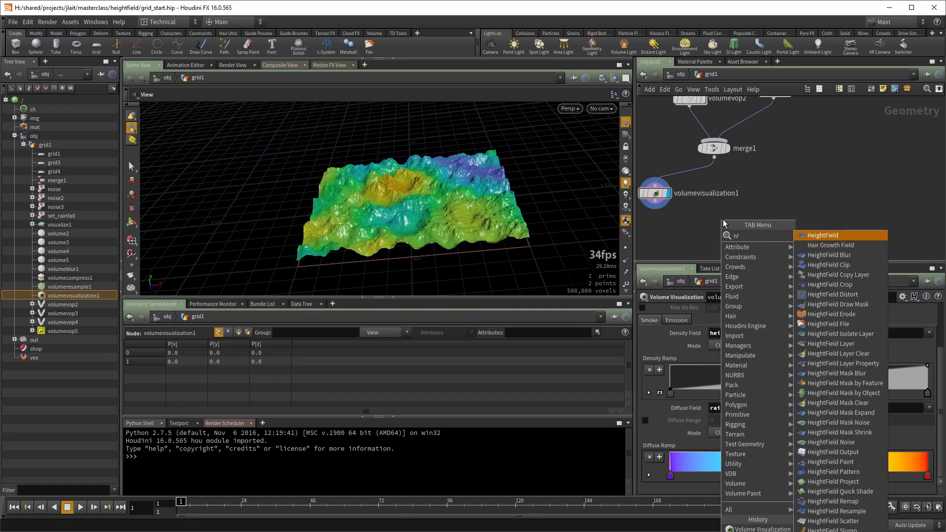
key(Return)
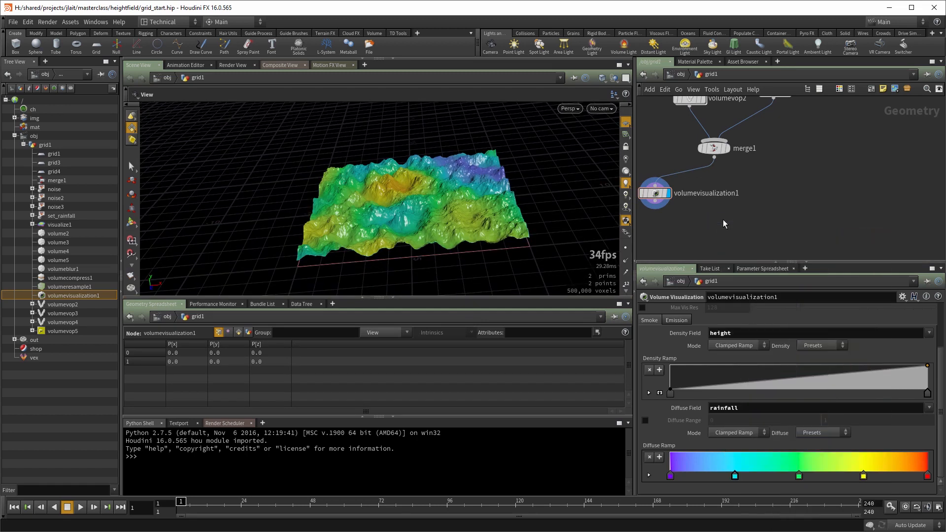
click(723, 220)
drag(714, 158, 723, 215)
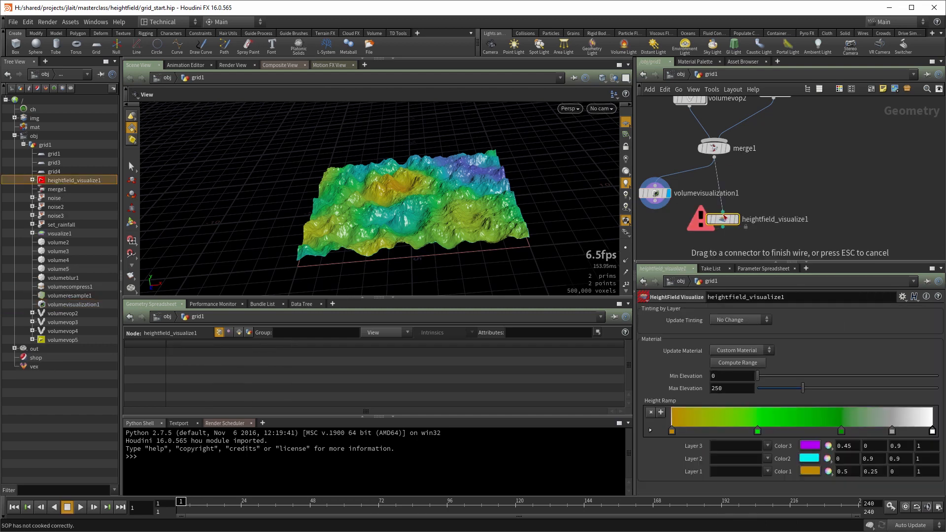
click(723, 216)
click(736, 220)
drag(485, 141, 487, 227)
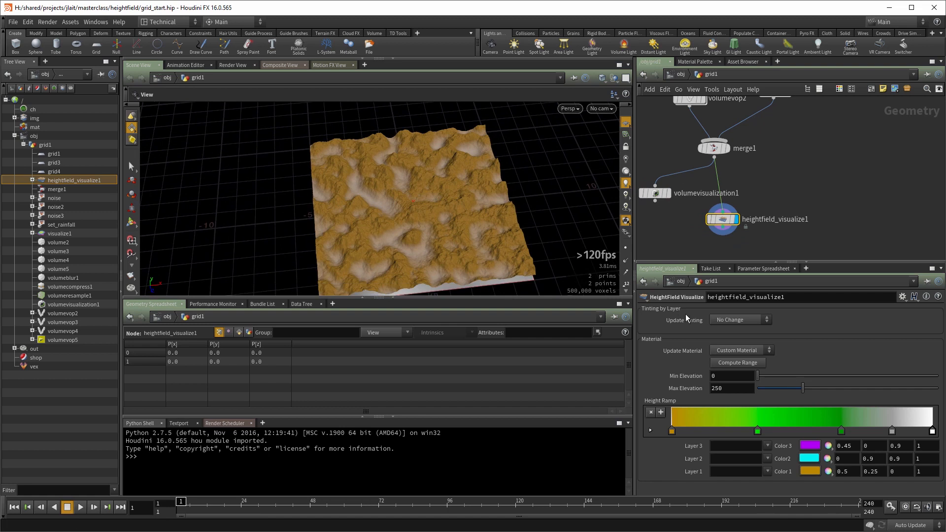
Switch the height field visualization to Custom Tinting and set Update Material to Remove Material
click(746, 321)
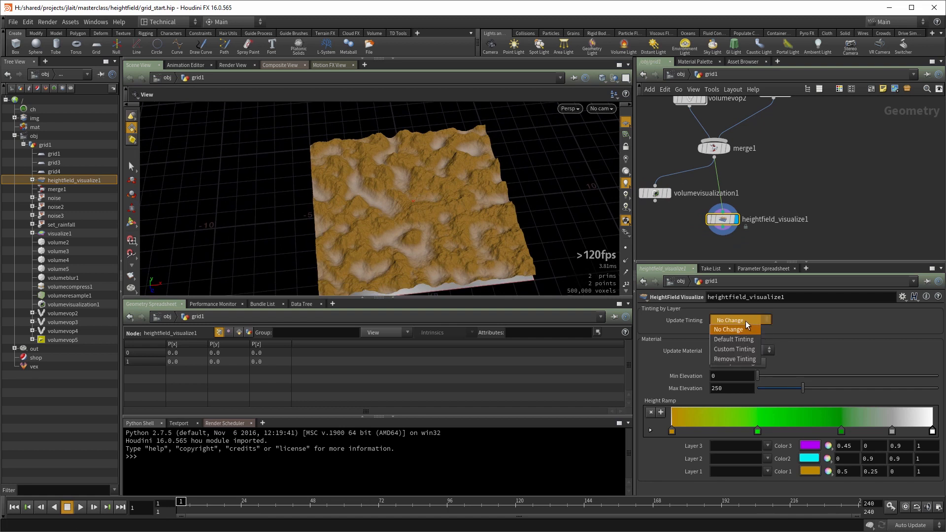
click(734, 349)
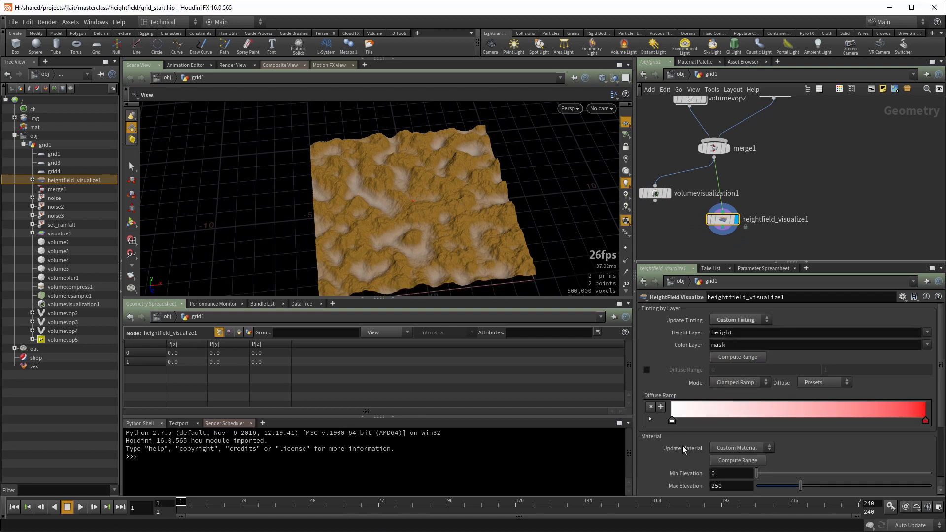
click(744, 450)
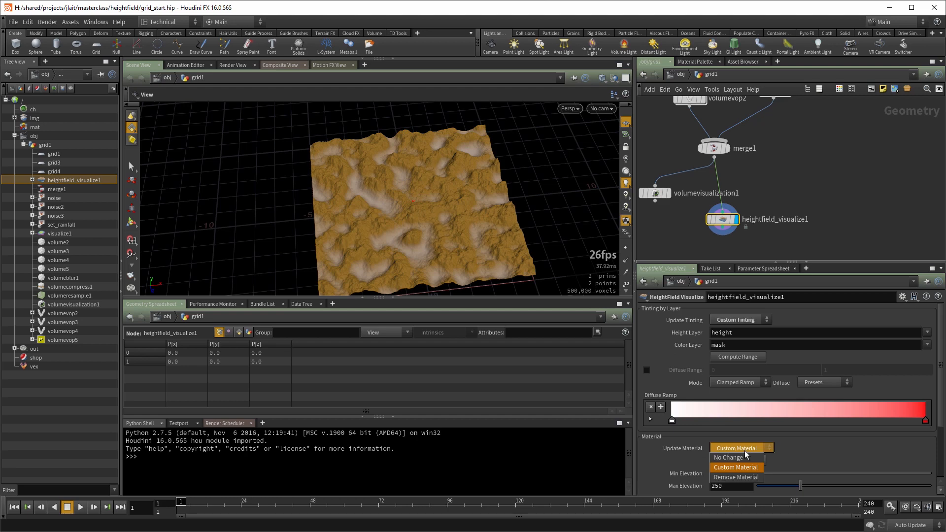
click(740, 477)
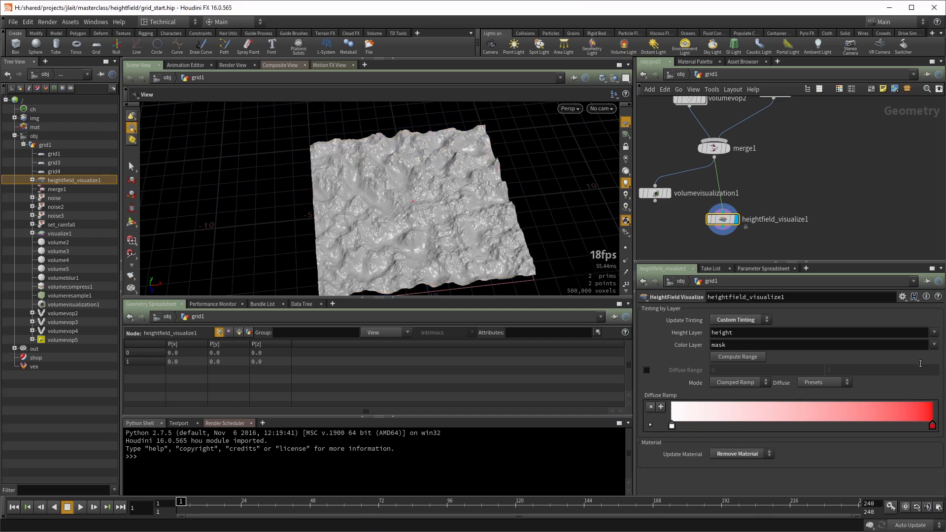
Set the tinting's color layer to rainfall with the Infra-Red diffuse preset and frame the whole terrain
click(934, 344)
click(939, 378)
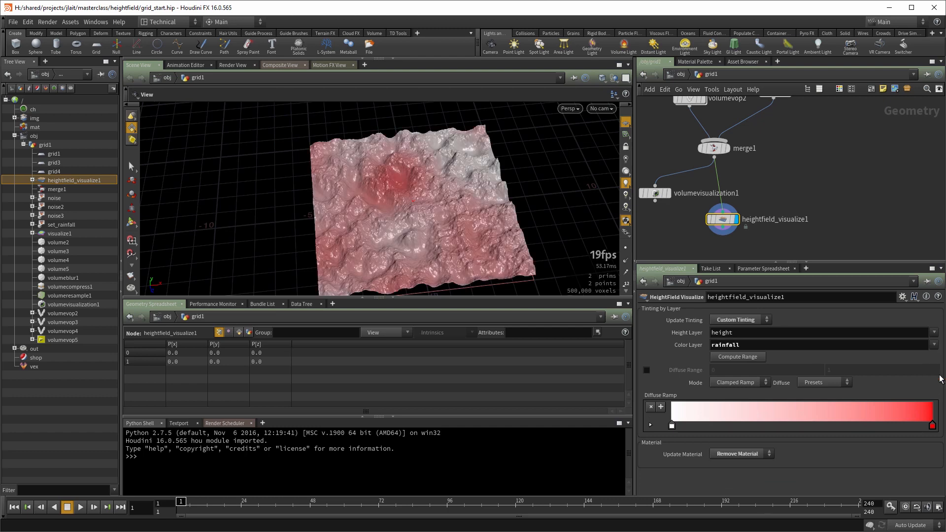
drag(420, 238, 414, 211)
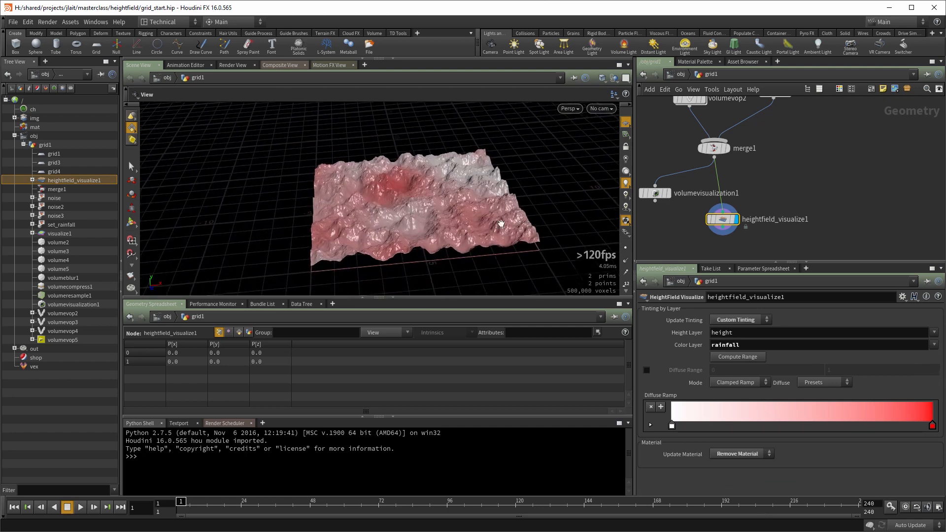
click(807, 384)
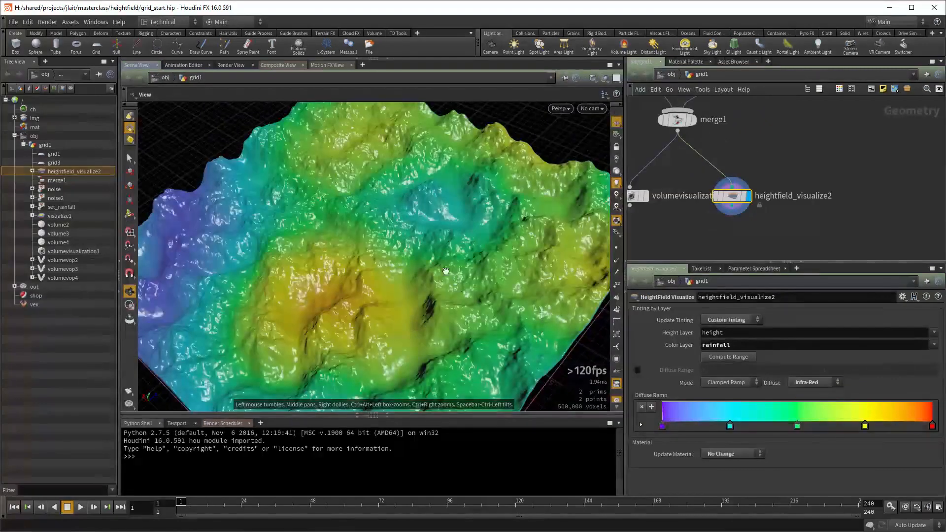
key(h)
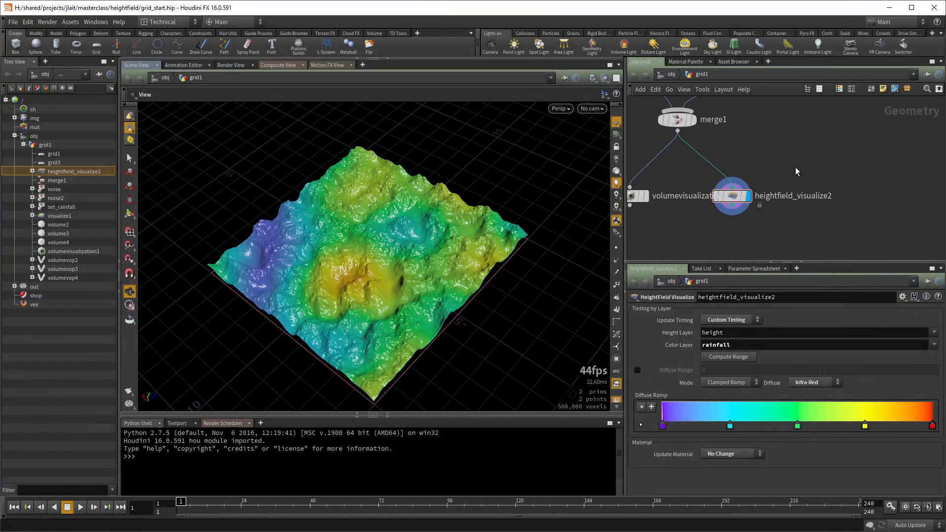
Add another HeightField Visualize node beside heightfield_visualize2, wire it to merge1 and display it
middle_drag(797, 170, 755, 172)
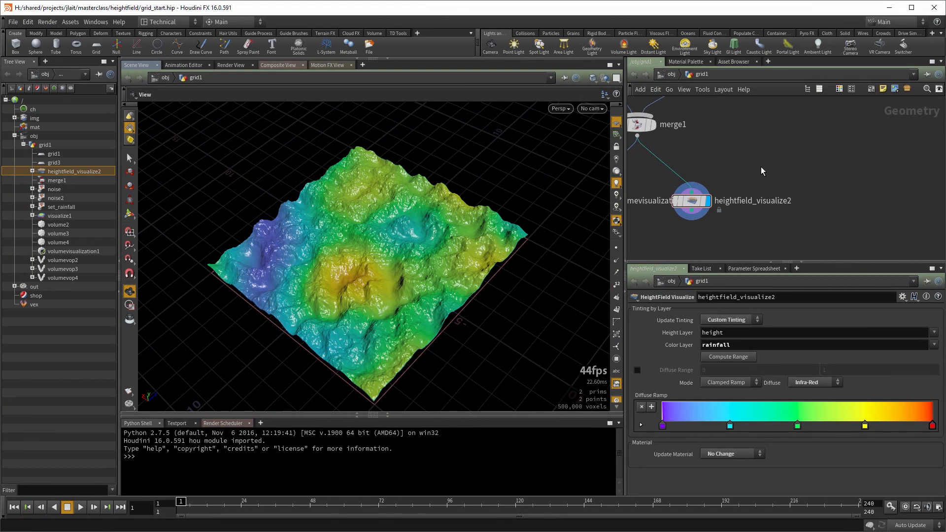
key(Tab)
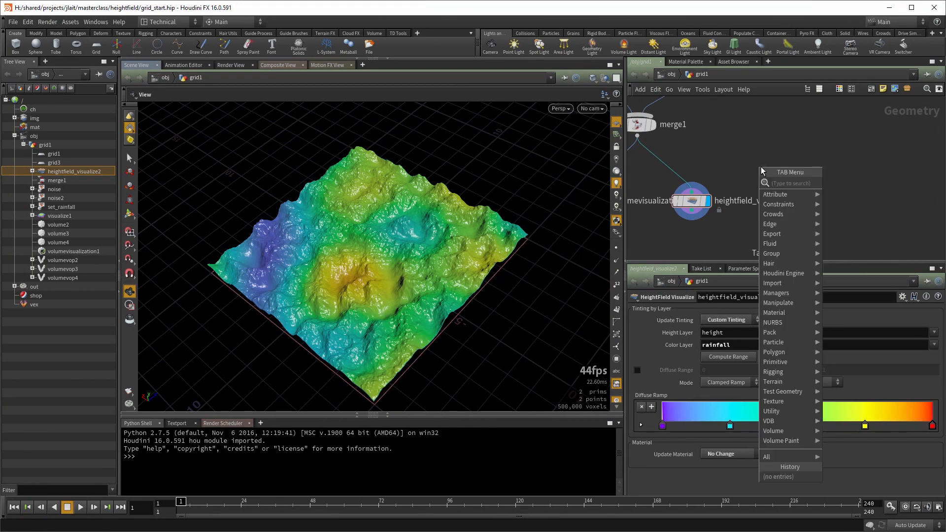
key(Escape)
click(761, 166)
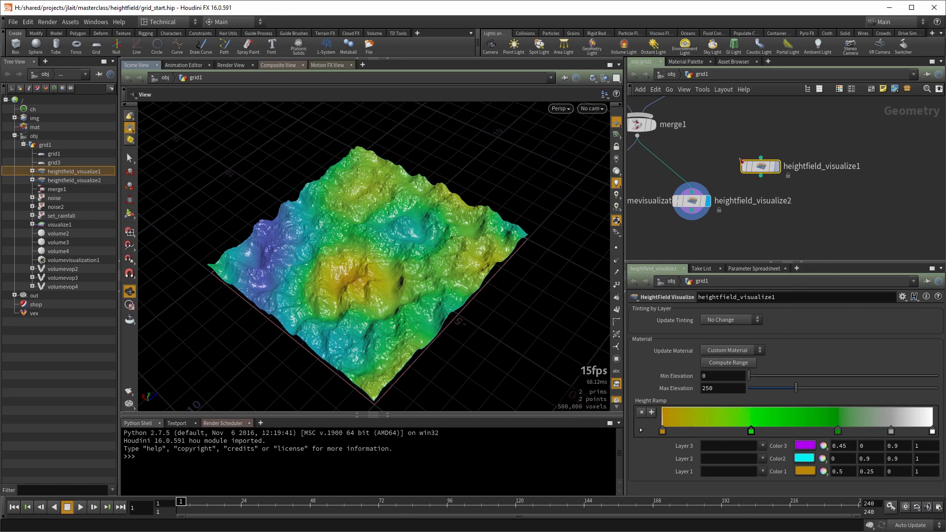
drag(637, 136, 827, 189)
click(777, 167)
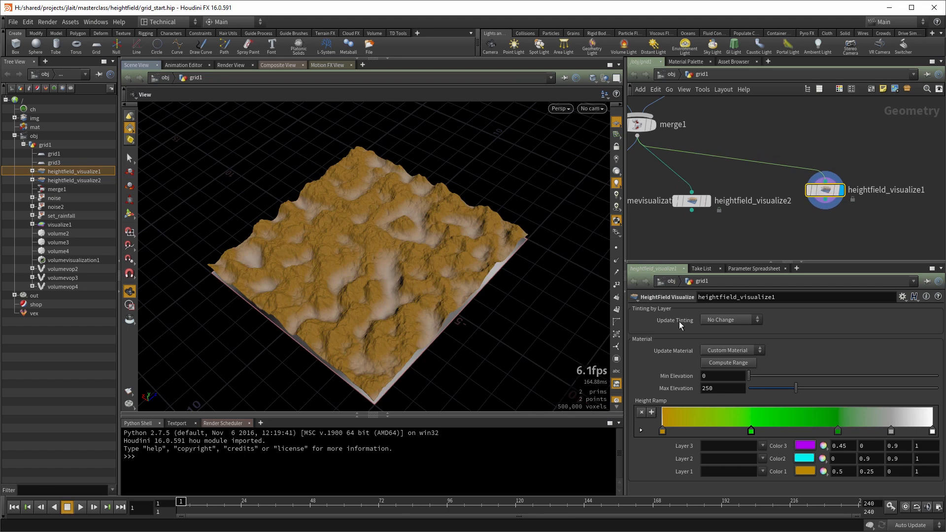
Compute the elevation range for heightfield_visualize1's custom material and inspect the height-based colours on the terrain
drag(402, 344, 431, 271)
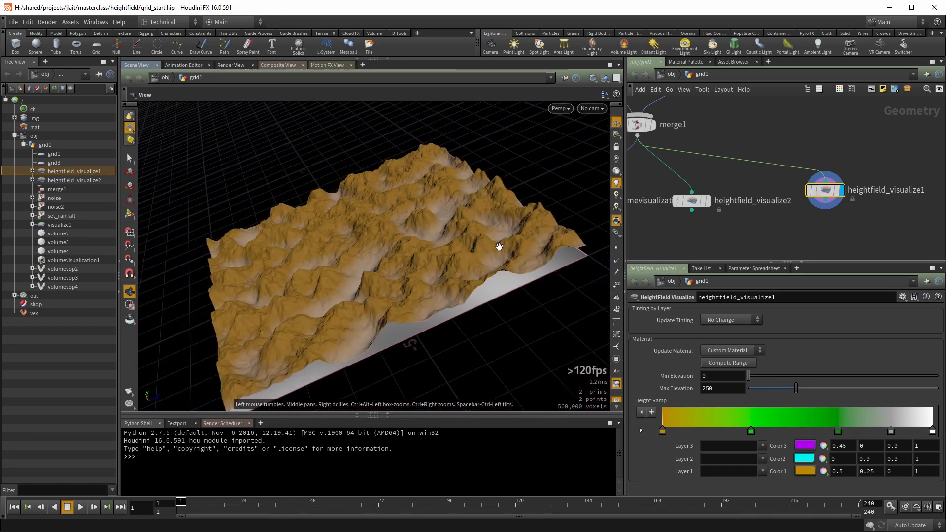
click(739, 364)
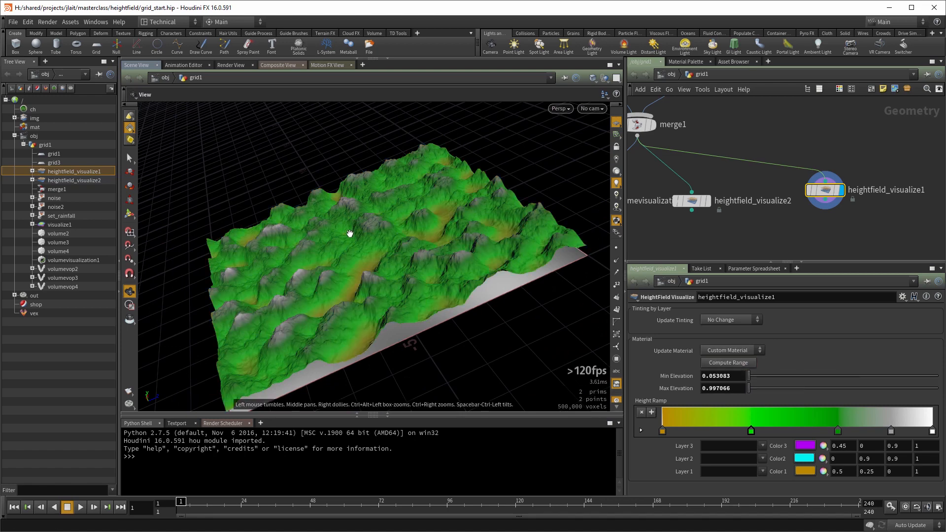
drag(350, 233, 409, 213)
right_drag(328, 294, 408, 261)
drag(408, 260, 373, 287)
Set Min Elevation to 0 and shift the height ramp's two green points toward lower elevations
drag(749, 376, 709, 382)
drag(323, 249, 366, 257)
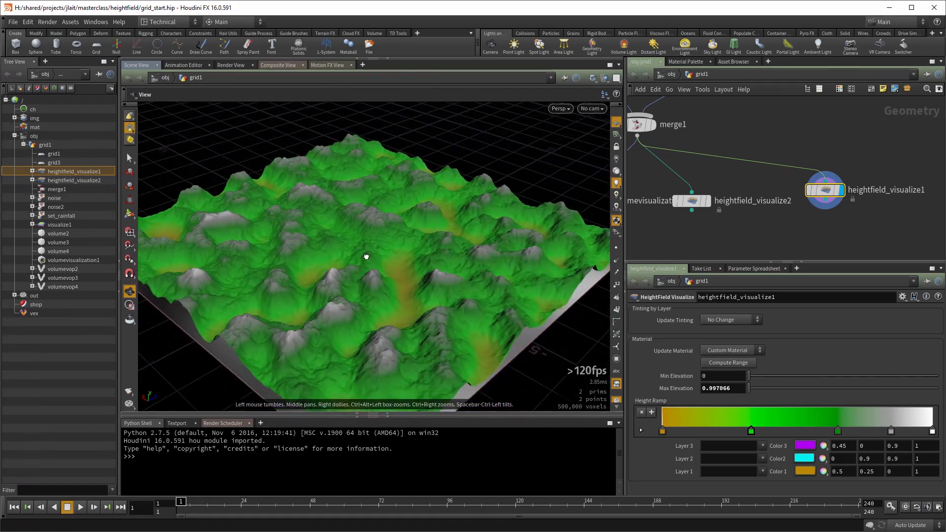
drag(838, 430, 742, 435)
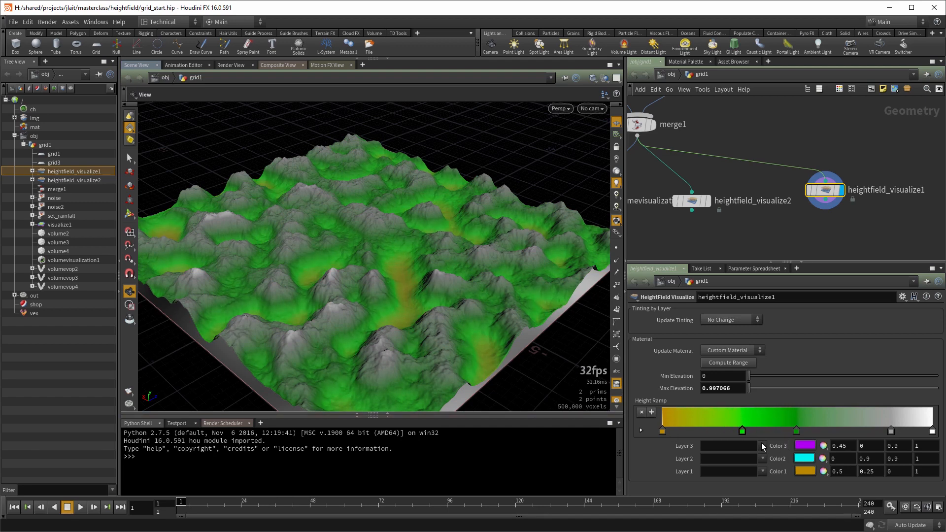
Assign rainfall to Layer 2 of the material and view its cyan overlay across the terrain
click(762, 458)
click(771, 480)
drag(414, 253, 408, 272)
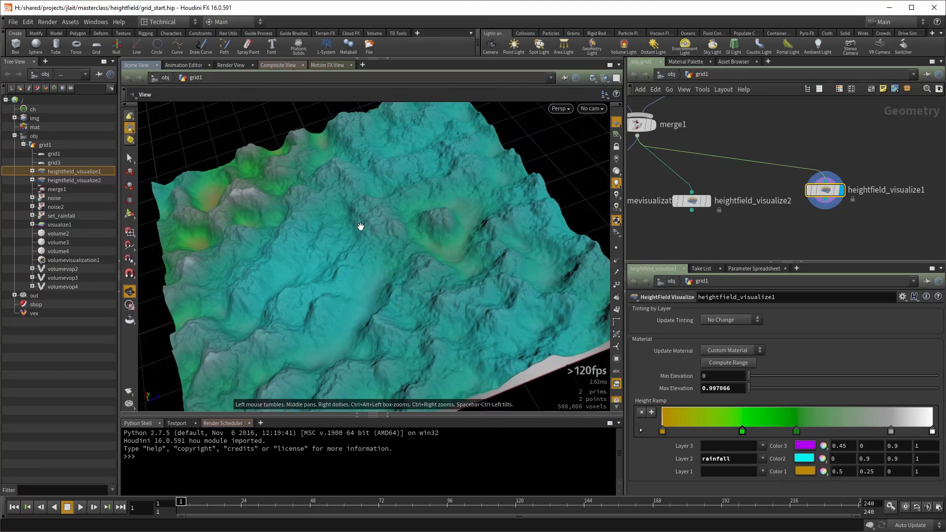
middle_drag(695, 244, 722, 213)
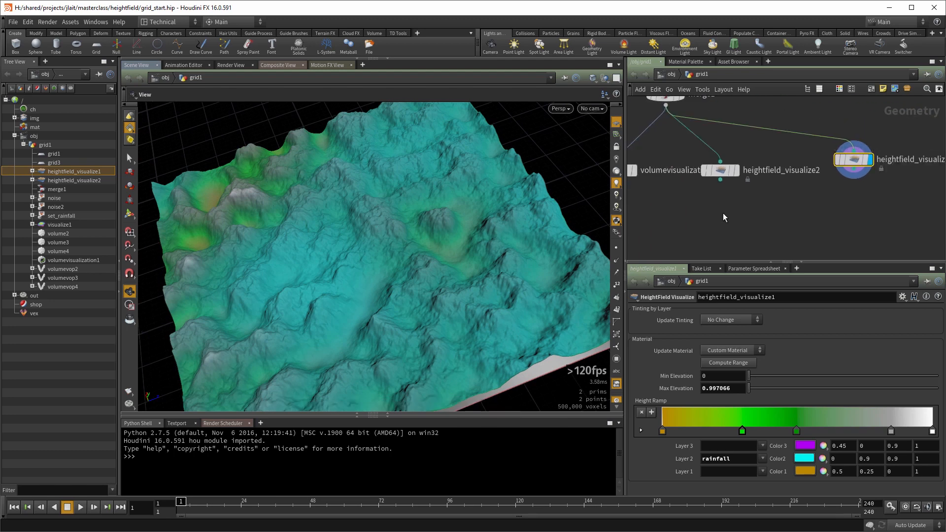
Compare the terrain displays of heightfield_visualize2 and heightfield_visualize1, and look up the node information of heightfield_visualize2
middle_drag(747, 178, 765, 203)
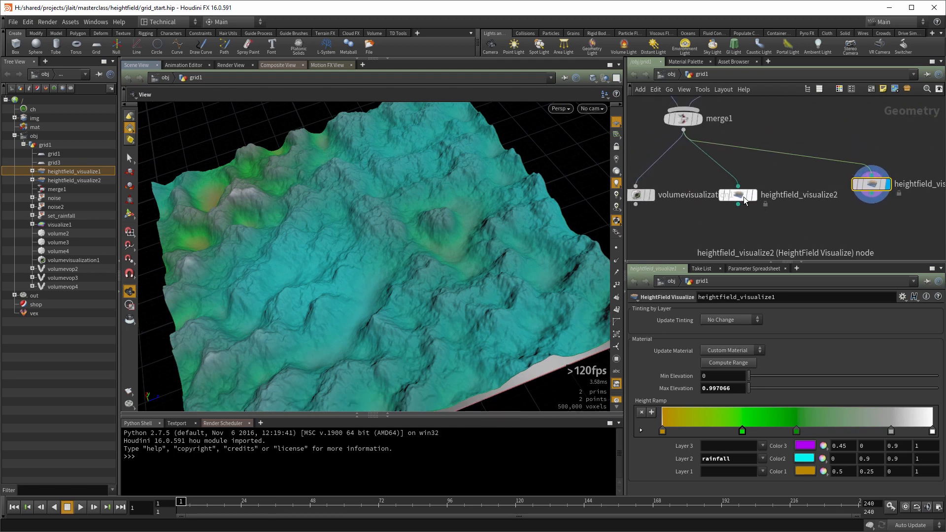
click(753, 195)
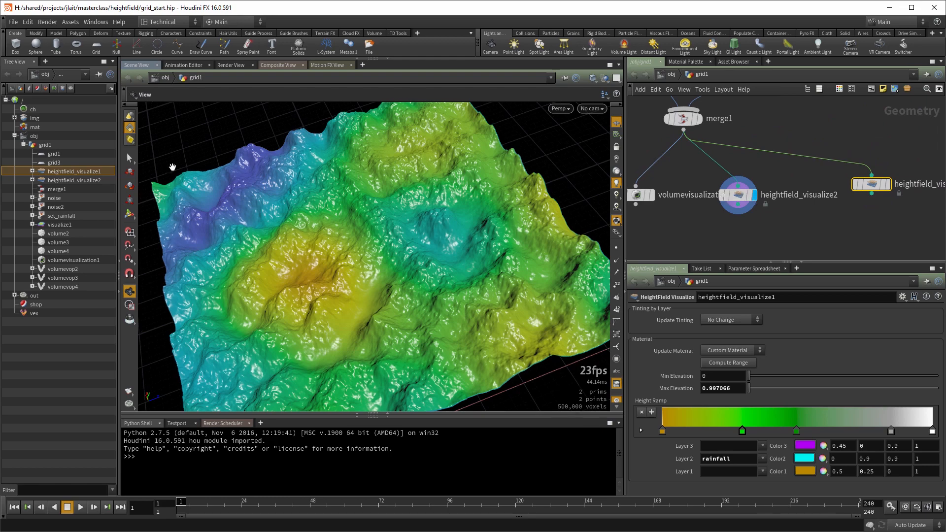
drag(389, 272, 345, 236)
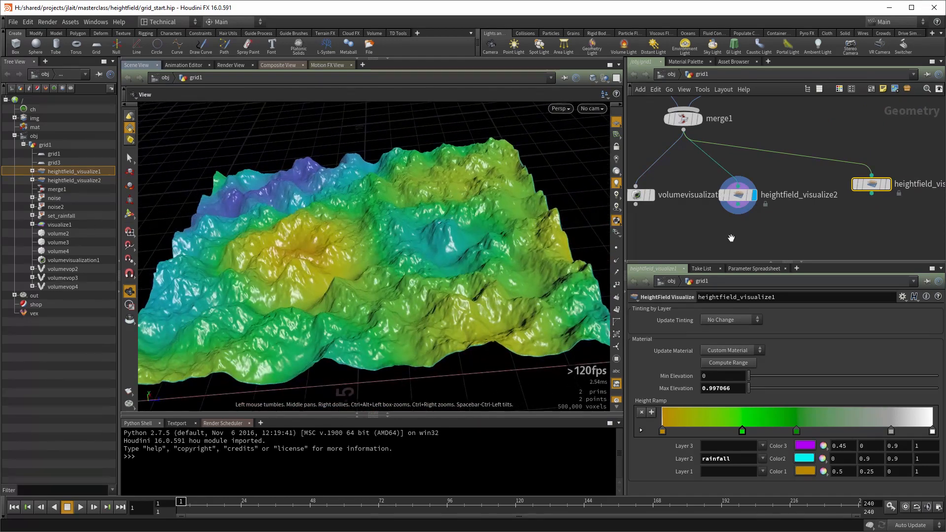
click(888, 186)
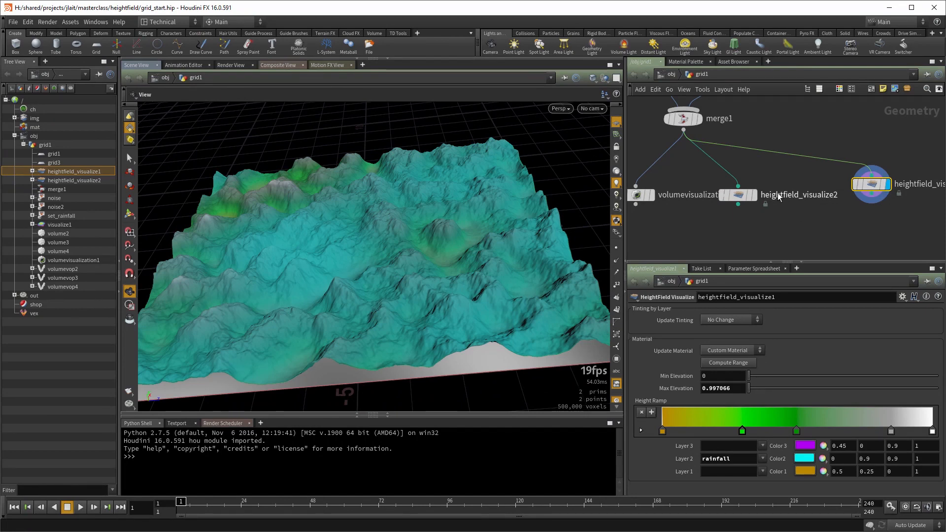
click(752, 195)
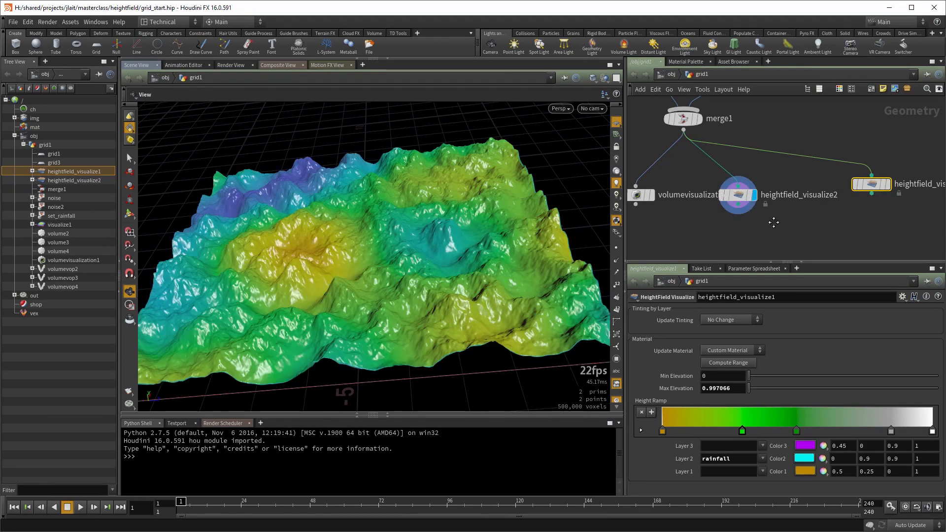
middle_drag(788, 232, 829, 213)
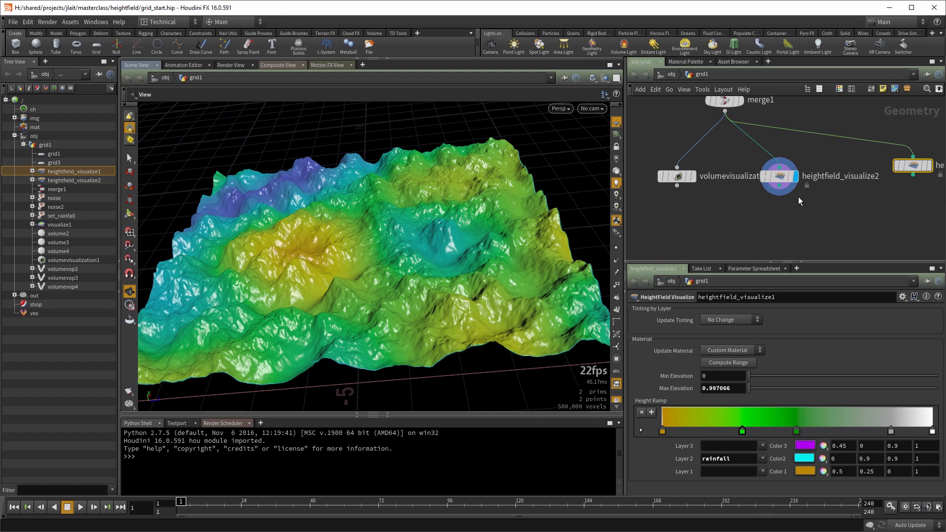
middle_drag(793, 217, 768, 237)
middle_click(752, 196)
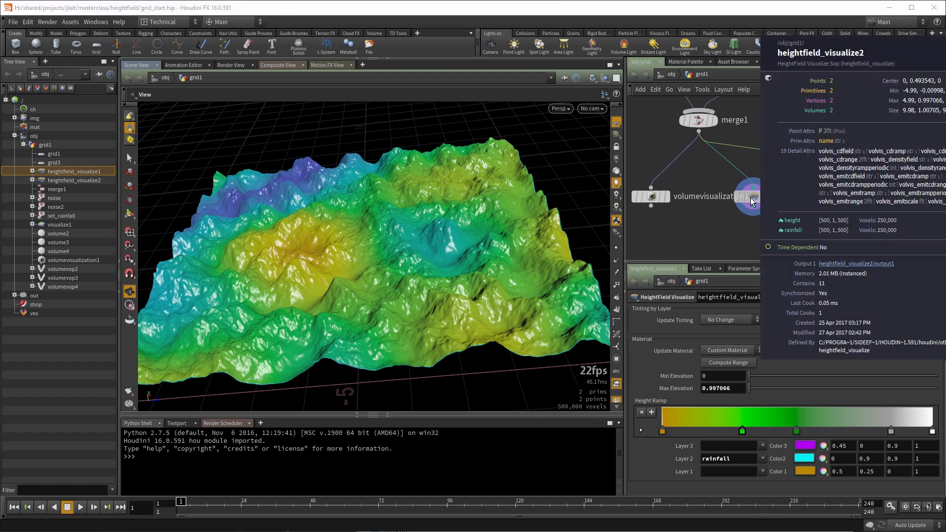
Add a HeightField Wrangle below heightfield_visualize2, feed it from that node's output and display it
middle_drag(808, 232, 742, 206)
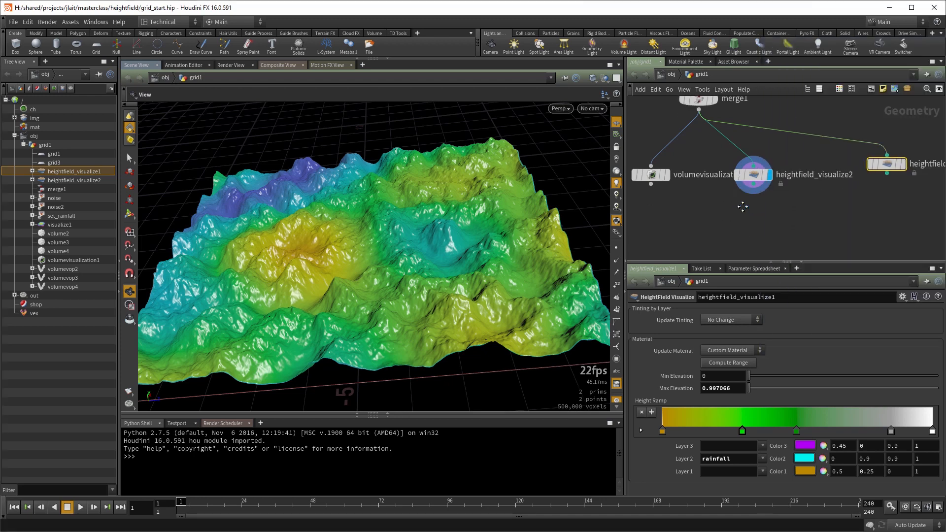
key(Tab)
text(hefwr)
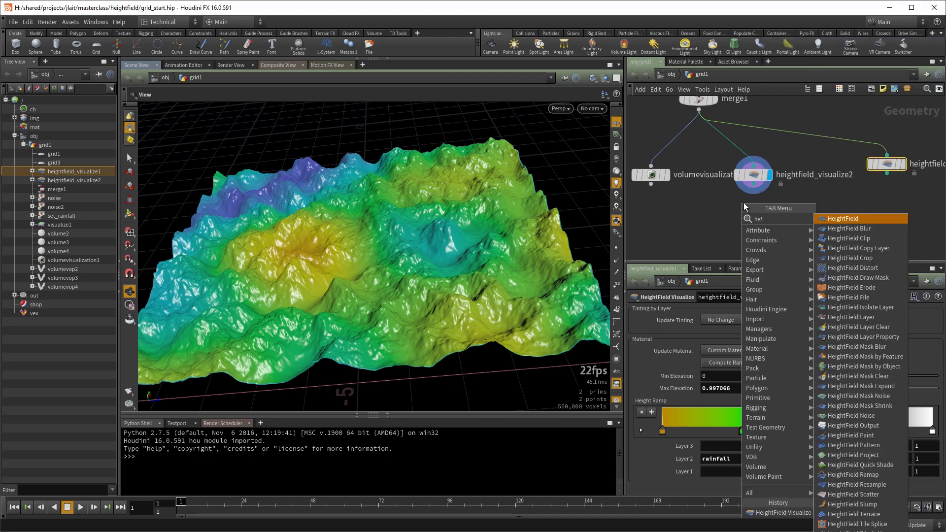
key(Return)
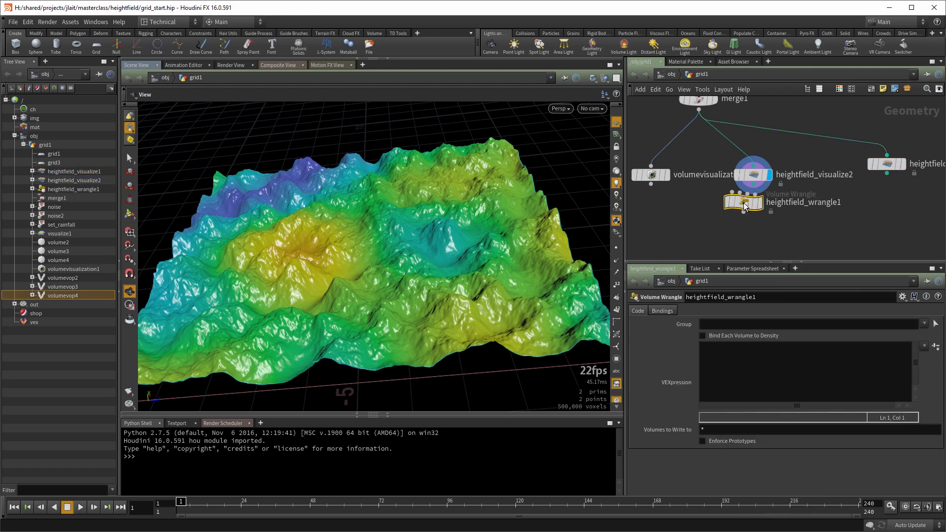
click(734, 231)
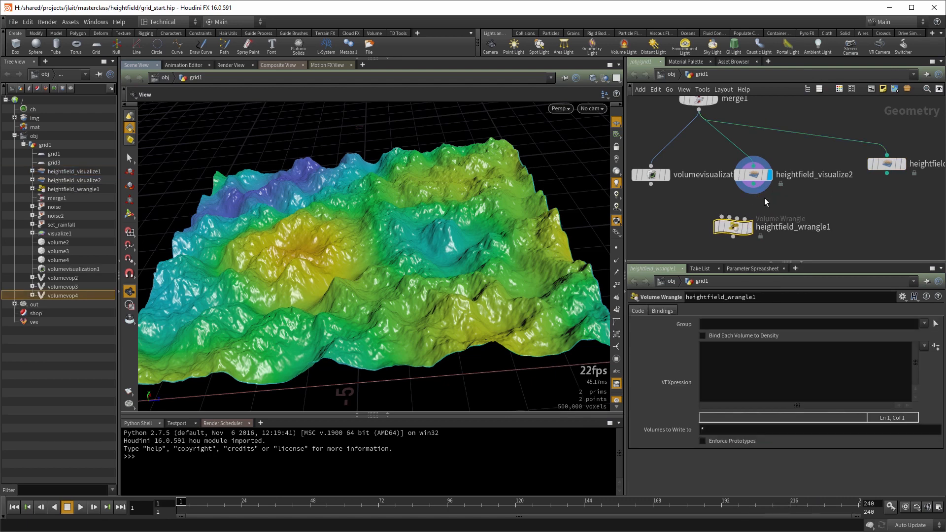
drag(754, 189, 755, 229)
click(753, 228)
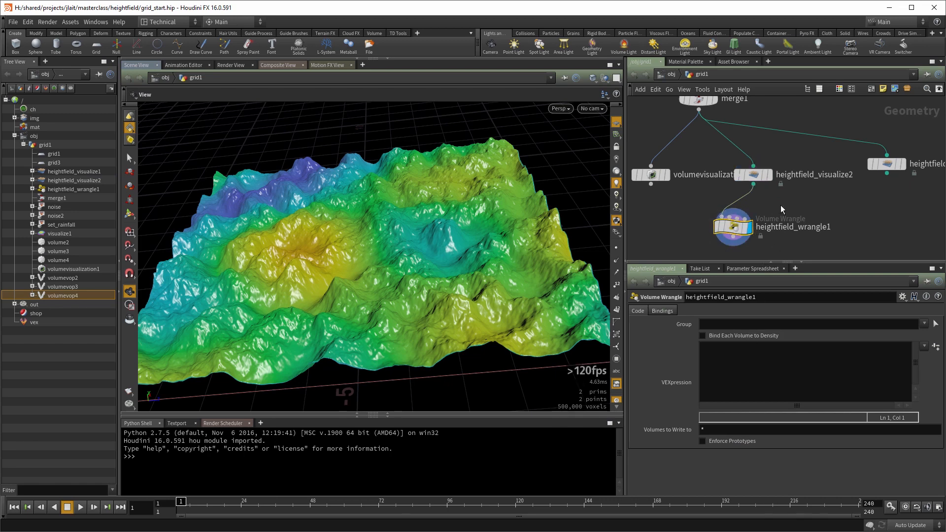
key(Tab)
text(hf)
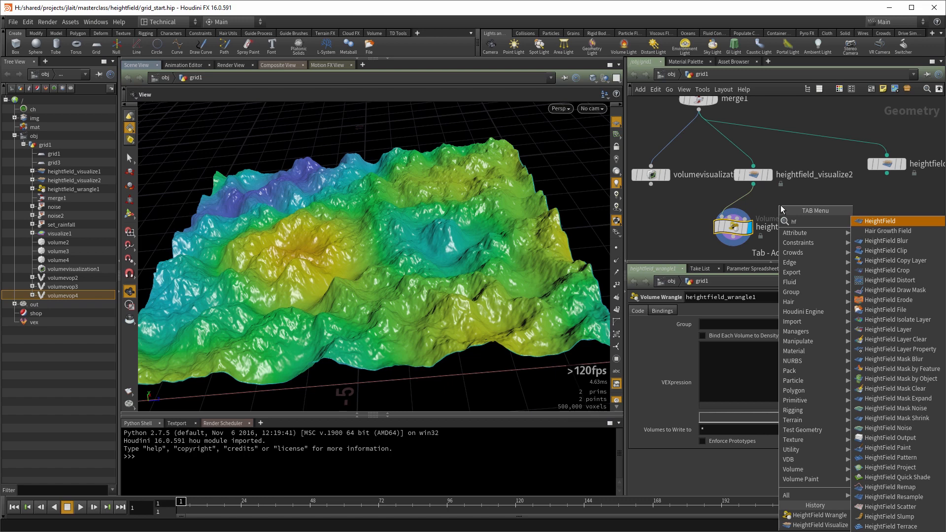
text(wr)
key(Return)
click(780, 205)
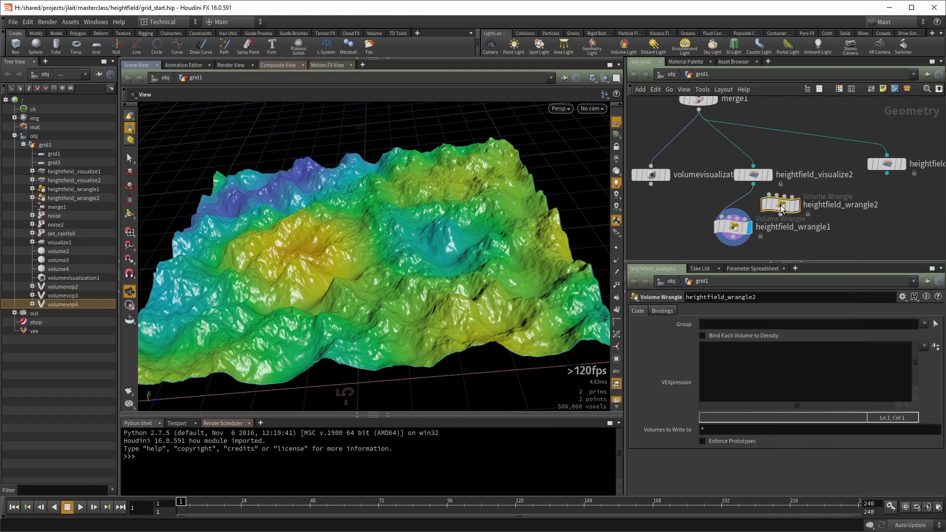
key(Delete)
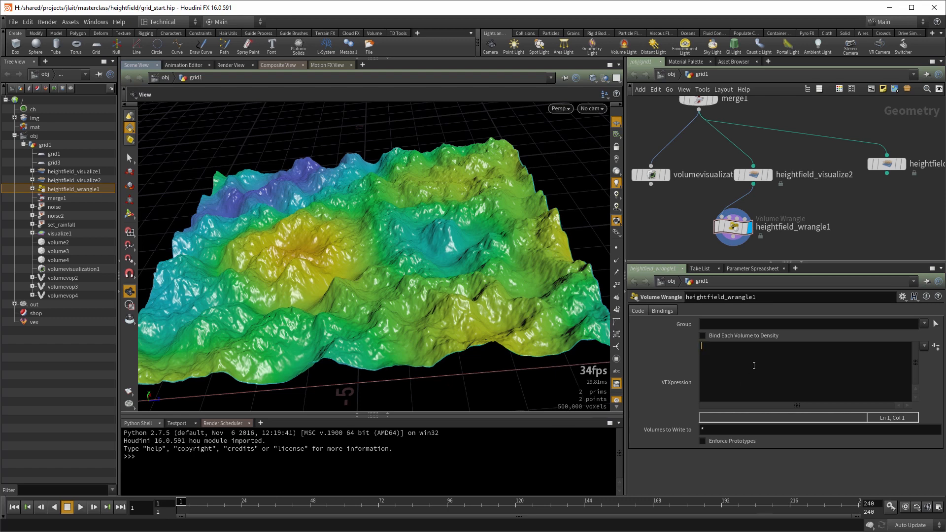
text(rai)
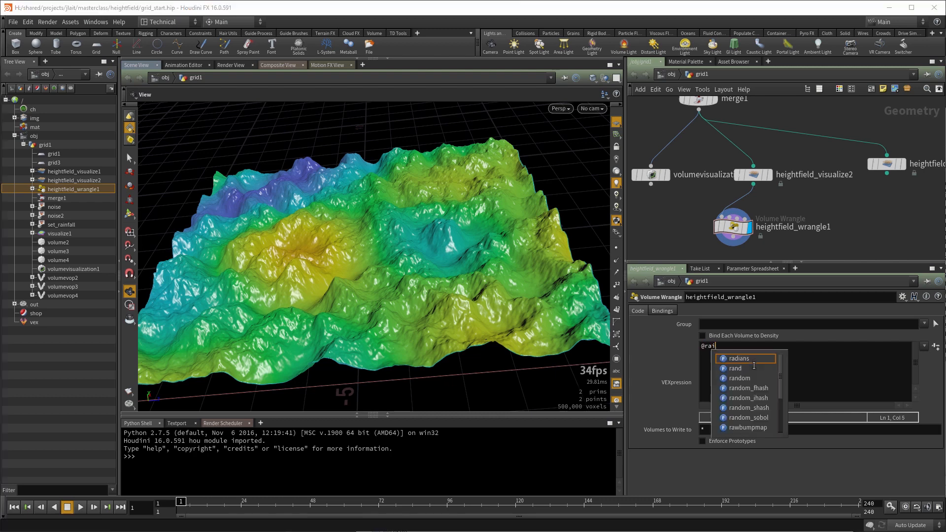
text(ngall = 1 -)
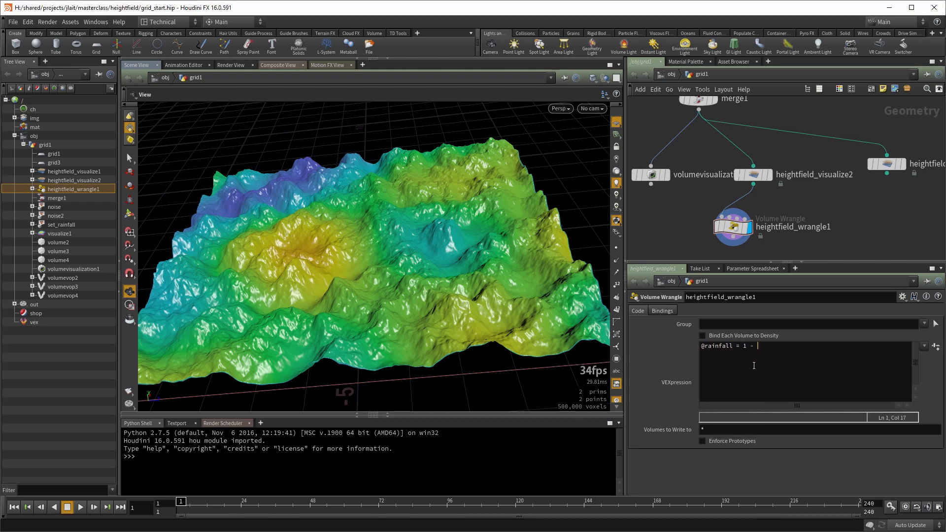
text( @rainfall;)
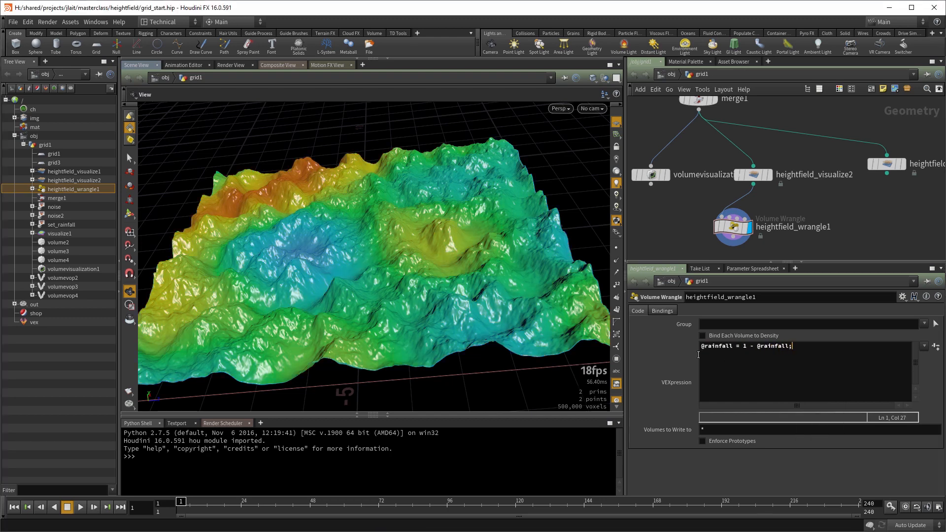
drag(324, 198, 176, 165)
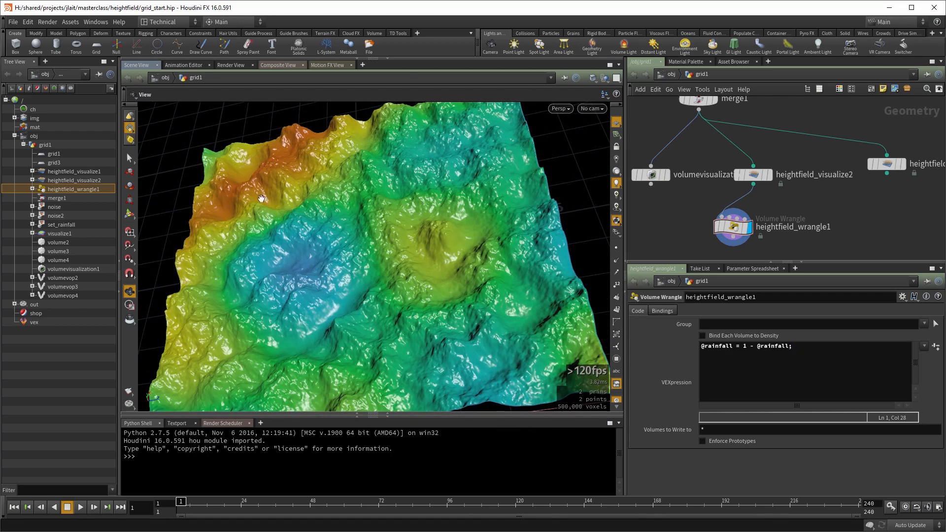
drag(364, 285, 394, 278)
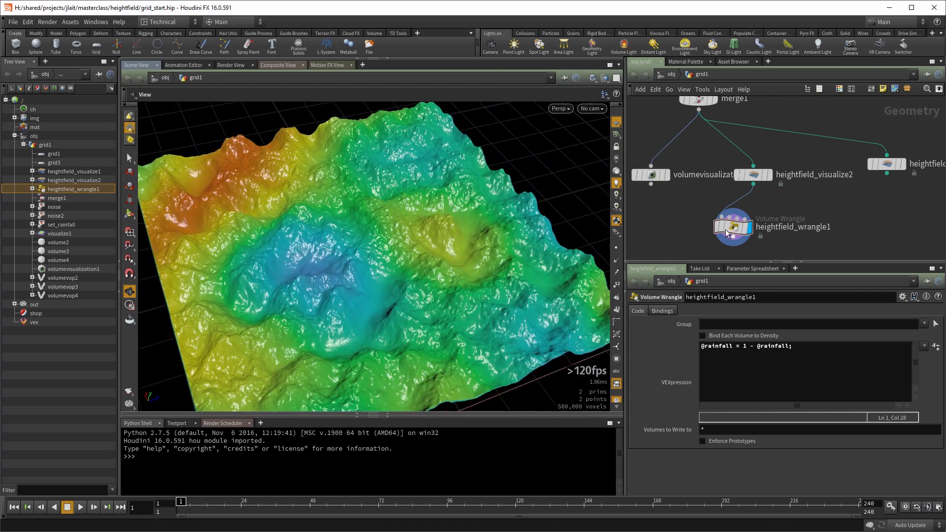
Add a HeightField VOP beside heightfield_wrangle1, wire heightfield_visualize2 into its first input and display it
drag(729, 229, 713, 241)
middle_drag(791, 217, 791, 182)
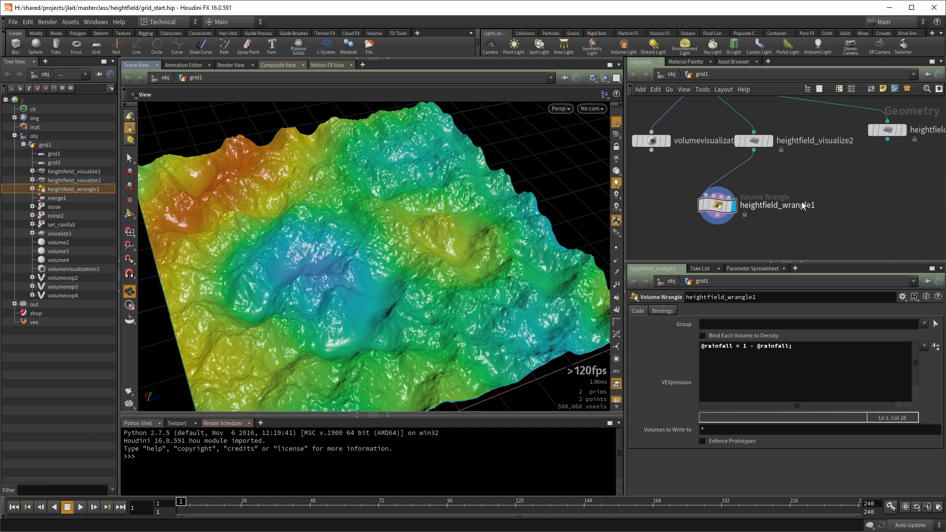
key(Tab)
text(hf)
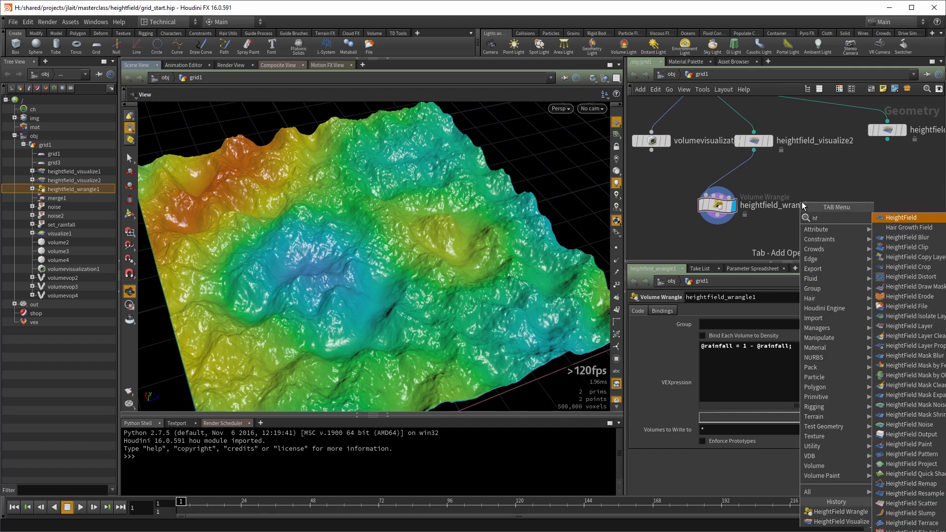
text(vop)
key(Return)
key(Return)
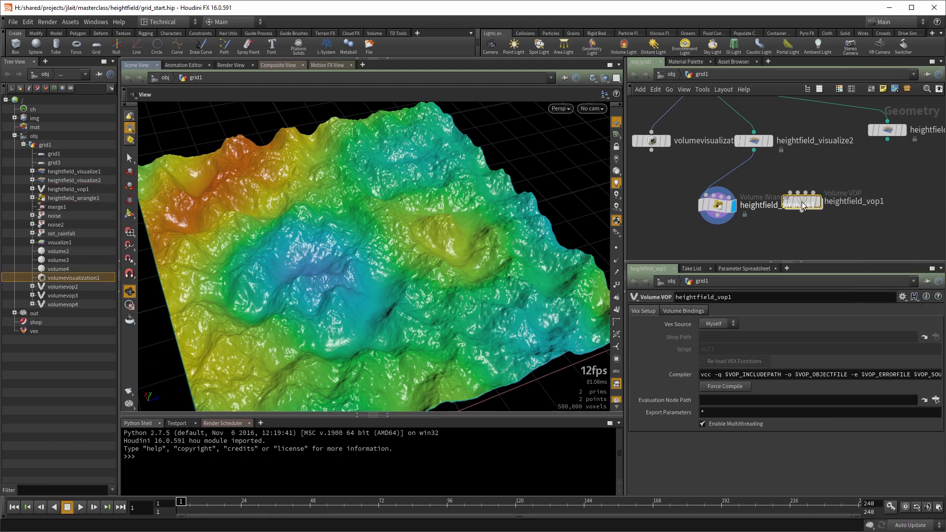
drag(799, 201, 813, 229)
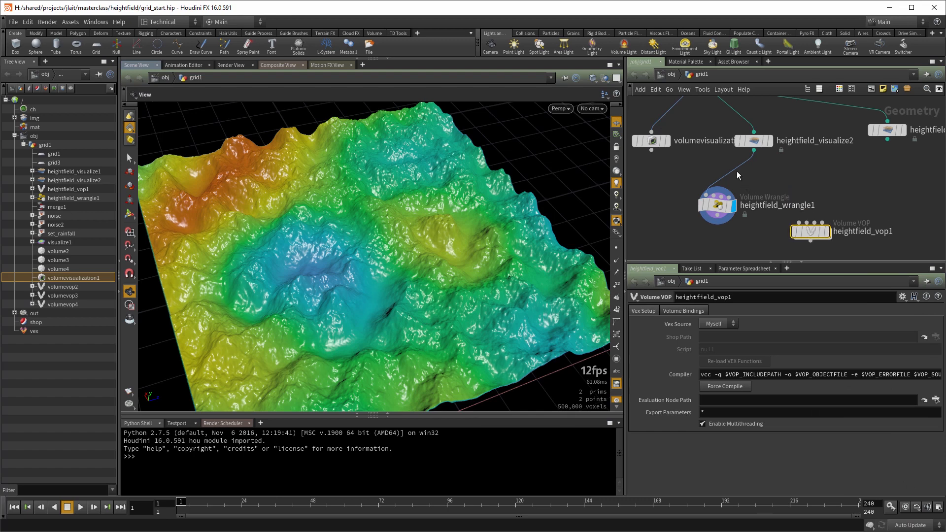
drag(753, 153, 809, 224)
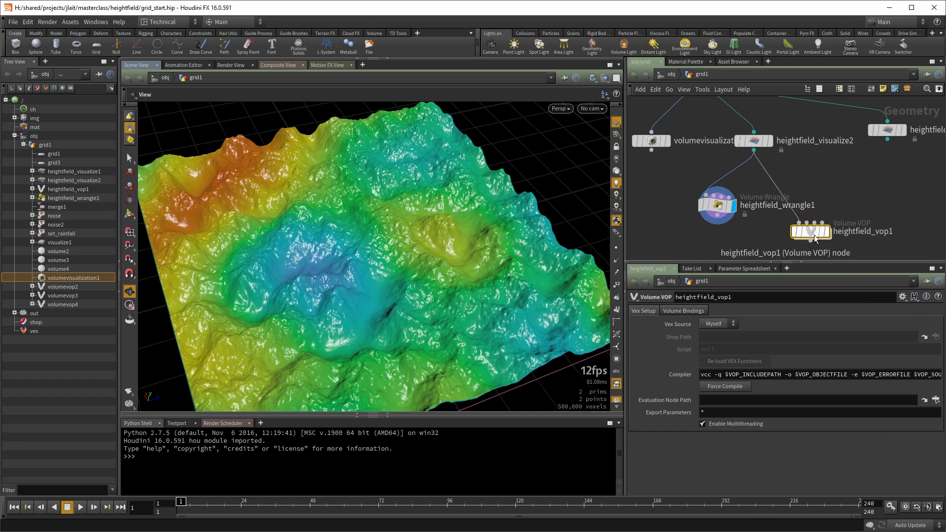
click(826, 233)
Enter heightfield_vop1's network and move the height Bind node clear of the global parameters node
double_click(816, 234)
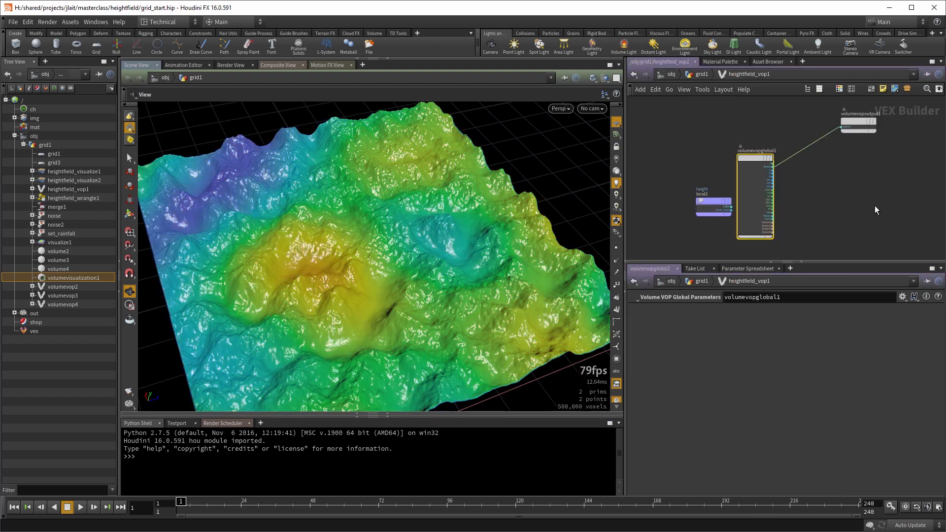
drag(705, 225, 825, 235)
scroll(820, 202, up, 2)
middle_drag(819, 201, 770, 116)
middle_drag(739, 148, 771, 221)
drag(828, 177, 871, 92)
middle_drag(843, 194, 815, 130)
drag(791, 148, 775, 217)
drag(784, 177, 738, 212)
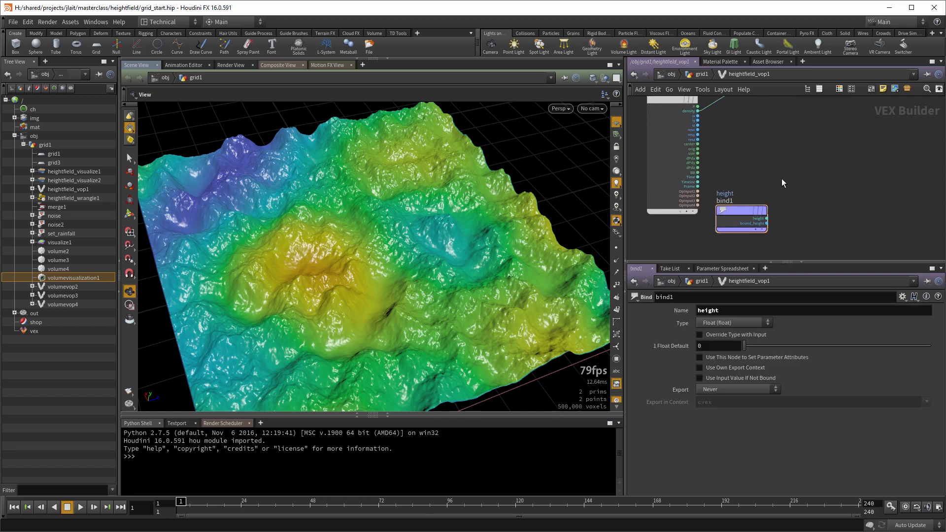
Add a Bind node above the height Bind node and name its parameter rainfall
key(Tab)
key(Escape)
click(781, 178)
double_click(728, 308)
text(rainfall)
key(Return)
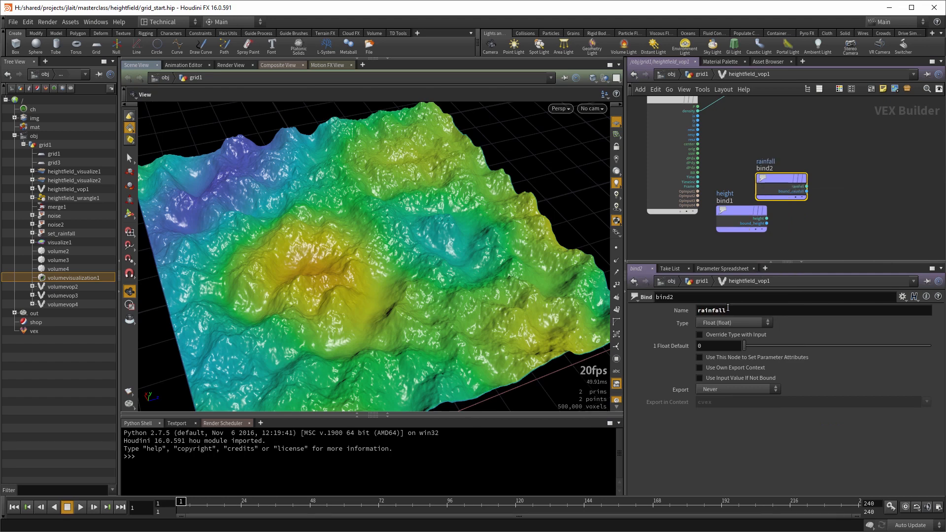
Add a Complement node and connect the rainfall Bind node's output to its input
middle_drag(839, 167, 807, 169)
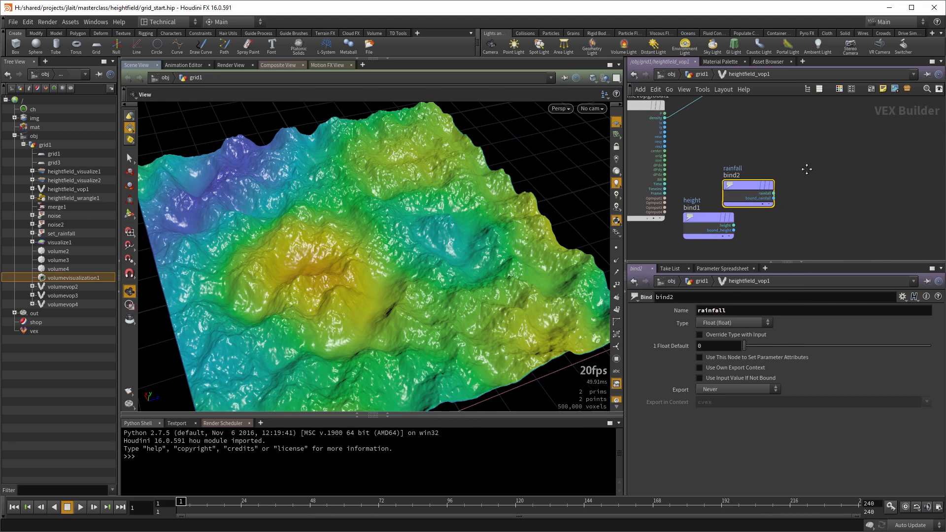
key(Tab)
text(compl)
key(Return)
key(Return)
drag(806, 168, 838, 169)
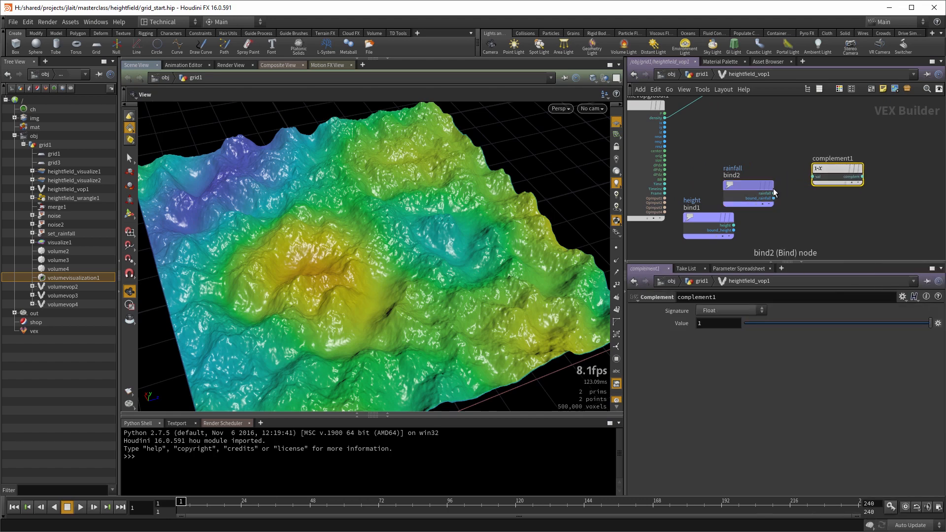
drag(773, 193, 811, 176)
Add a Bind Export node named rainfall and feed it with the Complement node's output
middle_drag(843, 208, 796, 212)
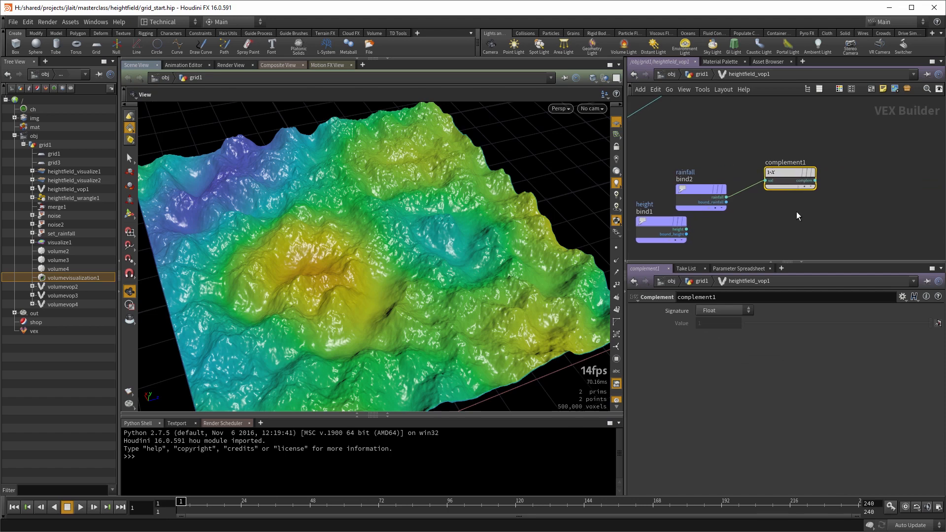
key(Tab)
text(binde)
key(Return)
click(891, 181)
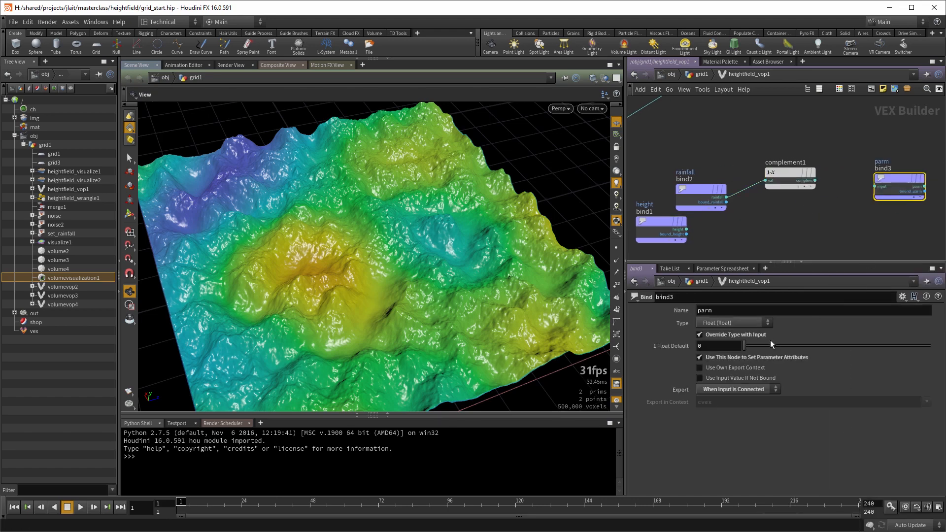
double_click(737, 306)
text(rainfall)
key(Return)
drag(814, 181, 875, 186)
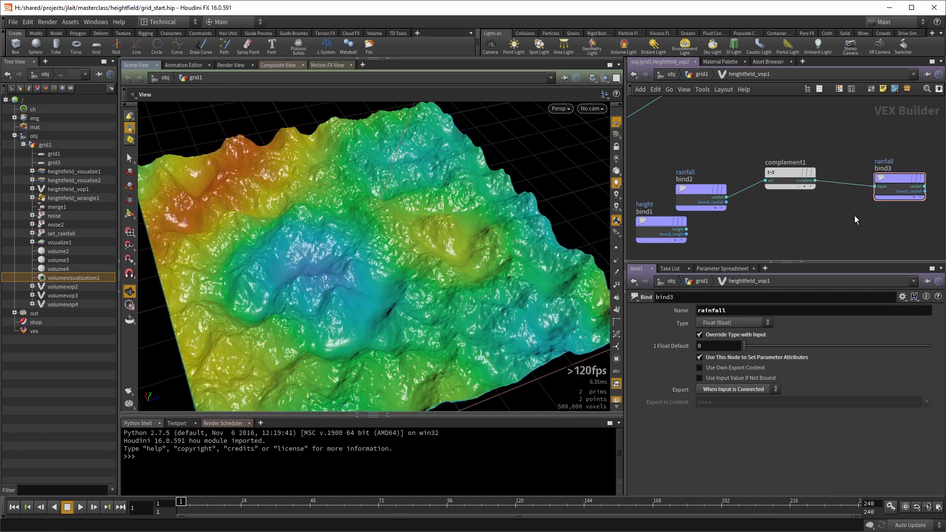
Go back up to the grid1 network and display heightfield_wrangle1 instead of heightfield_vop1
key(u)
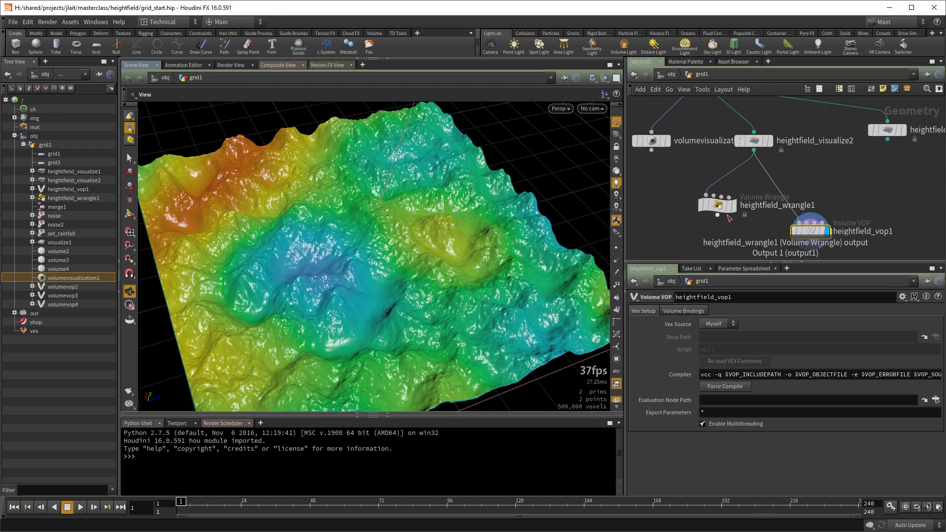
middle_drag(753, 227, 777, 195)
drag(757, 173, 759, 189)
Add a HeightField Copy Layer node, feed it from heightfield_wrangle1's output and display it
middle_drag(726, 226, 734, 209)
key(Tab)
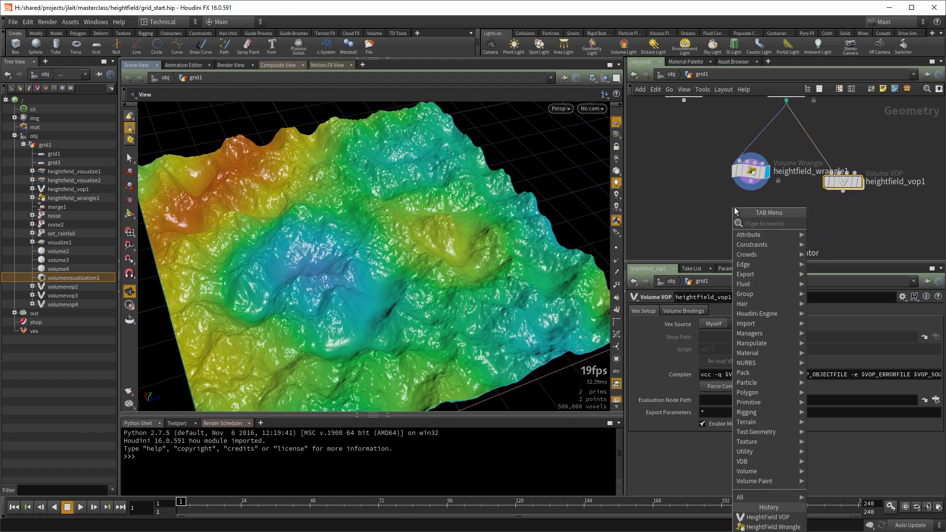
text(hf)
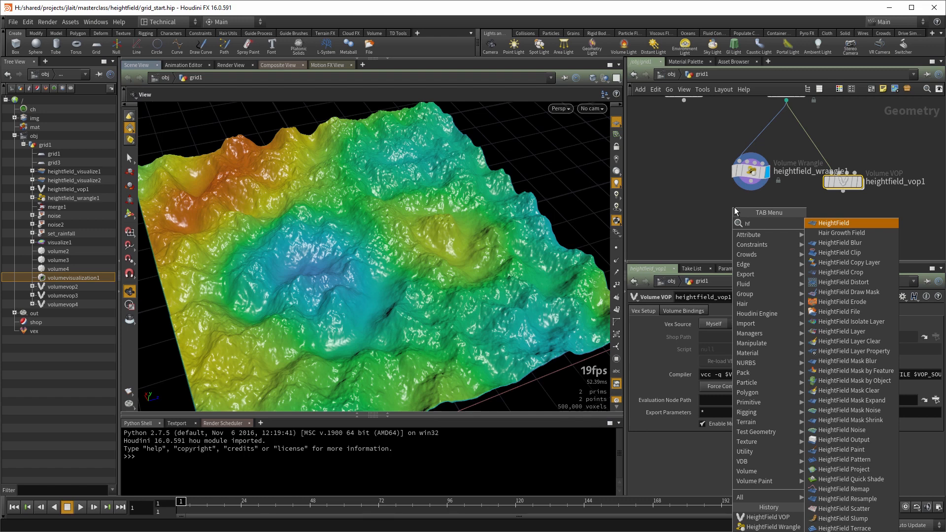
text(cop)
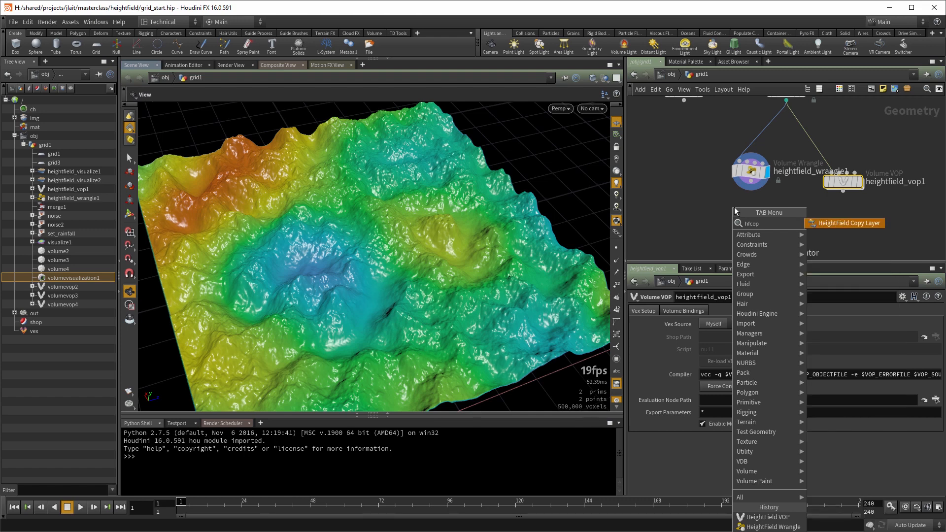
key(Return)
click(735, 208)
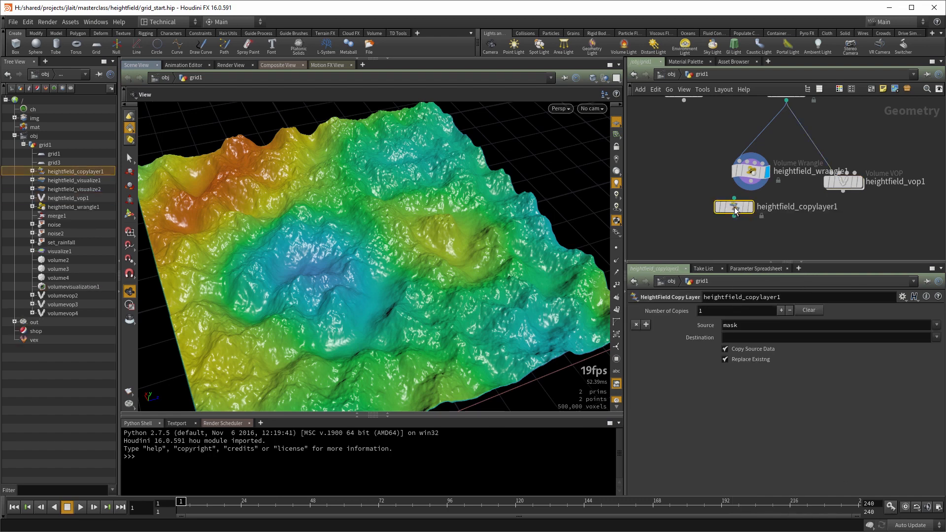
drag(751, 182, 749, 218)
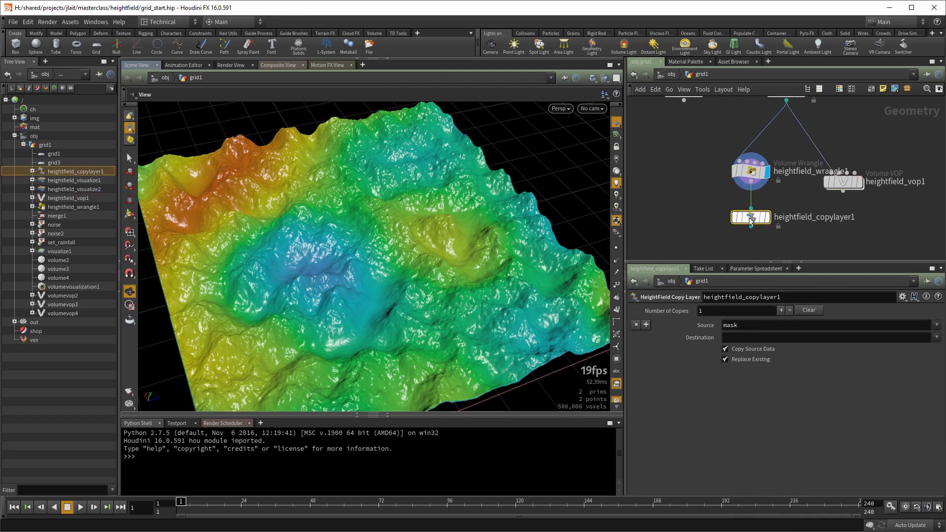
click(767, 217)
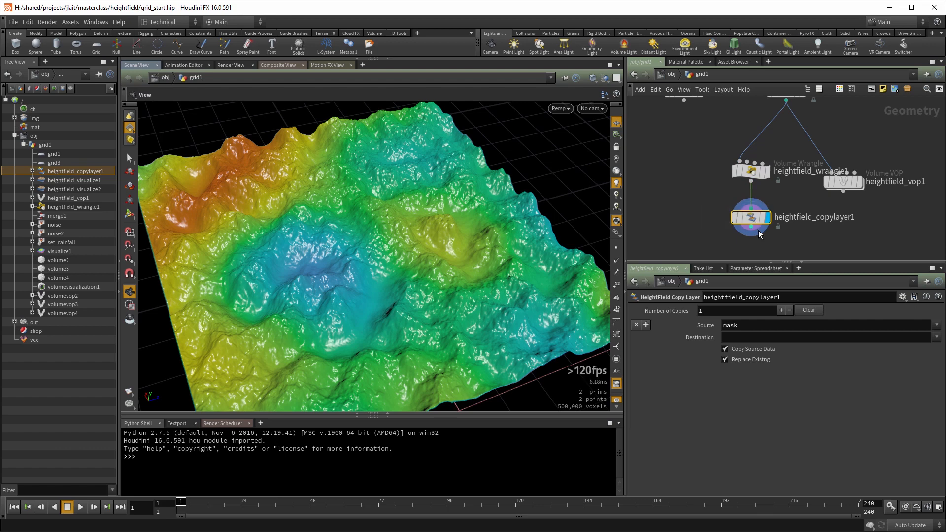
Set the copy layer node's source to rainfall and destination to mask, and check its node info
double_click(752, 323)
text(rainfall)
key(Tab)
text(mask)
key(Return)
middle_click(754, 219)
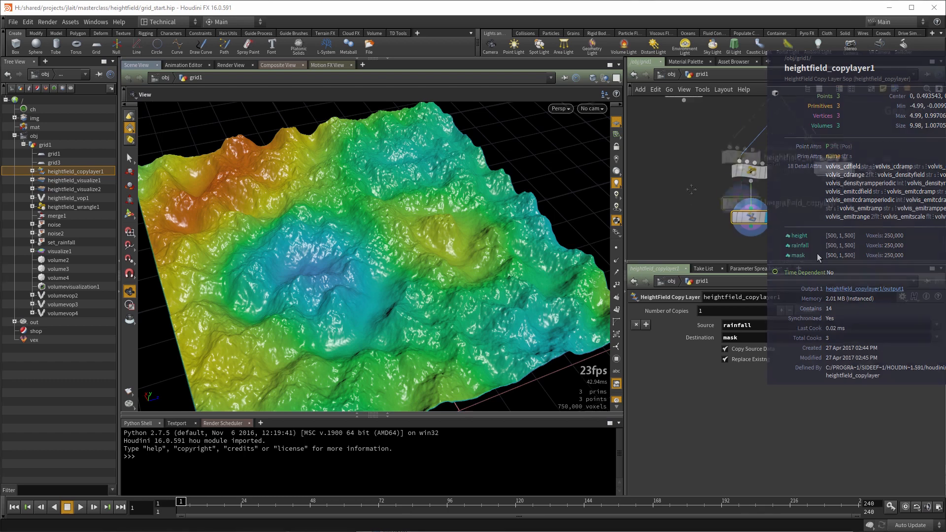
Add a HeightField Visualize node, connect heightfield_copylayer1 to it and display it
key(Tab)
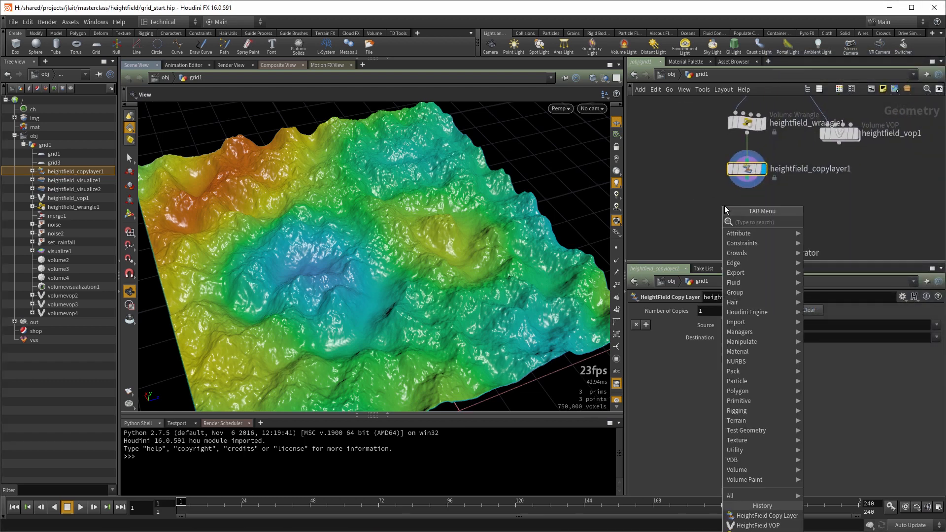
text(hfvis)
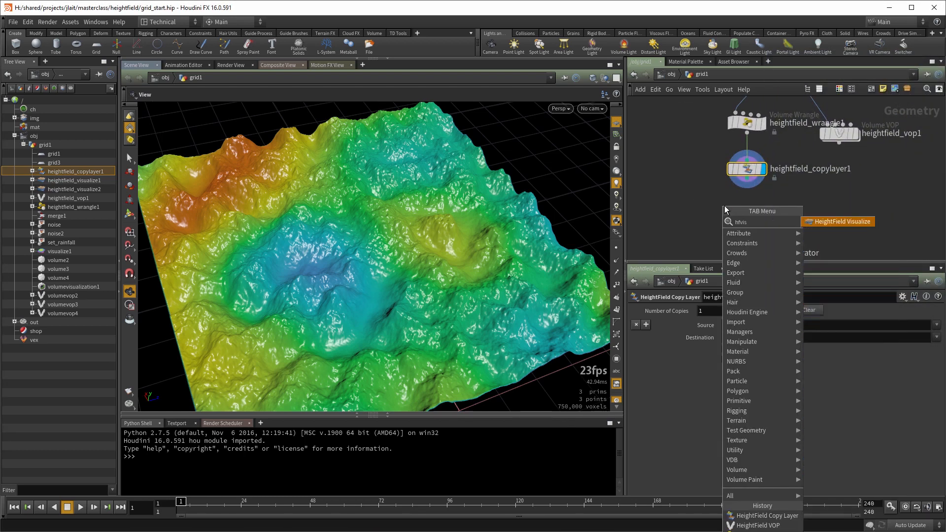
key(Escape)
click(724, 205)
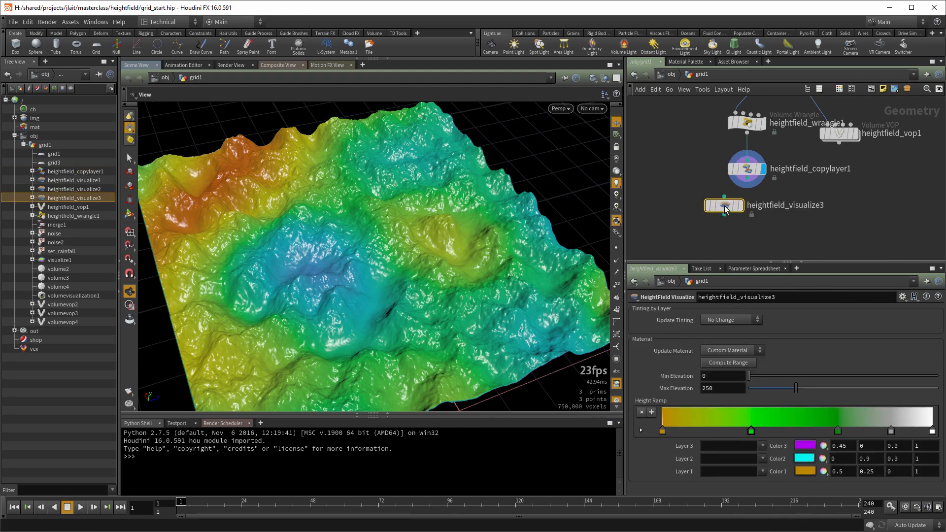
drag(746, 184, 724, 196)
click(739, 209)
Set heightfield_visualize3's Update Tinting to Default Tinting and its Update Material to No Change
click(726, 321)
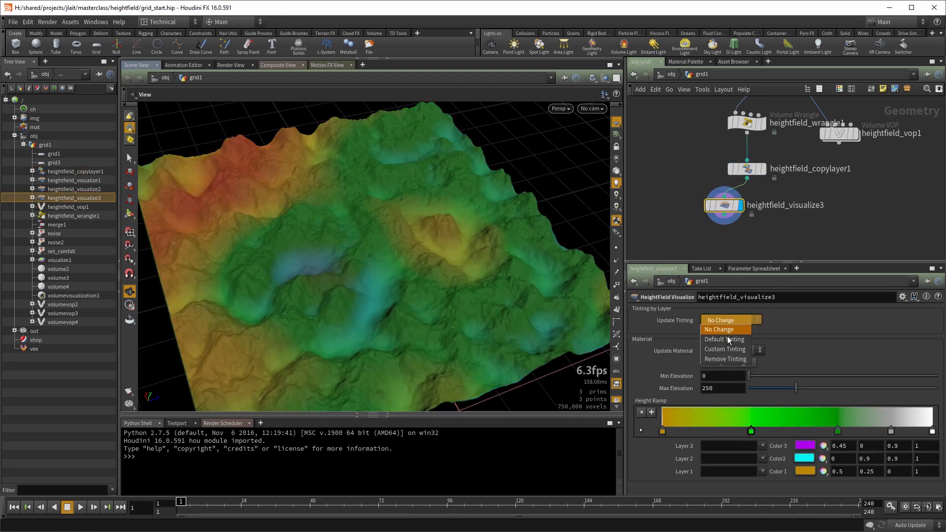
click(728, 340)
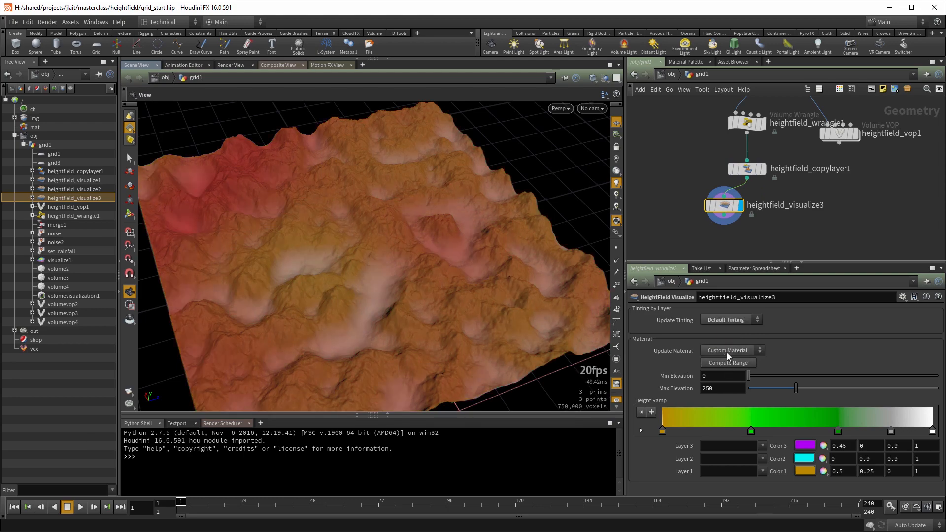
click(726, 351)
click(726, 361)
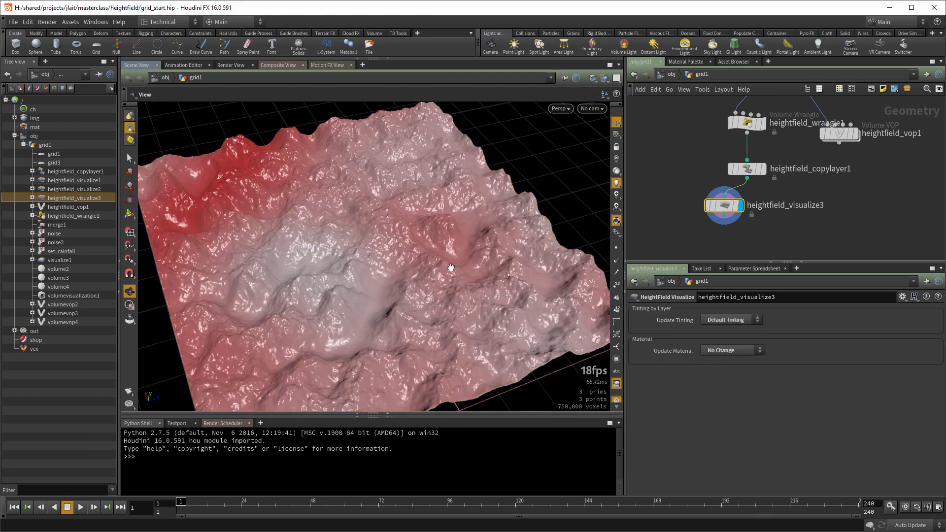
drag(446, 251, 469, 303)
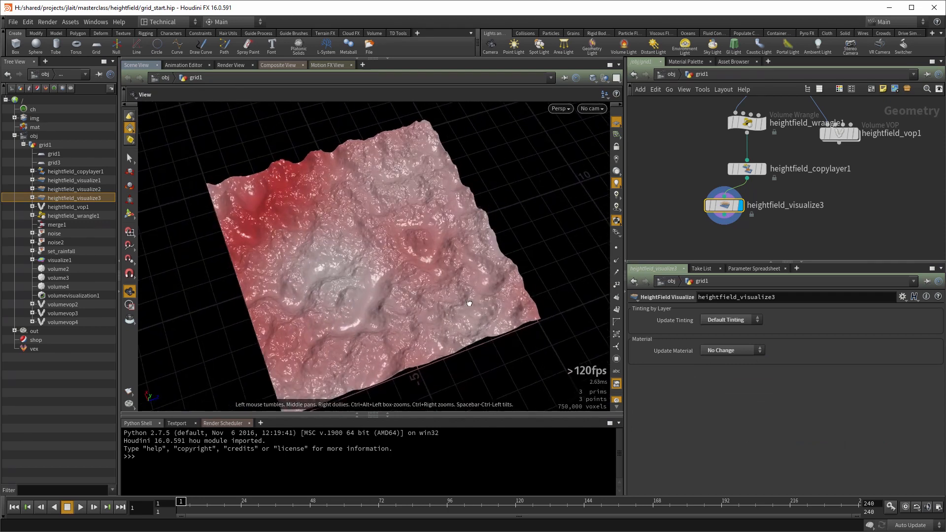
Line heightfield_visualize3 up beneath heightfield_copylayer1 and review the node chain and its node info
drag(720, 211, 742, 212)
middle_drag(788, 135, 796, 251)
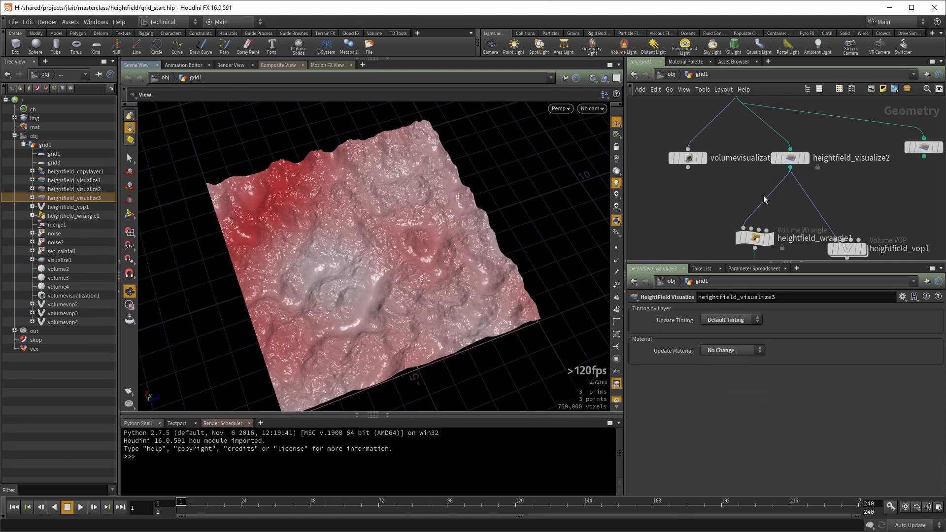
middle_drag(700, 196, 692, 101)
drag(704, 212, 847, 261)
middle_drag(696, 224, 694, 181)
middle_click(743, 186)
middle_drag(711, 204, 707, 180)
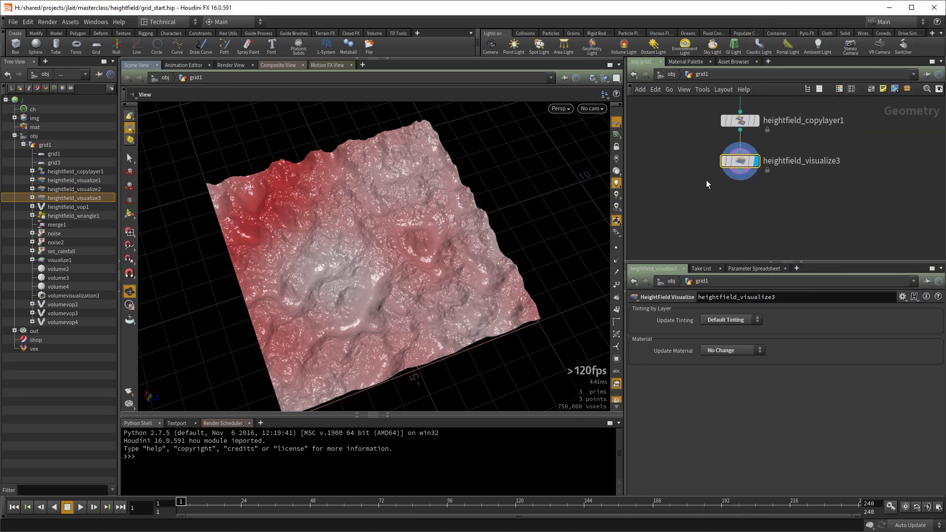
Add a HeightField Remap node below heightfield_visualize3 and connect that node to its first input
key(Tab)
text(hfrem)
key(Return)
click(729, 207)
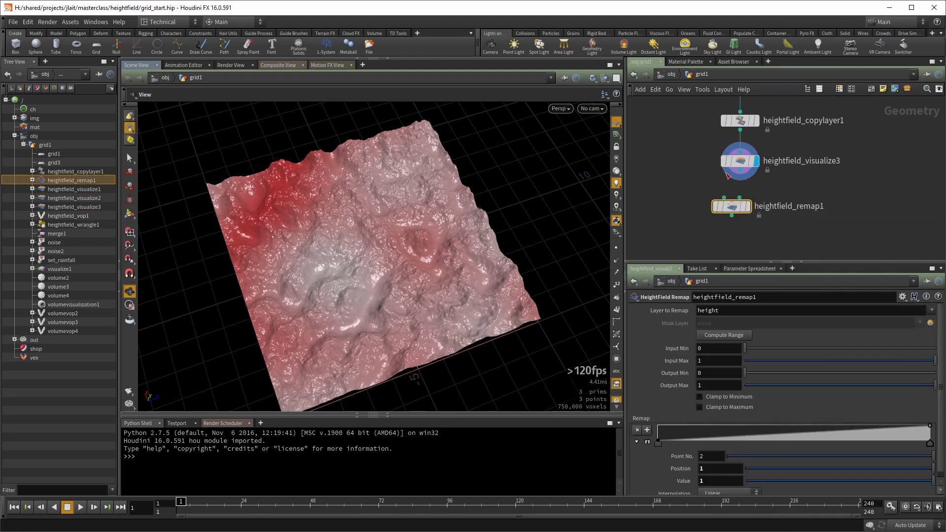
drag(672, 183, 808, 245)
Set the remap node's layer to mask with Output Min 1 and Output Max 0, and display the node
click(931, 310)
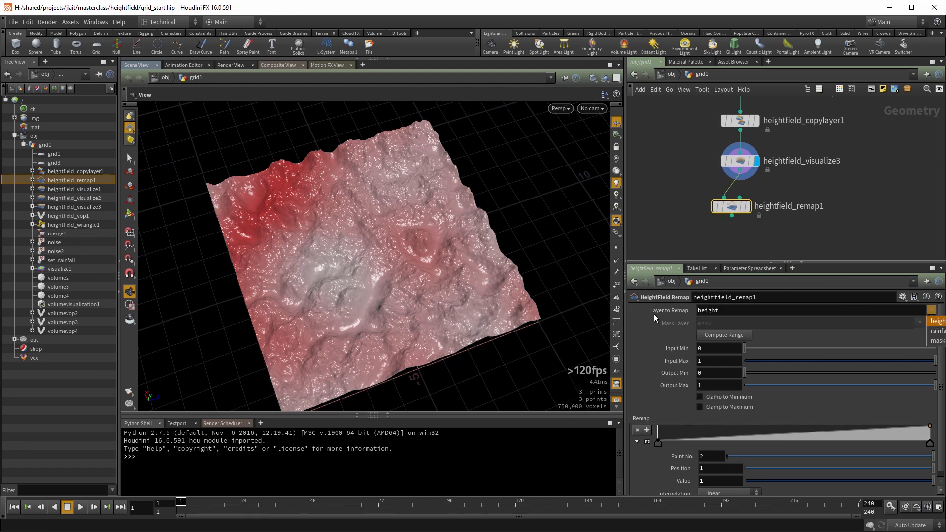
click(942, 342)
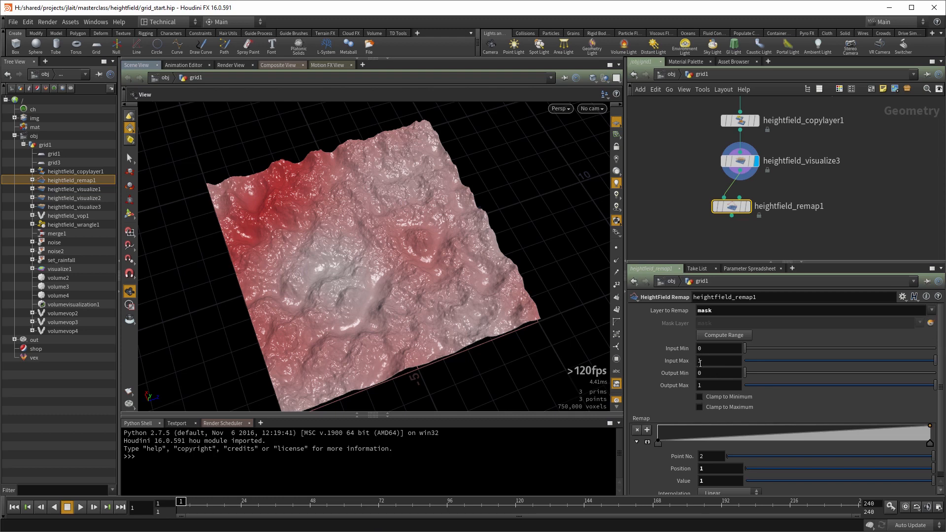
text(1)
key(Tab)
key(Return)
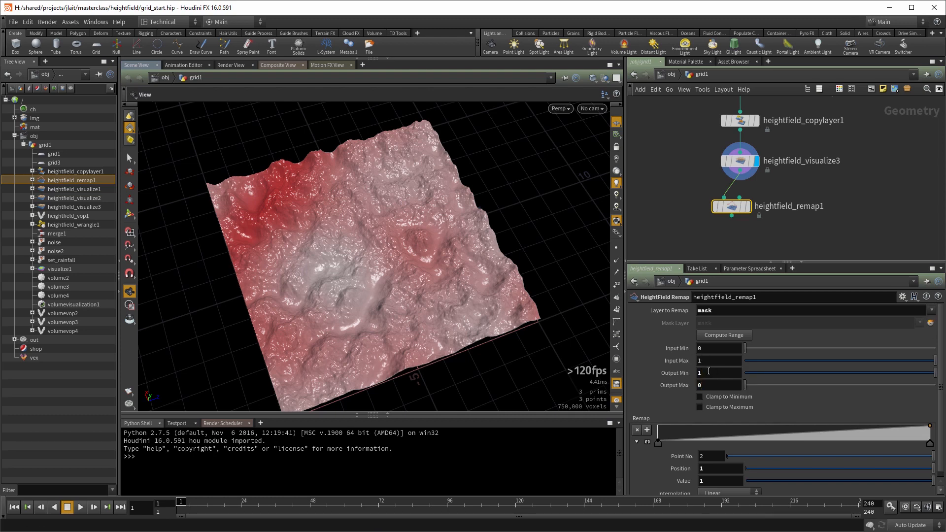
click(731, 210)
mouse_move(392, 307)
mouse_down()
mouse_move(359, 254)
mouse_move(393, 301)
mouse_up()
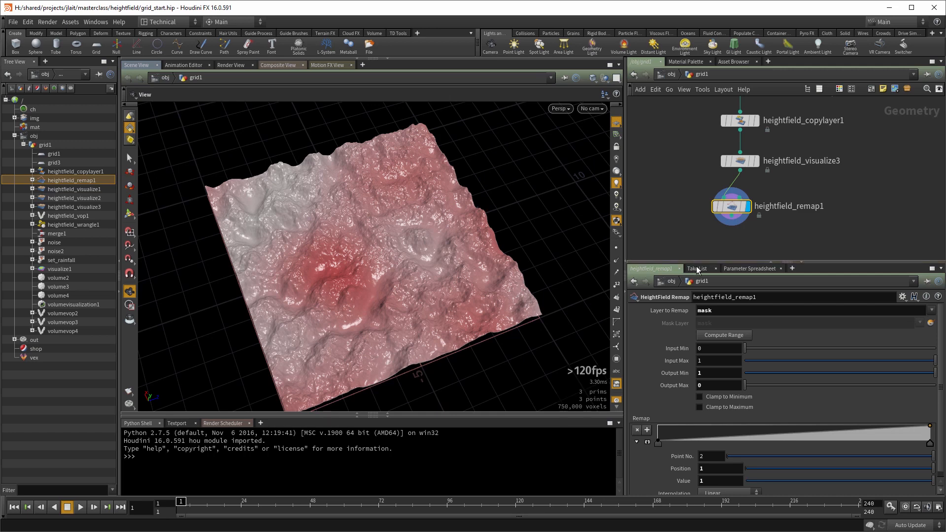
Add a HeightField Blur node fed by heightfield_remap1, display it and set its radius to 0.3
middle_drag(687, 218, 678, 166)
key(Tab)
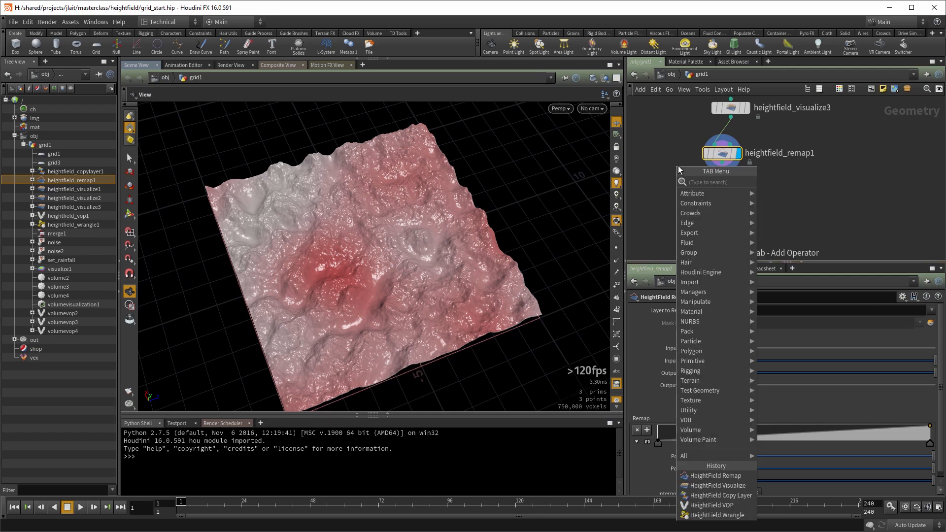
text(hf)
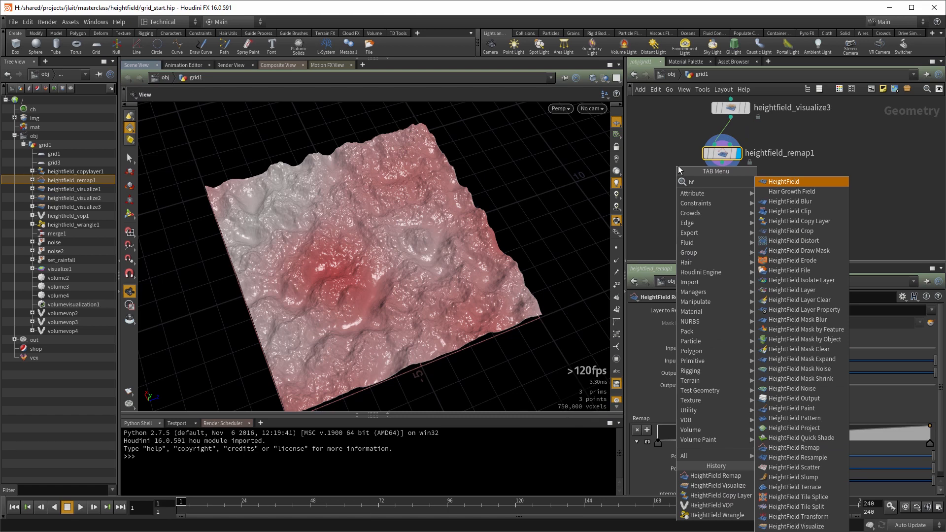
text(blur)
key(Return)
click(677, 166)
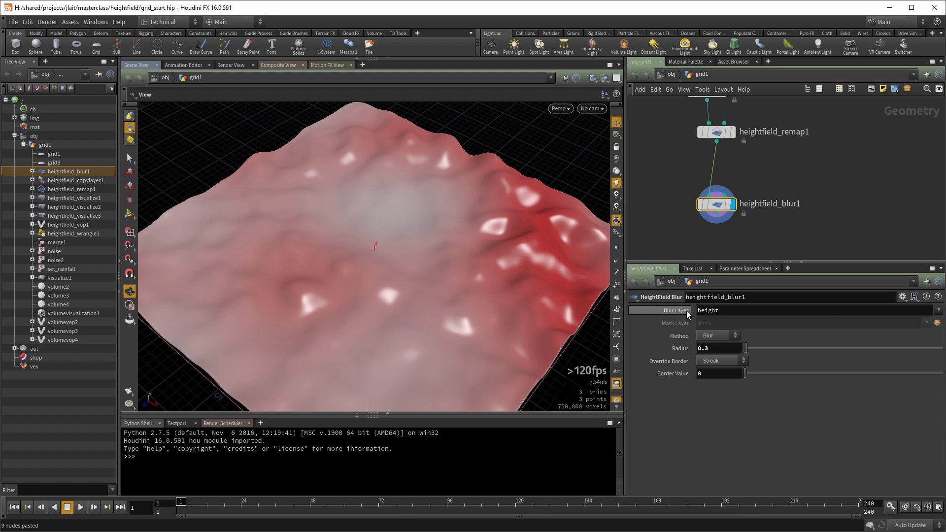
Try the blur on the mask layer and on the rainfall layer, adjusting the radius to about 3.8
click(937, 309)
click(940, 341)
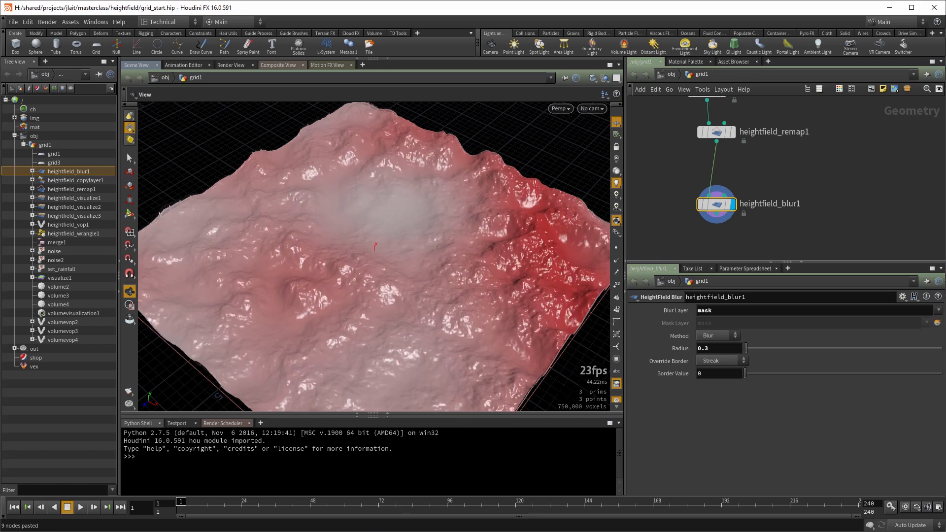
mouse_move(752, 351)
mouse_down()
mouse_move(842, 350)
mouse_move(719, 348)
mouse_move(753, 343)
mouse_up()
click(938, 310)
click(940, 331)
mouse_move(754, 351)
mouse_down()
mouse_move(775, 347)
mouse_move(752, 351)
mouse_up()
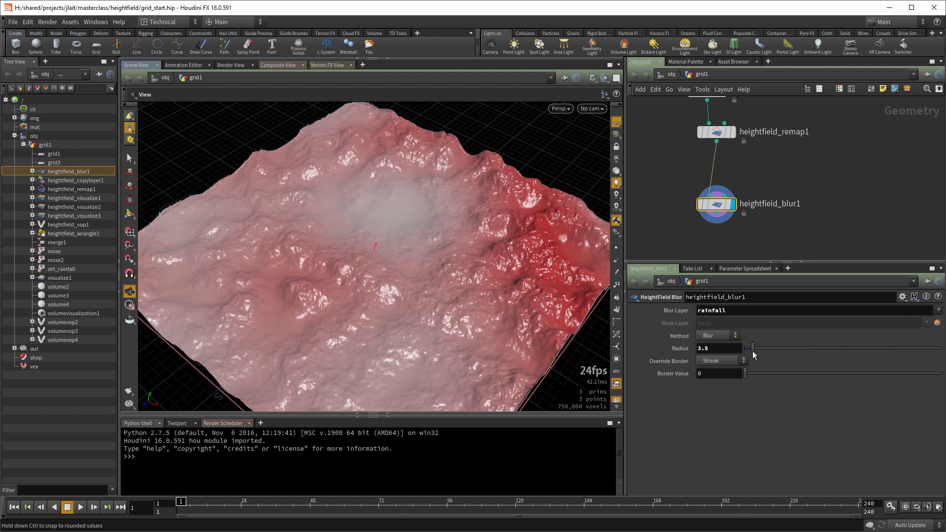
Return the blur node's layer to height and reduce the radius to 0
click(938, 309)
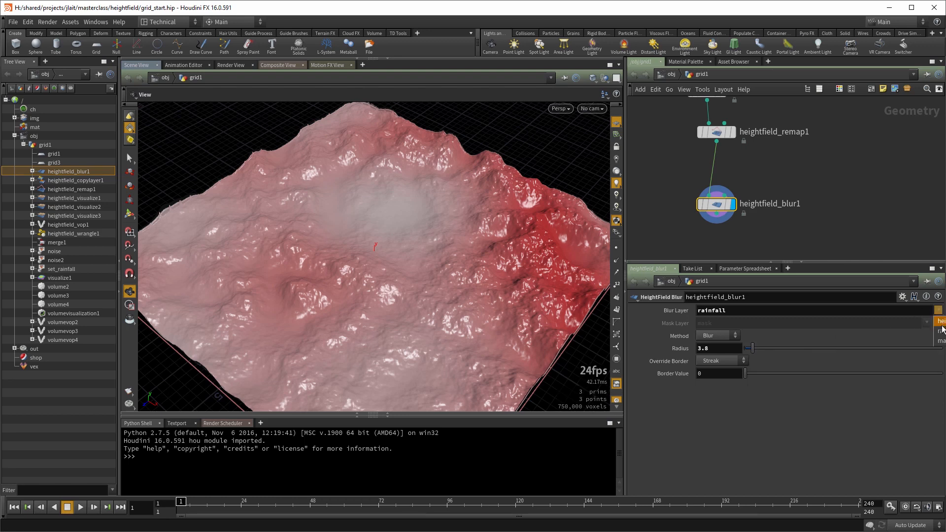
click(940, 320)
drag(752, 352, 745, 358)
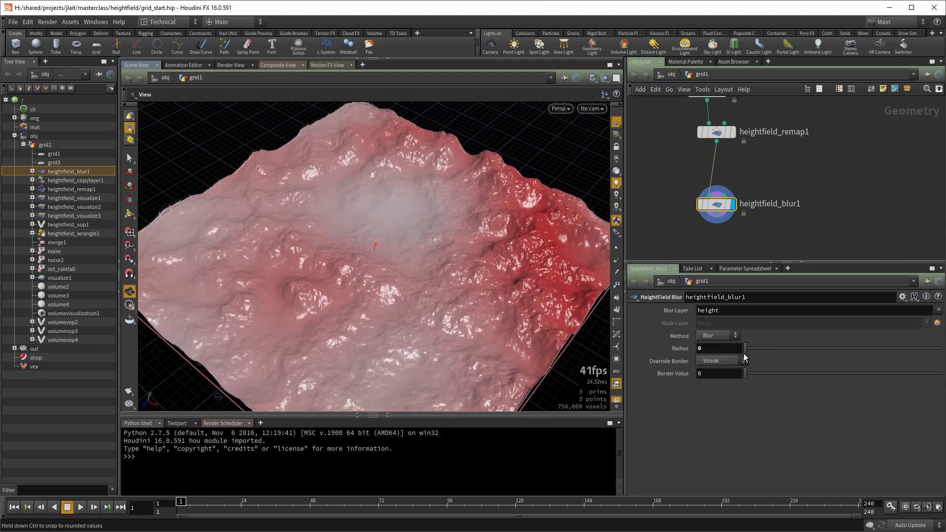
Connect heightfield_remap1's output to the blur node's mask input and set the blur radius to 0.36
drag(717, 142, 734, 192)
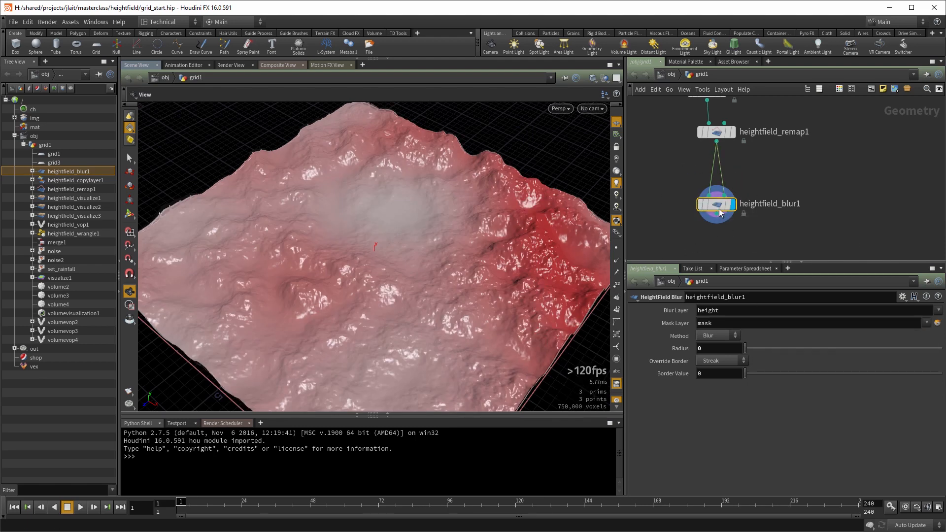
scroll(419, 255, up, 5)
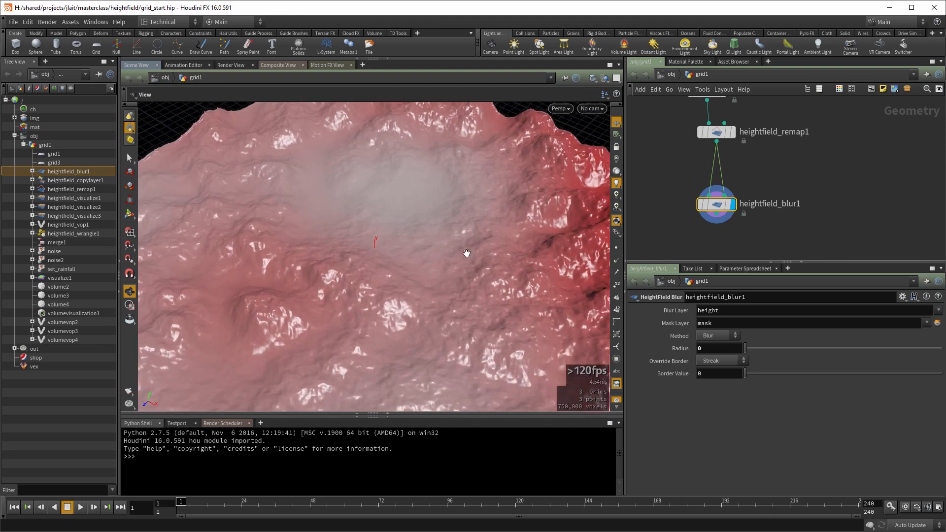
drag(748, 347, 741, 349)
middle_drag(702, 348, 838, 365)
Examine the masked blur on the terrain from several angles and review the remap and blur nodes feeding it
right_drag(498, 210, 421, 285)
mouse_move(443, 287)
mouse_down()
mouse_move(418, 262)
mouse_move(443, 274)
mouse_up()
right_drag(346, 309, 416, 301)
middle_drag(685, 244, 701, 207)
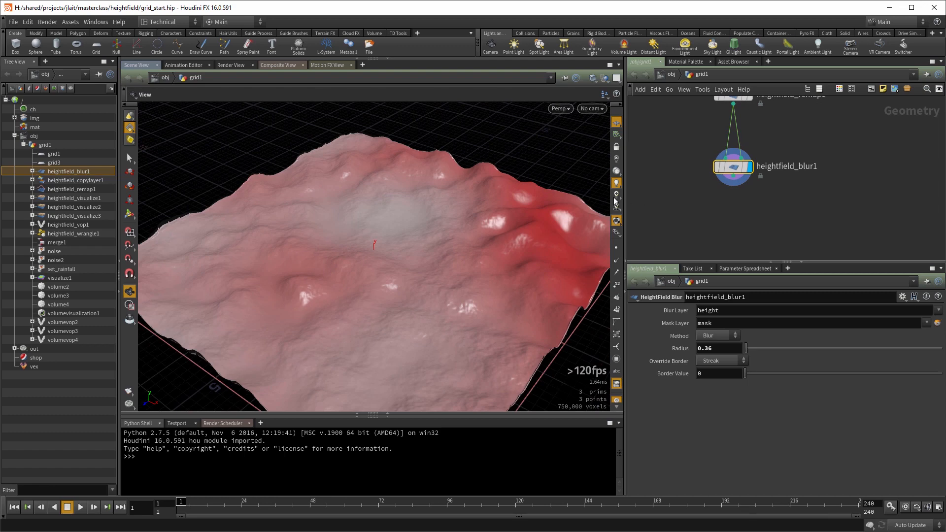
drag(542, 202, 577, 226)
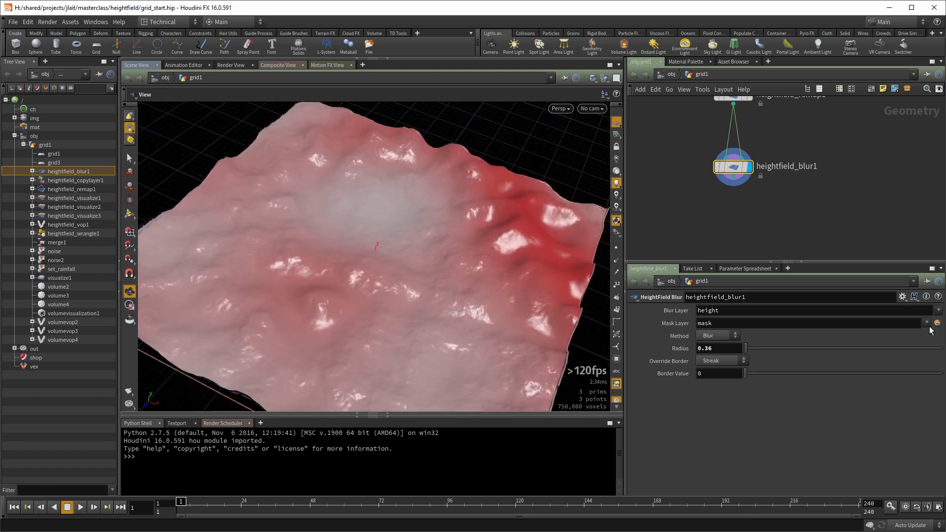
middle_drag(826, 163, 812, 212)
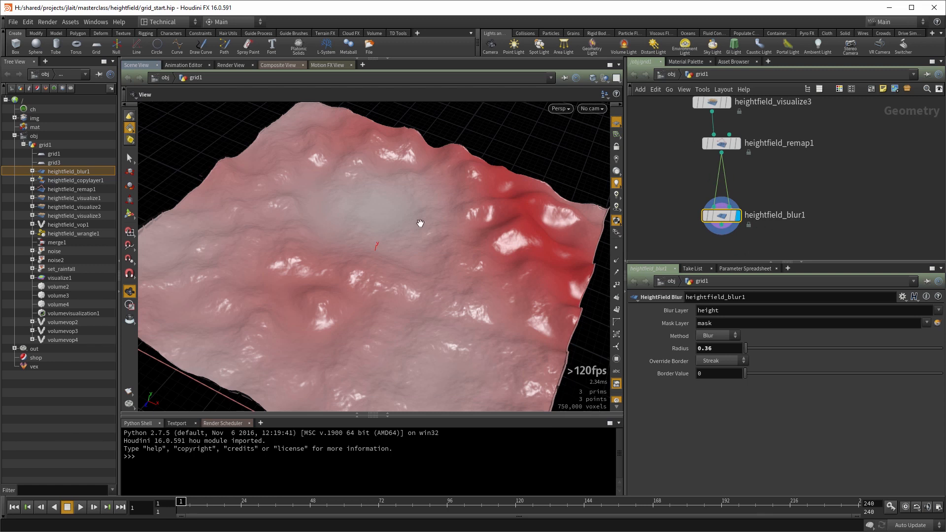
middle_drag(673, 174, 688, 124)
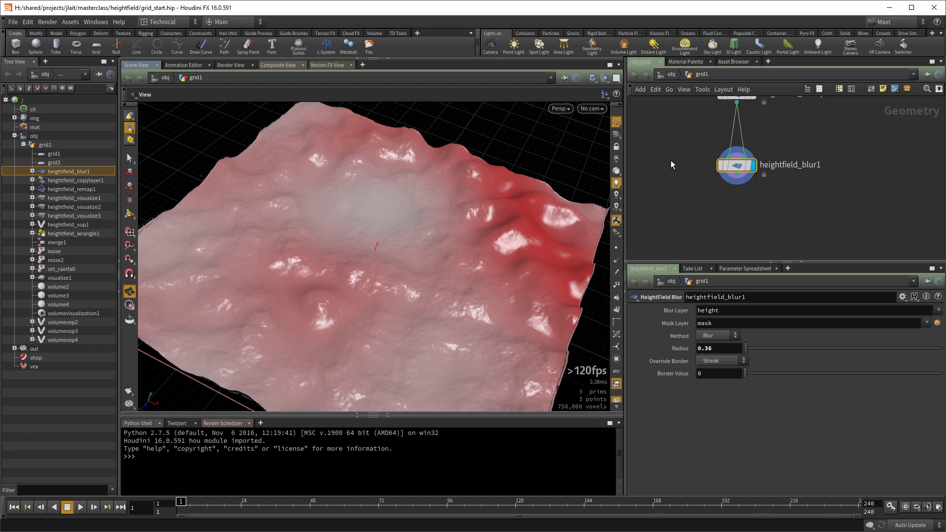
middle_drag(688, 191, 692, 213)
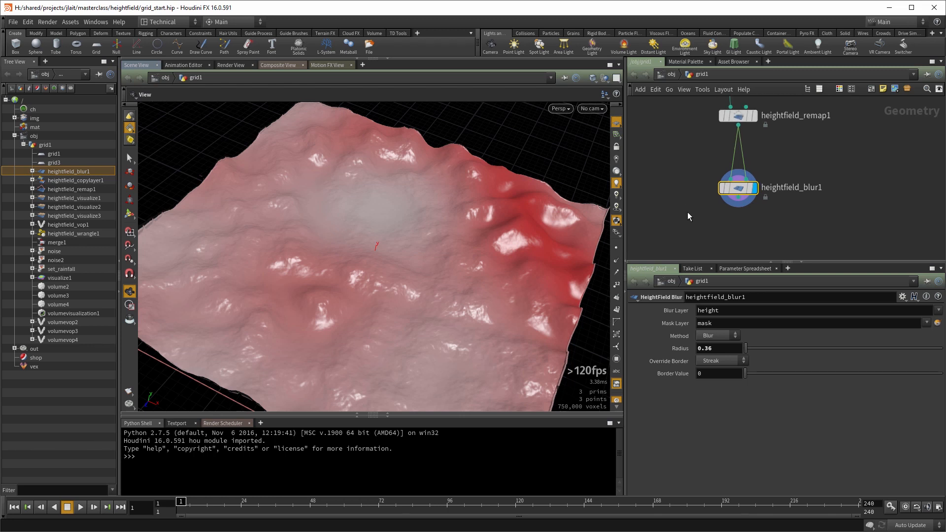
middle_drag(666, 129, 692, 239)
scroll(686, 159, down, 2)
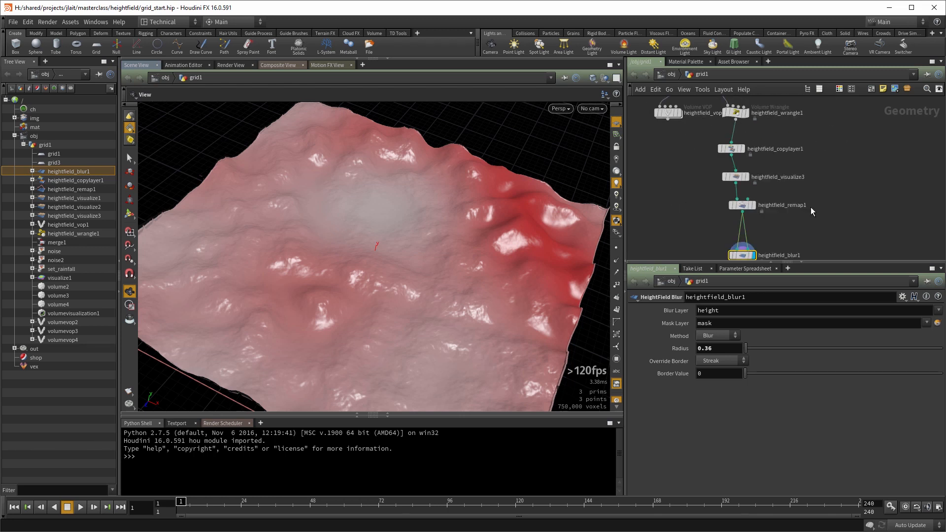
middle_drag(686, 175, 691, 146)
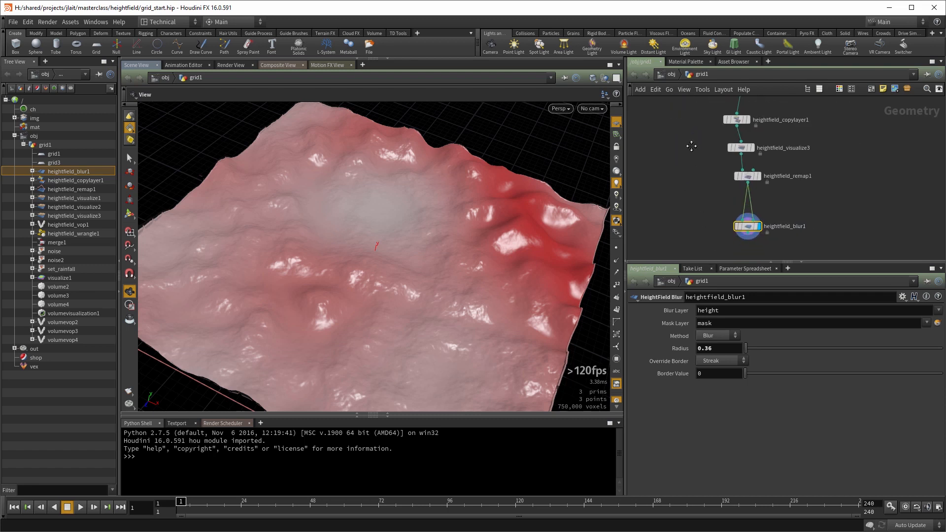
middle_drag(704, 165, 685, 175)
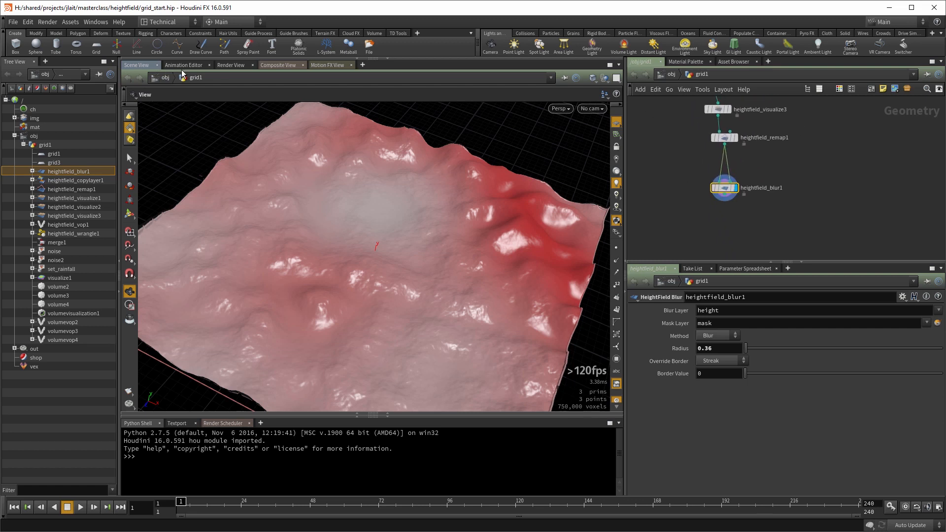
middle_drag(681, 211, 692, 193)
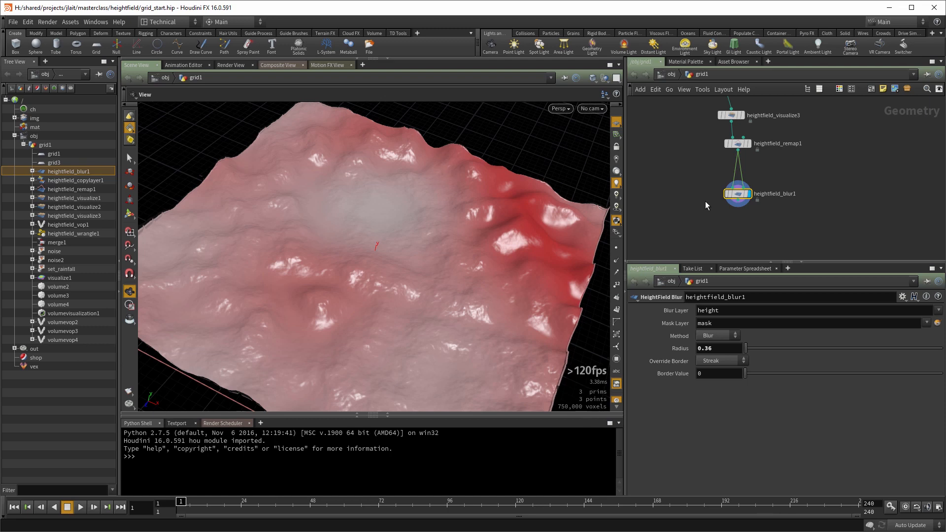
Add a COP2 Network node below heightfield_blur1, enter it, and show its output in the Composite View
middle_drag(702, 200, 673, 186)
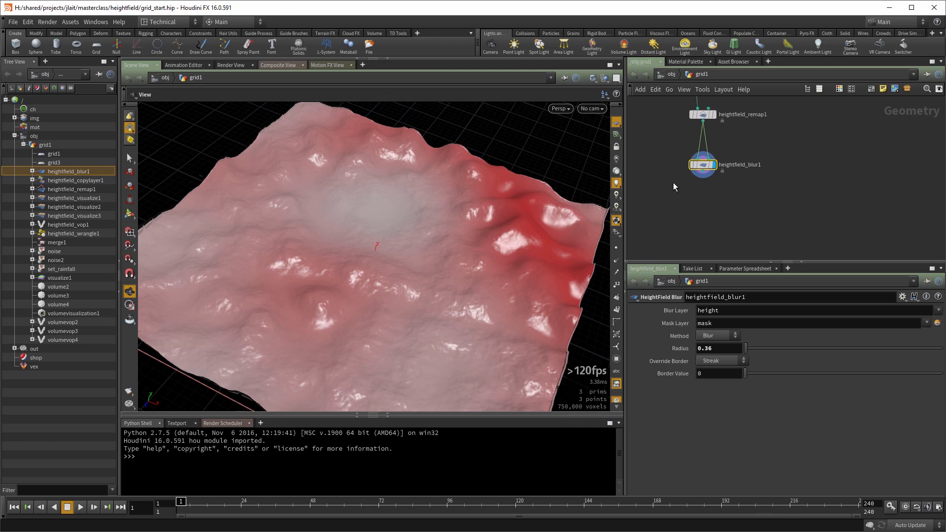
key(Tab)
text(copn)
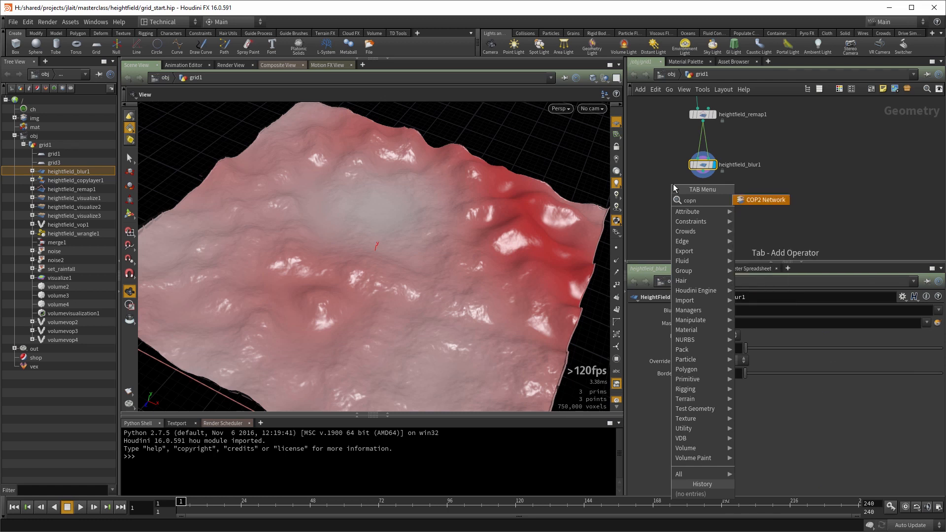
key(Return)
drag(672, 184, 703, 189)
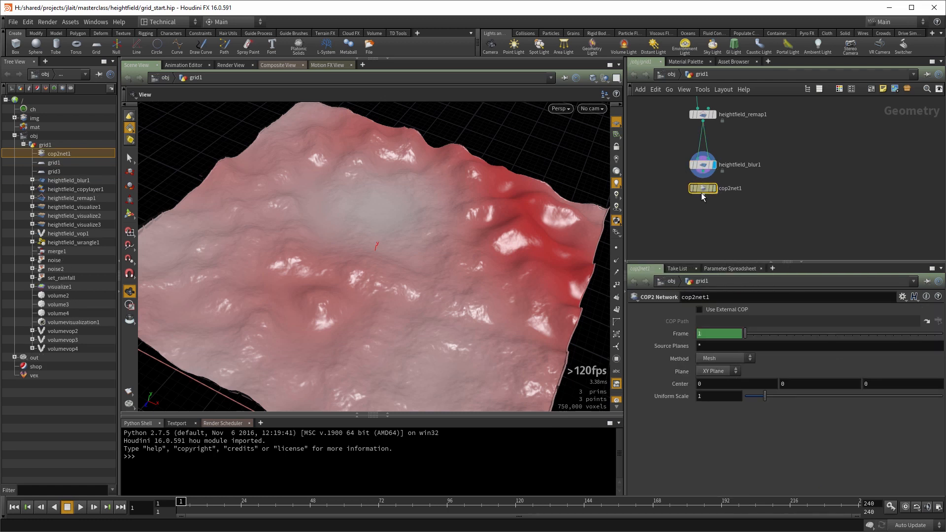
key(Return)
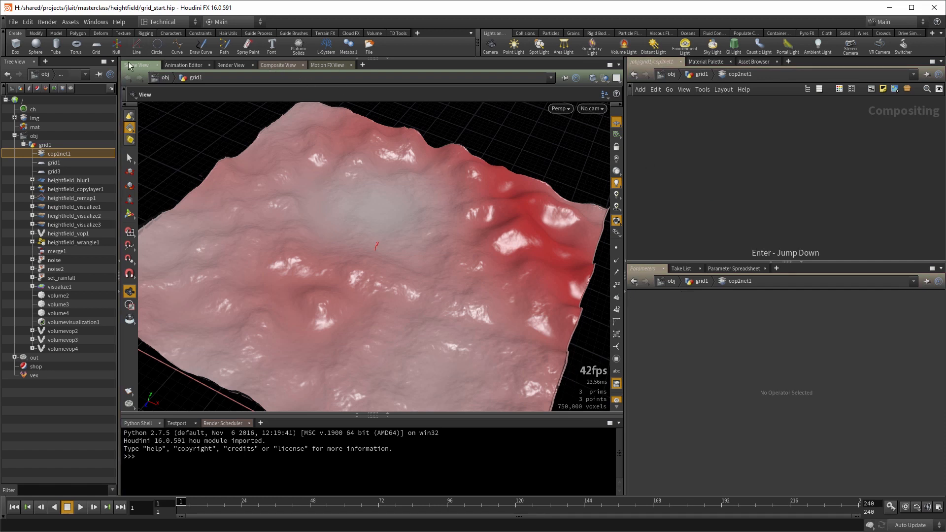
click(280, 64)
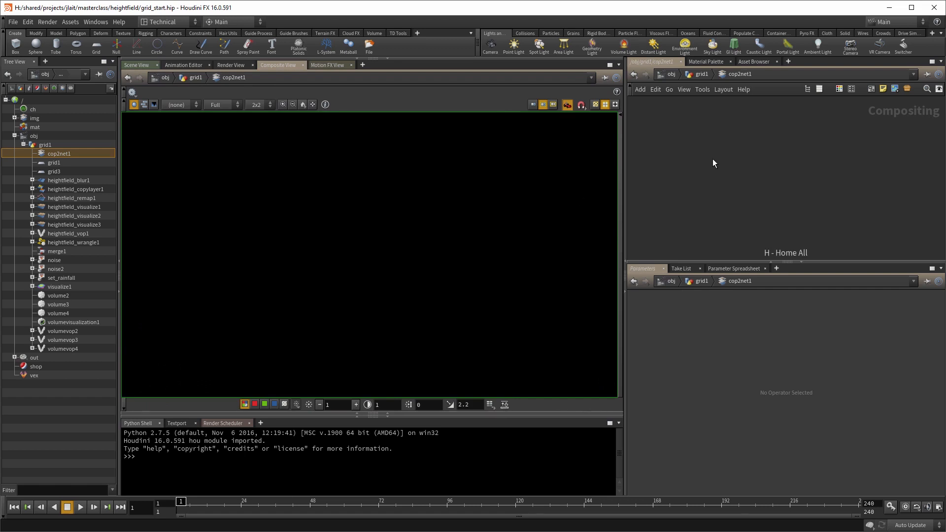
Add a File node to the compositing network and inspect the default.pic image it loads
key(Tab)
text(file)
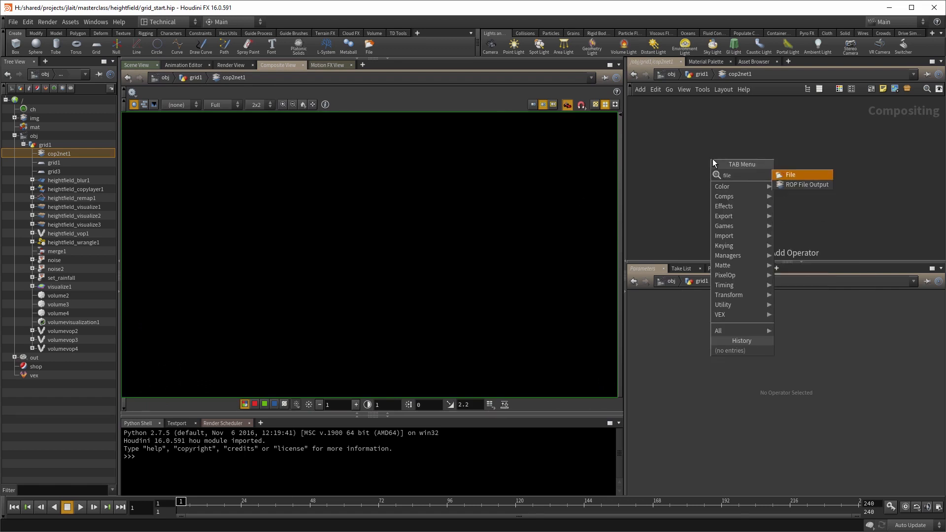
key(Return)
click(713, 158)
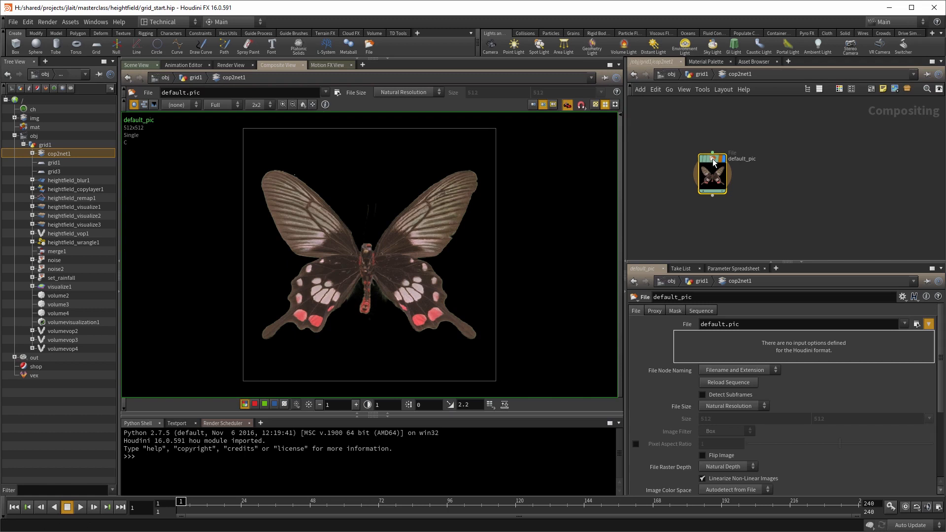
right_drag(429, 157, 423, 200)
middle_drag(422, 200, 427, 221)
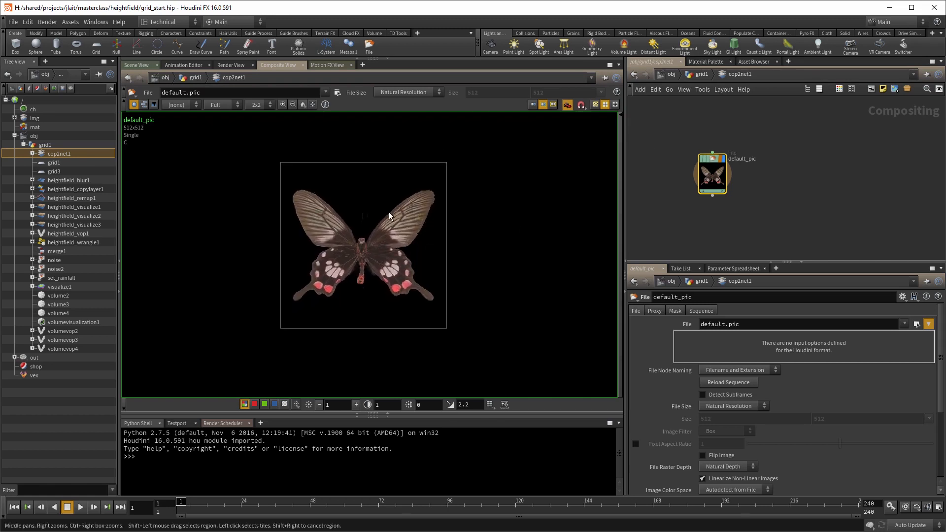
scroll(756, 189, up, 5)
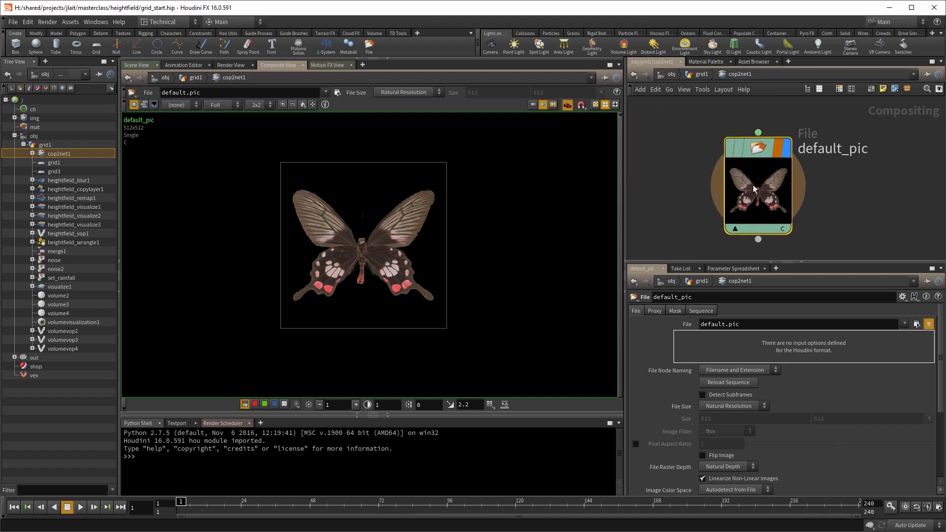
scroll(752, 184, down, 4)
click(698, 182)
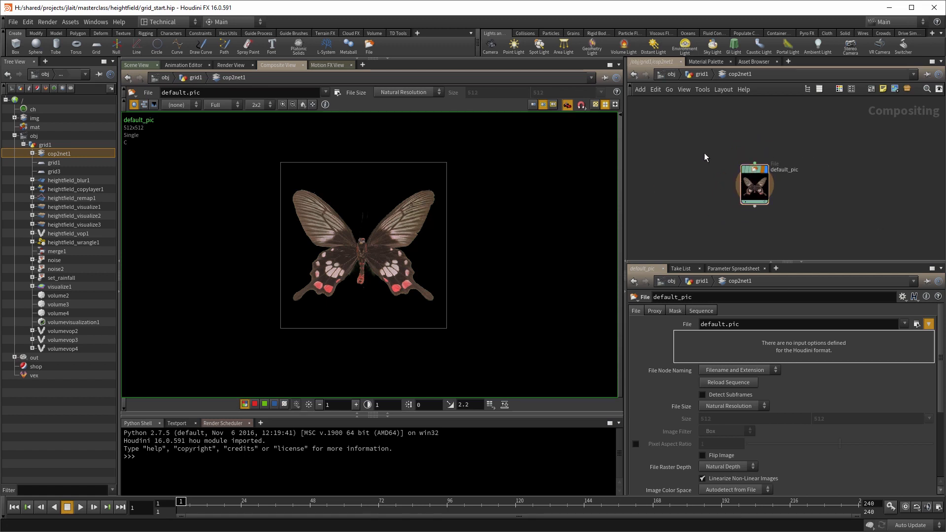
Add a SOP Import node inside cop2net1 and set its source to /obj/grid1/heightfield_blur1
key(u)
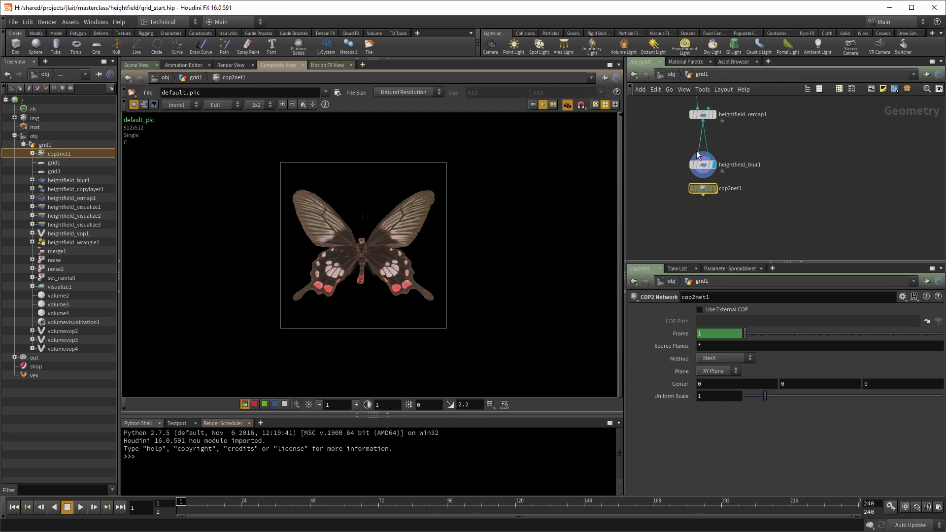
key(Return)
key(Tab)
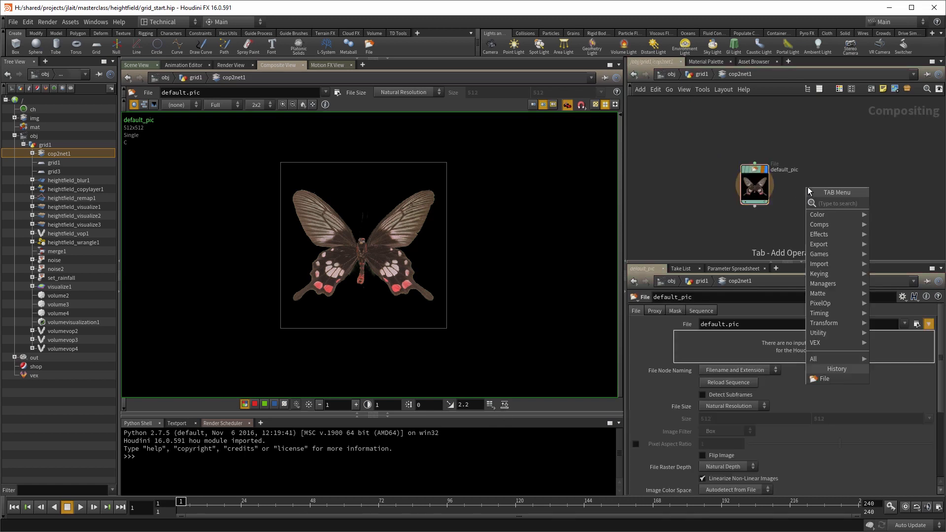
text(sop)
key(Return)
click(807, 190)
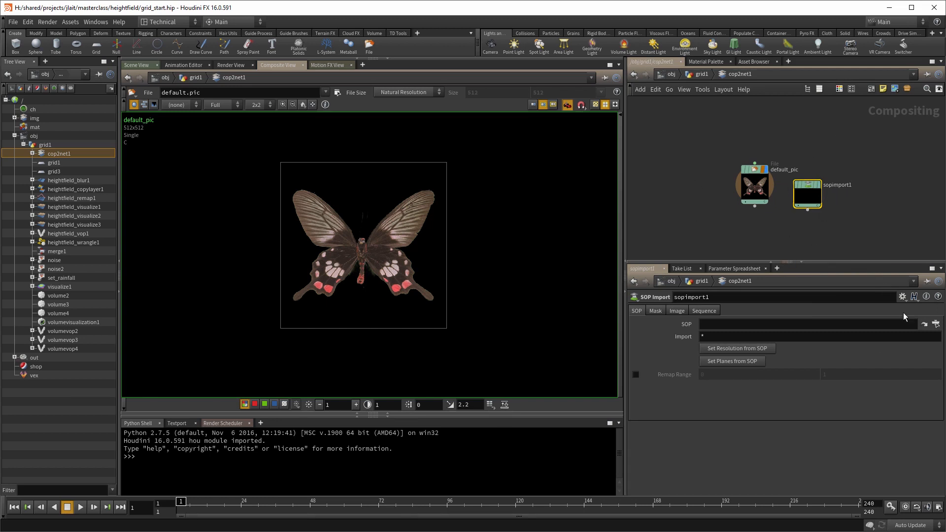
click(935, 324)
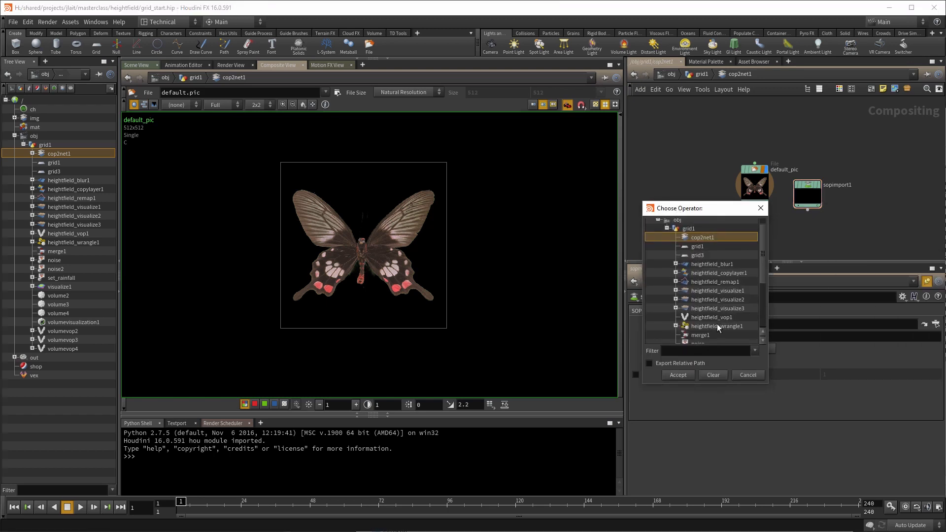
click(714, 263)
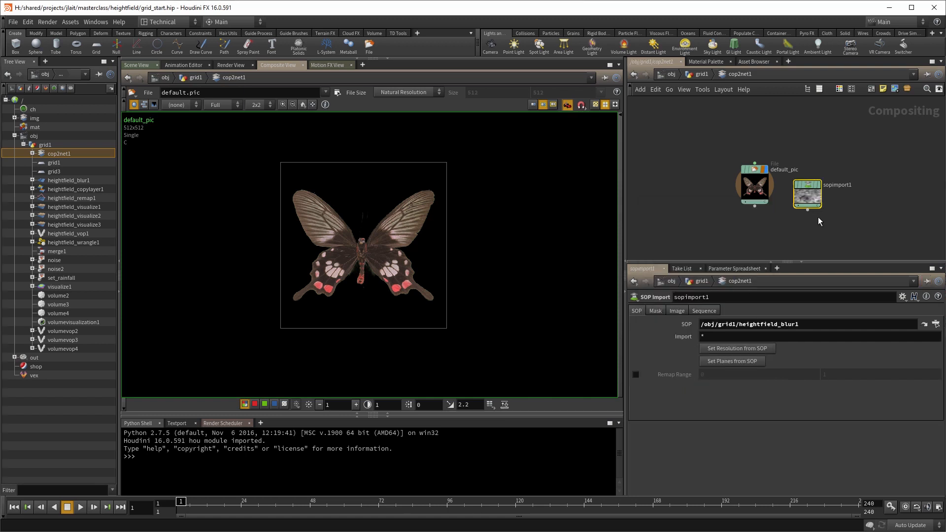
Display the SOP Import node in the Composite View, frame the whole image, and check its available planes
scroll(817, 216, up, 5)
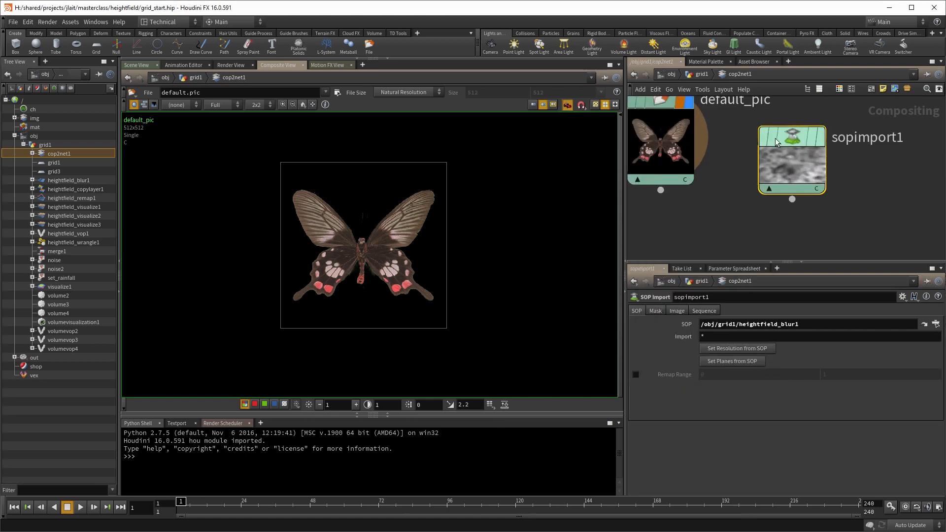
click(821, 137)
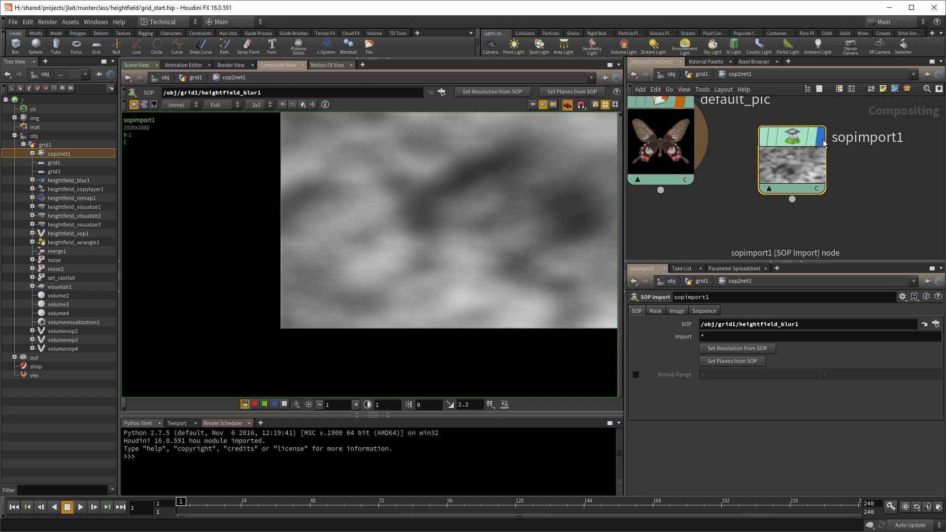
middle_drag(485, 203, 433, 241)
scroll(502, 211, down, 6)
middle_drag(476, 214, 417, 206)
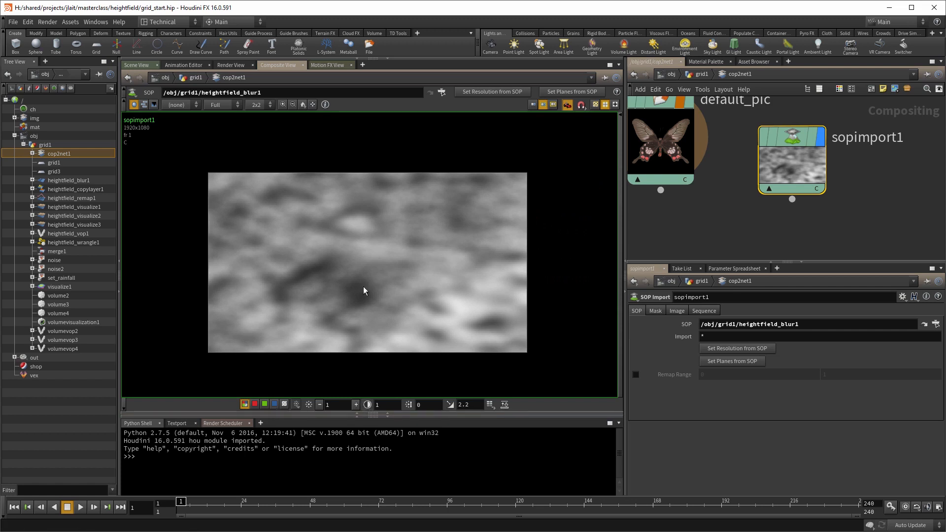
click(173, 106)
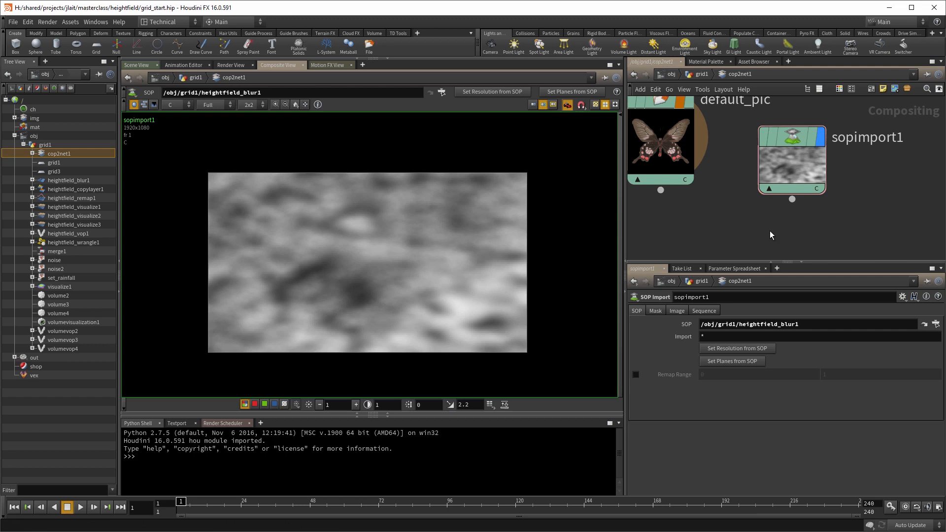
Check heightfield_blur1's node information in the geometry network and return inside cop2net1
key(u)
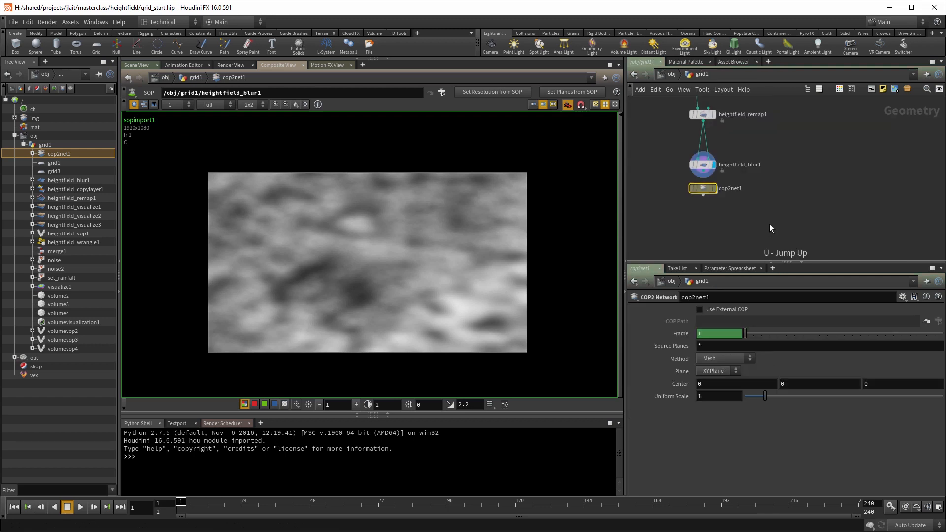
middle_click(703, 166)
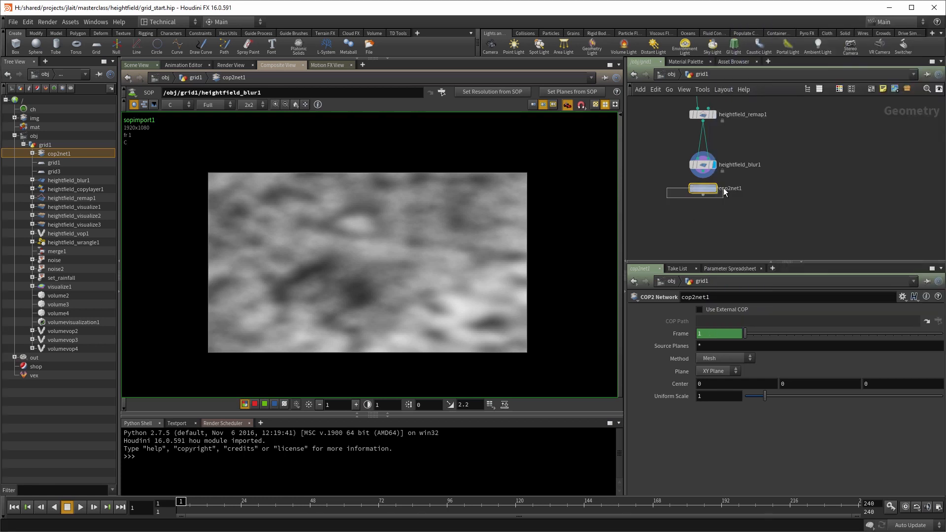
key(Return)
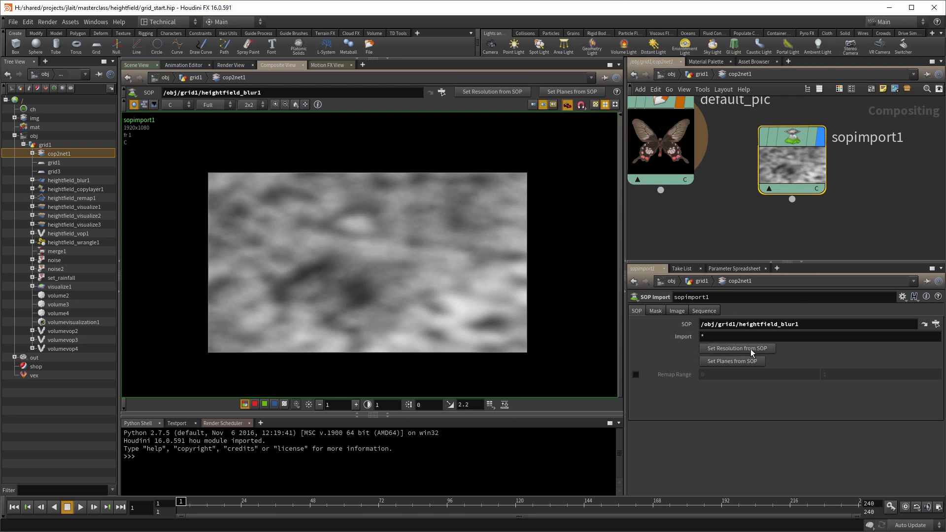
Set the SOP Import's resolution from its SOP to 500 by 500 and frame the resized image
click(655, 311)
click(684, 311)
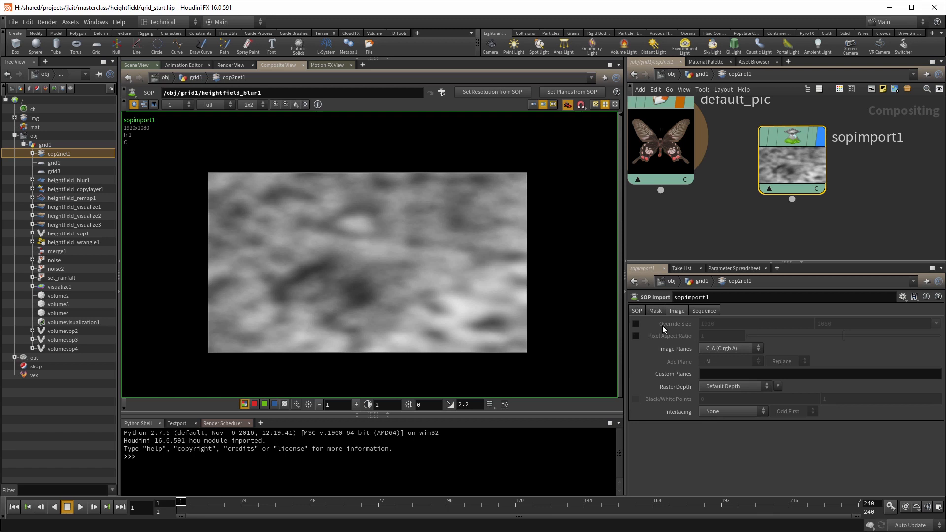
click(638, 311)
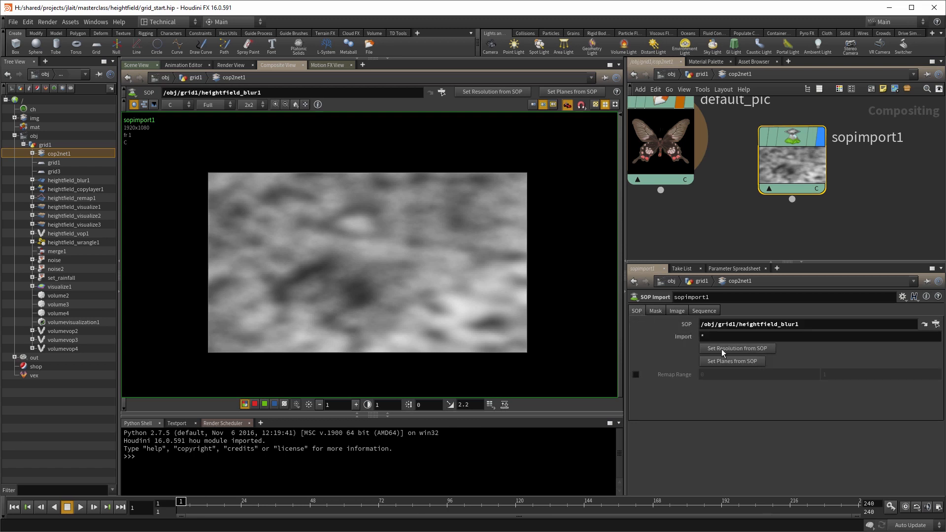
click(723, 348)
click(677, 311)
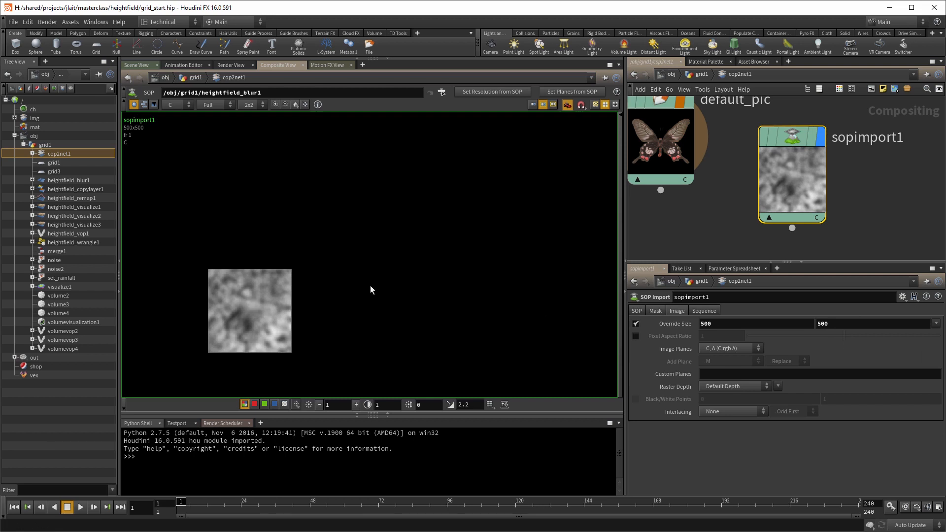
middle_drag(365, 285, 477, 275)
right_drag(477, 276, 498, 259)
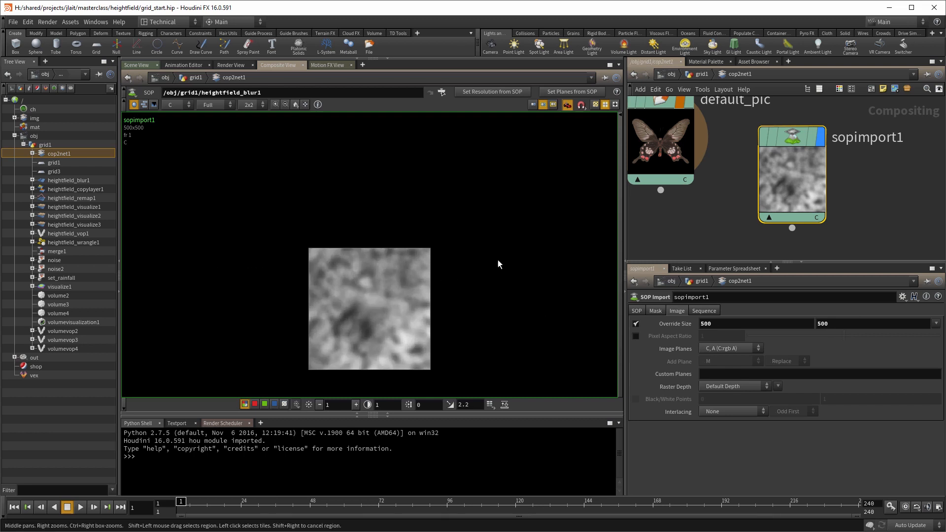
Set the SOP Import's image planes from its SOP, giving custom height, rainfall and mask planes, and review them
click(636, 311)
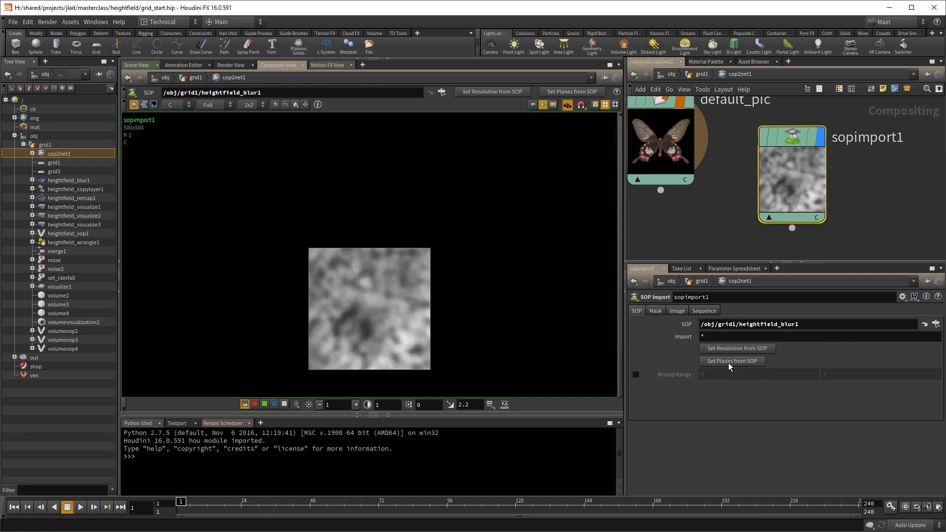
click(676, 311)
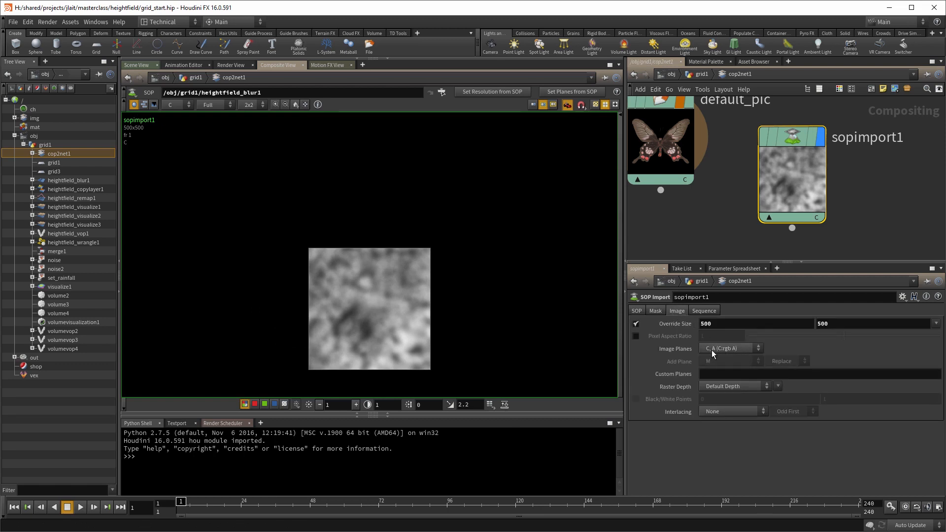
click(636, 310)
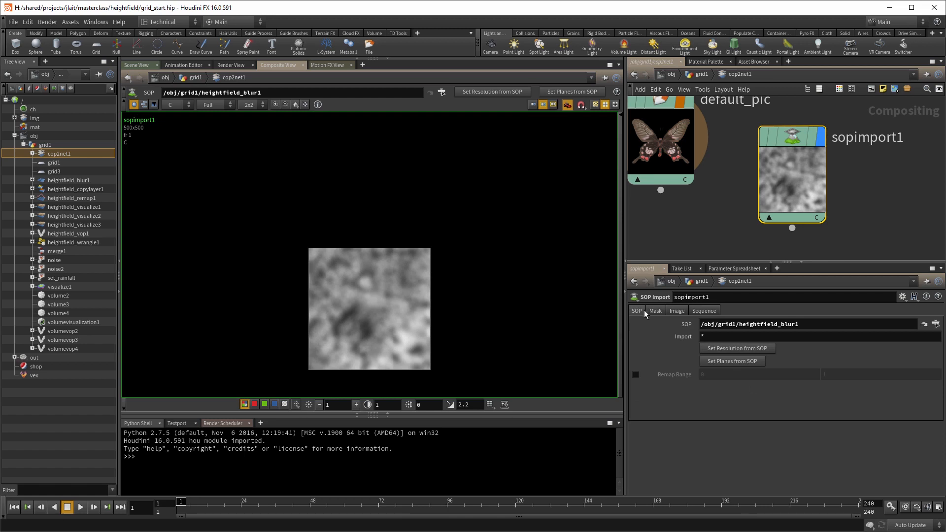
click(737, 361)
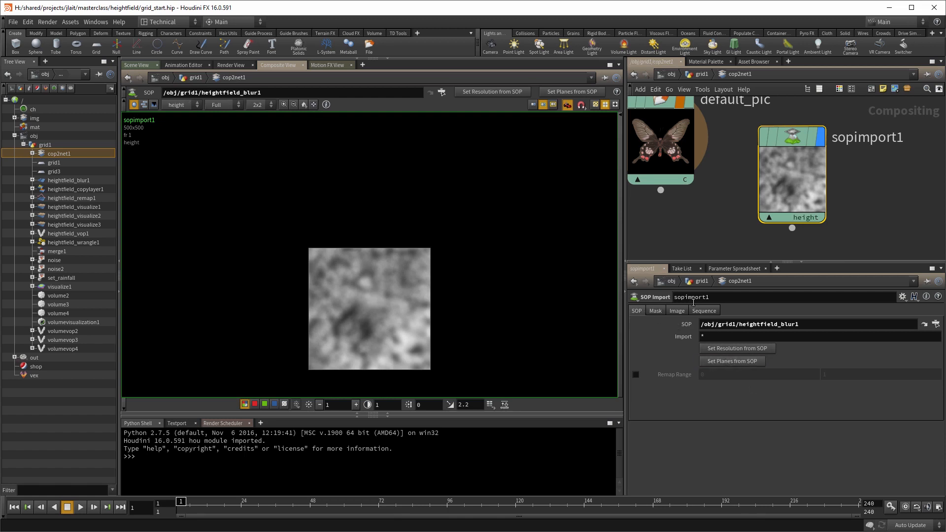
click(683, 314)
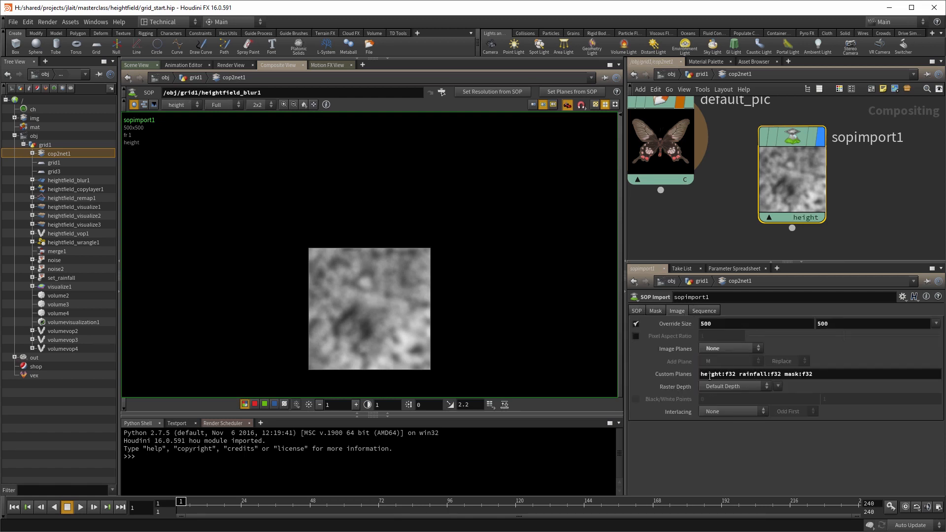
View the imported heightfield's rainfall plane in the Composite View and bring up the plane choices again
middle_drag(720, 227, 715, 222)
click(176, 106)
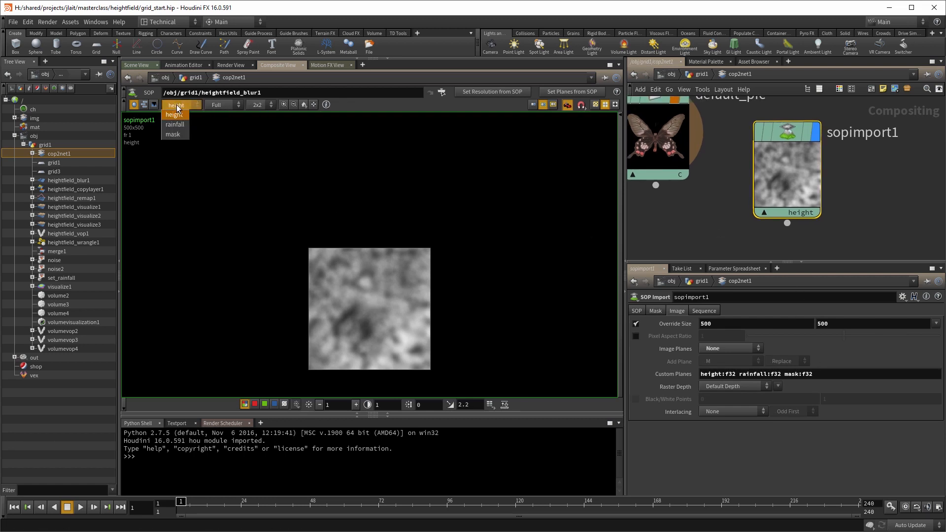
click(175, 123)
click(176, 105)
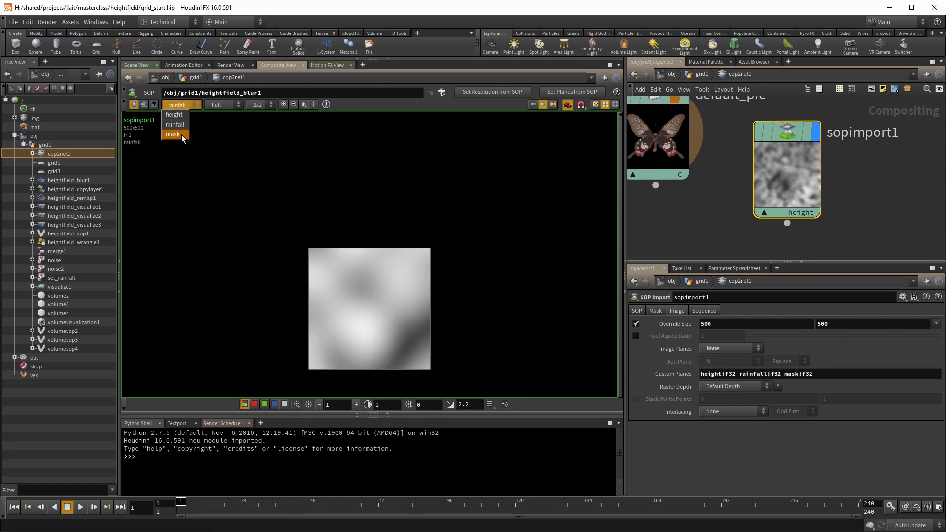
View the mask plane of sopimport1 in the composite viewer, and switch the displayed plane to height
click(173, 134)
click(176, 106)
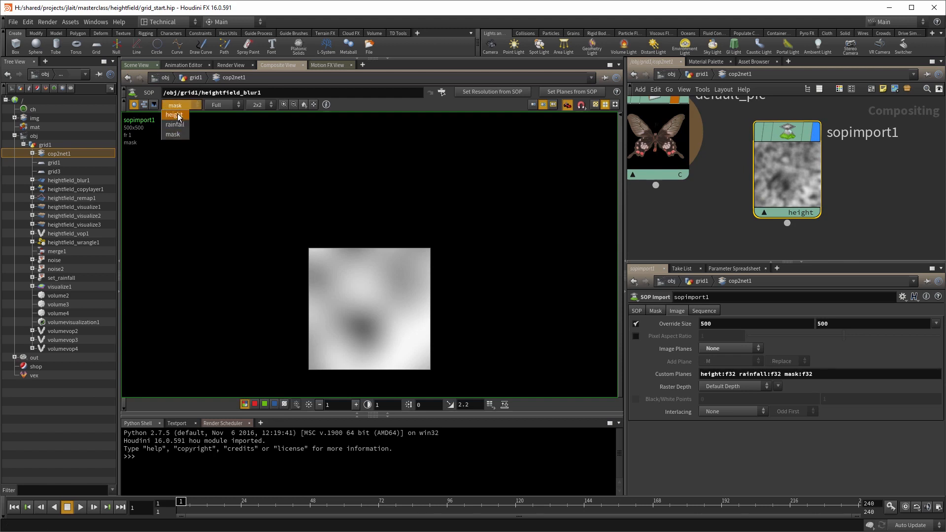
click(182, 115)
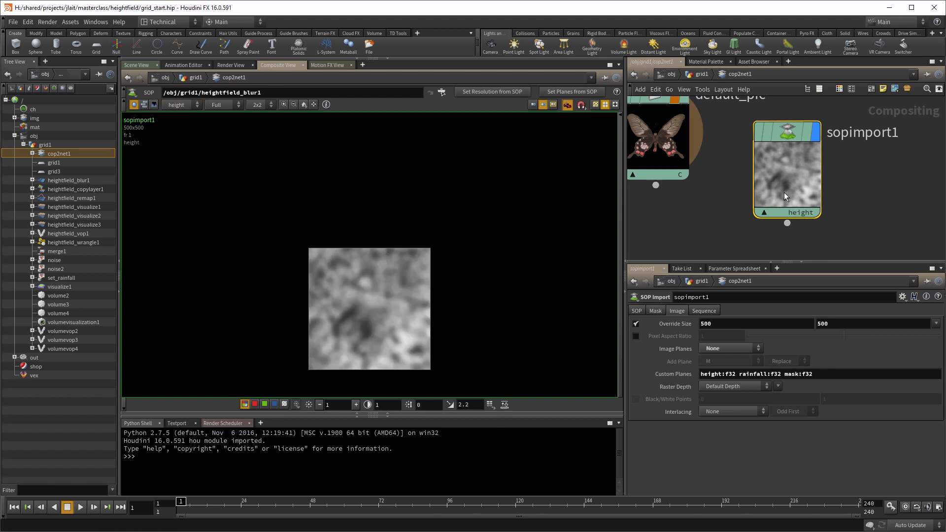
Cycle the sopimport1 node's thumbnail preview through the rainfall and mask planes and back to height
click(791, 211)
click(811, 231)
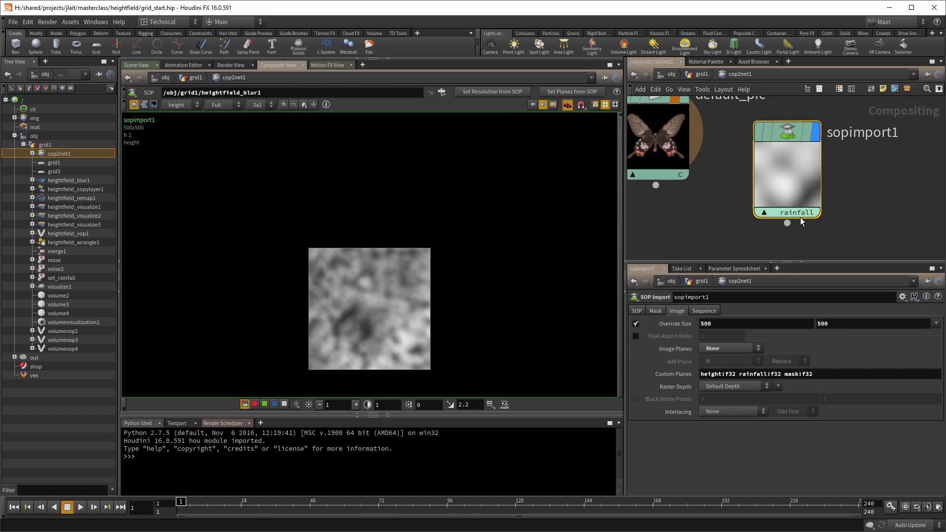
click(794, 213)
click(808, 240)
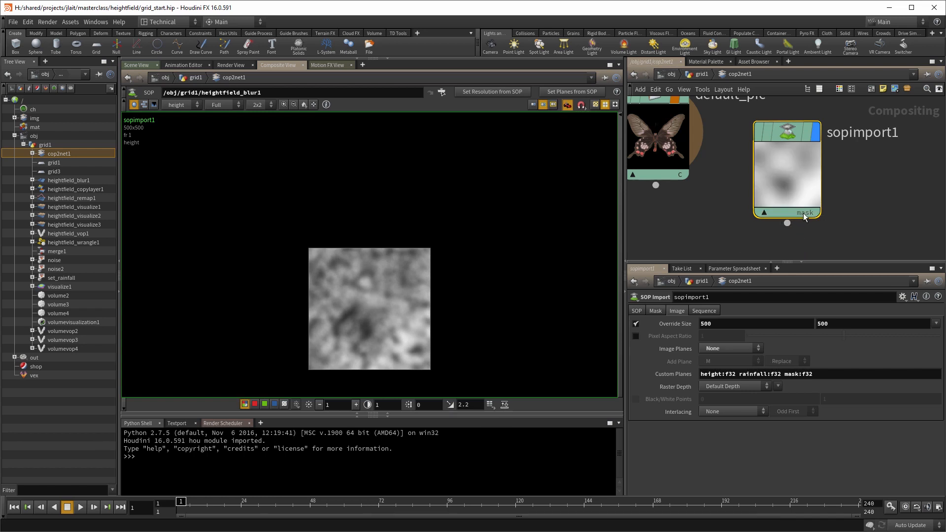
click(803, 214)
click(821, 219)
Add a Radial Blur node after sopimport1 and display its result in the composite viewer
middle_drag(722, 230, 692, 214)
scroll(690, 223, down, 2)
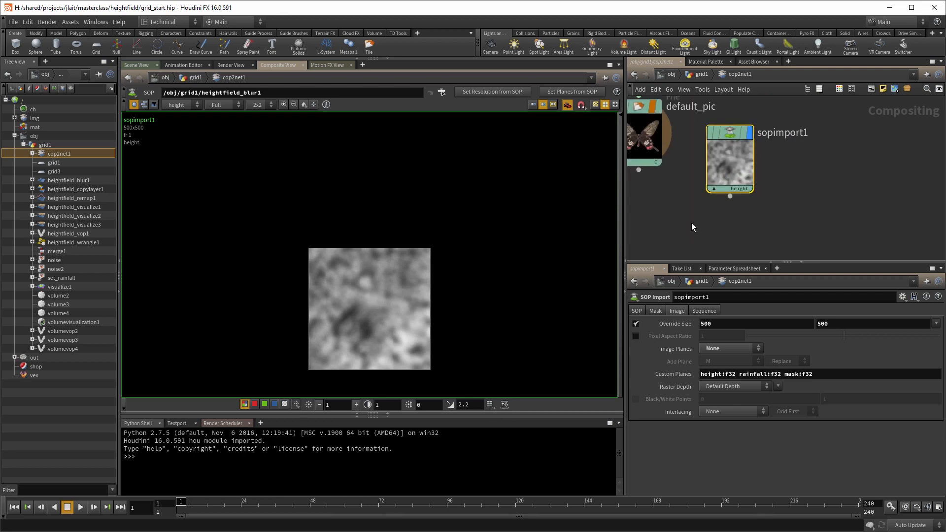
key(Tab)
text(rad)
key(Return)
click(701, 219)
middle_drag(708, 230, 675, 154)
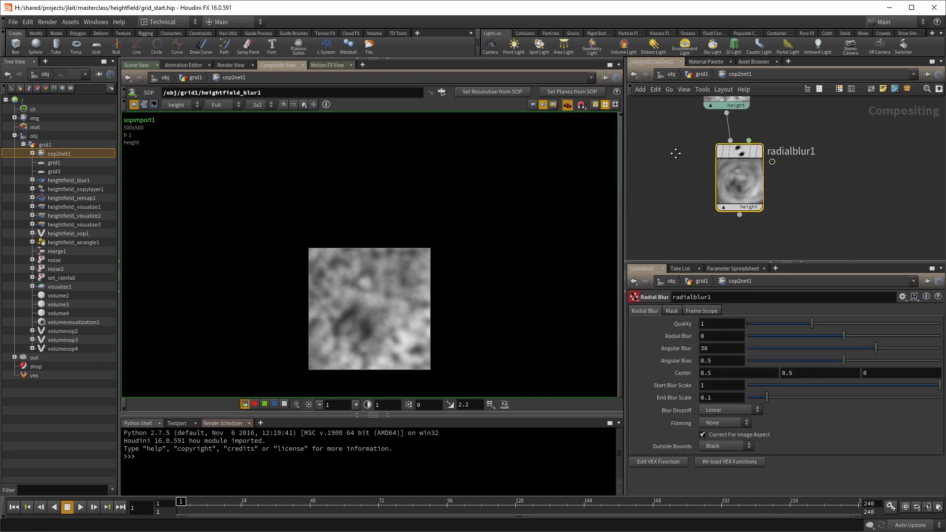
click(760, 153)
middle_drag(676, 194, 659, 208)
scroll(659, 208, up, 3)
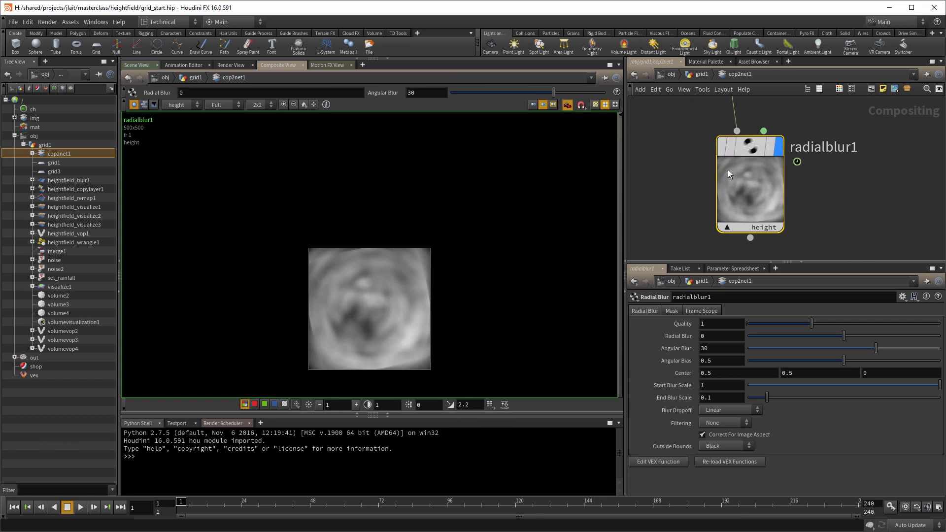
Show sopimport1 beside radialblur1 in the composite viewer to compare the original and blurred height
middle_drag(682, 186, 670, 143)
middle_drag(695, 208, 767, 274)
scroll(709, 193, down, 3)
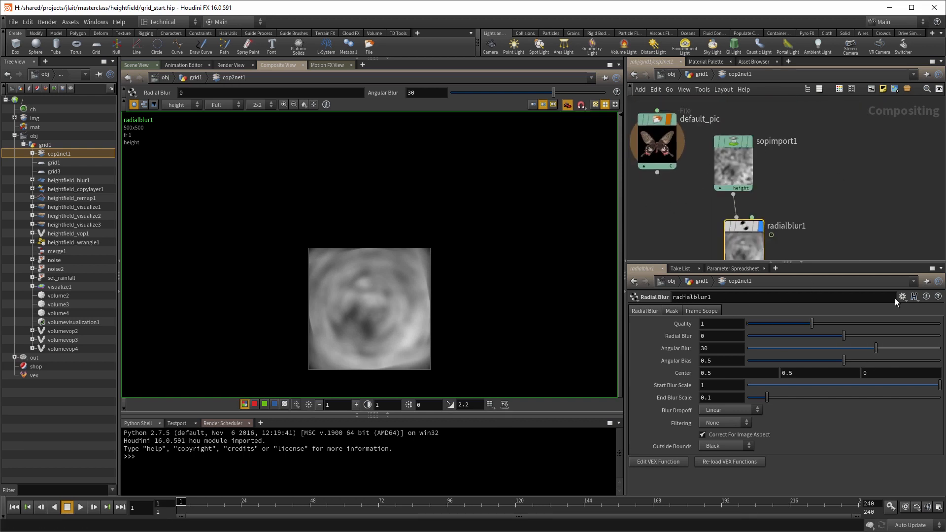
middle_drag(684, 230, 706, 224)
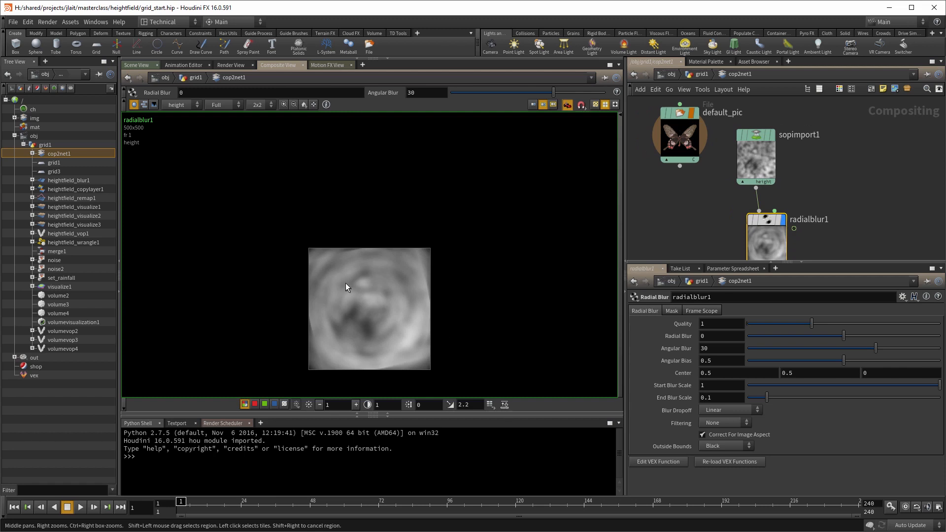
click(772, 135)
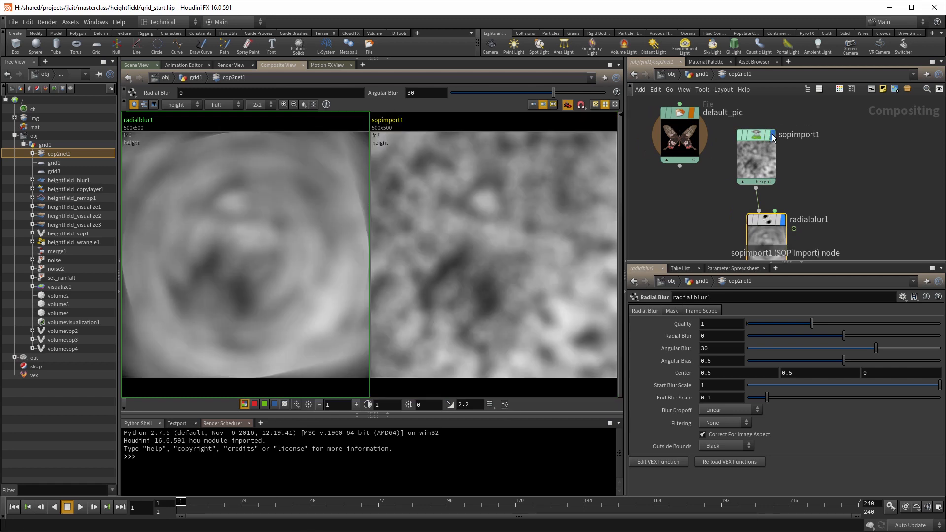
mouse_move(514, 204)
middle_down()
mouse_move(475, 233)
mouse_move(528, 192)
middle_up()
scroll(241, 212, down, 2)
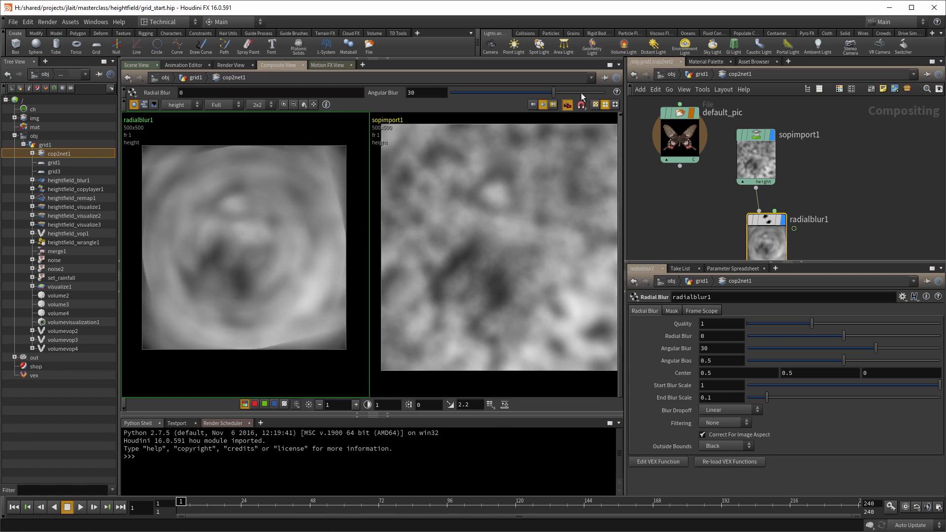
Examine the blurred and original images side by side, and return the viewer to radialblur1 alone
click(620, 116)
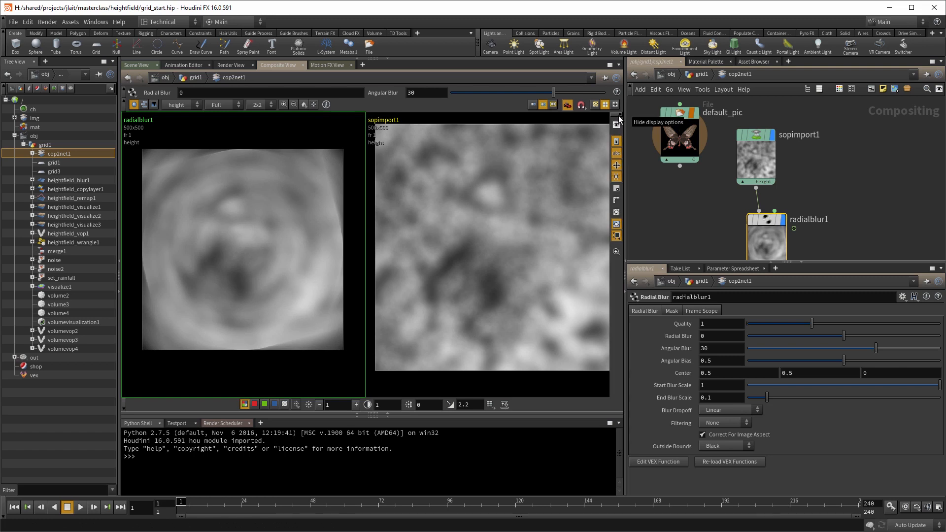
click(618, 114)
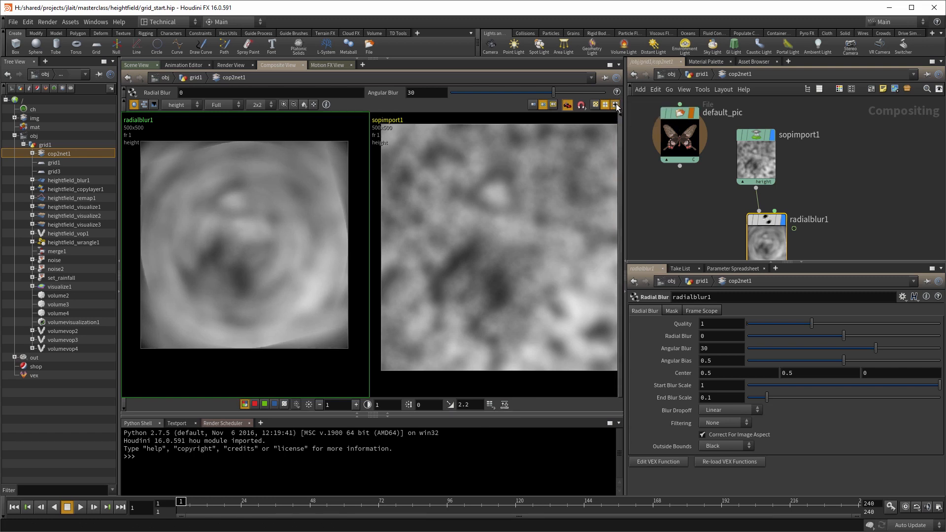
middle_drag(478, 193, 462, 173)
right_drag(458, 195, 450, 228)
middle_drag(449, 229, 515, 241)
scroll(439, 225, down, 6)
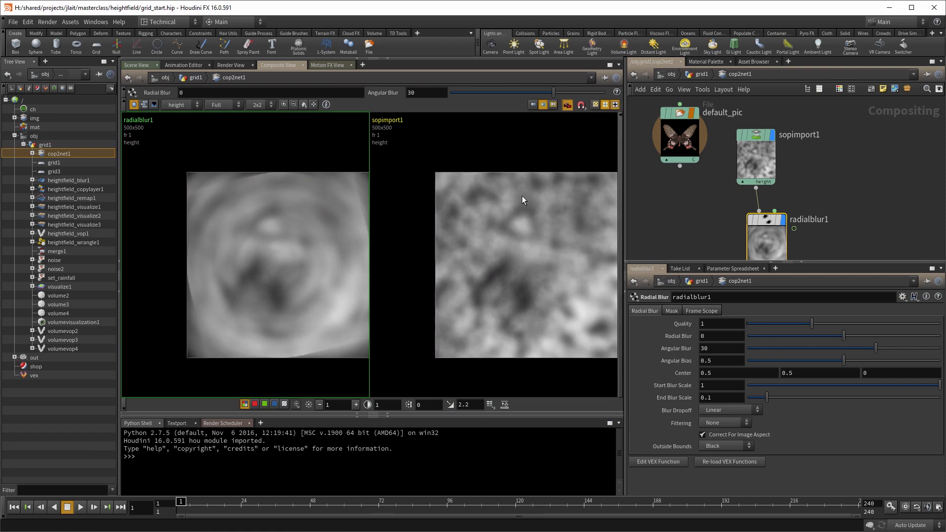
middle_drag(509, 196, 492, 193)
middle_drag(492, 193, 479, 193)
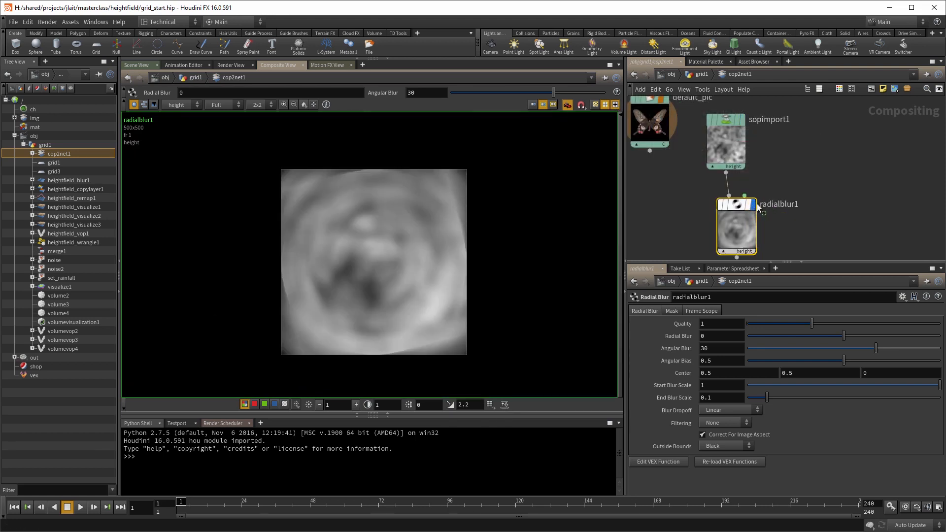
Set the render flag on radialblur1 to make it the output of the compositing network
middle_drag(676, 181, 696, 166)
middle_drag(828, 178, 826, 244)
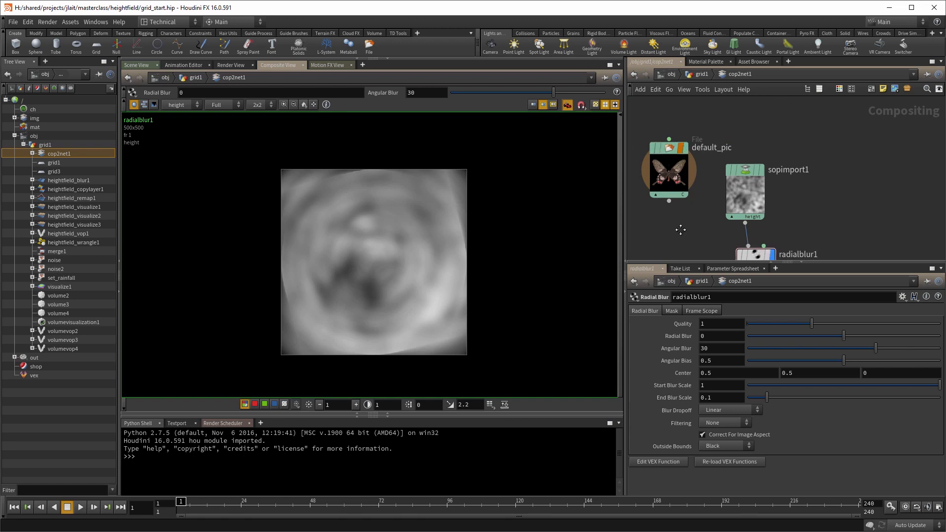
middle_drag(680, 228, 648, 162)
click(736, 189)
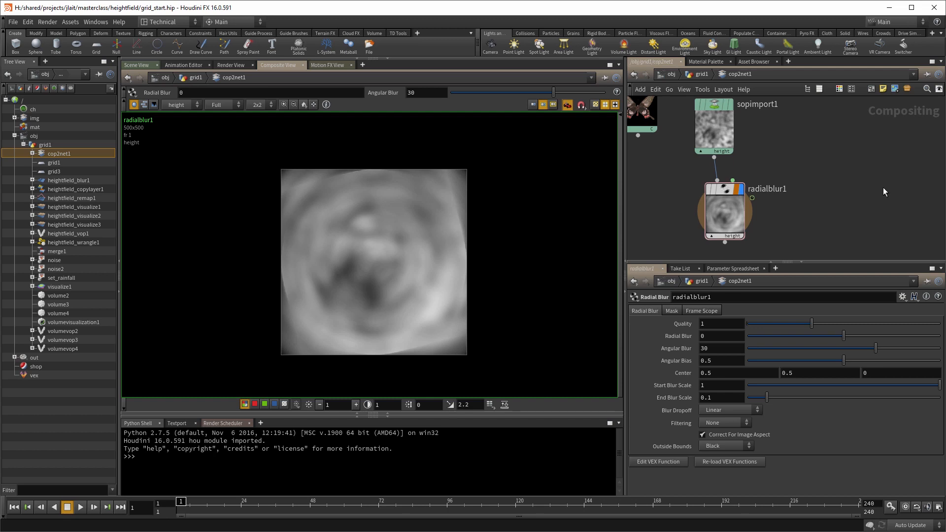
Return to the grid1 geometry network and display cop2net1 in the 3D scene view
key(u)
middle_drag(754, 170, 794, 194)
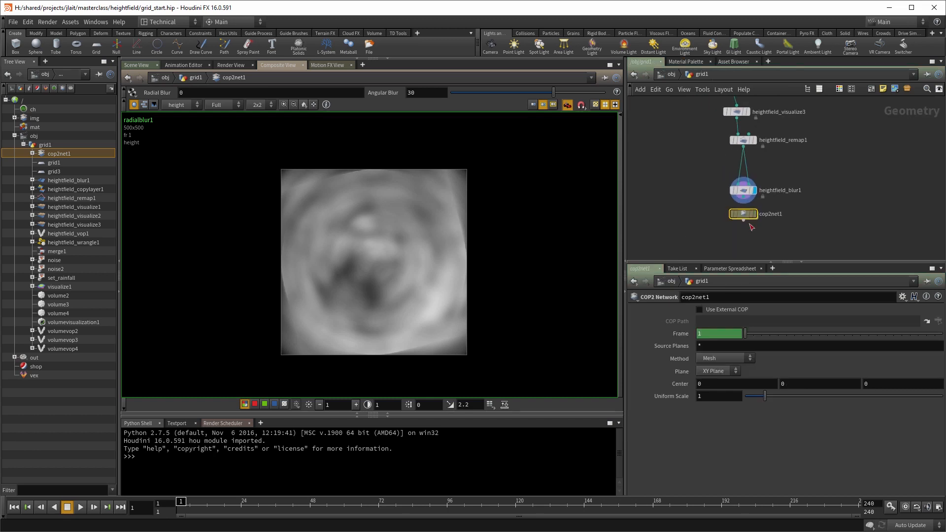
click(136, 65)
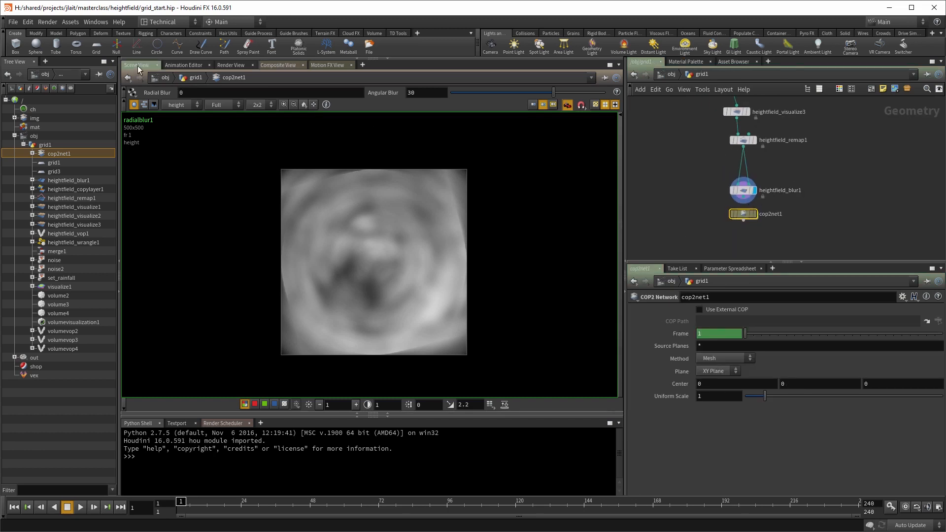
drag(678, 205, 759, 227)
scroll(761, 230, up, 3)
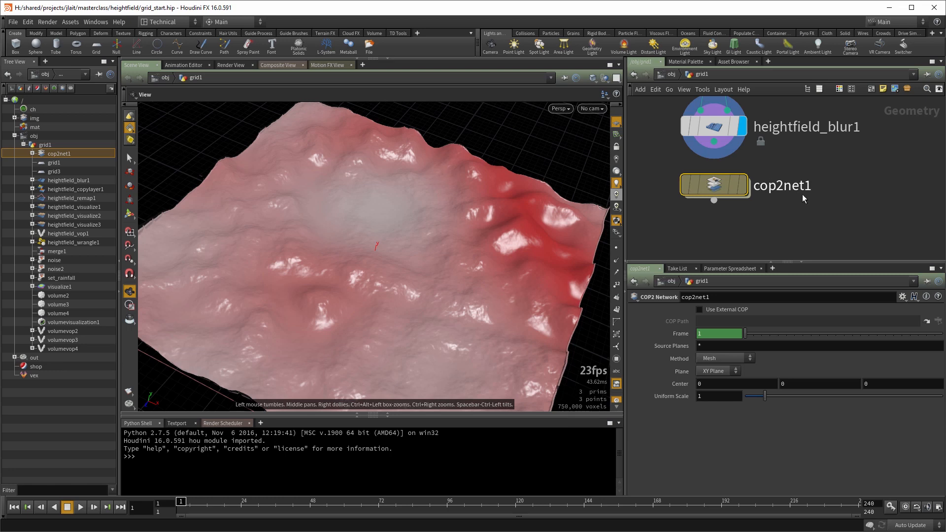
click(739, 186)
Inspect cop2net1's mesh output in the scene, its point attributes in the geometry spreadsheet, and its node information
drag(310, 312, 331, 288)
right_drag(331, 287, 709, 209)
drag(482, 252, 515, 246)
mouse_move(515, 246)
right_down()
mouse_move(619, 221)
mouse_move(384, 284)
mouse_move(465, 249)
right_up()
drag(687, 225, 743, 176)
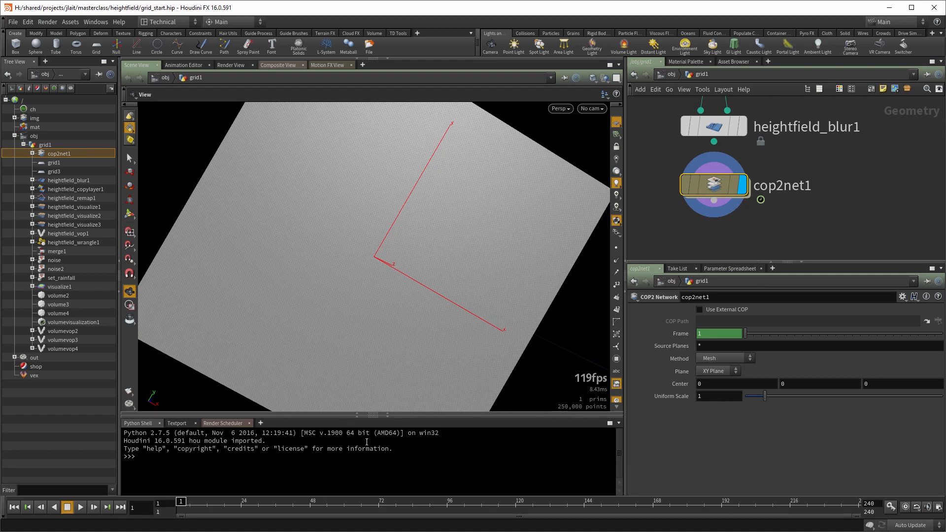
click(359, 416)
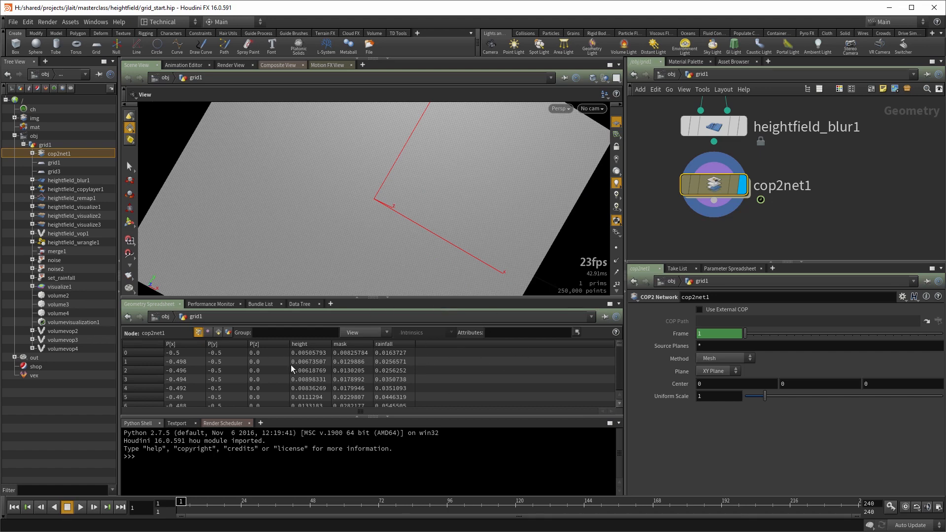
middle_click(739, 196)
Set cop2net1's conversion Method to Volume Slice and inspect the resulting volumes
click(724, 358)
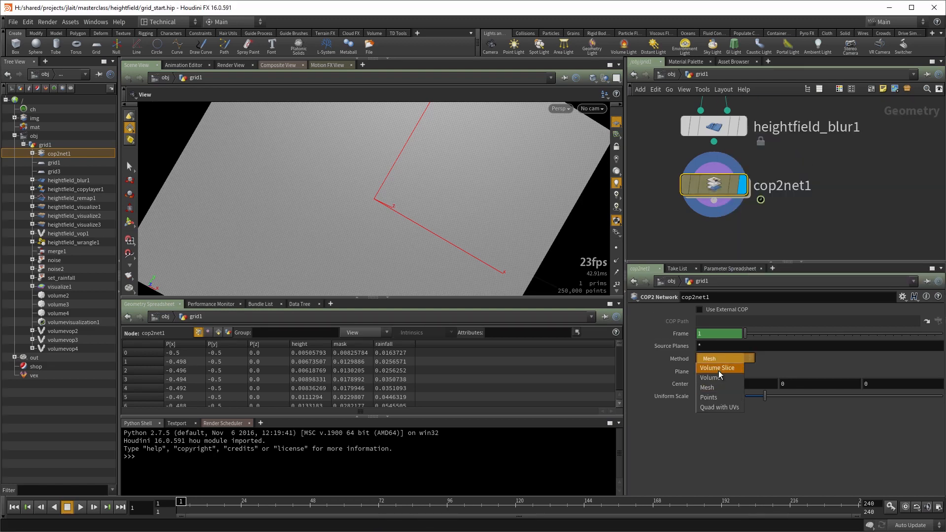
click(717, 368)
drag(501, 179, 435, 214)
middle_click(716, 192)
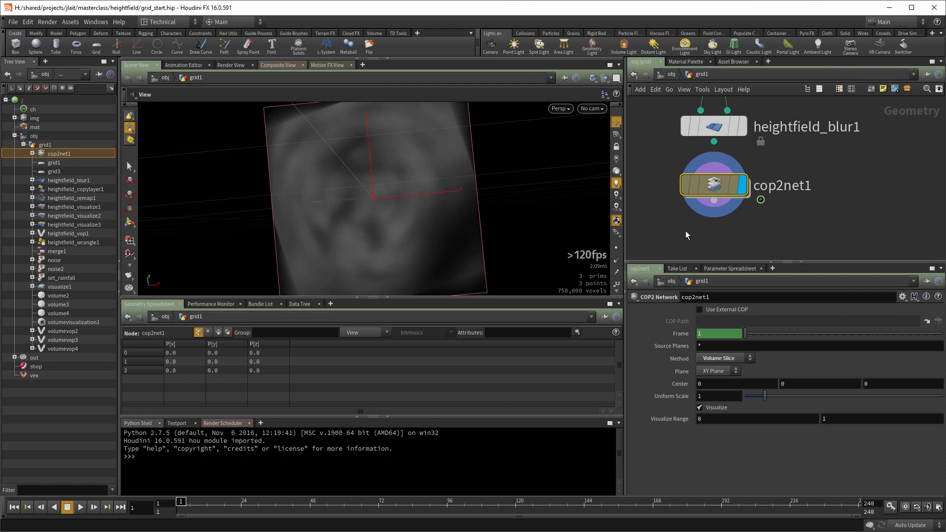
click(729, 361)
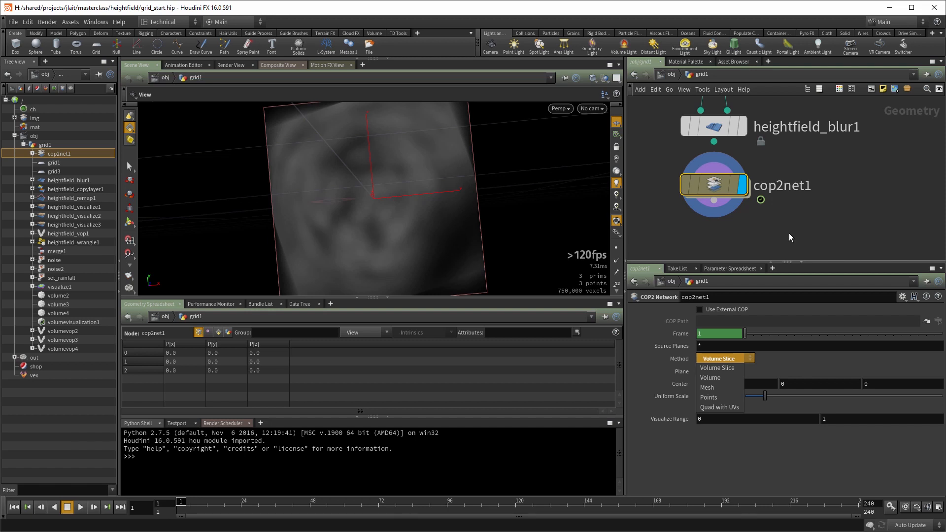
middle_drag(751, 230, 775, 209)
drag(437, 165, 423, 198)
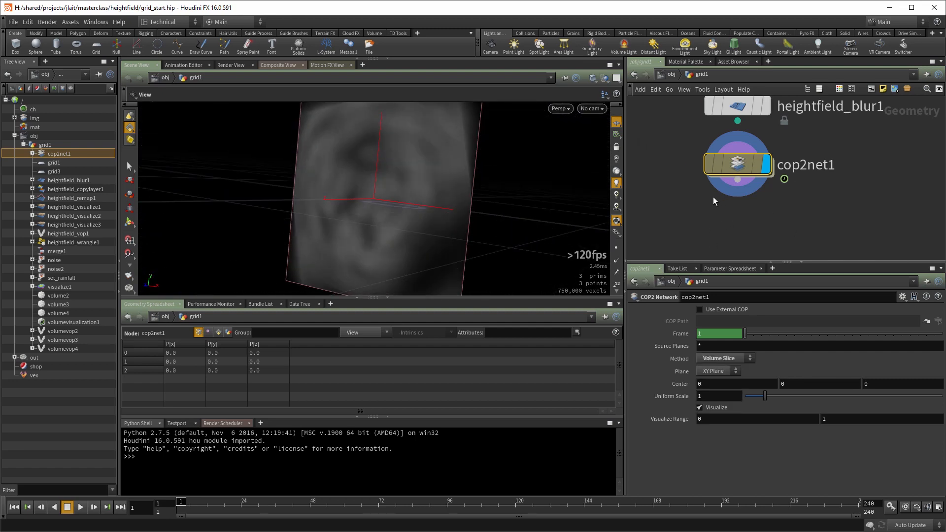
Add a Primitive node below cop2net1, connect cop2net1 to its first input, and display it
key(Tab)
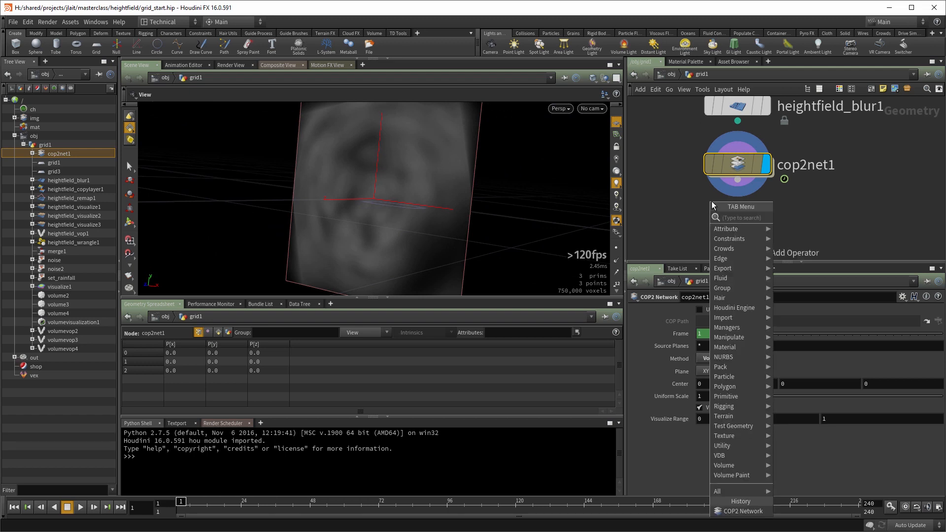
key(Escape)
click(712, 205)
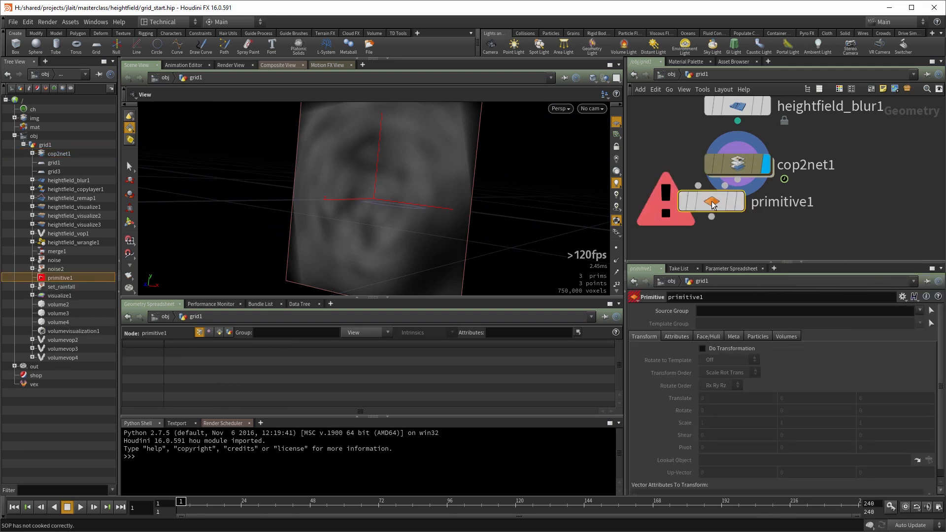
click(737, 180)
click(697, 201)
drag(716, 206, 749, 225)
click(774, 221)
Enable Adjust Visualization for volumes on primitive1 and set the Display Mode to Height Field
click(786, 336)
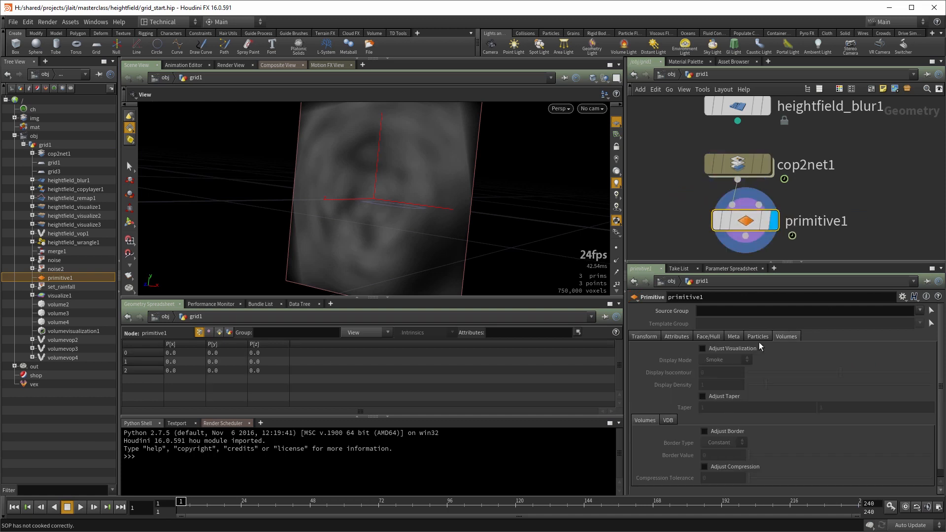
click(702, 349)
click(721, 359)
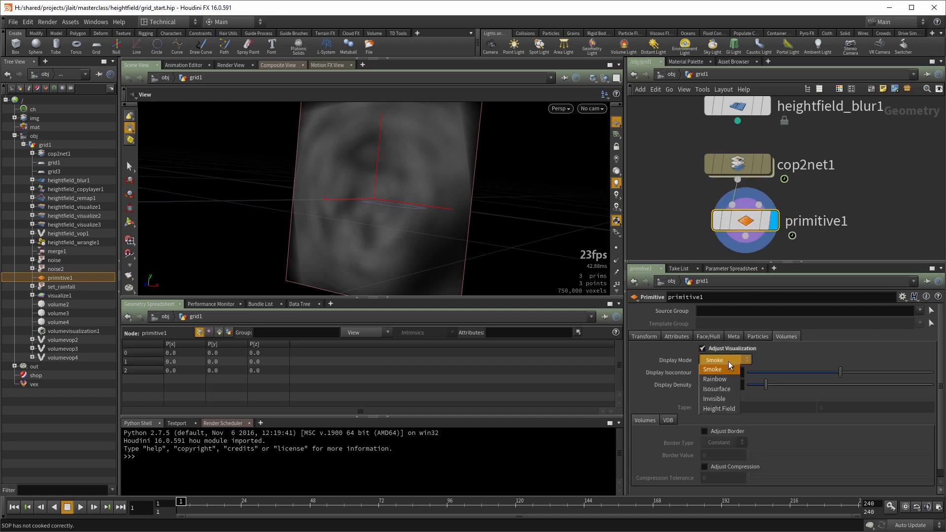
click(719, 410)
drag(487, 221, 426, 199)
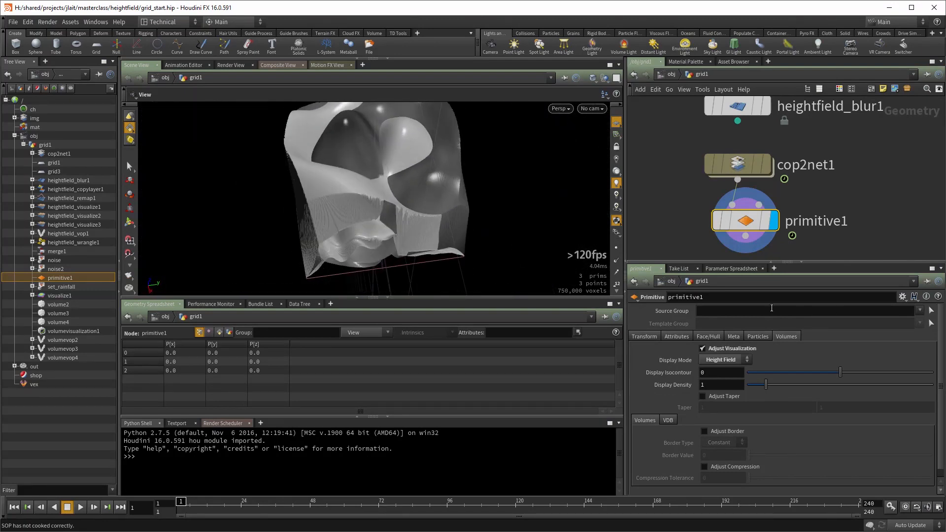
click(925, 311)
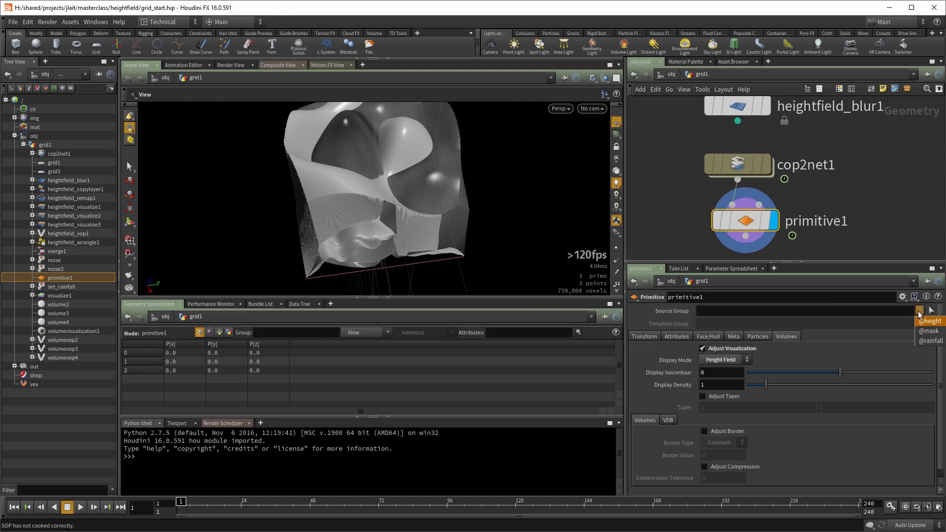
click(931, 323)
drag(432, 218, 476, 165)
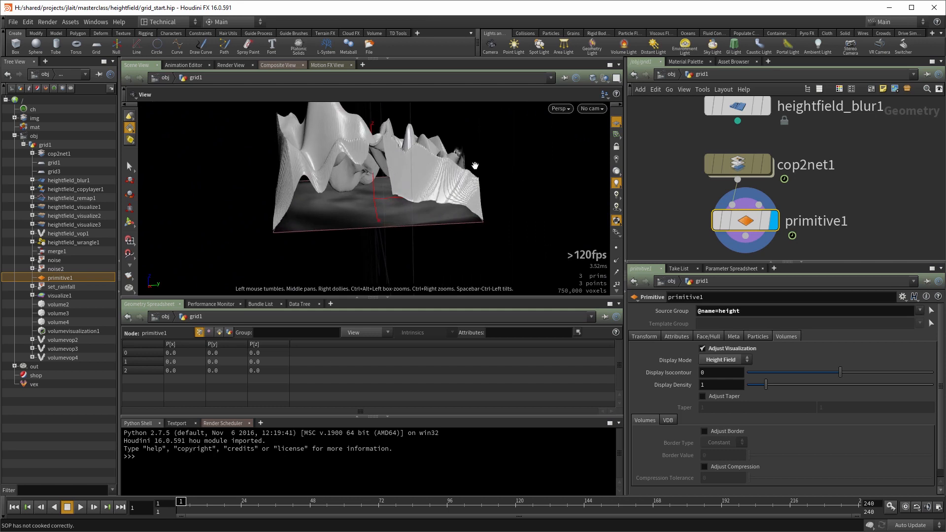
Display heightfield_blur1 to compare the original terrain's scale and orientation with the converted height volume
middle_drag(719, 169, 699, 238)
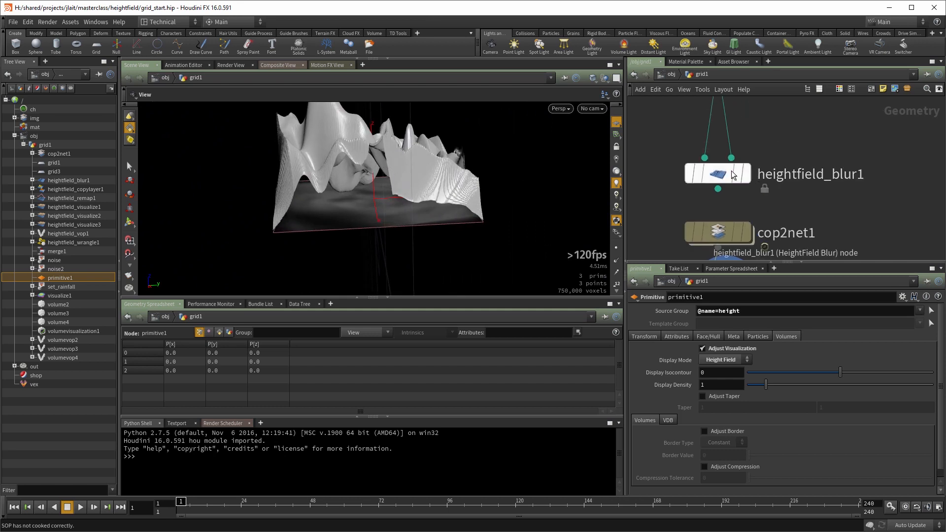
click(747, 176)
drag(432, 169, 456, 199)
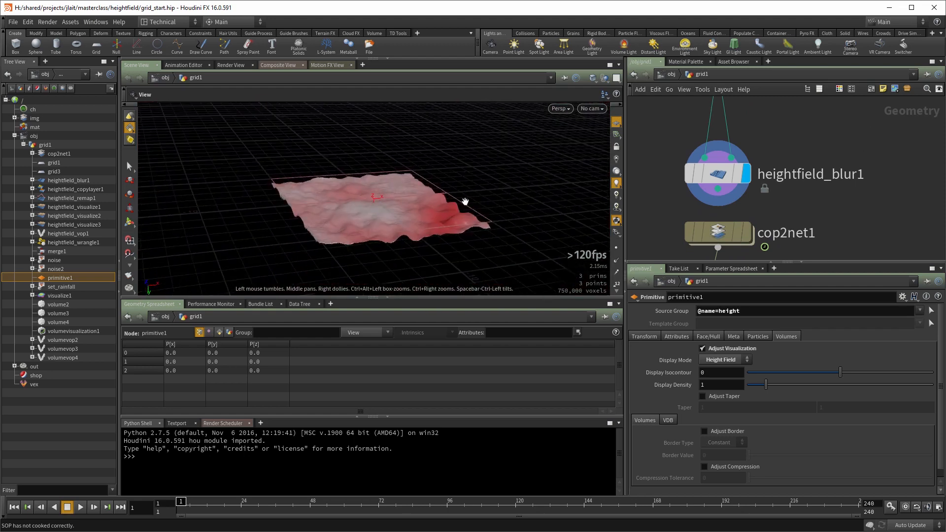
Check heightfield_blur1's node information, and display primitive1 to compare the size and orientation of the converted height volume
middle_click(723, 176)
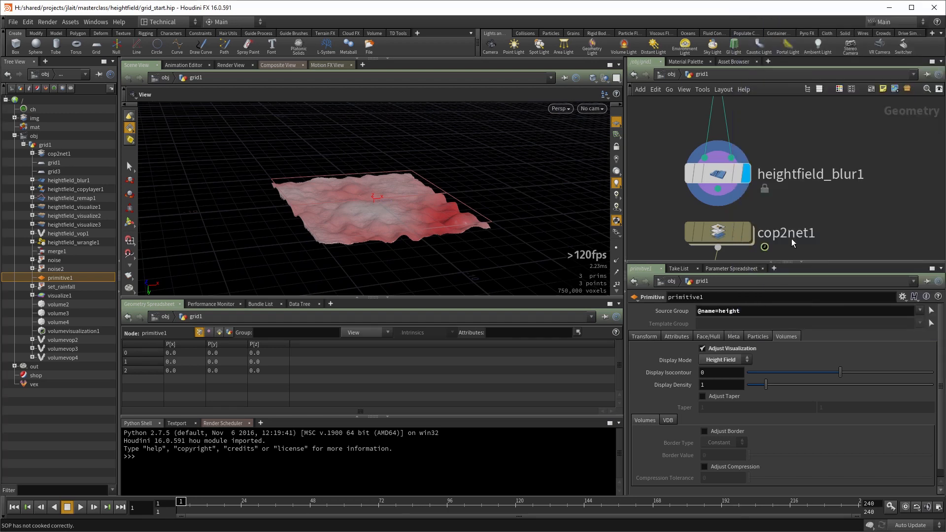
middle_drag(788, 250, 770, 122)
click(746, 175)
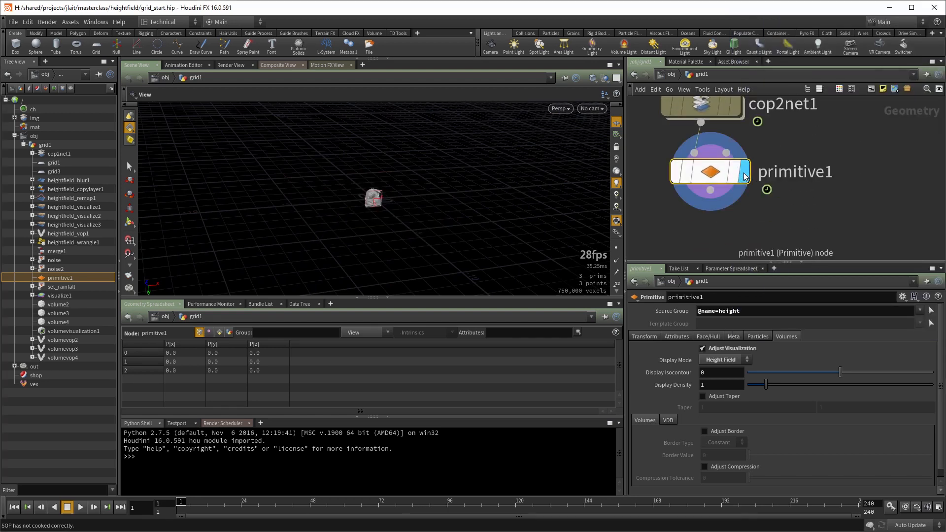
drag(367, 239, 251, 230)
right_drag(251, 230, 654, 151)
mouse_move(427, 193)
mouse_down()
mouse_move(385, 200)
mouse_move(420, 210)
mouse_up()
middle_drag(654, 166, 658, 218)
Set cop2net1's Uniform Scale to 10
click(742, 151)
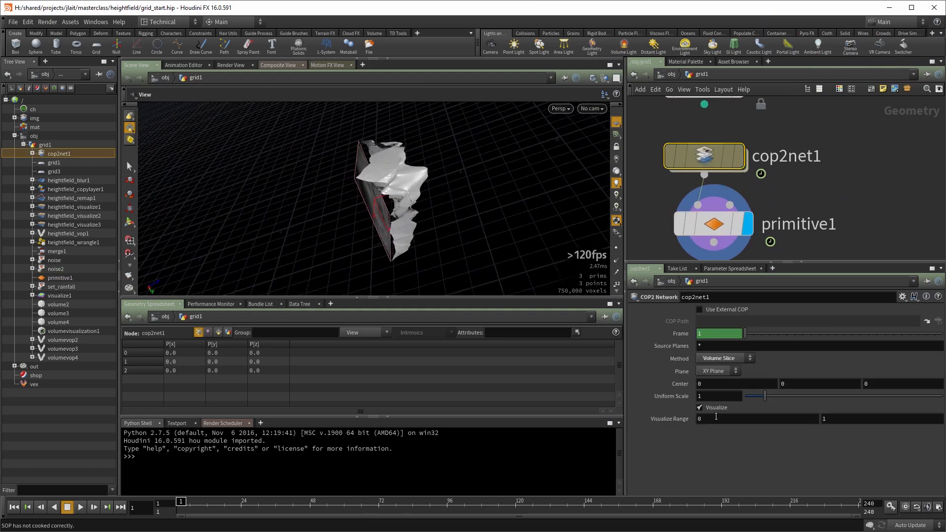
text(0)
key(Return)
right_drag(452, 171, 355, 205)
drag(355, 205, 280, 156)
drag(403, 238, 498, 217)
scroll(815, 199, down, 3)
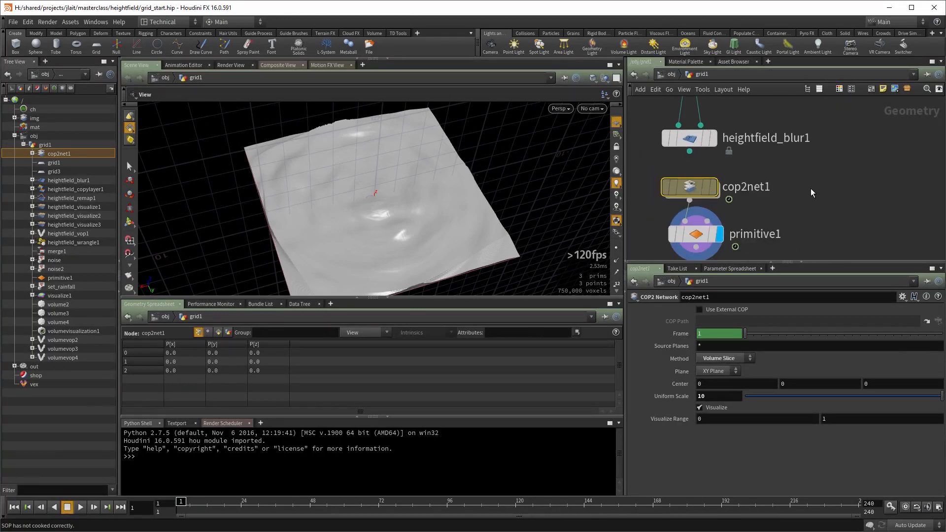
Add a HeightField File node beside cop2net1
key(Tab)
text(hf)
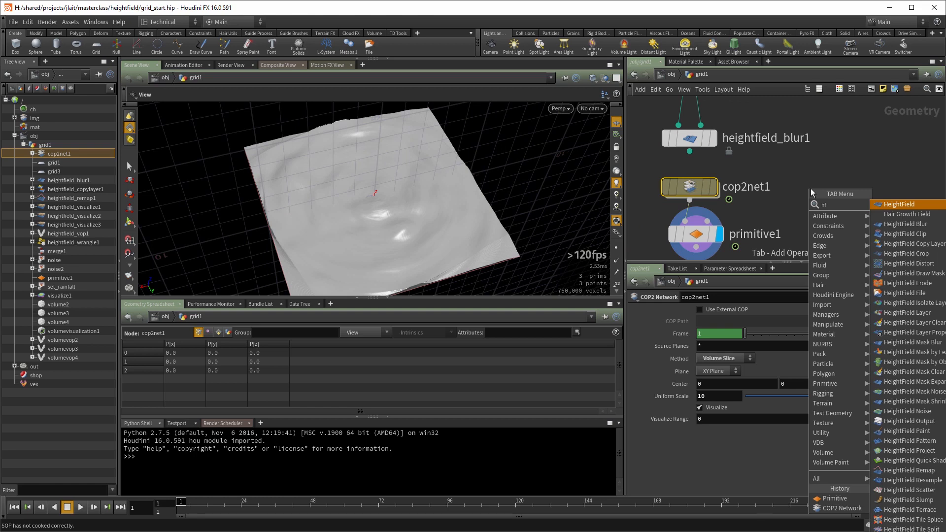
text(f)
key(Return)
click(811, 190)
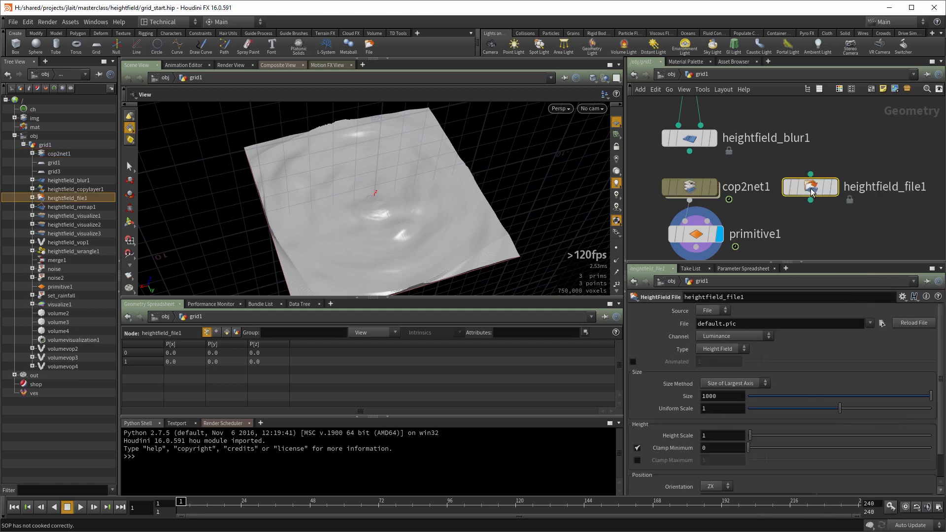
Set heightfield_file1's Source to COP and its COP Network to /obj/grid1/cop2net1
click(712, 310)
click(705, 326)
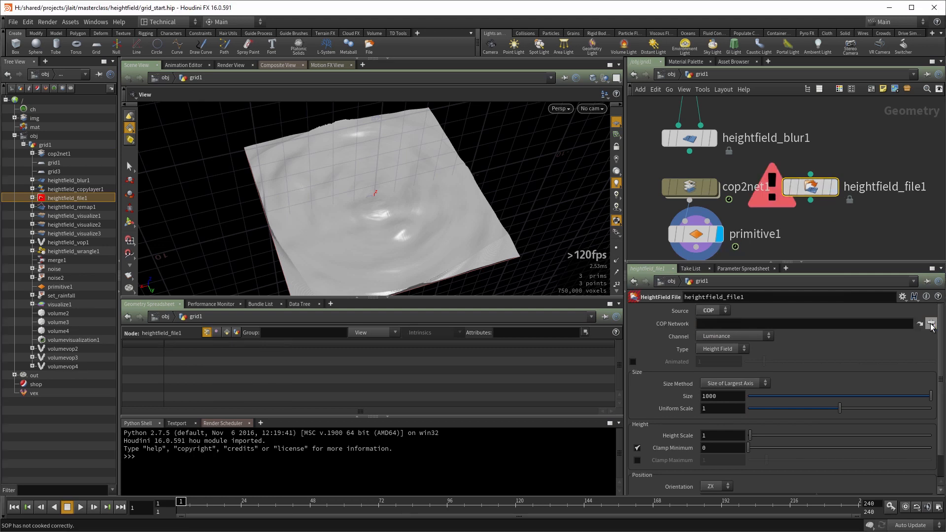
click(931, 324)
click(676, 259)
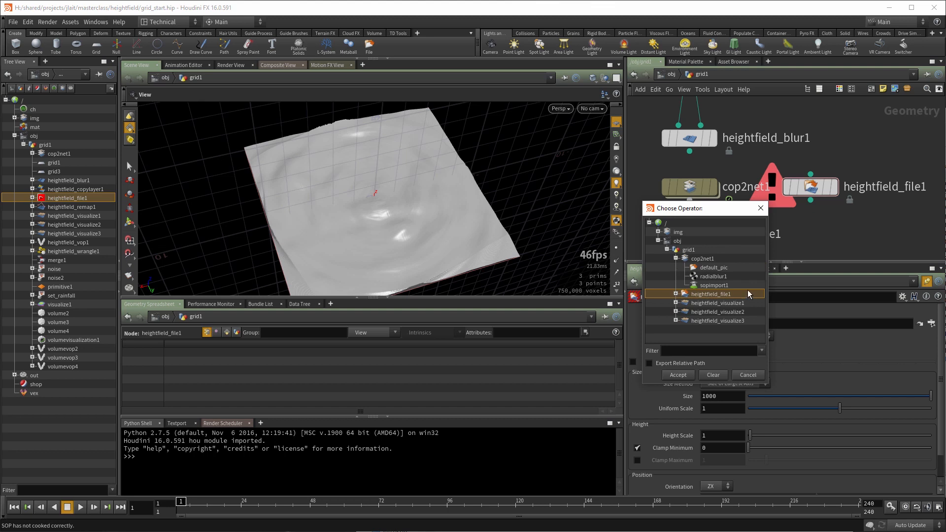
click(709, 260)
click(679, 376)
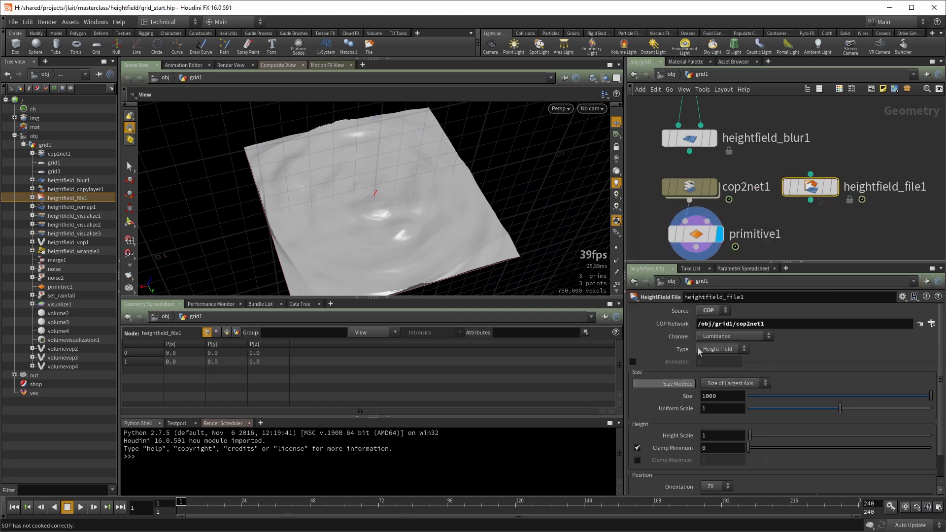
Display heightfield_file1 and set its Size to 10
click(835, 188)
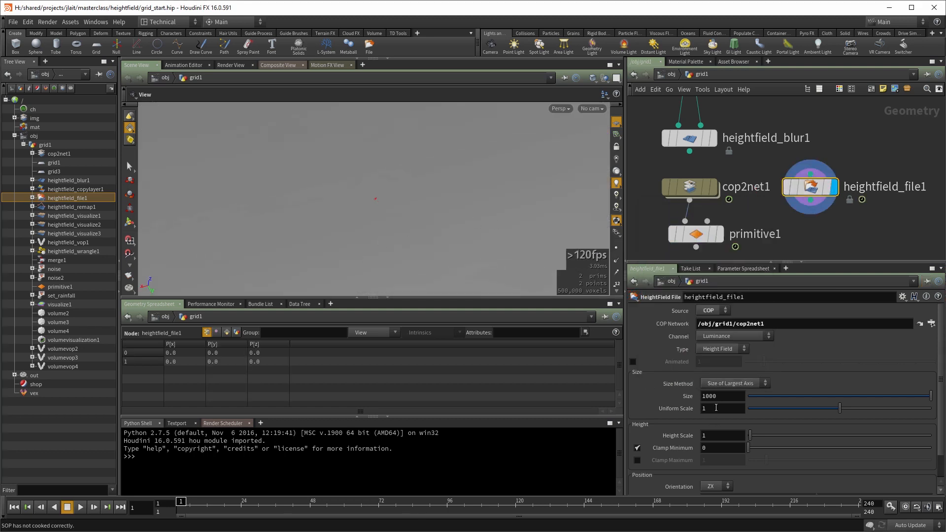
click(718, 393)
text(10)
key(Return)
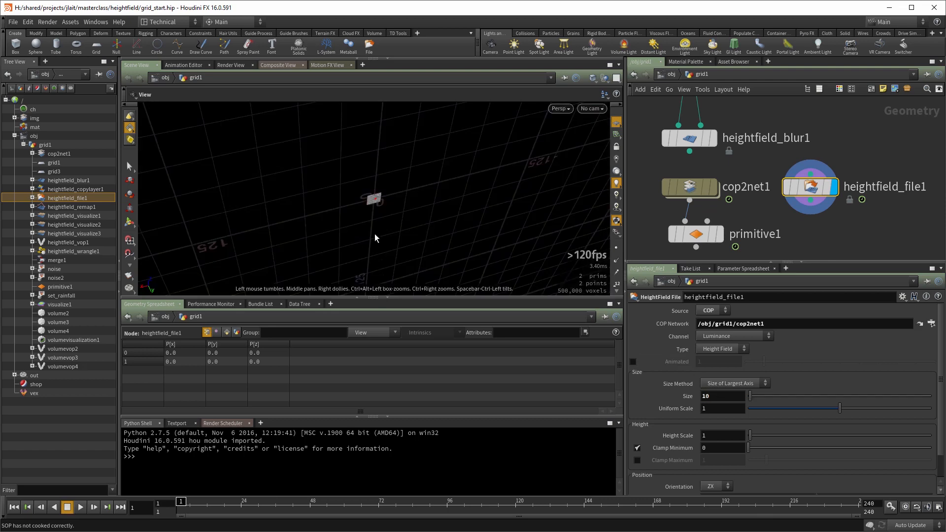
key(space+h)
drag(418, 175, 419, 231)
right_drag(419, 231, 474, 205)
drag(475, 205, 509, 194)
right_drag(508, 194, 433, 228)
mouse_move(433, 228)
mouse_down()
mouse_move(430, 194)
mouse_move(460, 211)
mouse_move(424, 214)
mouse_up()
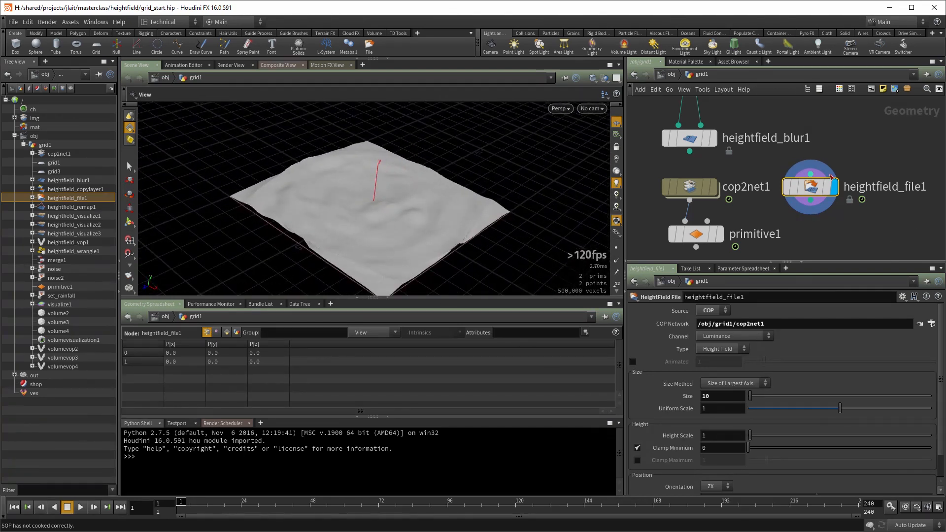
Place heightfield_file1 further from cop2net1 and connect heightfield_blur1's output to its input
drag(830, 177, 868, 184)
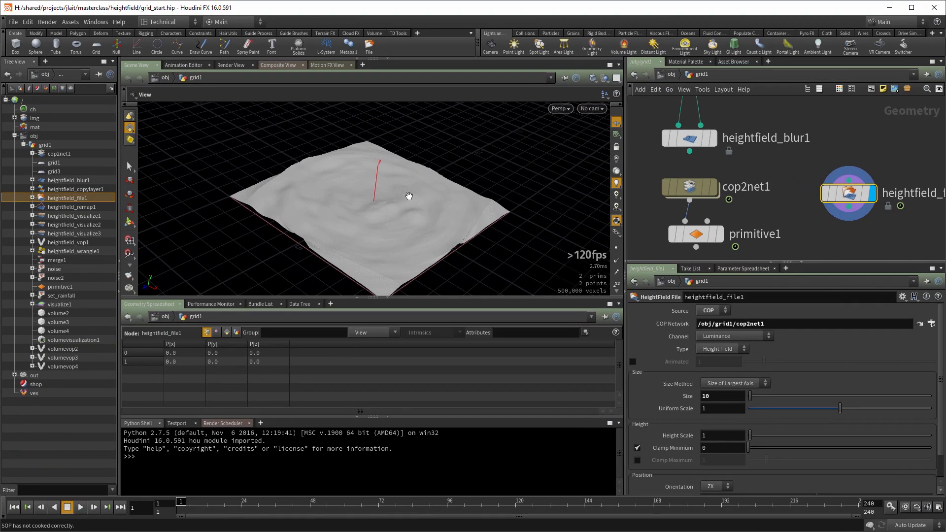
mouse_move(435, 144)
right_down()
mouse_move(382, 221)
mouse_move(433, 150)
right_up()
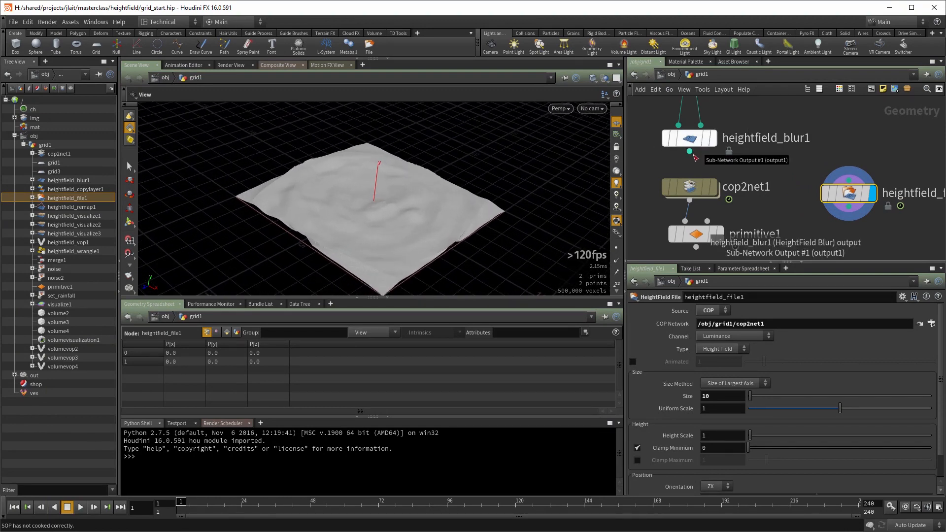
click(690, 152)
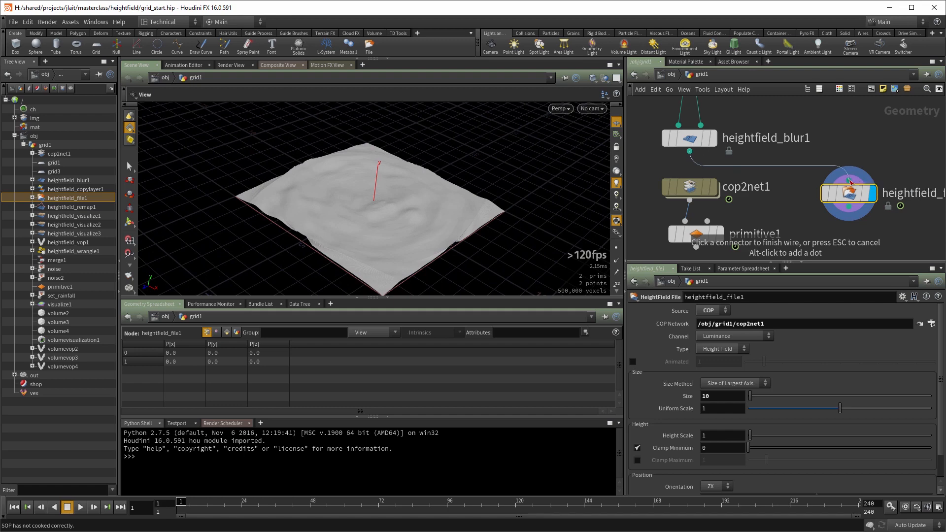
click(851, 182)
drag(453, 163, 447, 196)
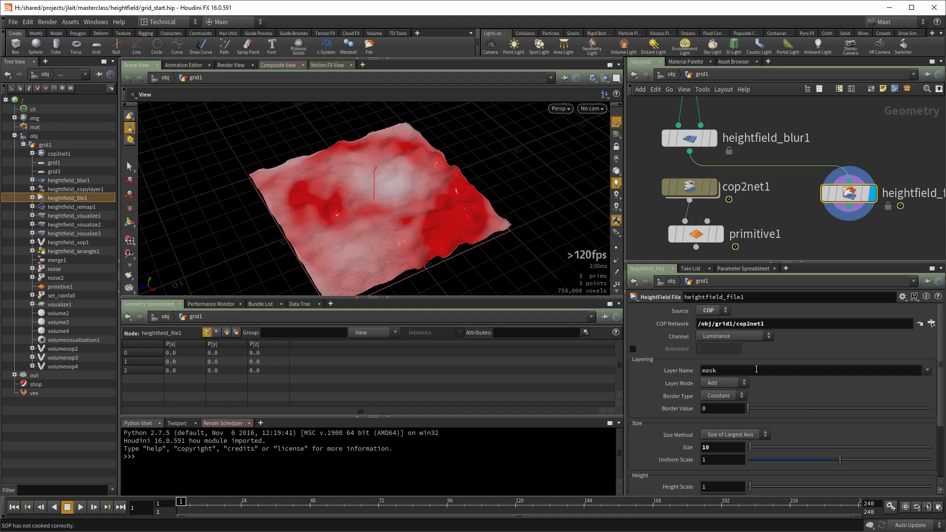
Set heightfield_file1's Layer Name to height and rotate the incoming layer over the terrain with its transform handle
click(927, 370)
click(928, 390)
drag(434, 196, 422, 223)
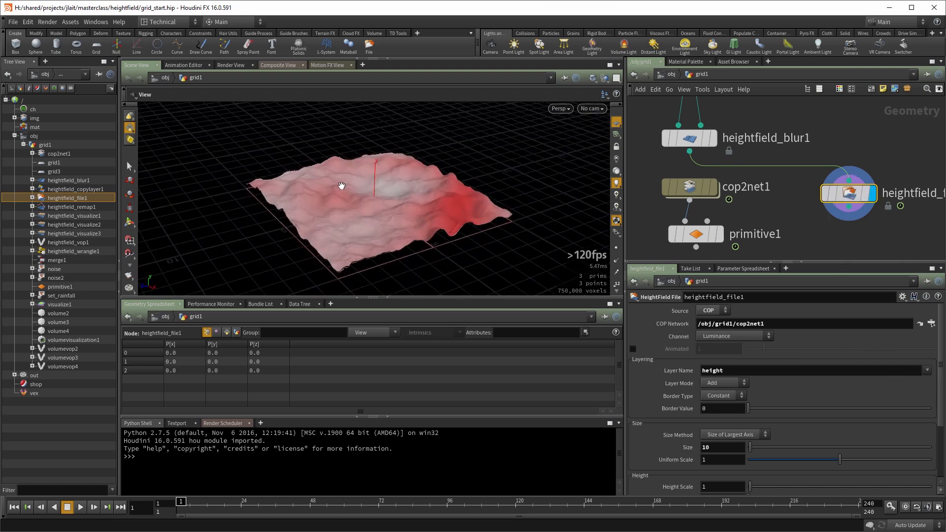
key(Return)
mouse_move(389, 217)
mouse_down()
mouse_move(344, 192)
mouse_move(480, 282)
mouse_move(392, 234)
mouse_up()
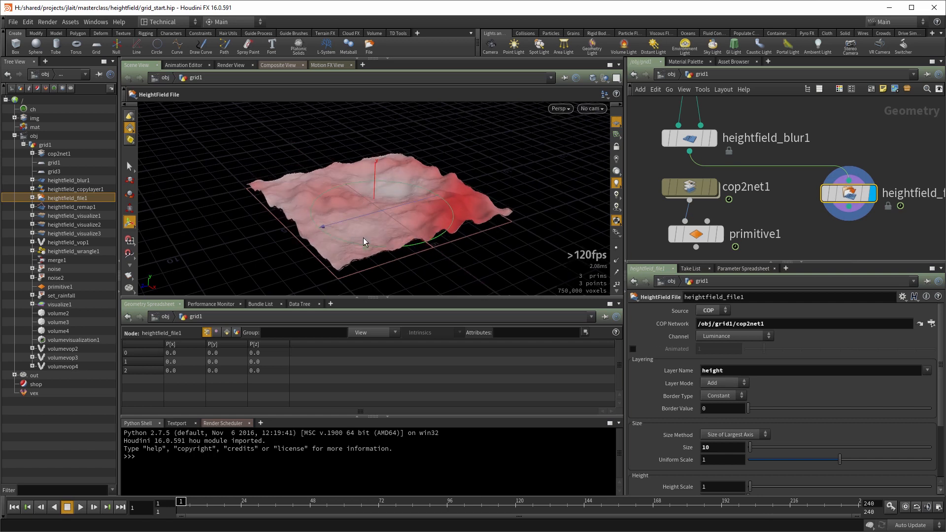
drag(368, 249, 458, 228)
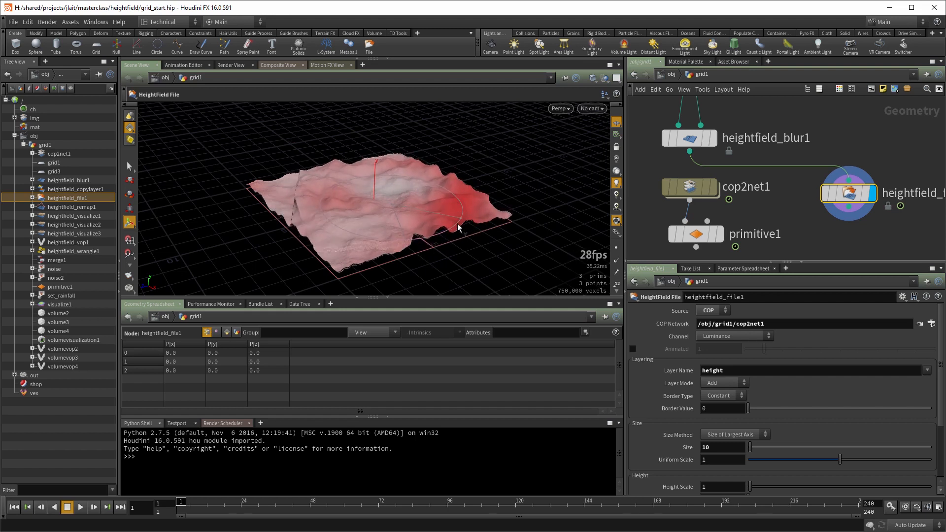
Set heightfield_file1's Layer Mode to Replace and its Border Type to Repeat
click(714, 384)
click(715, 393)
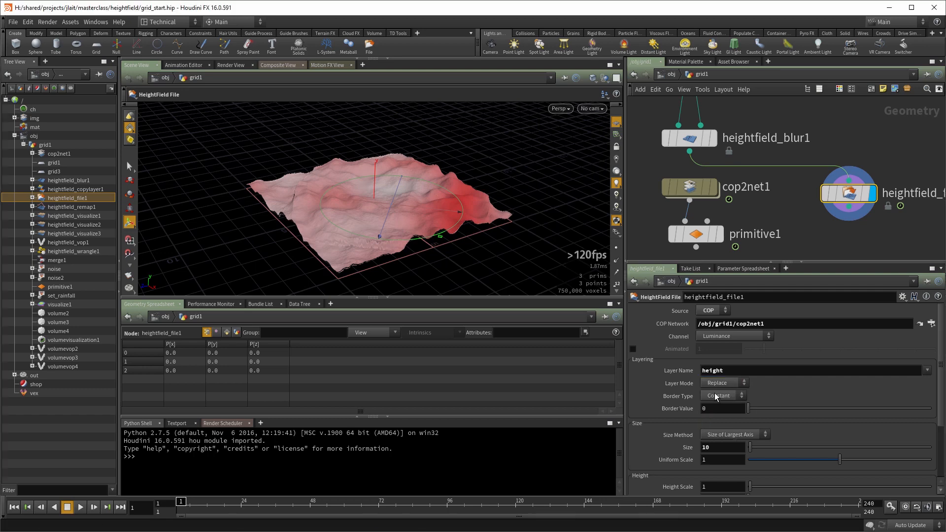
alt+drag(442, 271, 419, 232)
click(725, 397)
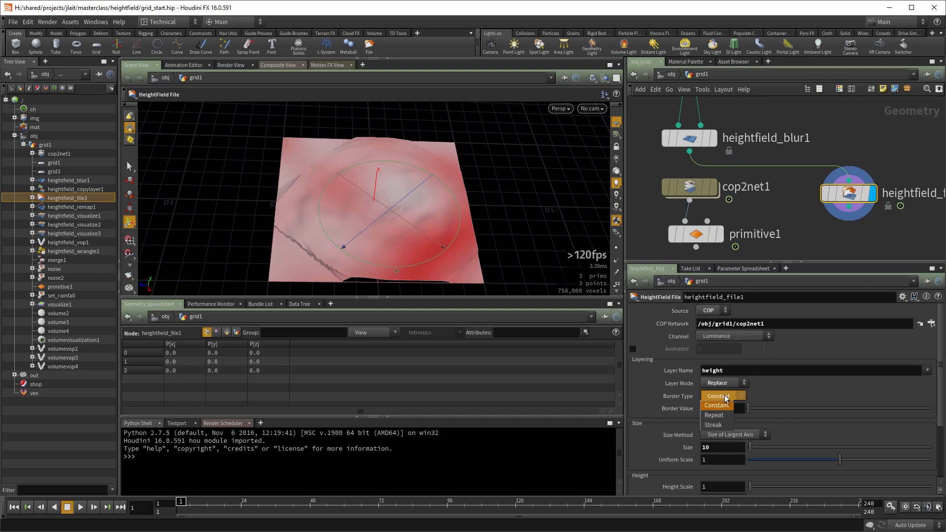
click(723, 421)
key(Escape)
drag(408, 247, 345, 121)
key(Return)
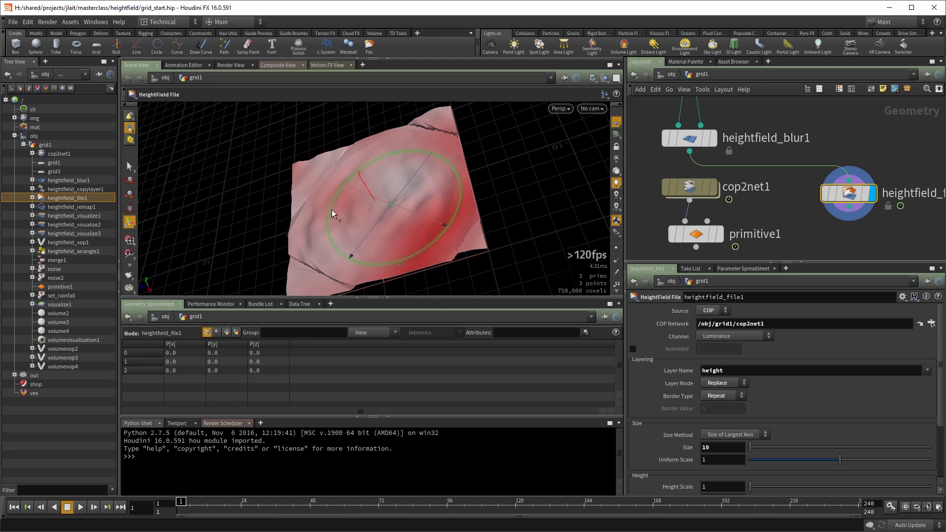
Go up to the object level and add a COP2 Plane below grid1
click(775, 201)
middle_drag(786, 194, 742, 175)
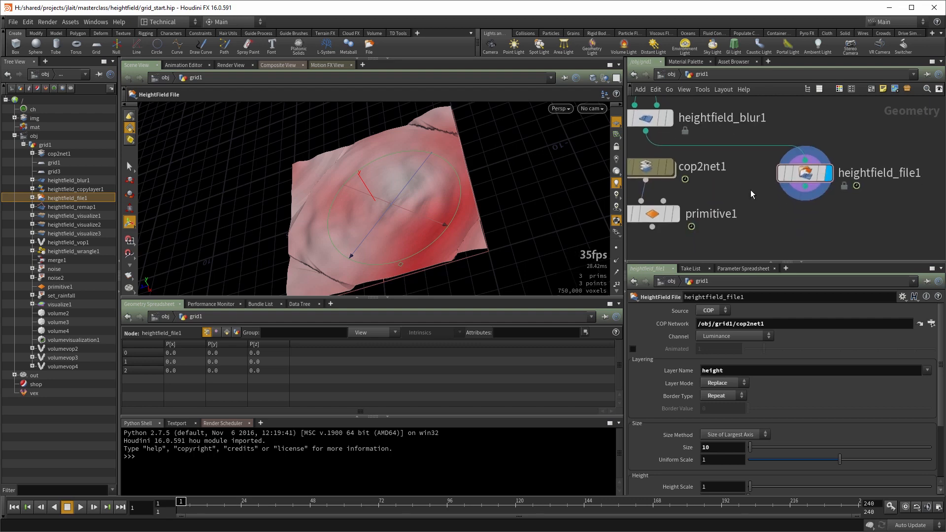
key(u)
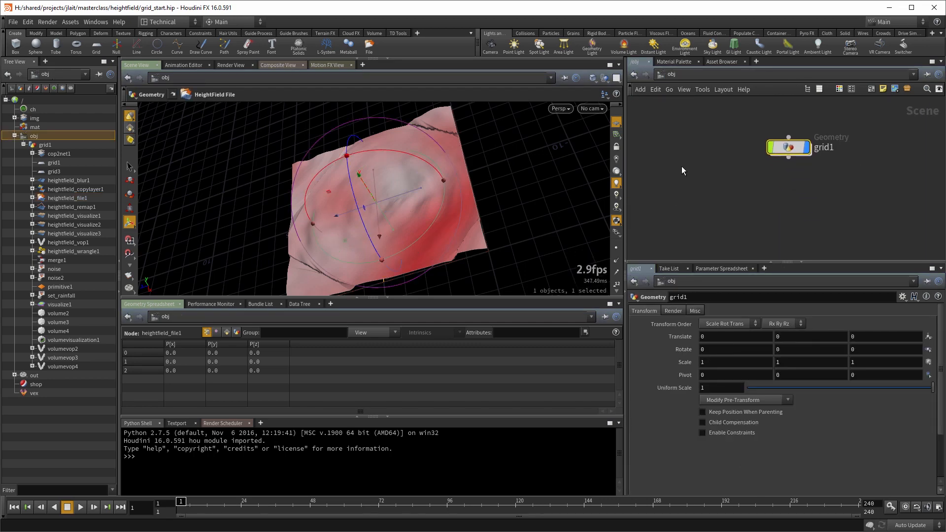
alt+right_drag(483, 141, 705, 180)
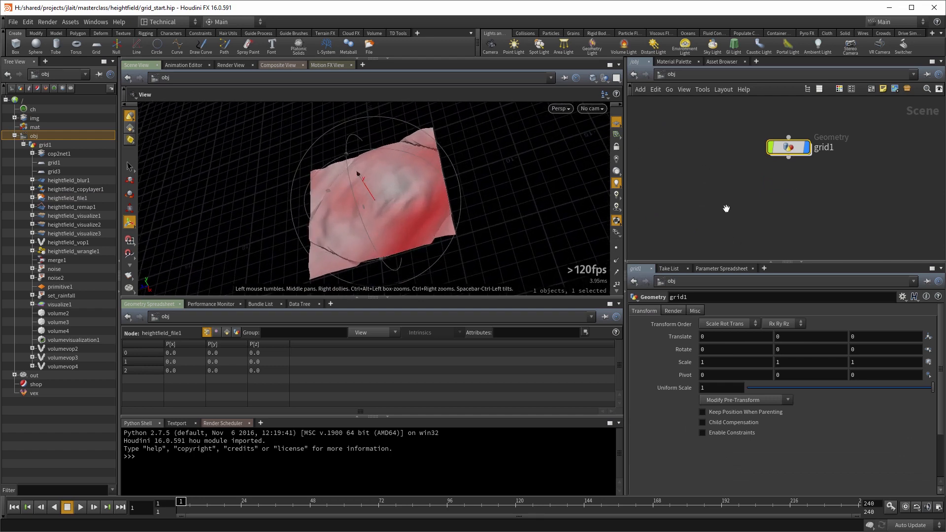
key(Tab)
text(cop)
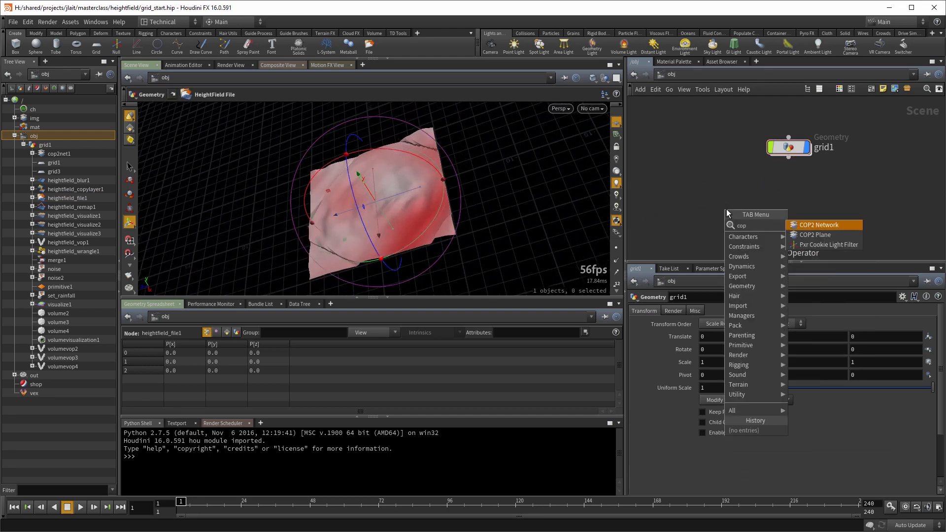
key(Down)
key(Return)
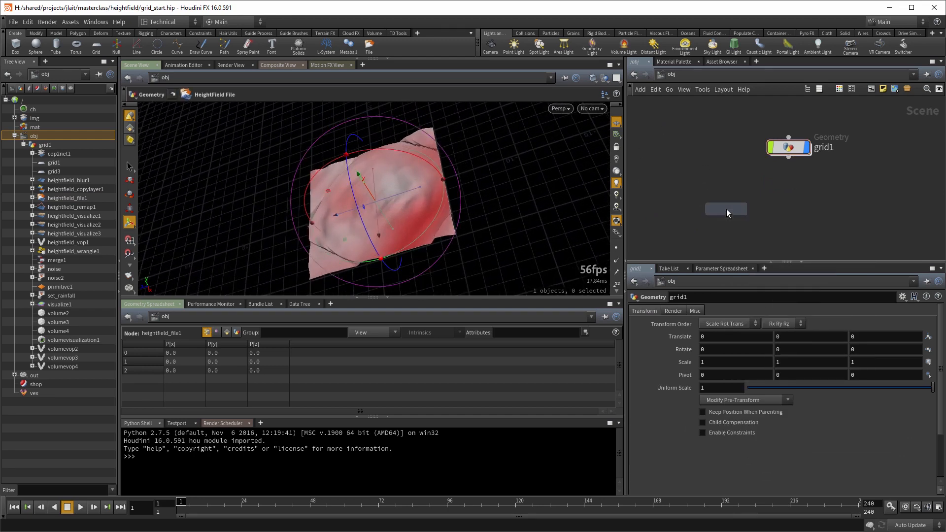
click(726, 209)
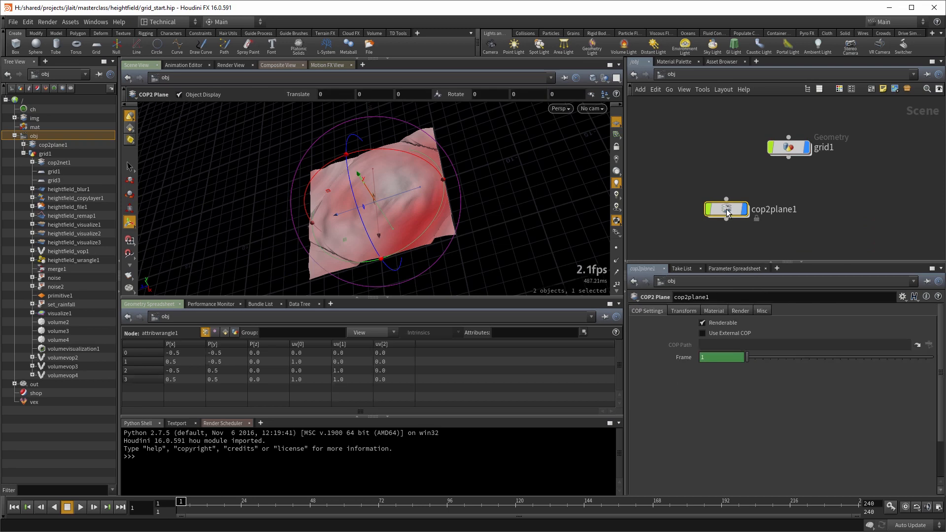
Raise cop2plane1 above the terrain to a Y translation of 0.717511 and set its Uniform Scale to 5
alt+drag(362, 167, 391, 163)
click(675, 312)
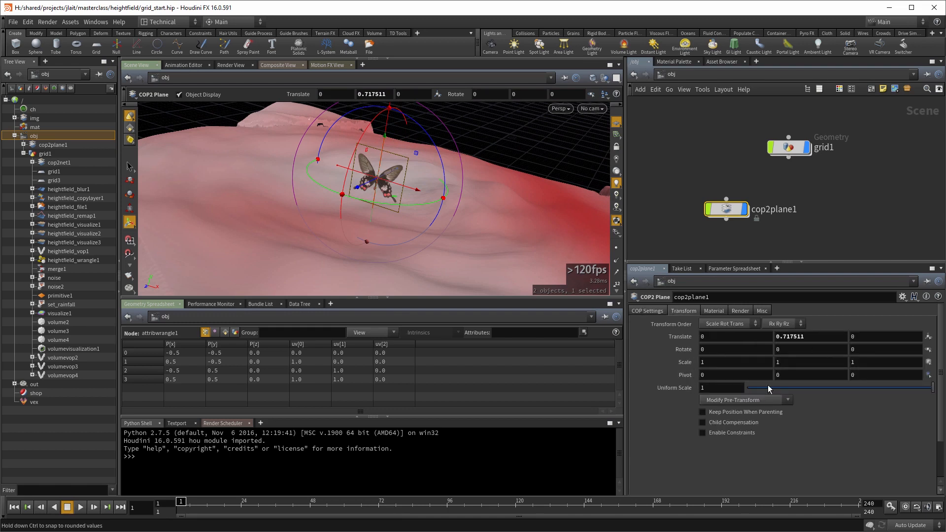
middle_drag(734, 388, 917, 409)
key(Escape)
drag(469, 200, 532, 212)
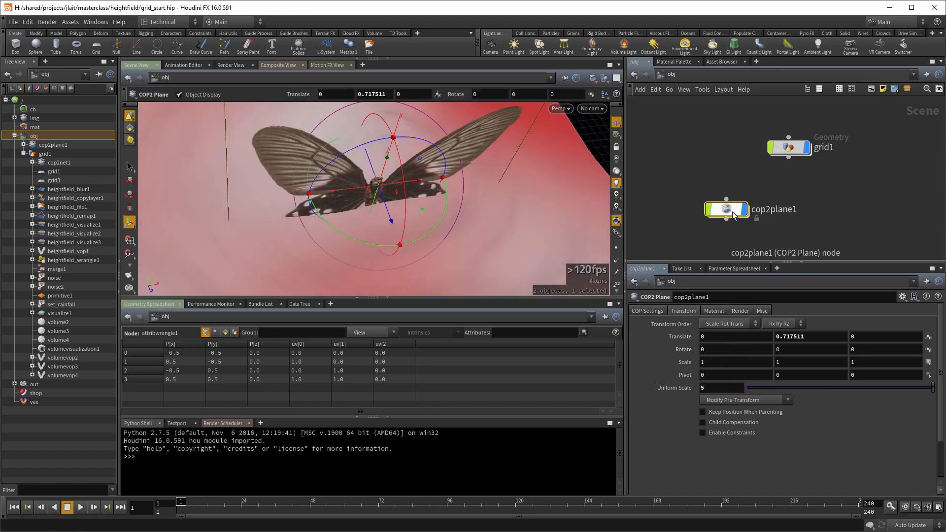
Inside cop2plane1's compositing network, add a Bright node fed by default_pic
double_click(732, 211)
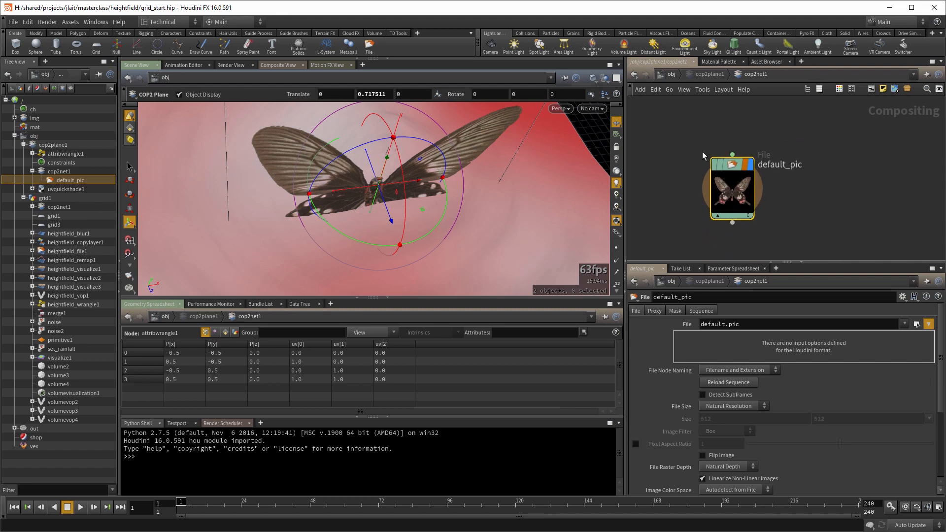
middle_drag(672, 245, 665, 149)
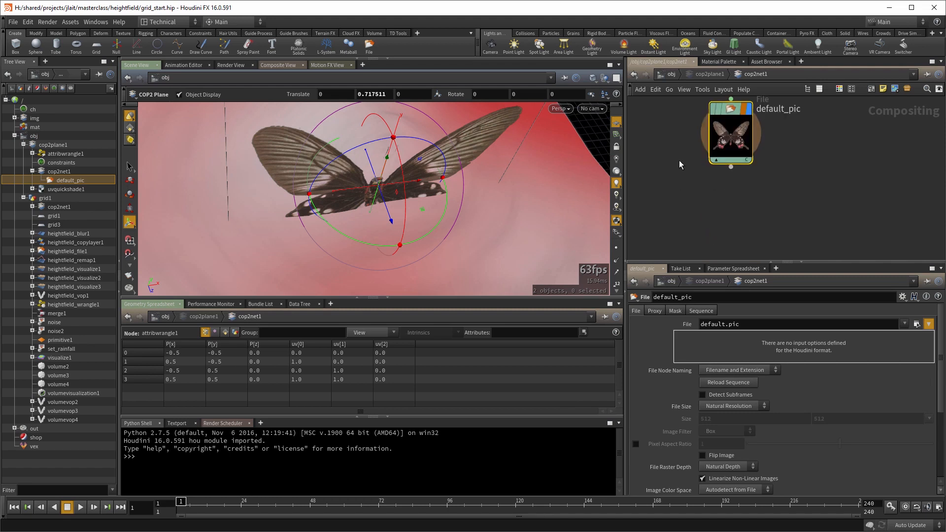
key(Tab)
text(bri)
key(Return)
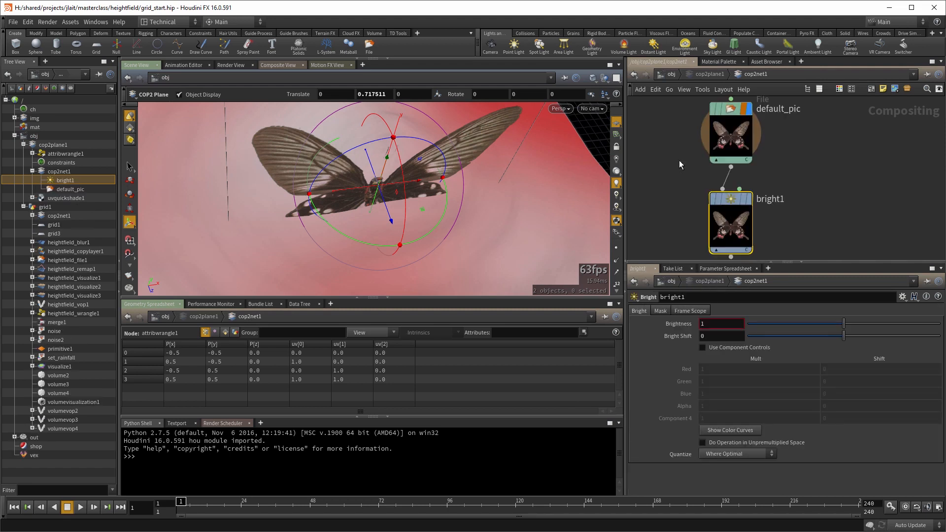
Make bright1 the network's render node and raise its Brightness to 1.979
click(730, 206)
drag(849, 324, 937, 331)
key(Escape)
drag(508, 221, 457, 202)
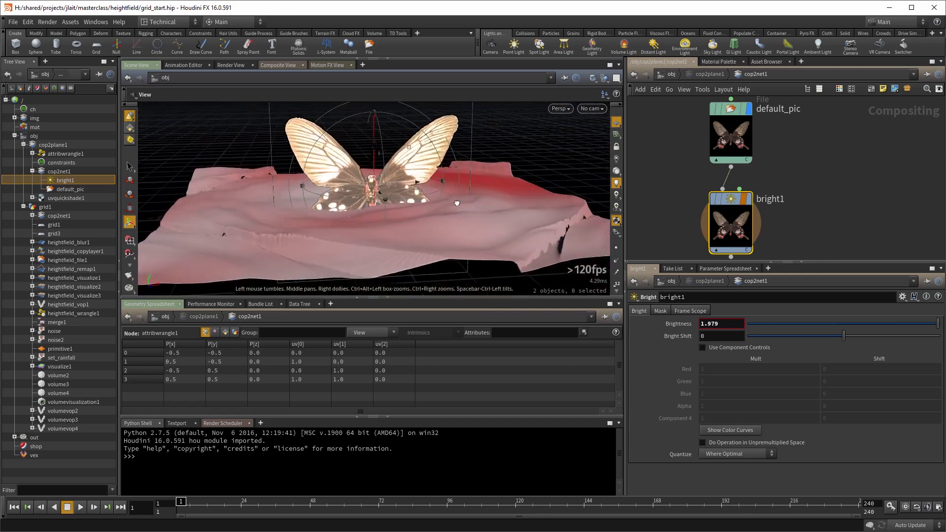
middle_drag(518, 170, 518, 223)
Add a Blur node after bright1 as the network's render node and raise its Size to 31.3
key(Tab)
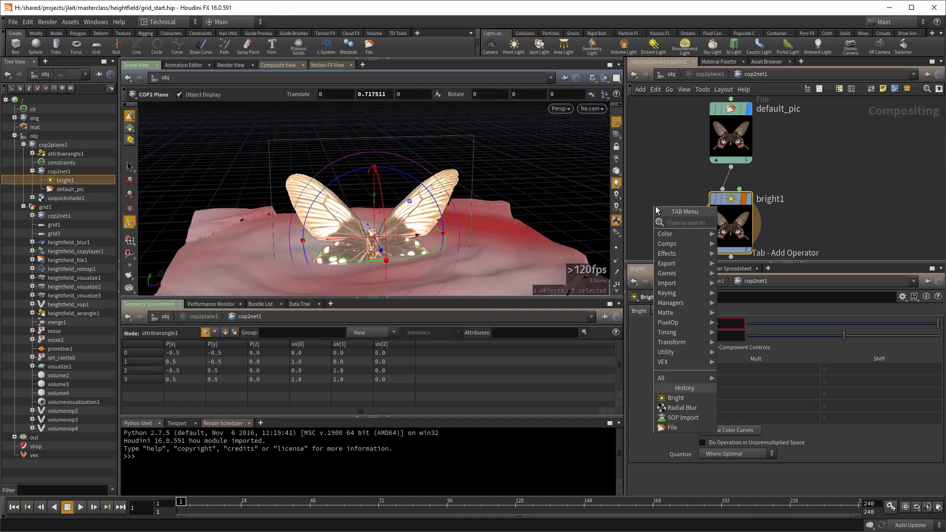
text(blur)
key(Return)
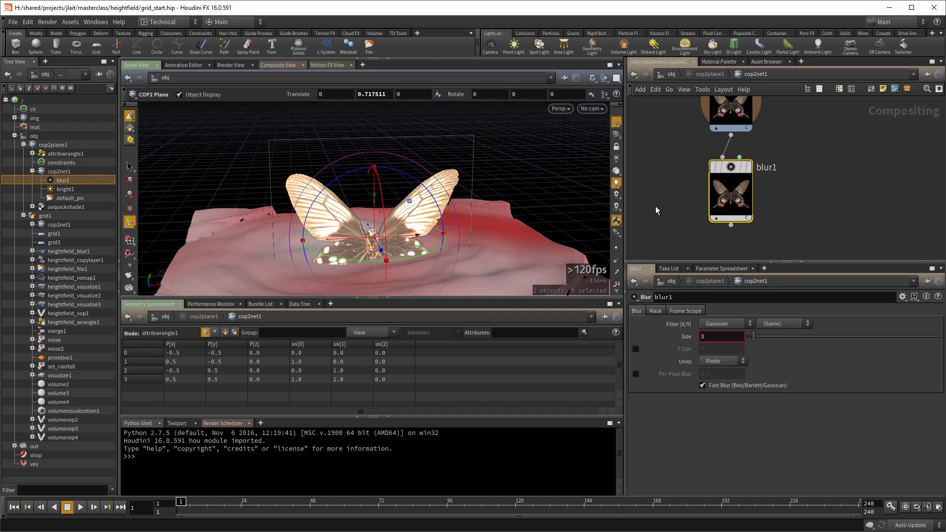
click(748, 166)
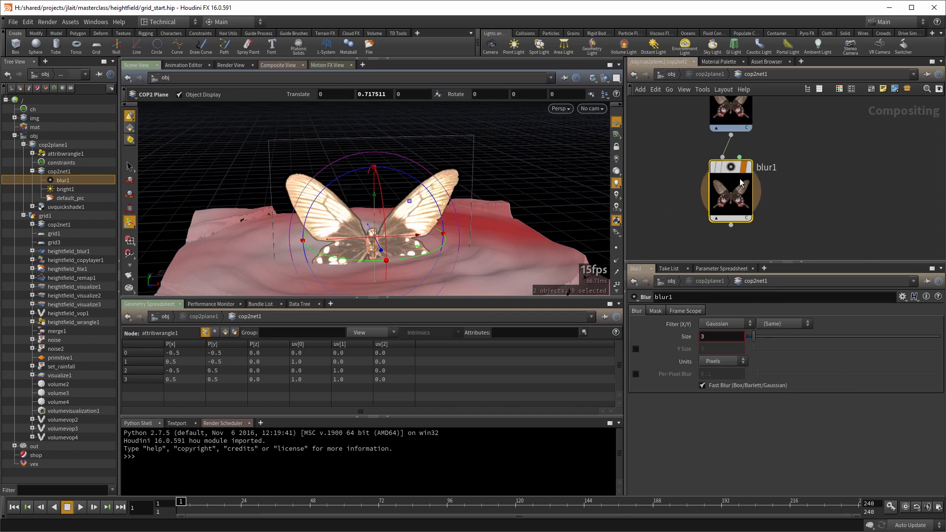
drag(763, 339, 807, 345)
Examine the blurred butterfly plane against the terrain, switching between wireframe and shaded display and back to shaded
drag(429, 197, 354, 224)
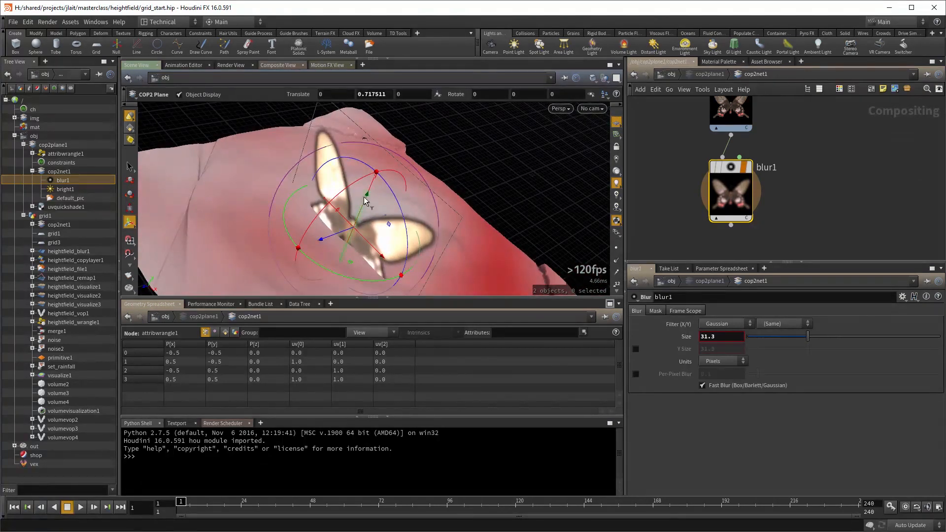
key(space+w)
key(space+w)
key(space+w)
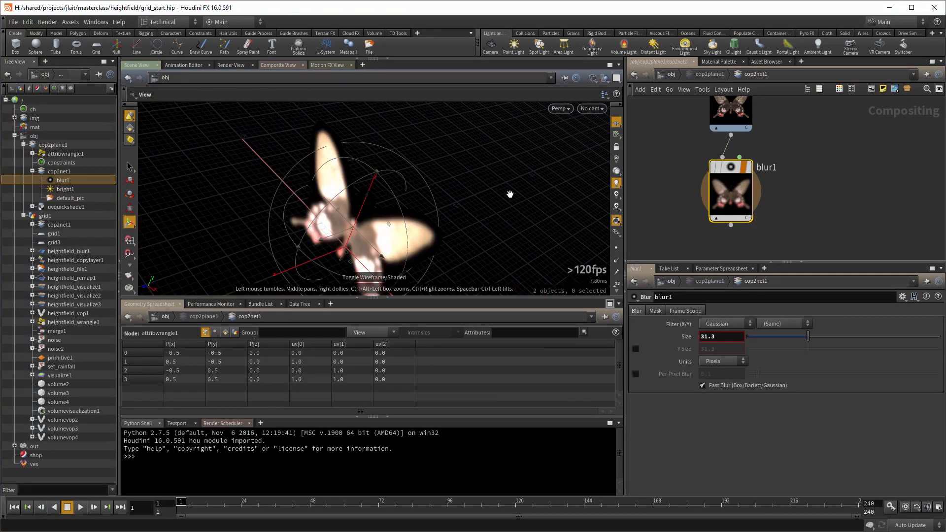
key(space+w)
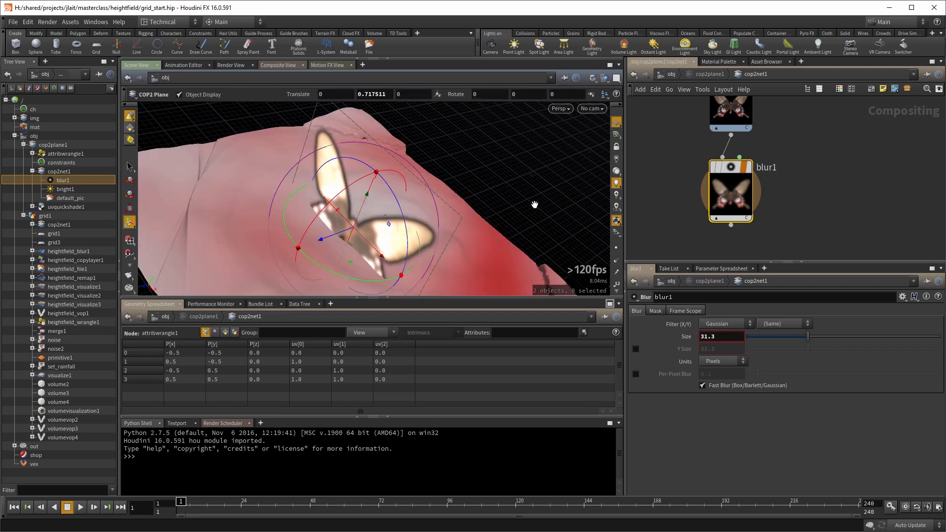
Go up to the object level and enter grid1's geometry network at an empty area beside the heightfield nodes
key(u)
key(u)
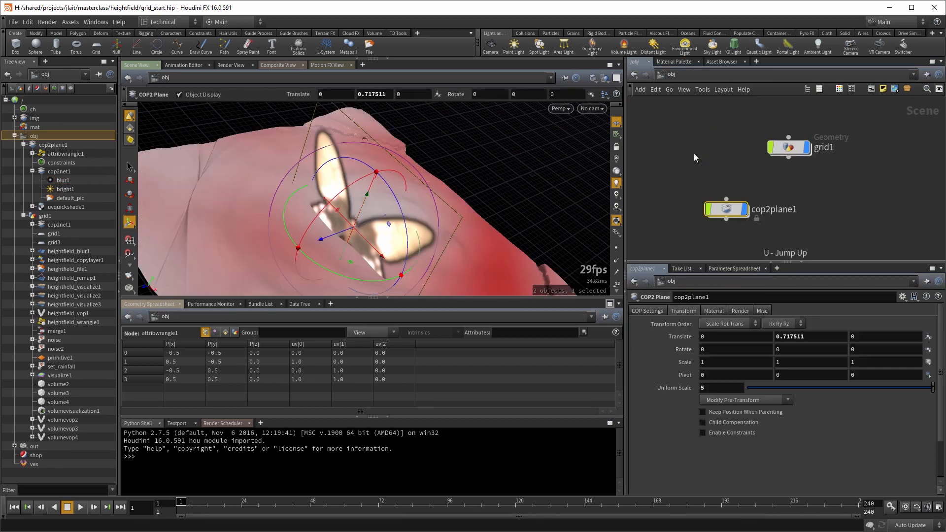
alt+drag(398, 231, 307, 193)
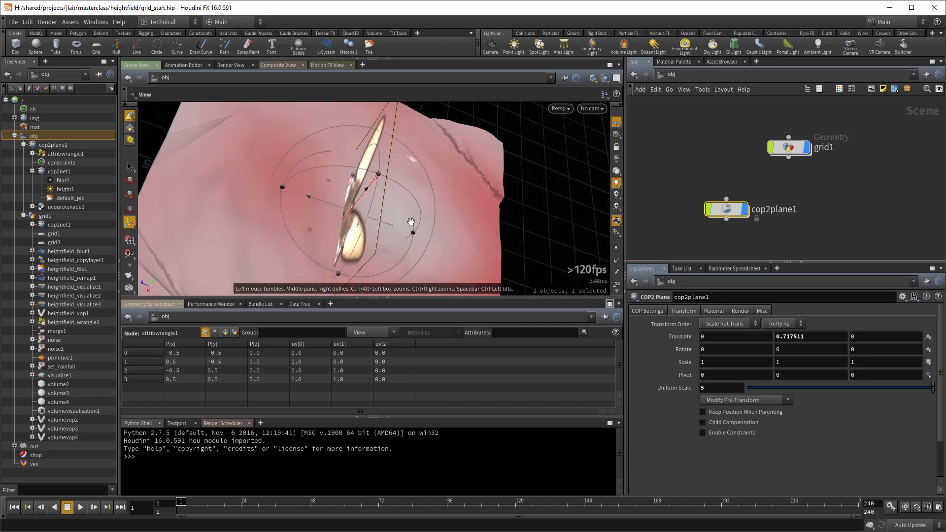
drag(353, 178, 415, 153)
alt+drag(525, 237, 374, 235)
double_click(788, 147)
middle_drag(773, 159, 680, 253)
scroll(787, 157, down, 3)
middle_drag(775, 130, 740, 286)
middle_drag(745, 178, 753, 161)
scroll(757, 172, down, 2)
middle_drag(744, 233, 763, 143)
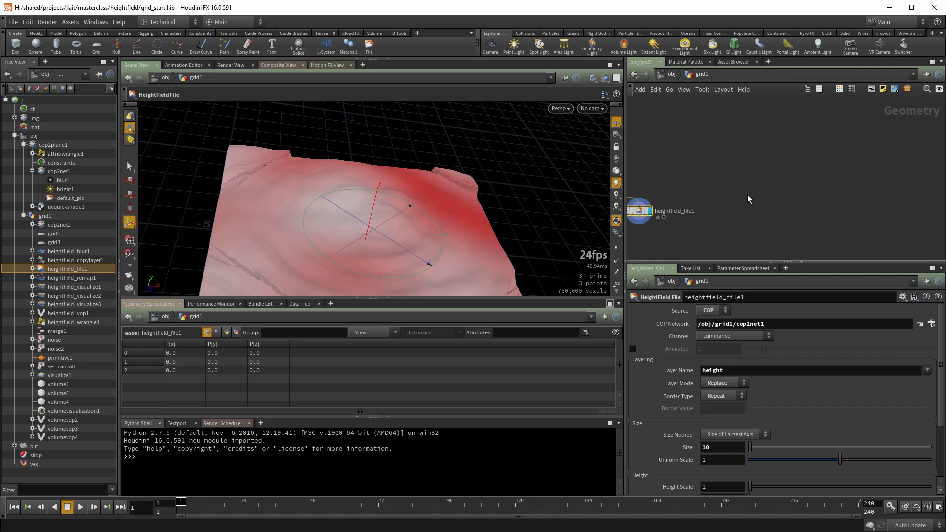
middle_drag(746, 194, 759, 179)
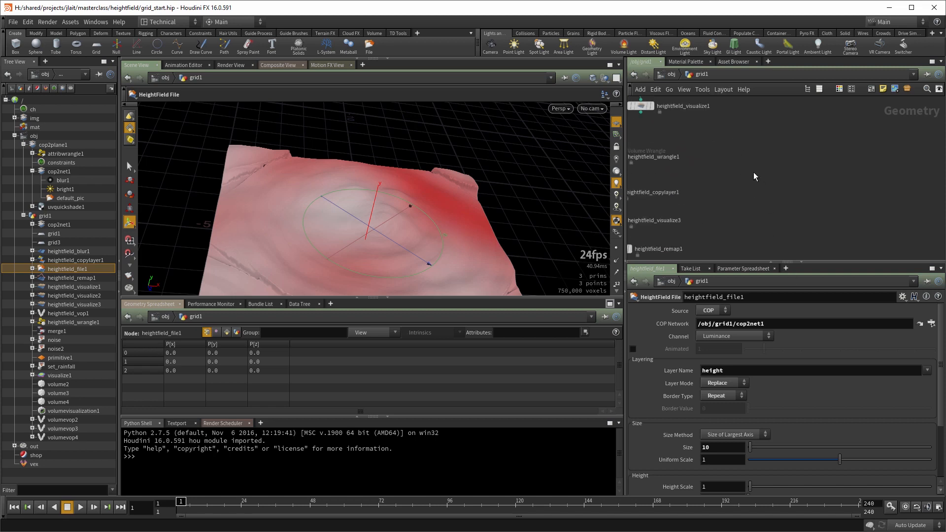
middle_drag(765, 142, 743, 149)
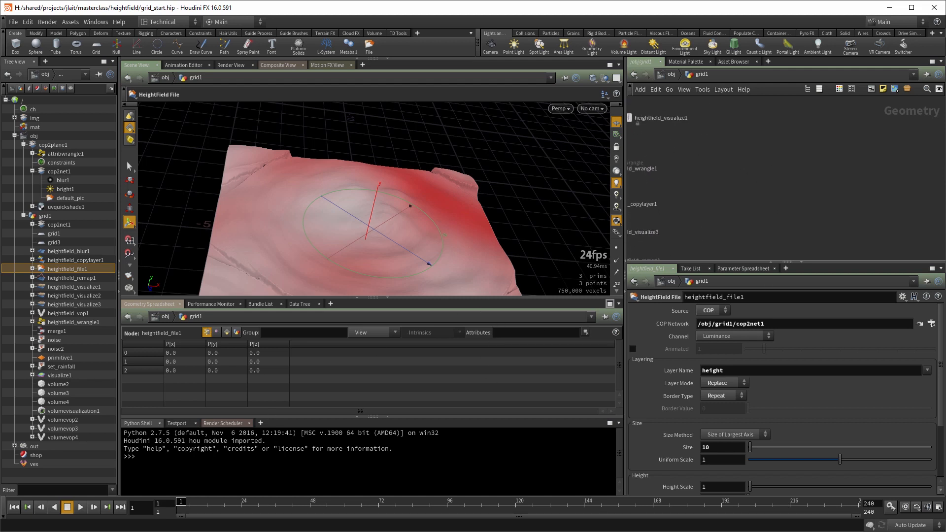
Switch to the web browser, open the OpenTopography site from the search results and go to its Raster data listing
key(alt+Tab)
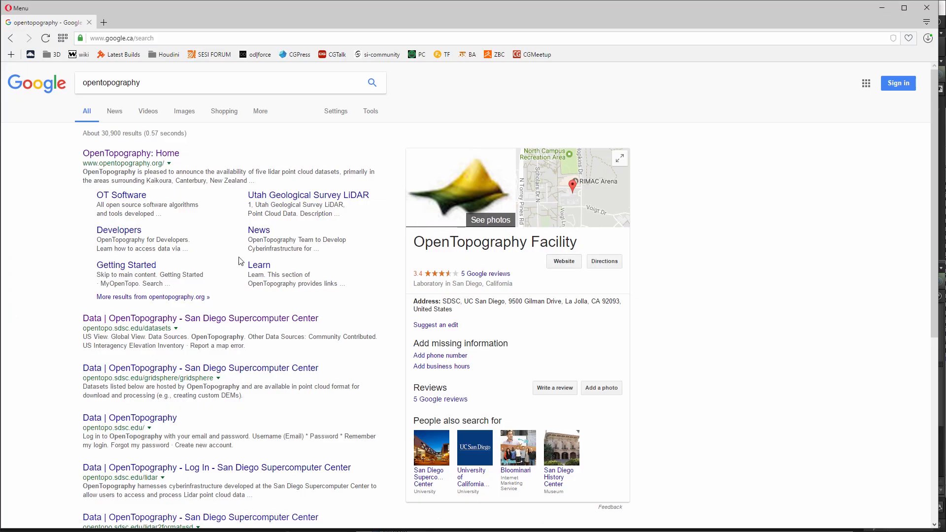
click(140, 155)
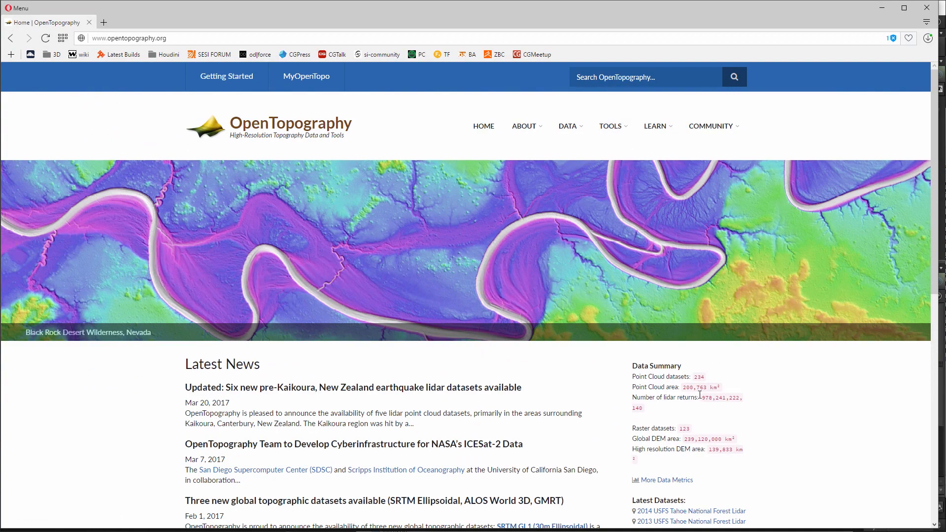
scroll(662, 442, down, 3)
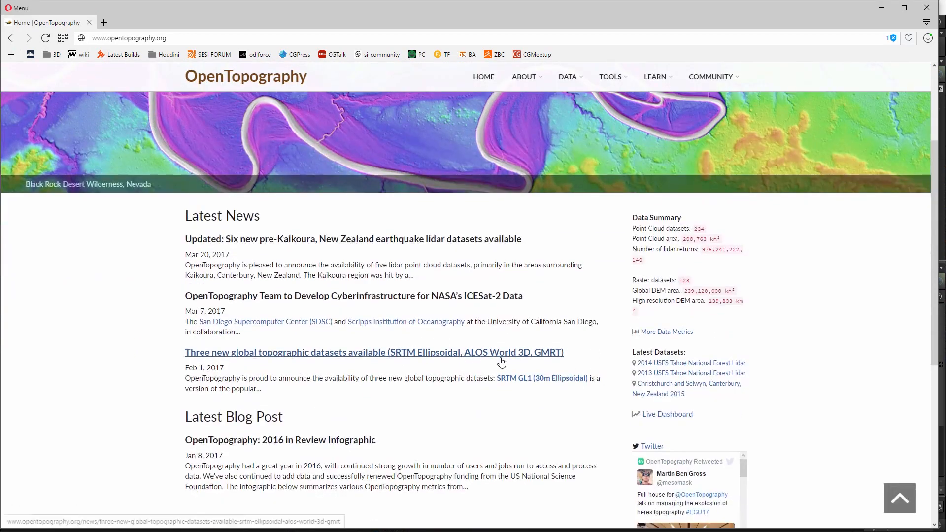
scroll(523, 298, up, 3)
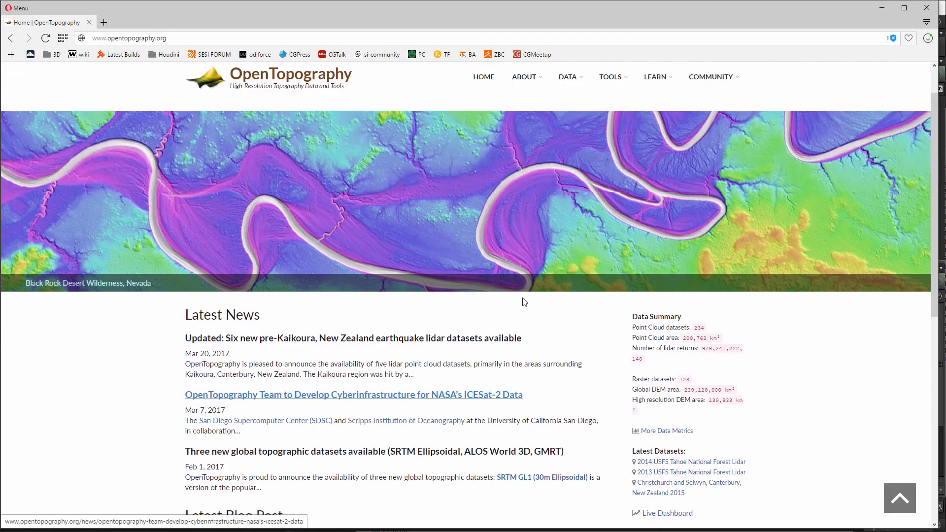
mouse_move(567, 126)
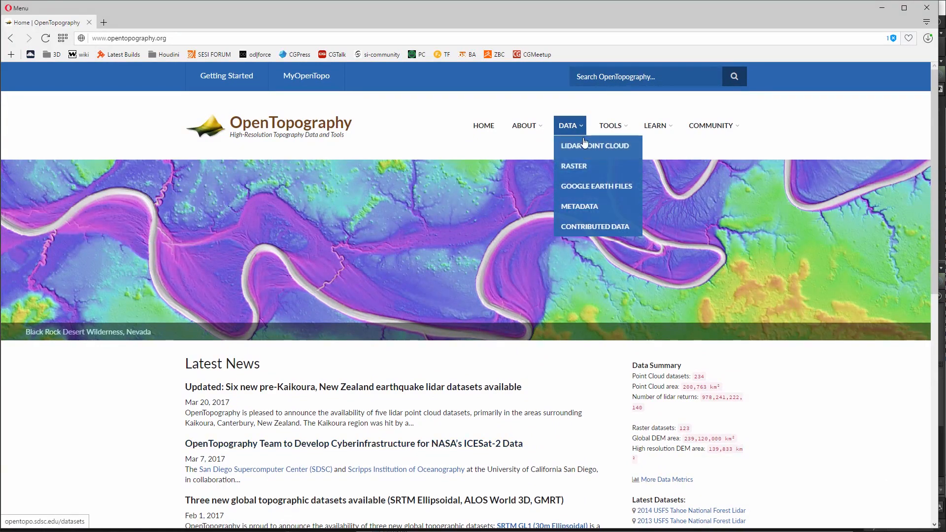
click(586, 167)
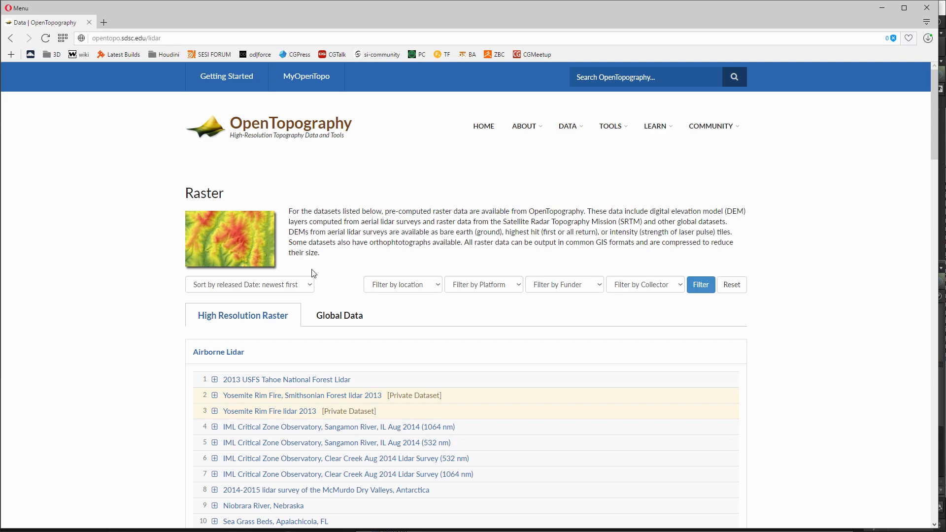
Open the global satellite dataset Shuttle Radar Topography Mission (SRTM GL1) Global 30m Ellipsoidal
scroll(312, 274, down, 4)
scroll(252, 251, up, 3)
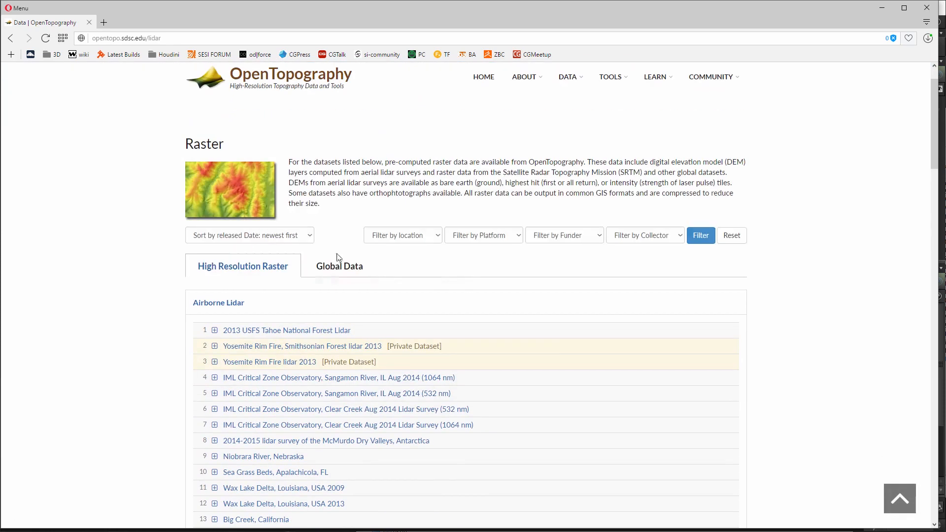
click(343, 269)
click(218, 346)
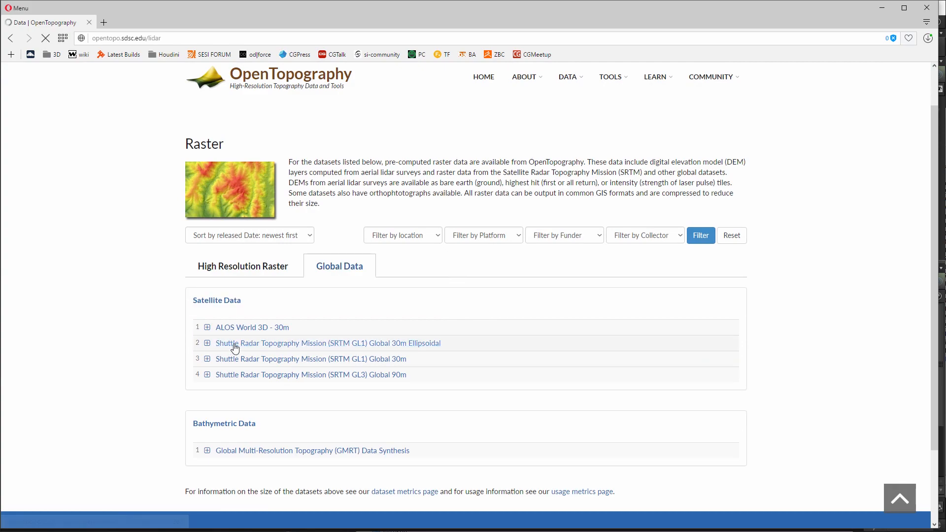
Select a rectangular region of about 125 km² around Mount Aso in southern Japan as the area of data to process
scroll(448, 314, down, 7)
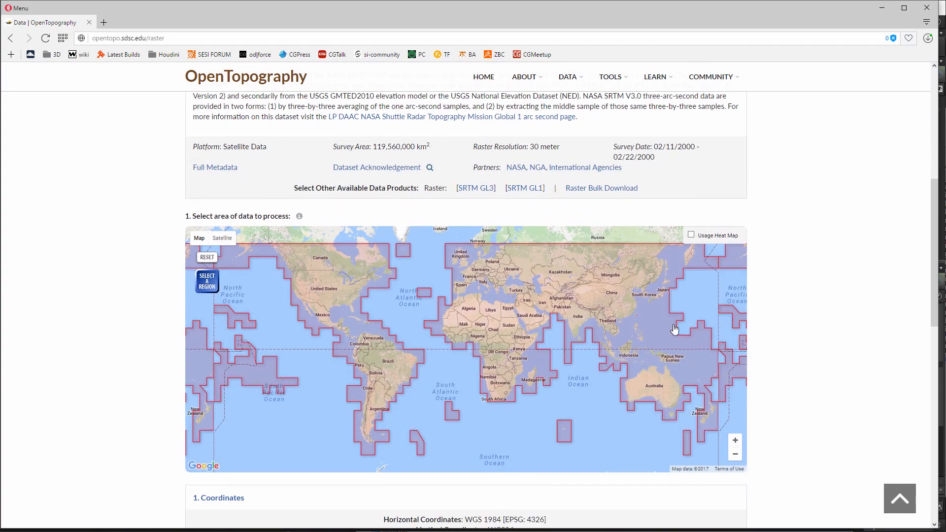
drag(651, 311, 440, 357)
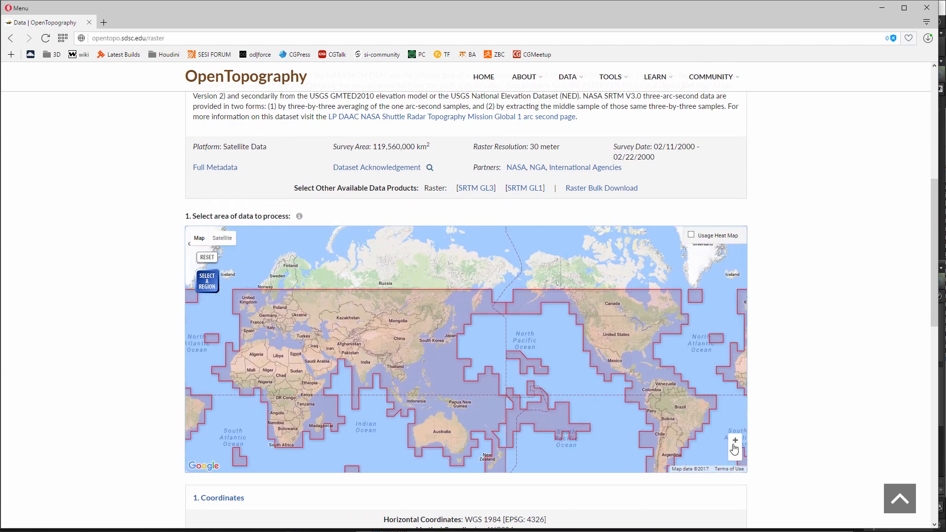
click(734, 440)
click(734, 440)
click(734, 440)
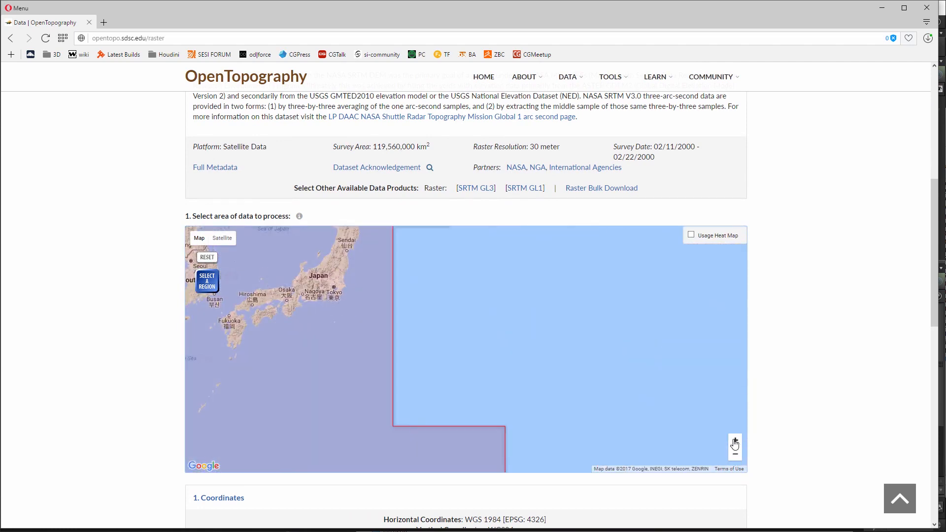
click(734, 440)
drag(292, 315, 585, 374)
drag(412, 363, 535, 337)
click(734, 441)
click(735, 441)
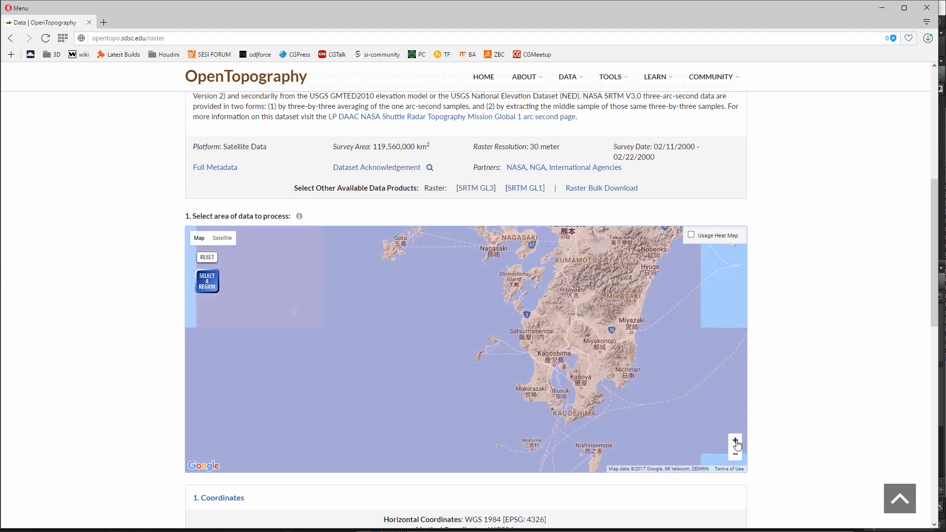
click(735, 440)
drag(608, 305, 431, 412)
drag(496, 344, 449, 413)
click(734, 441)
click(734, 441)
drag(378, 337, 441, 361)
mouse_move(325, 310)
mouse_down()
mouse_move(379, 334)
mouse_move(326, 304)
mouse_up()
click(207, 280)
drag(374, 337, 463, 421)
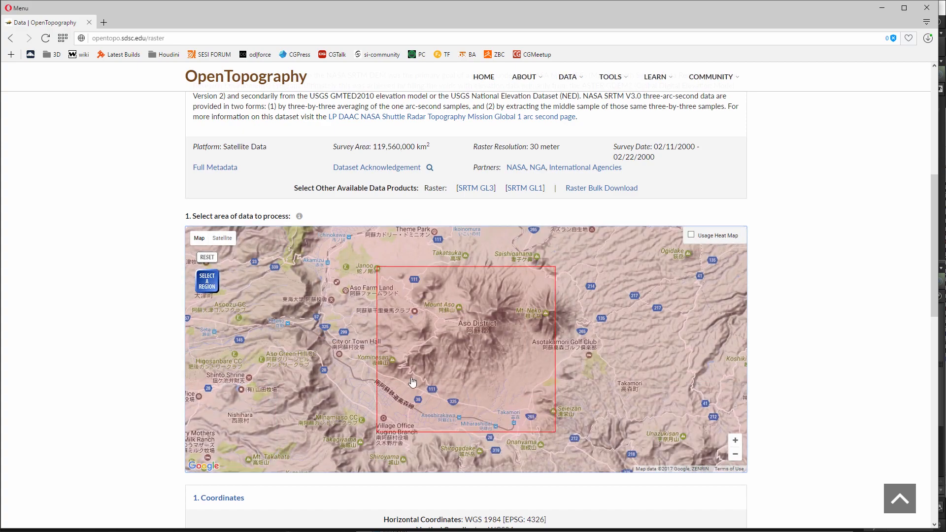
Review the selection coordinates, data output format choices, visualization options and job description fields of the raster request
scroll(180, 385, down, 4)
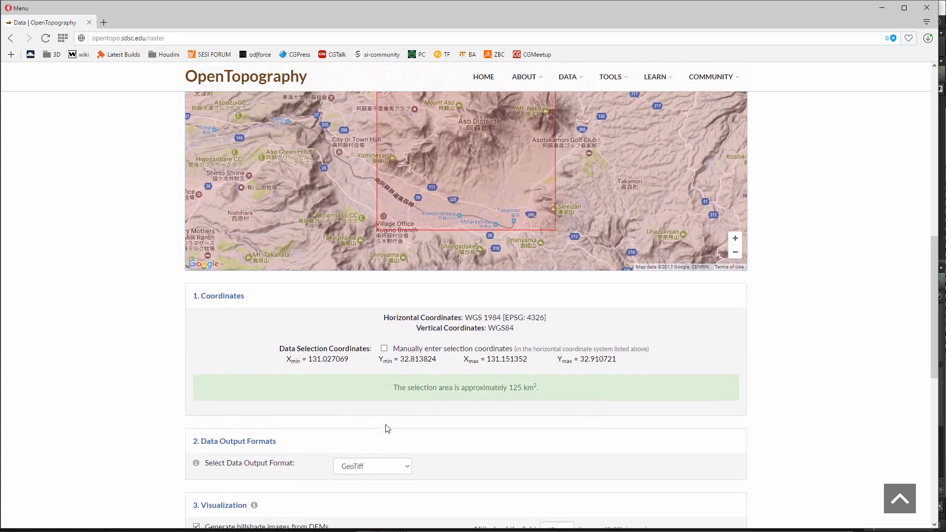
scroll(447, 362, down, 4)
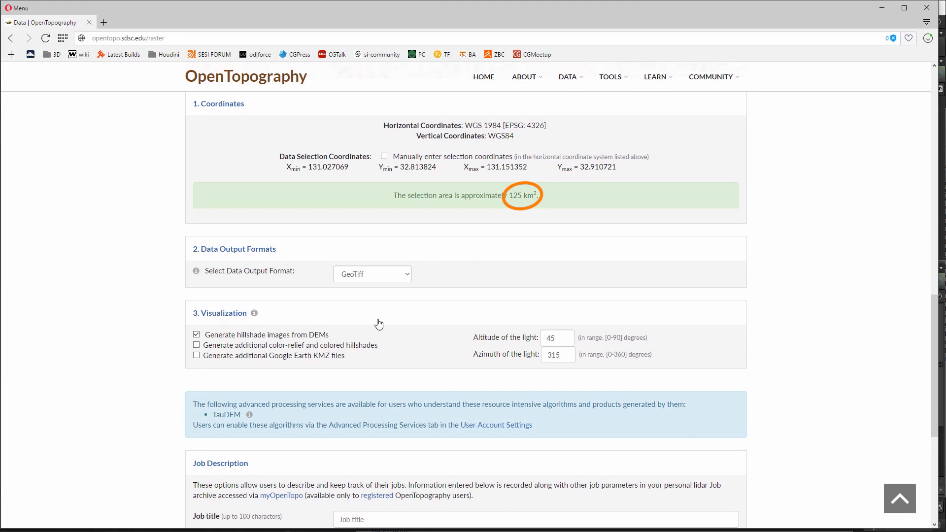
scroll(379, 324, down, 1)
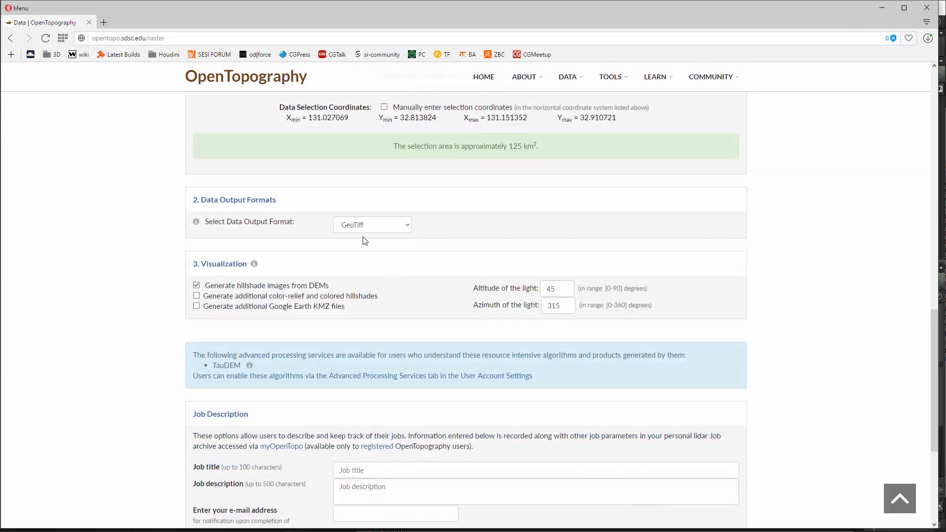
click(407, 225)
click(408, 229)
click(110, 279)
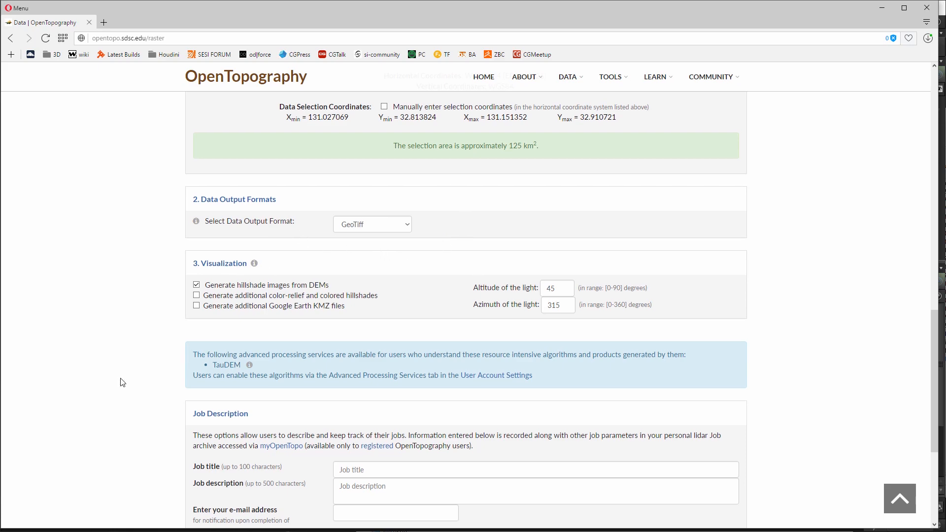
scroll(121, 383, down, 5)
scroll(121, 382, up, 7)
scroll(122, 382, down, 5)
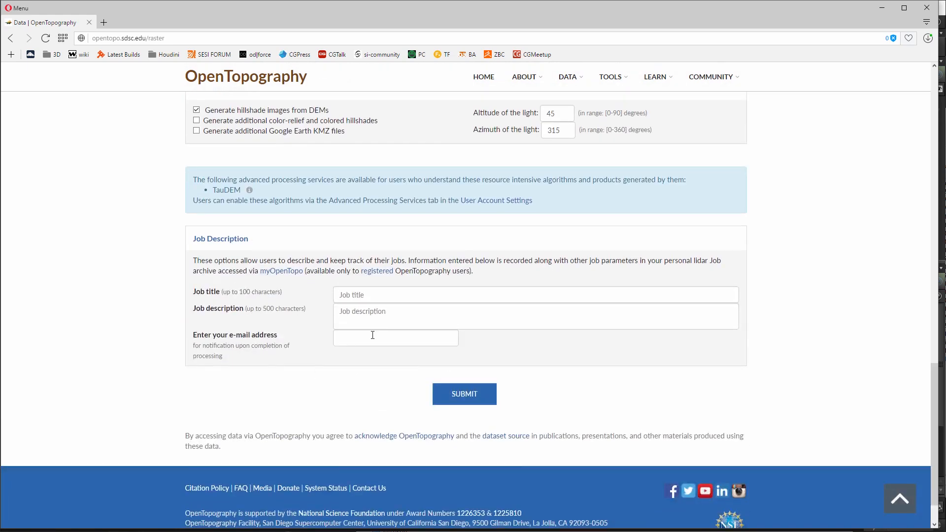
scroll(131, 306, up, 3)
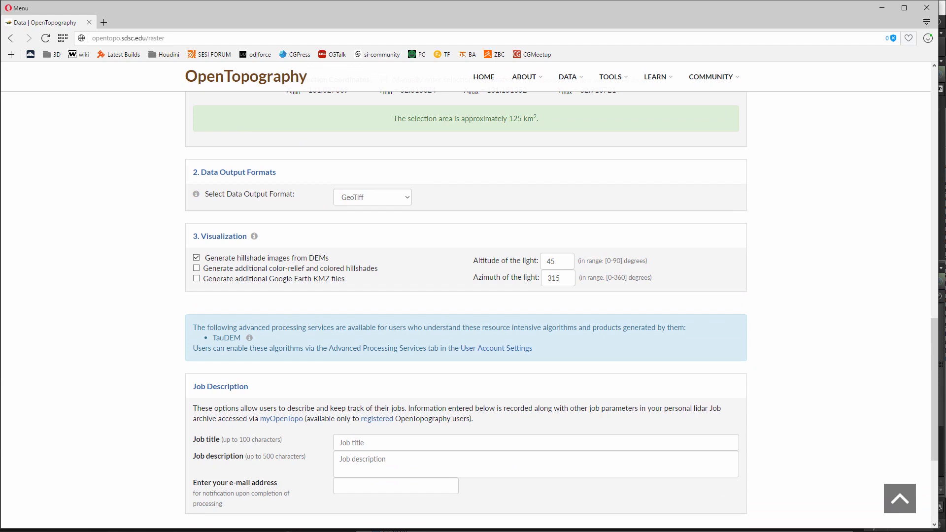
Switch back to Houdini and place a new HeightField File node in an empty area of grid1's network
key(alt+Tab)
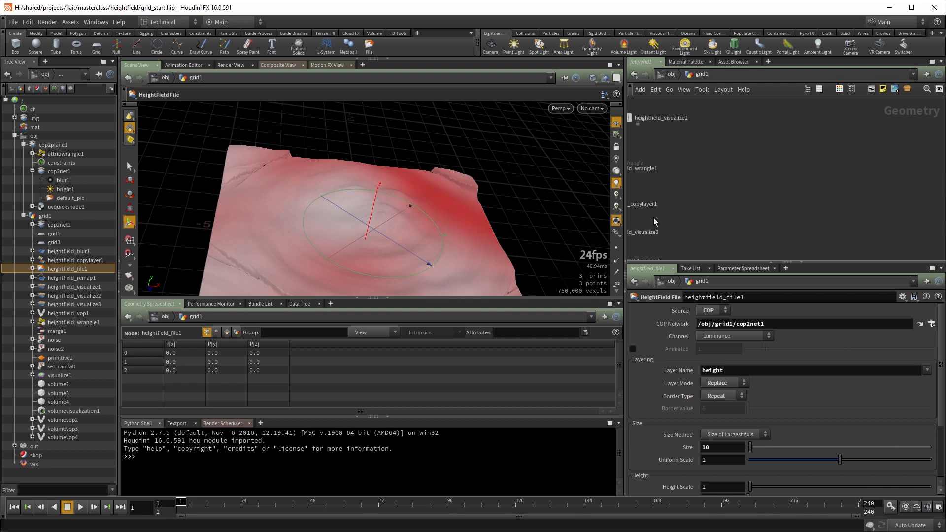
key(Tab)
text(hff)
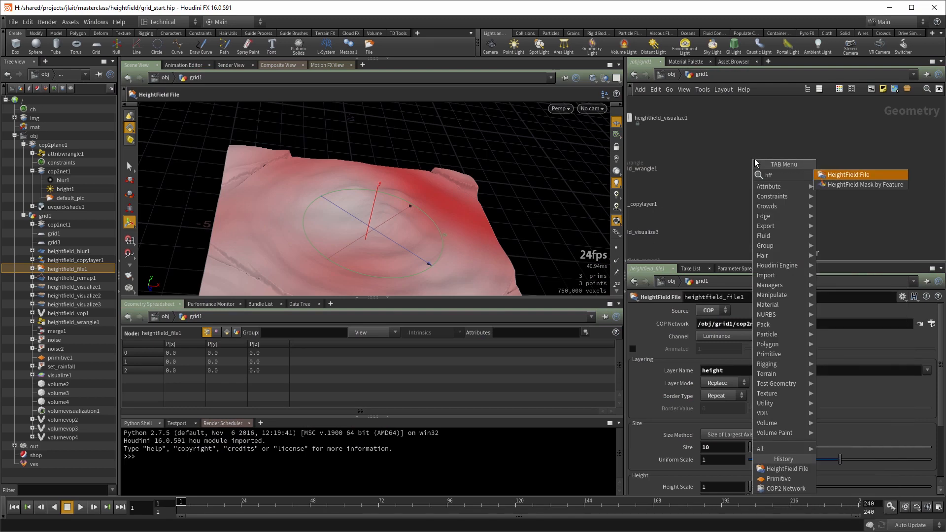
key(Return)
click(755, 159)
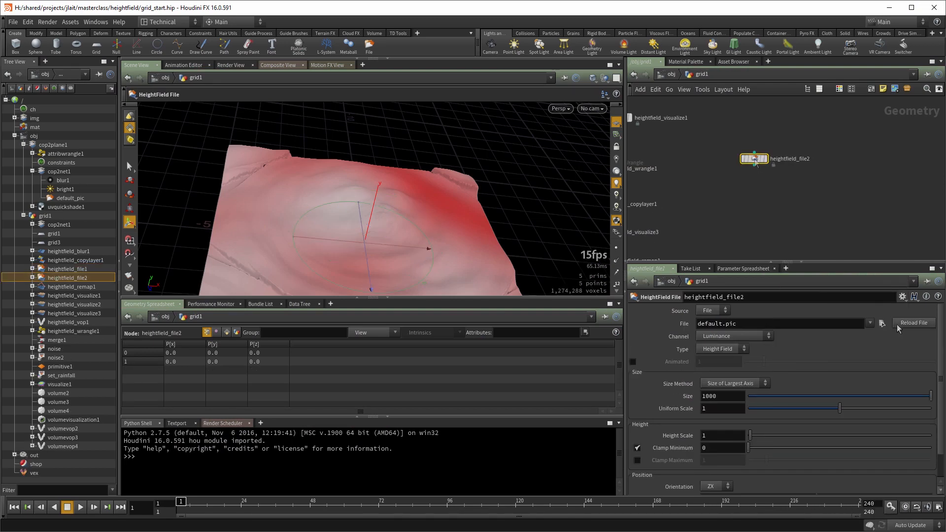
Load $HIP/opentopo/output_srtm.tif into heightfield_file2 and display that node in the viewport
click(882, 323)
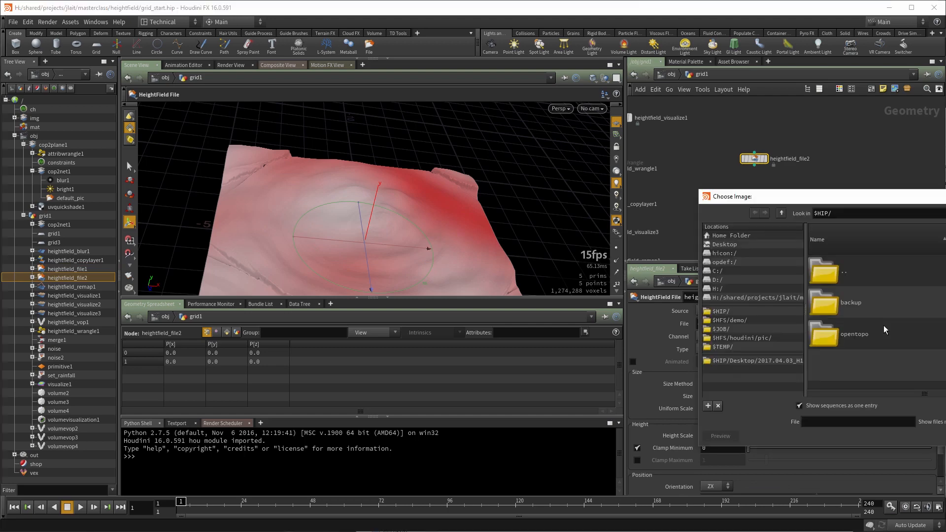
click(862, 301)
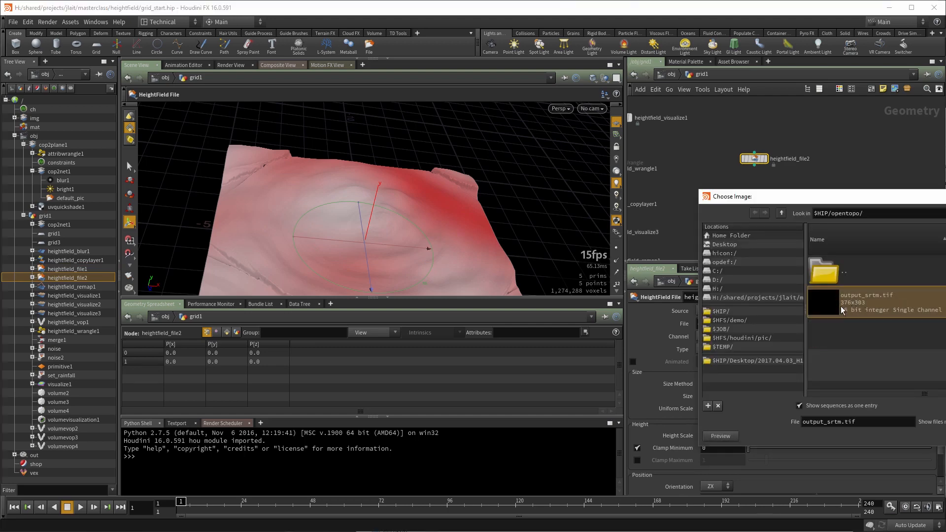
double_click(852, 303)
click(766, 158)
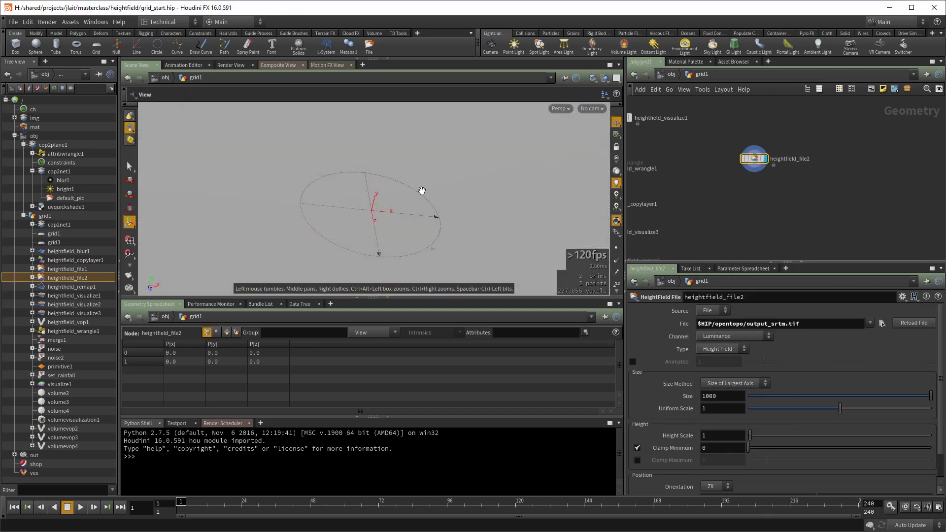
key(space+h)
drag(474, 189, 418, 211)
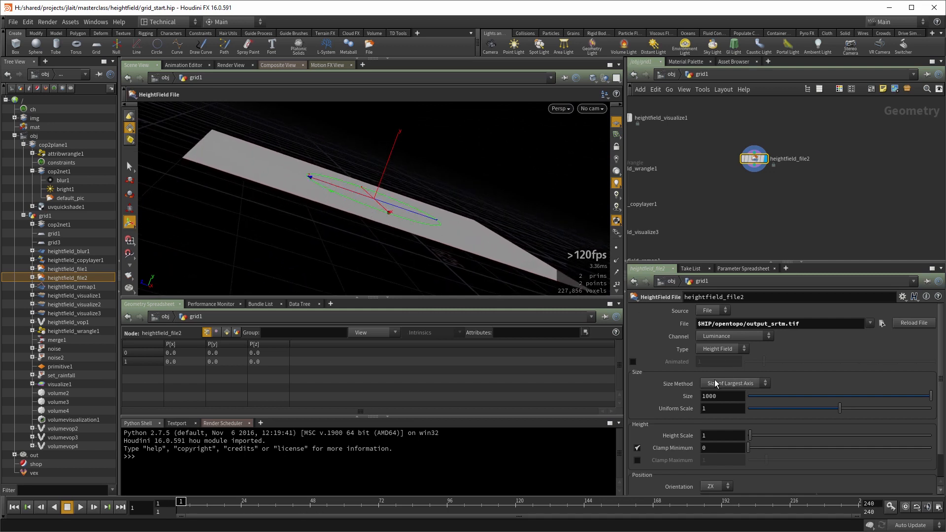
Change heightfield_file2's size method to Grid Spacing with a spacing of 30
click(743, 383)
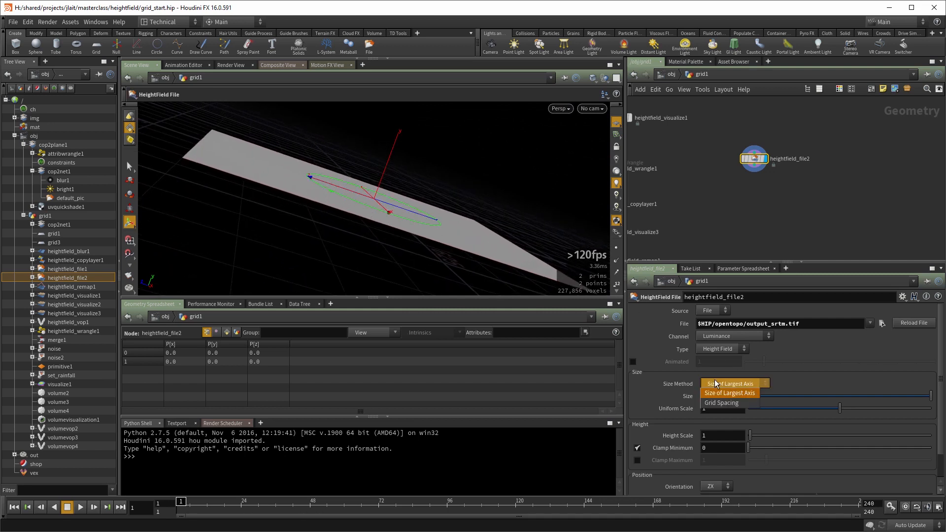
click(726, 403)
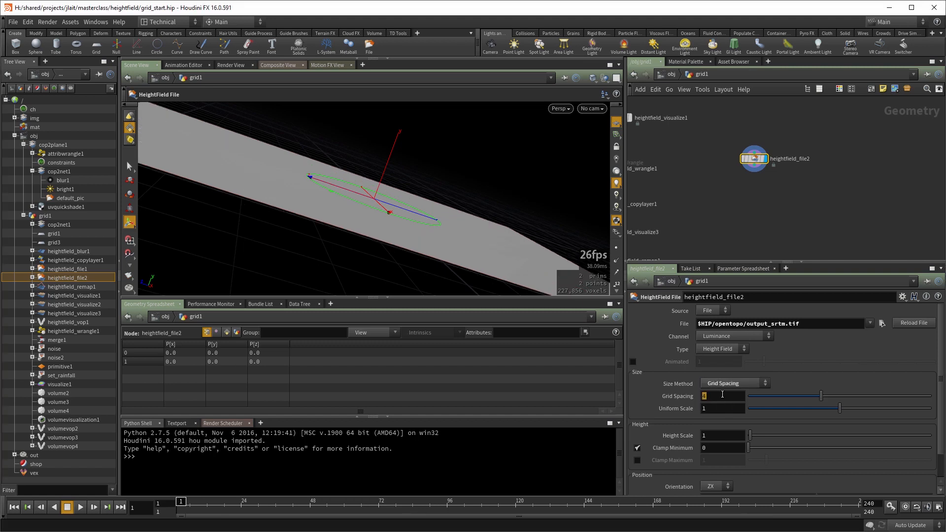
click(722, 394)
text(30)
key(Return)
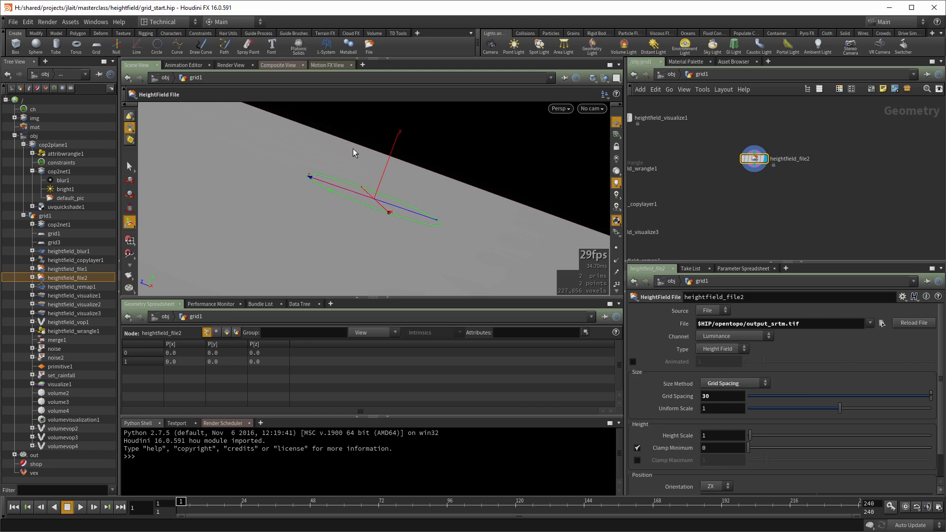
drag(498, 158, 408, 197)
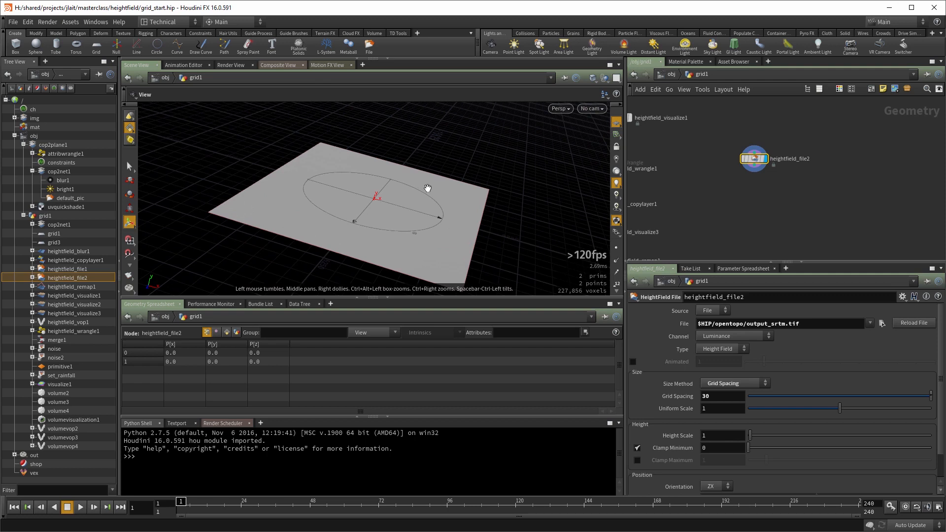
Set heightfield_file2's Height Scale to 65536 and examine the terrain relief up close
key(Return)
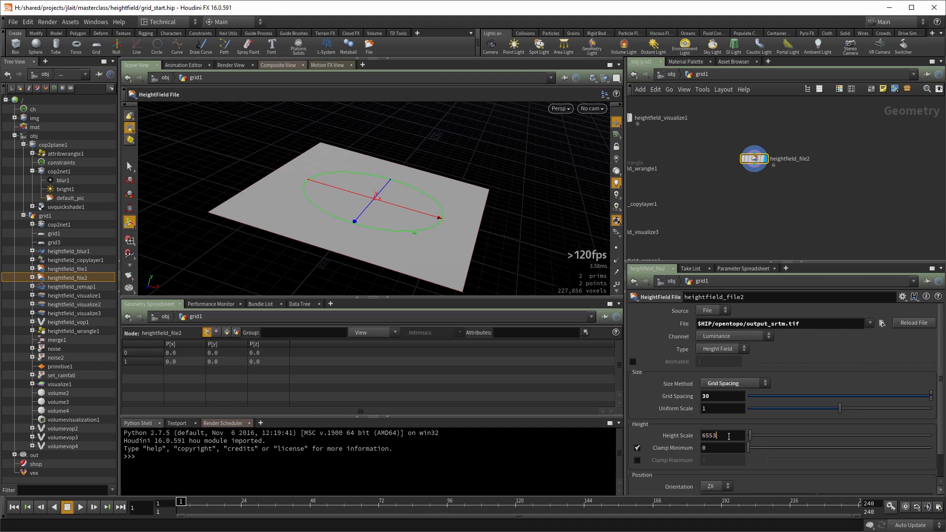
key(Return)
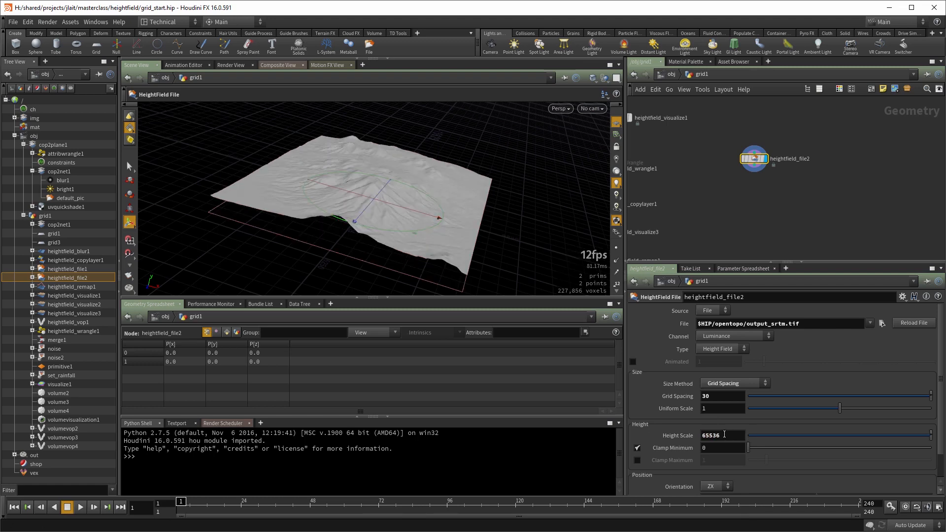
drag(441, 174, 373, 180)
right_drag(382, 247, 463, 209)
drag(463, 209, 496, 238)
drag(450, 219, 450, 142)
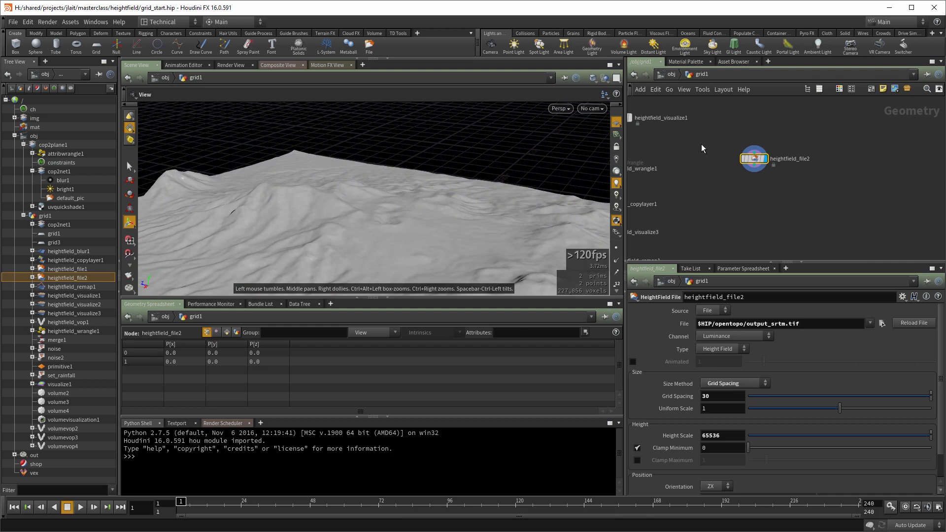
Check heightfield_file2's node info, then switch to the browser and search Google for "height of mt aso"
middle_click(751, 159)
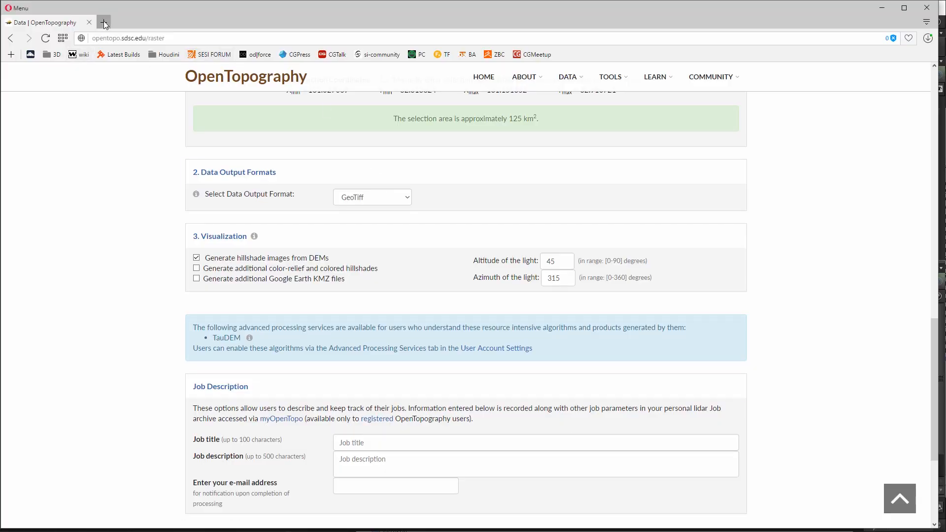
click(104, 22)
text(heig)
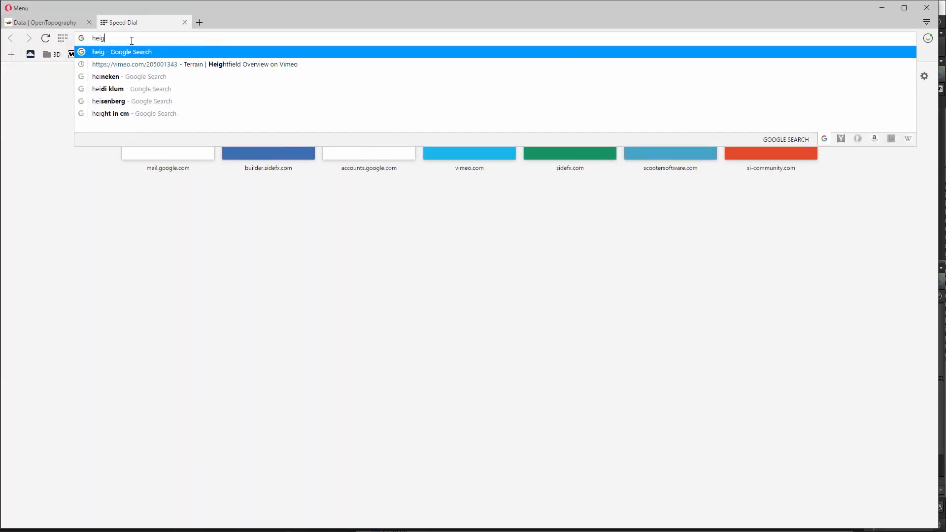
text(ht of mt aso)
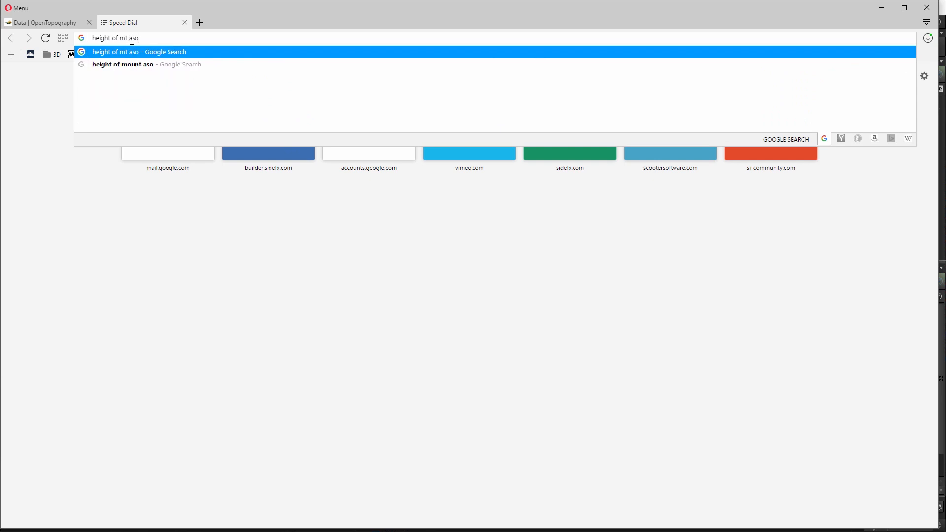
key(Return)
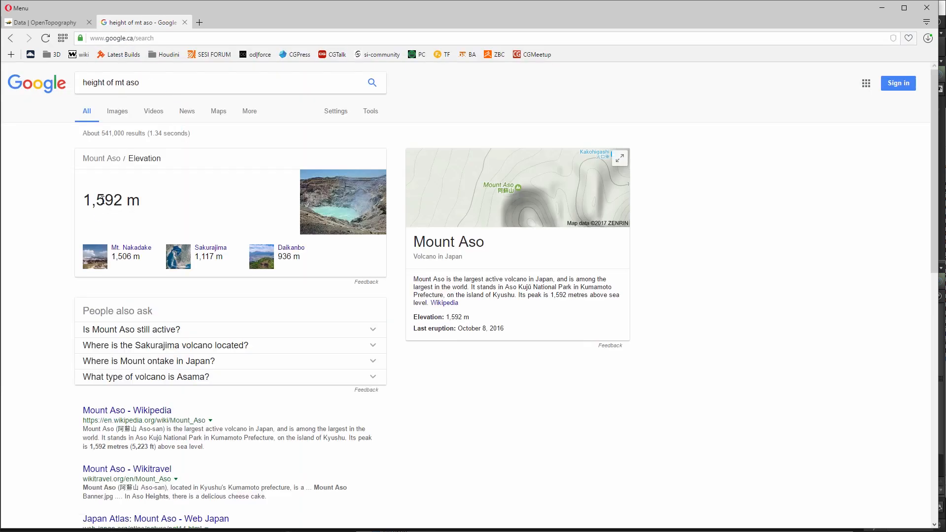
Switch back to Houdini, review heightfield_file2's bounds and voxel resolution in its node info, and examine the terrain's peaks
click(881, 7)
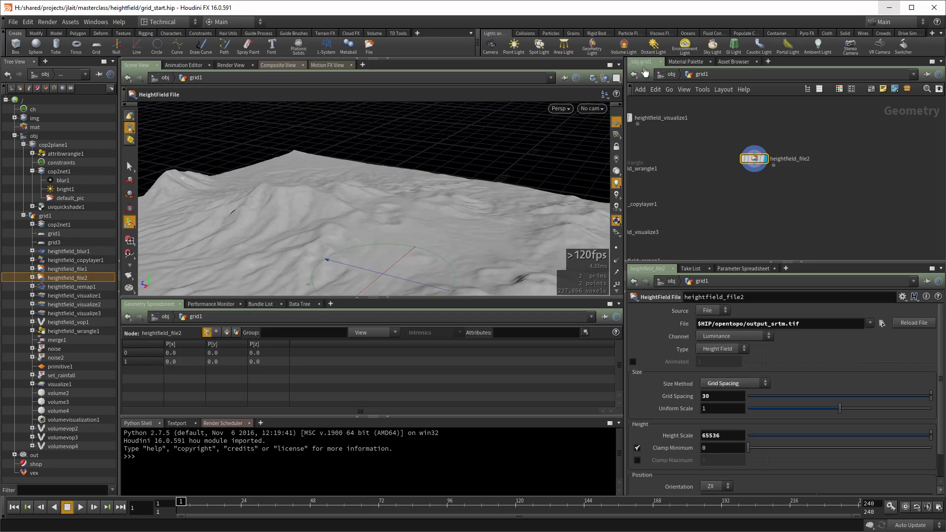
middle_click(754, 159)
mouse_move(387, 201)
alt+mouse_down()
mouse_move(403, 308)
mouse_move(386, 205)
mouse_move(363, 220)
mouse_move(380, 249)
mouse_move(383, 215)
alt+mouse_up()
alt+right_drag(382, 215, 310, 224)
alt+middle_drag(310, 224, 327, 180)
alt+drag(328, 180, 373, 167)
alt+middle_drag(373, 167, 454, 264)
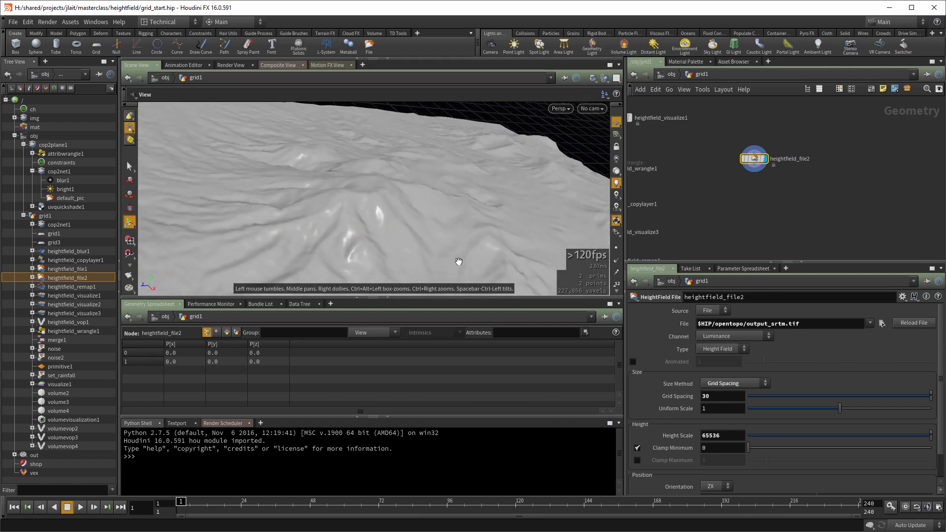
alt+drag(454, 264, 431, 223)
middle_drag(749, 198, 687, 220)
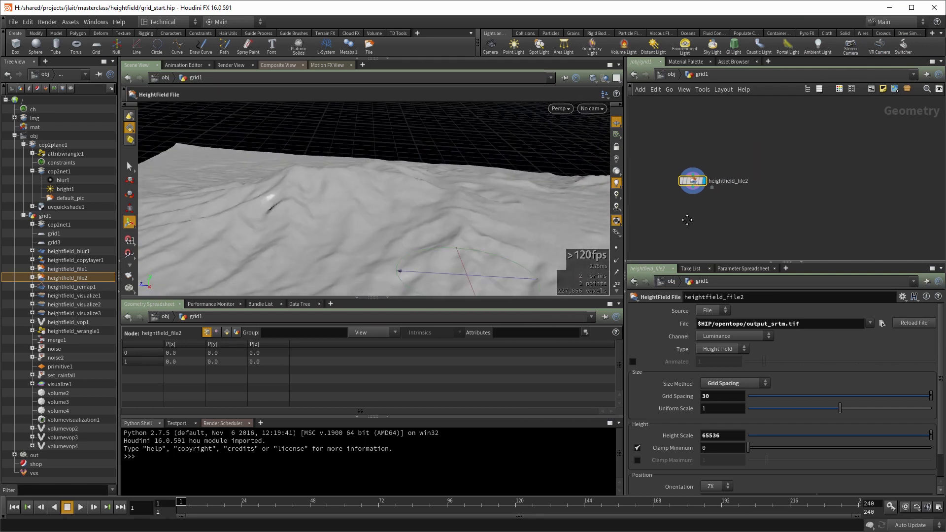
scroll(701, 214, up, 2)
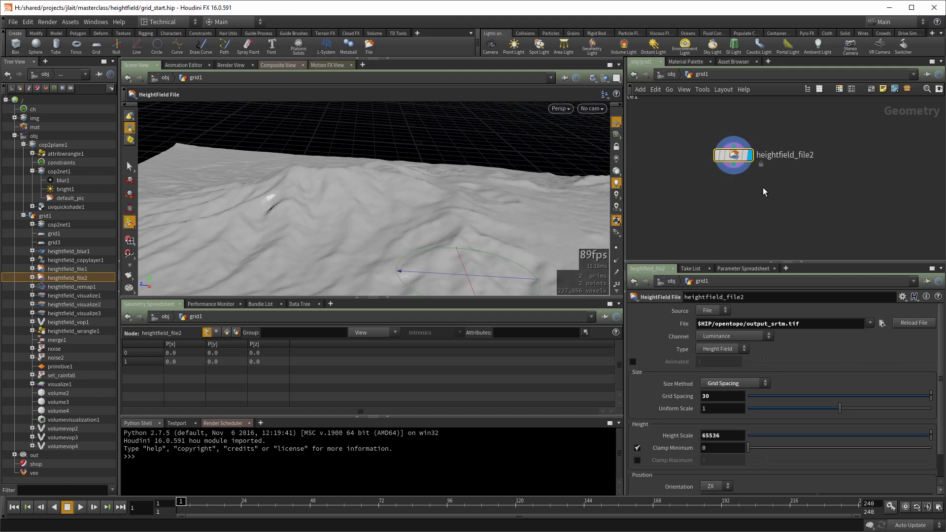
middle_click(734, 155)
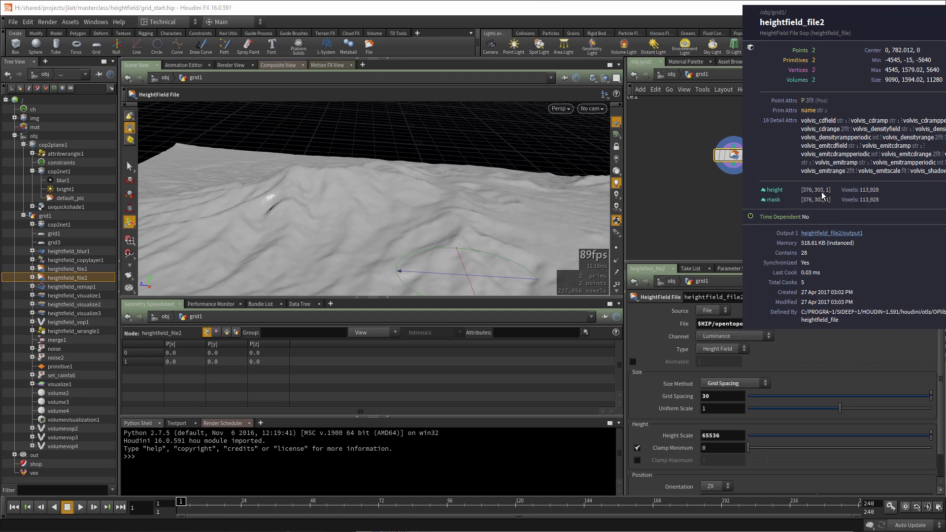
alt+right_drag(462, 165, 389, 232)
alt+middle_drag(388, 232, 368, 193)
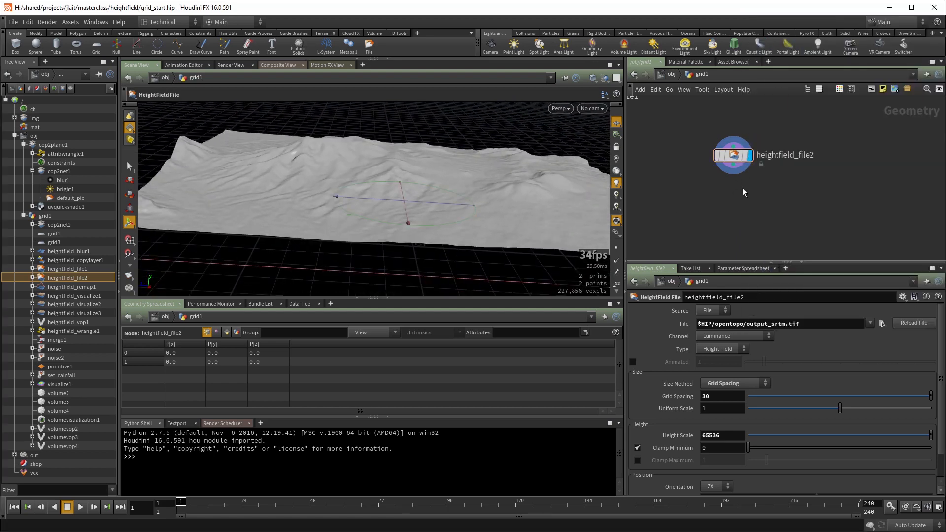
Append a HeightField Resample node to heightfield_file2 with a Resolution Scale of 4 and check its new voxel resolution
key(Tab)
text(hfres)
key(shift+Return)
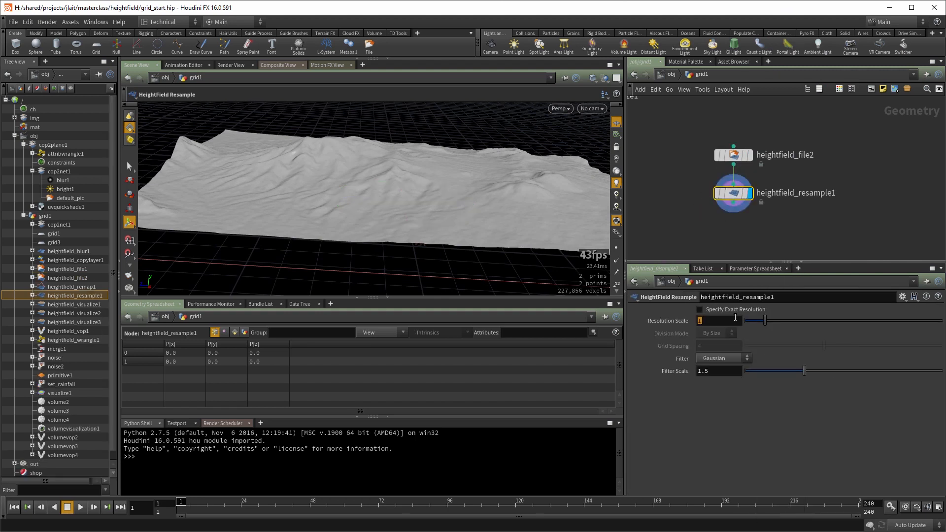
click(735, 317)
text(4)
key(Return)
middle_click(740, 194)
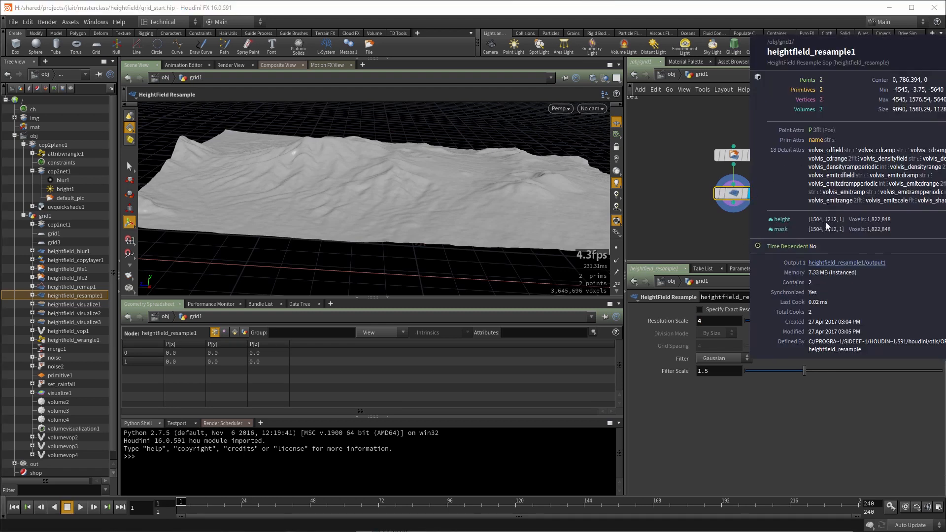
right_drag(322, 185, 402, 191)
drag(402, 191, 367, 268)
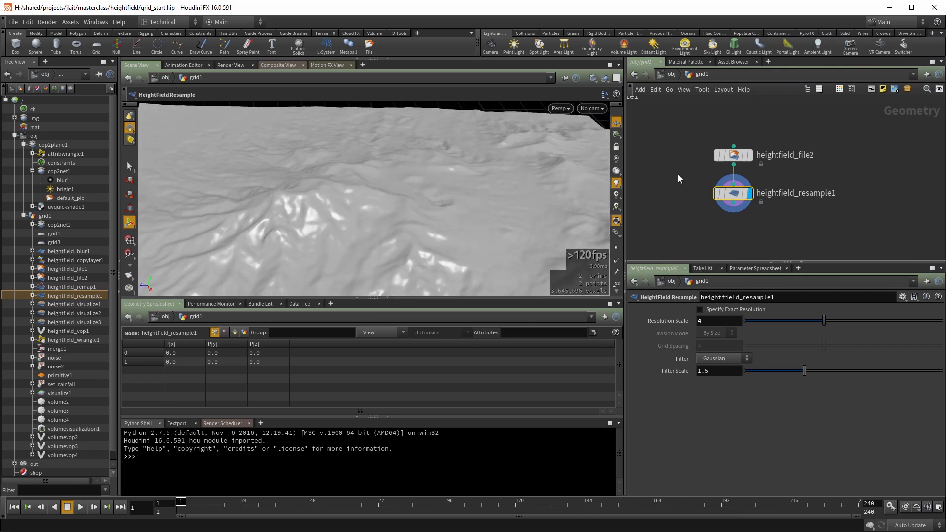
Append a HeightField Erode node below heightfield_resample1 and display its result
middle_drag(698, 224, 695, 182)
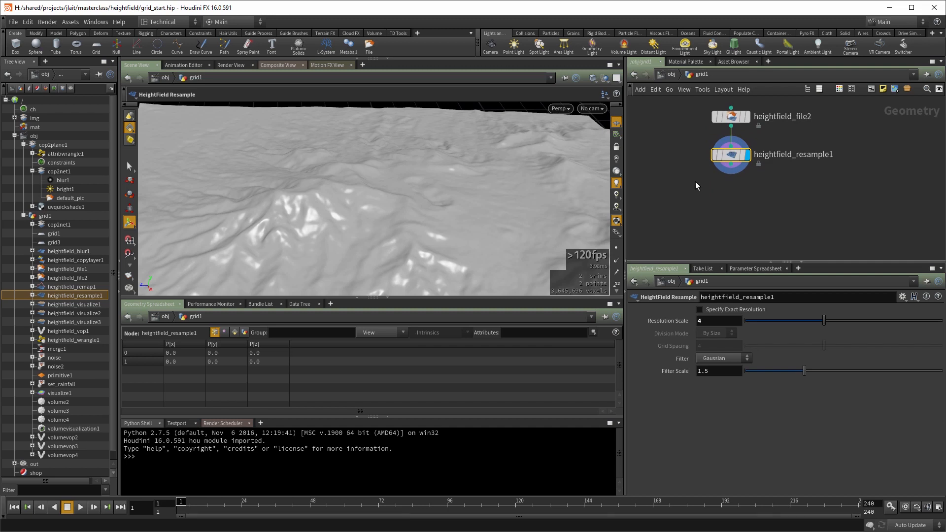
key(Tab)
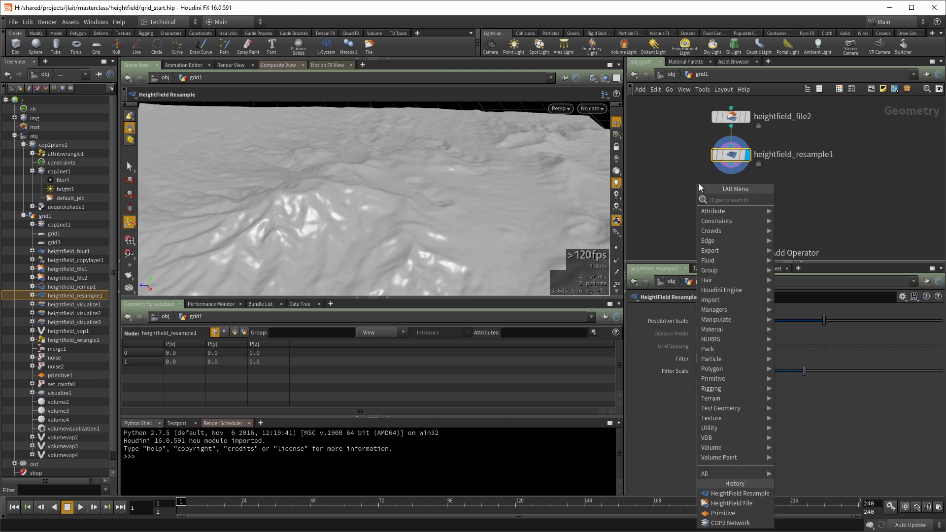
key(Escape)
key(Return)
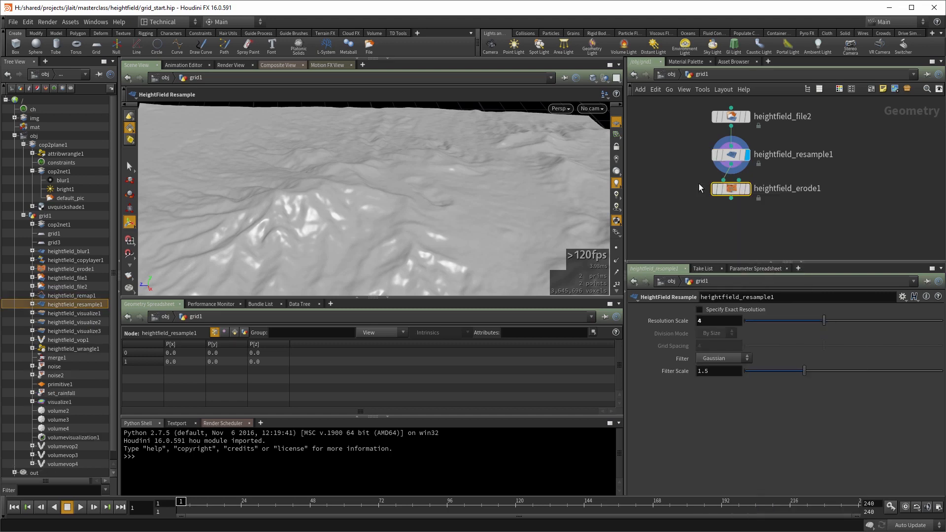
click(746, 192)
alt+drag(510, 183, 461, 174)
alt+right_drag(461, 174, 417, 220)
alt+drag(417, 220, 358, 167)
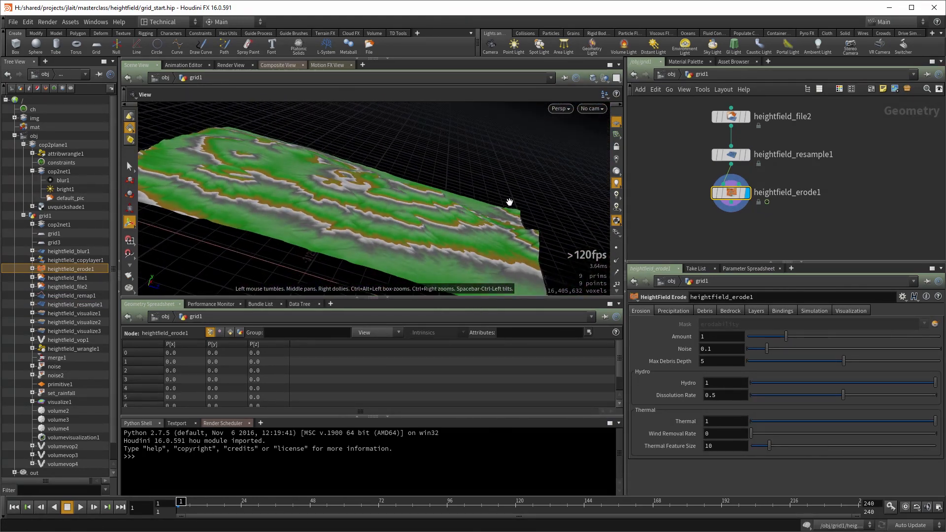
Compute the elevation range for heightfield_erode1's visualization from the terrain
click(851, 311)
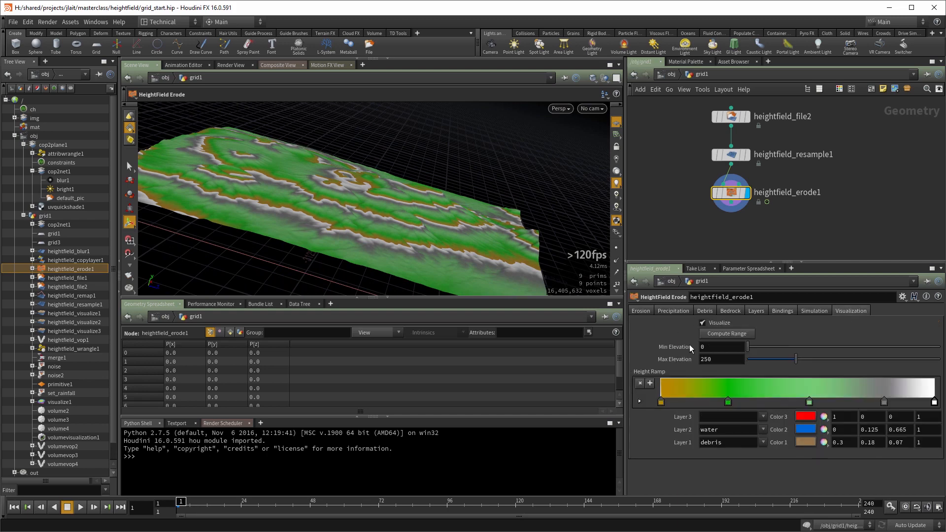
click(730, 339)
alt+drag(363, 184, 412, 197)
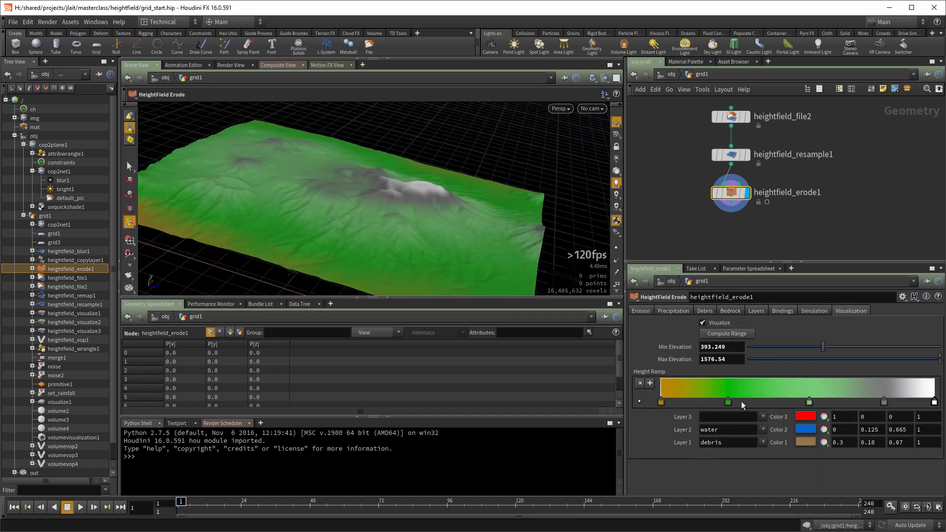
Shift the dark green, light green and gray stops of the Height Ramp toward lower elevations
drag(728, 401, 708, 401)
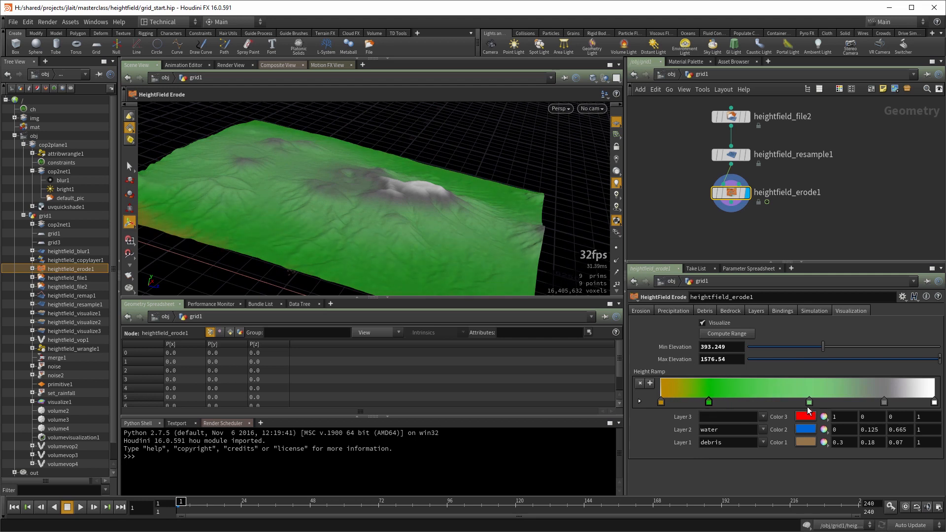
drag(808, 402, 744, 402)
drag(883, 401, 803, 404)
alt+drag(376, 222, 443, 224)
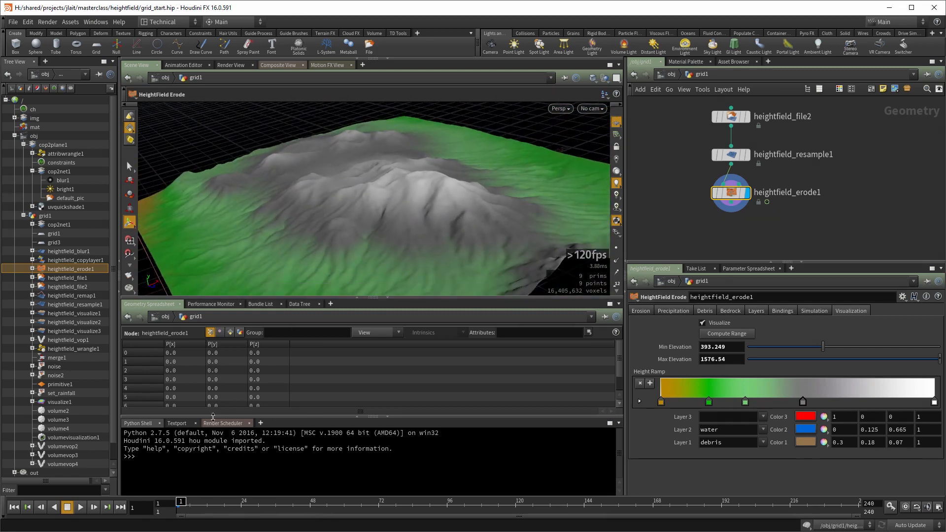
Play the erosion simulation from frame 1 and stop it at frame 7
click(81, 509)
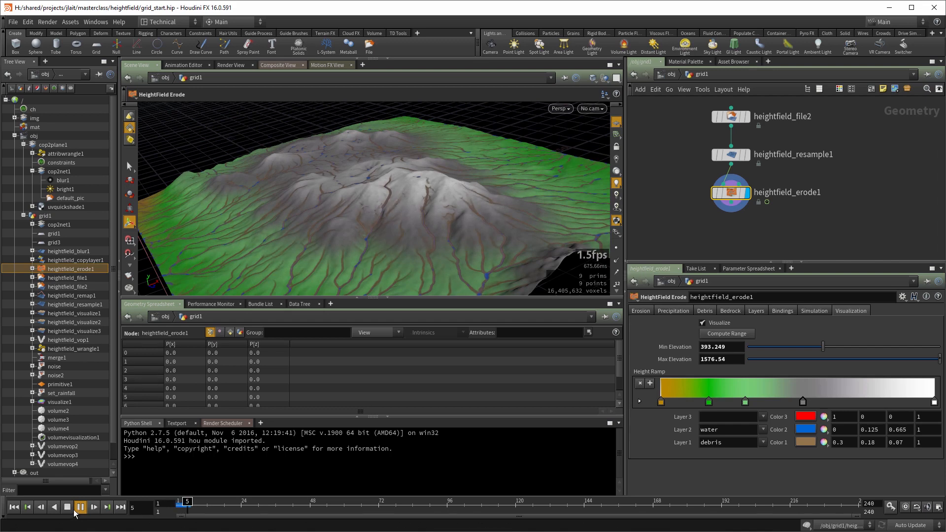
key(Escape)
alt+drag(375, 220, 432, 226)
middle_drag(682, 230, 675, 196)
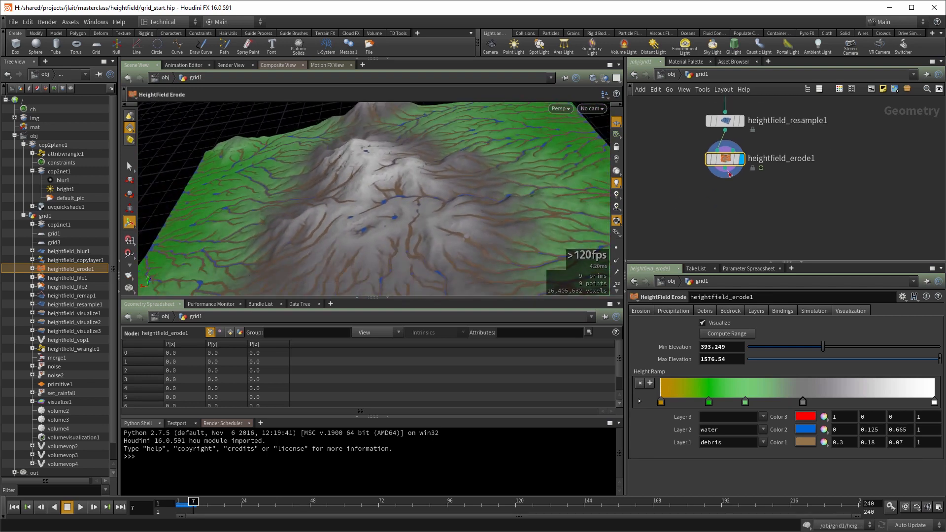
Collapse the Geometry Spreadsheet pane to enlarge the viewport and examine the eroded terrain from several angles
key(Escape)
drag(343, 203, 227, 262)
right_drag(227, 261, 464, 210)
drag(464, 210, 354, 202)
click(388, 298)
key(space)
drag(338, 238, 450, 308)
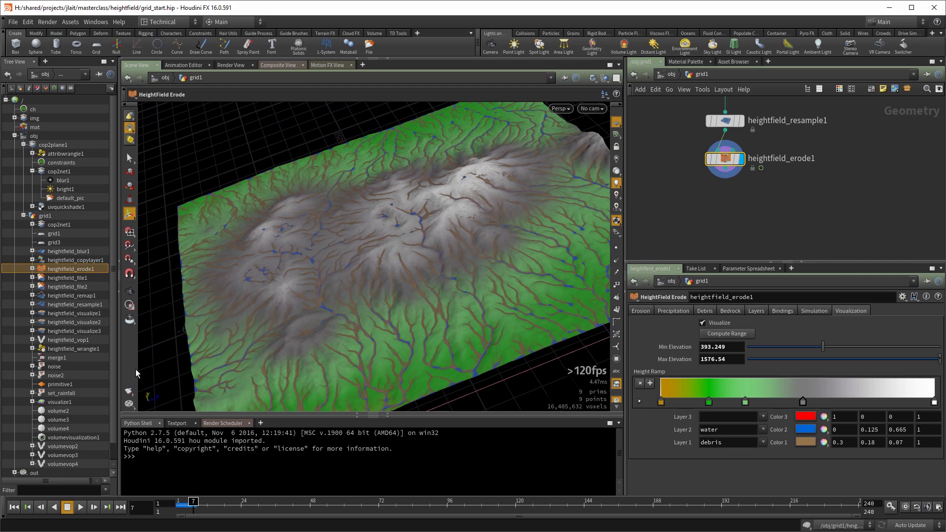
Preview-render a region over the western part of the eroded terrain with the Render Region tool, and close the region
click(129, 305)
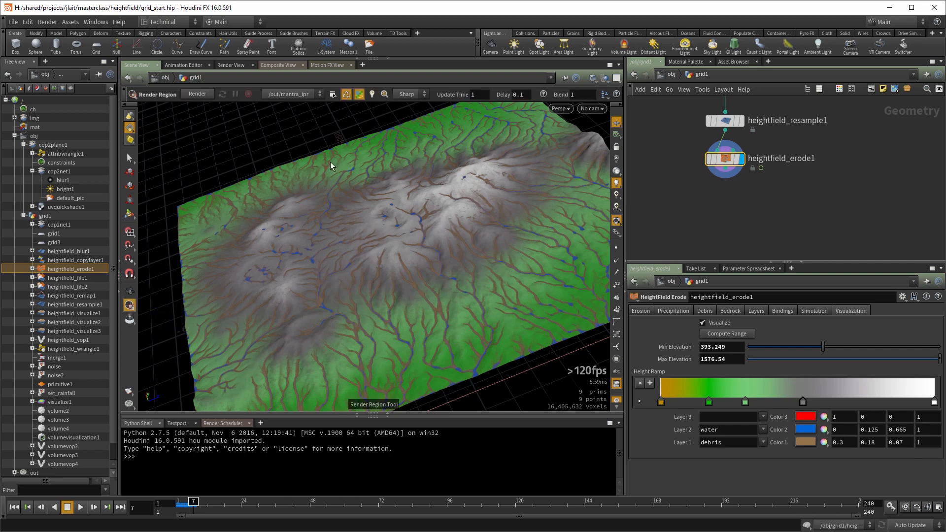
drag(183, 134, 408, 337)
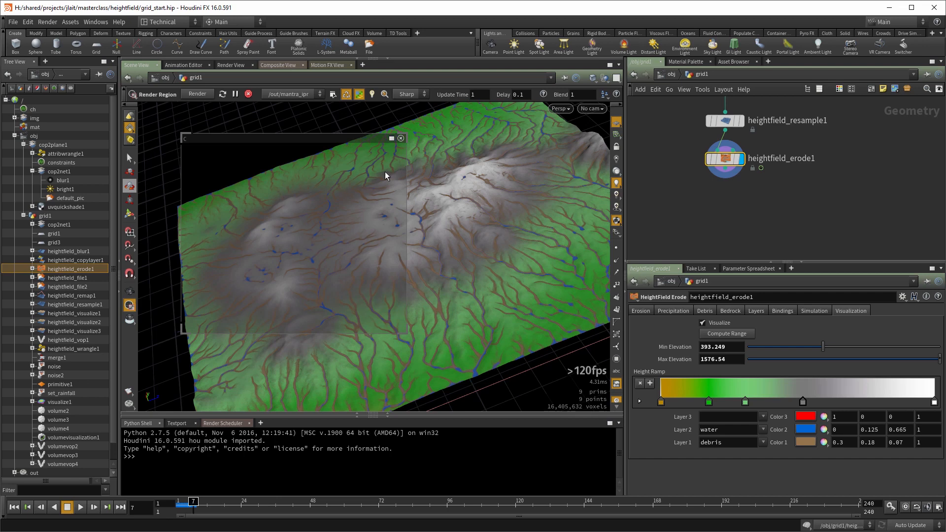
click(401, 142)
key(Escape)
Preview-render a region around the central peaks from a lower, closer viewpoint, and close the region
drag(353, 285, 301, 260)
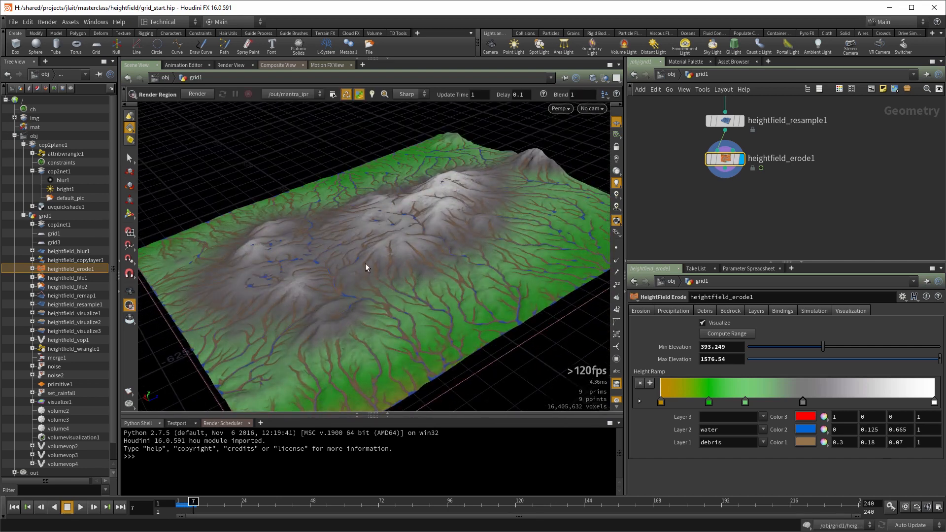
alt+scroll(365, 263, up, 10)
alt+scroll(365, 263, down, 5)
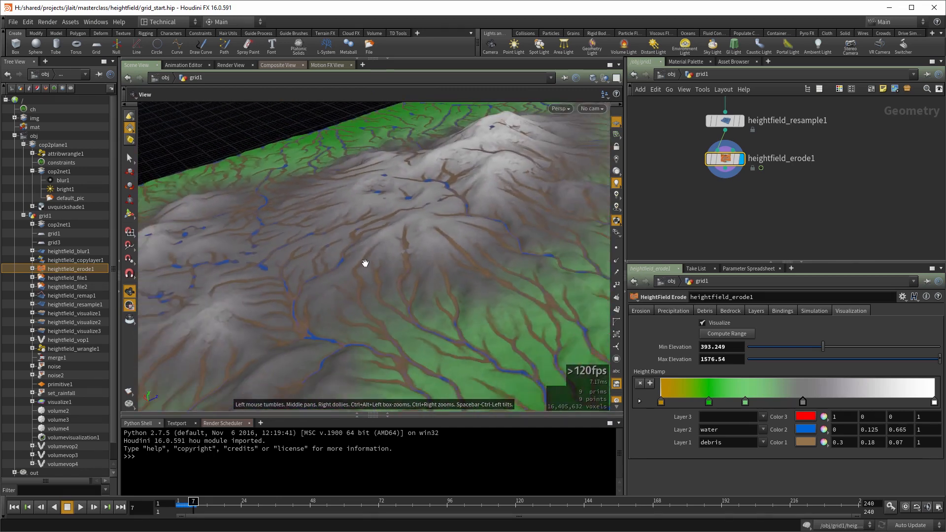
alt+scroll(365, 263, down, 3)
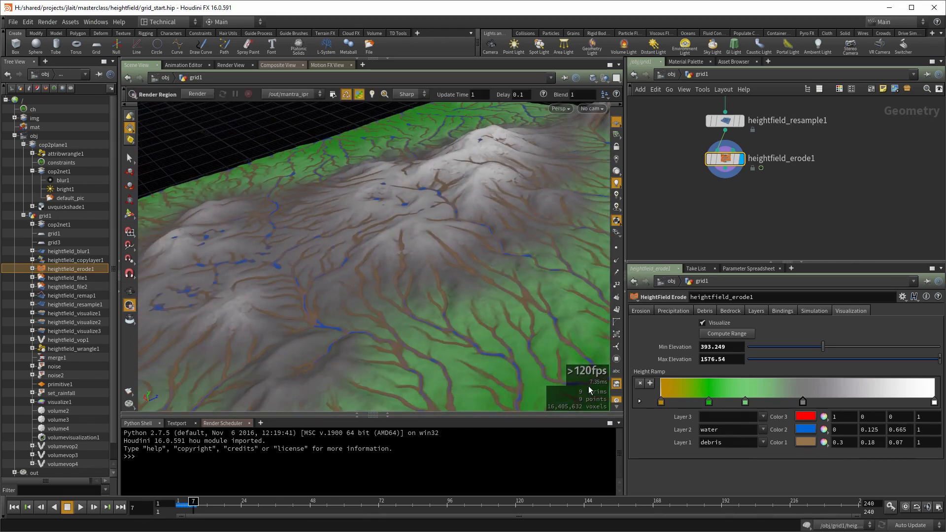
mouse_move(404, 260)
alt+mouse_down()
mouse_move(422, 271)
mouse_move(416, 264)
alt+mouse_up()
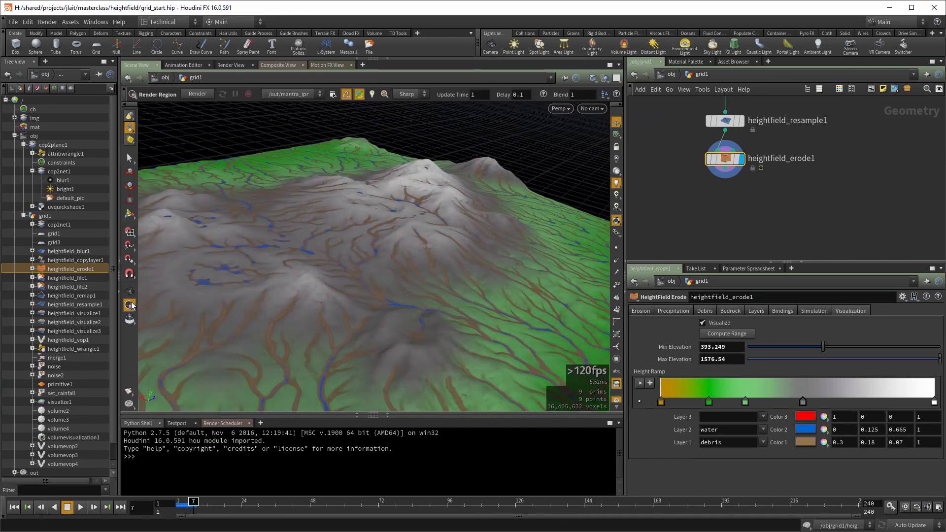
drag(329, 159, 536, 337)
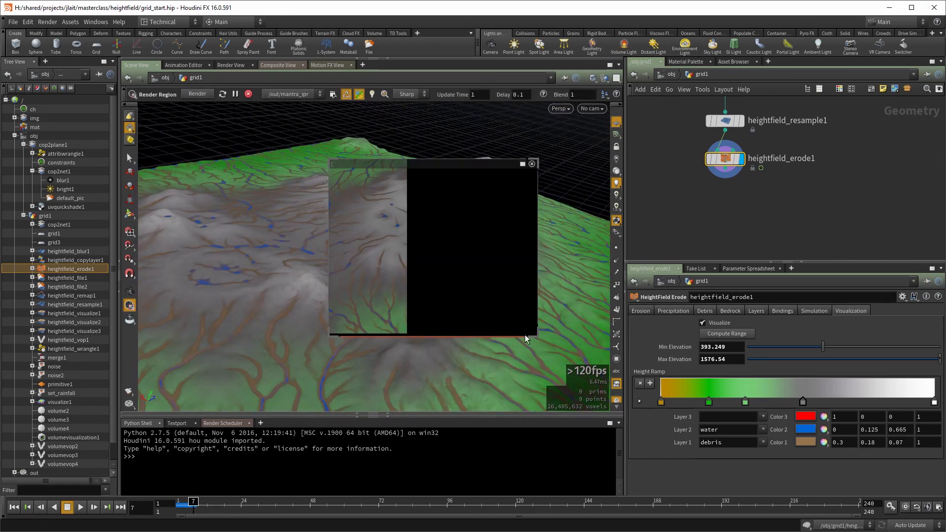
click(532, 163)
Add a Convert HeightField node below heightfield_erode1, wire the eroded terrain into it and display the result
middle_drag(798, 217, 754, 218)
middle_drag(665, 224, 729, 226)
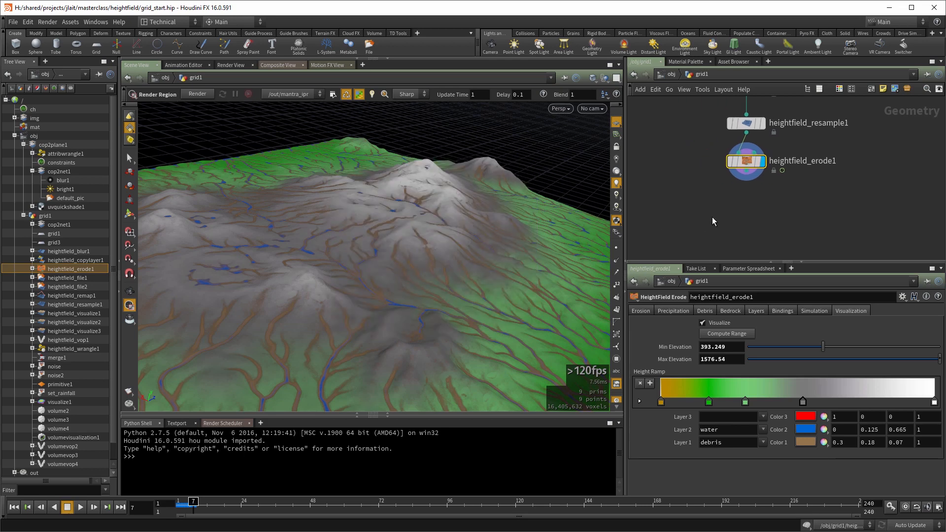
middle_drag(713, 221, 668, 209)
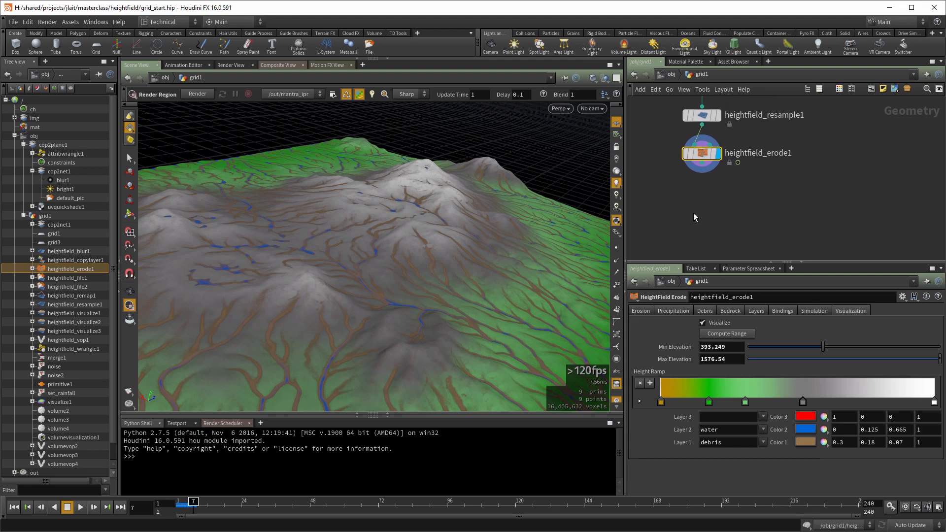
key(Tab)
text(hfconv)
key(Return)
click(693, 215)
drag(702, 163, 701, 194)
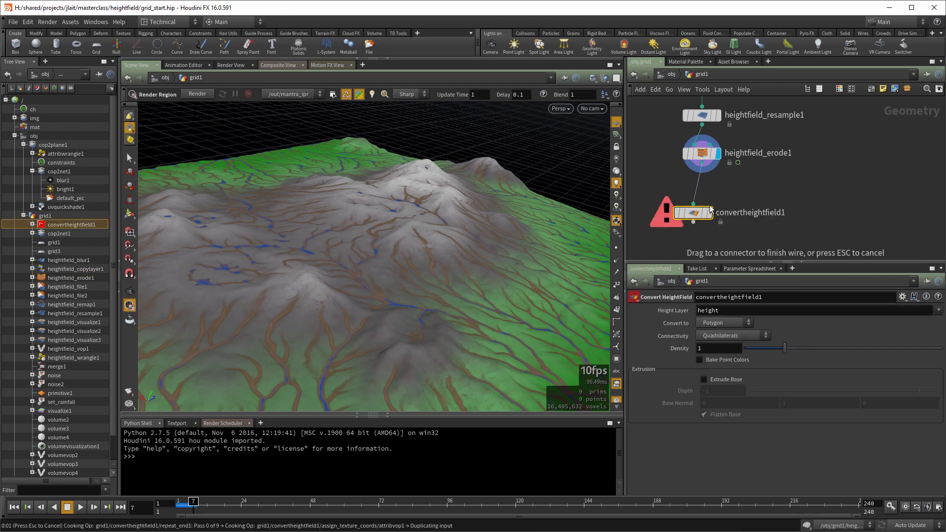
click(709, 217)
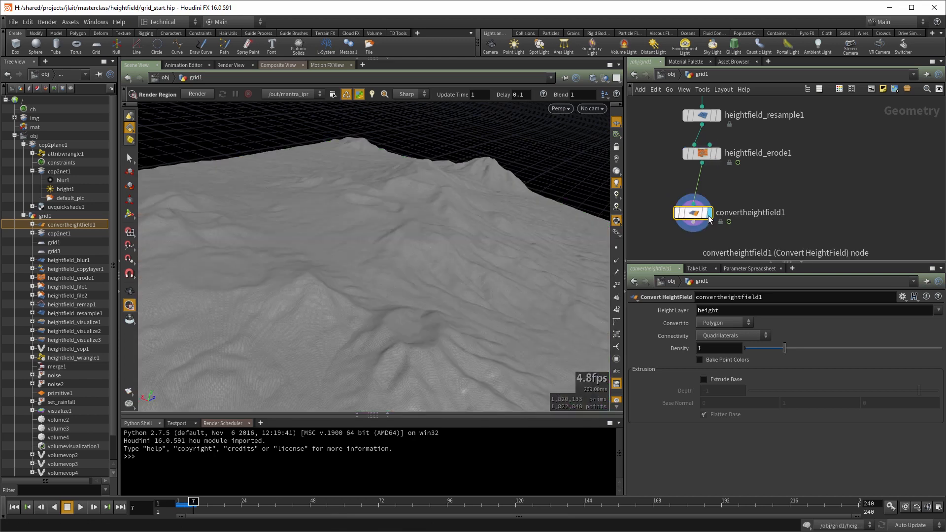
Compare the node information of convertheightfield1 and heightfield_erode1, and examine the converted polygon mesh
middle_click(695, 217)
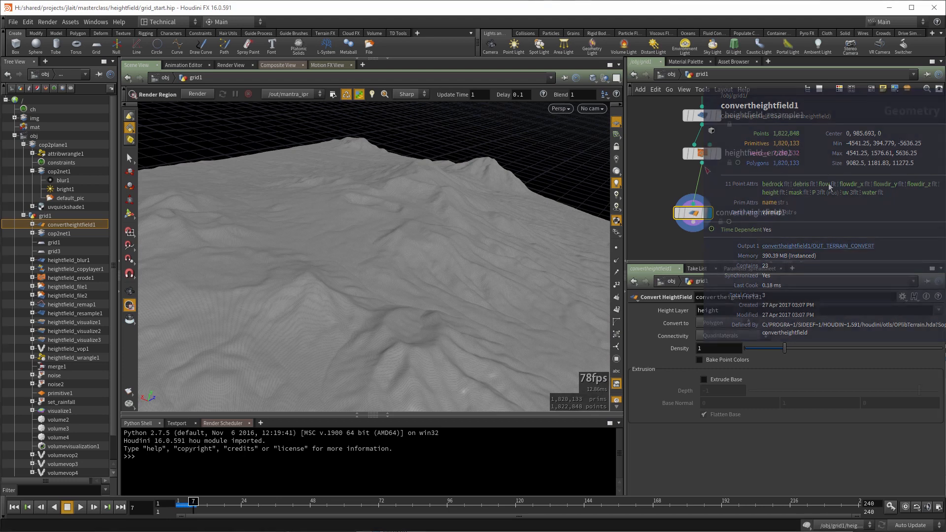
middle_click(710, 154)
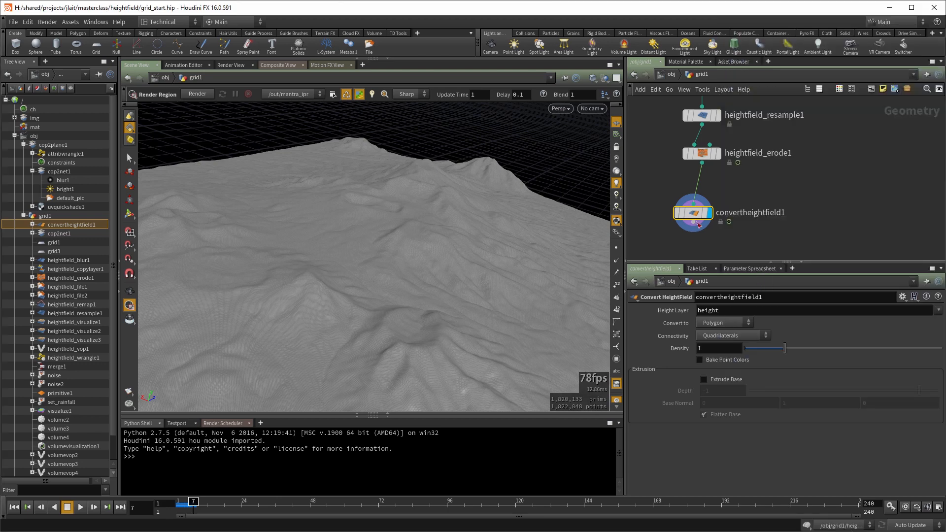
middle_click(701, 217)
alt+right_drag(459, 186, 348, 274)
alt+drag(348, 275, 359, 264)
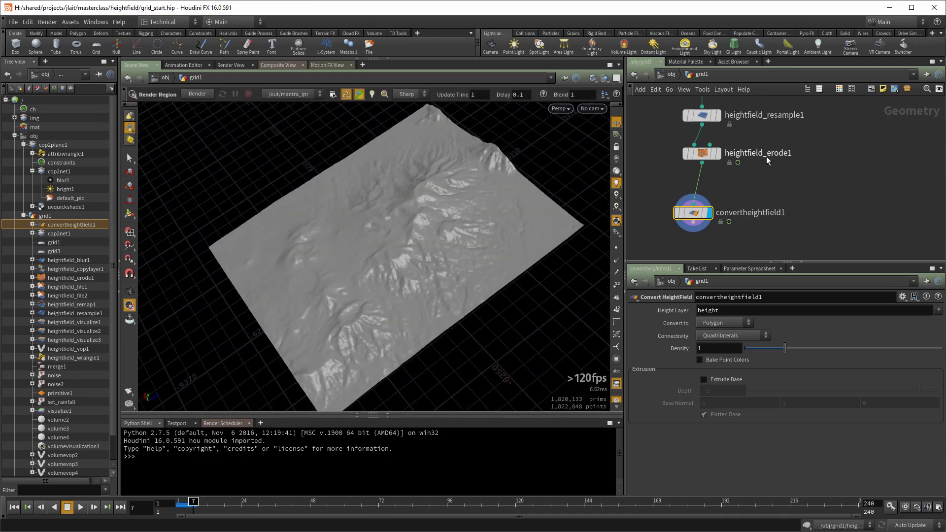
Enable Bake Point Colors and Extrude Base on convertheightfield1
click(718, 153)
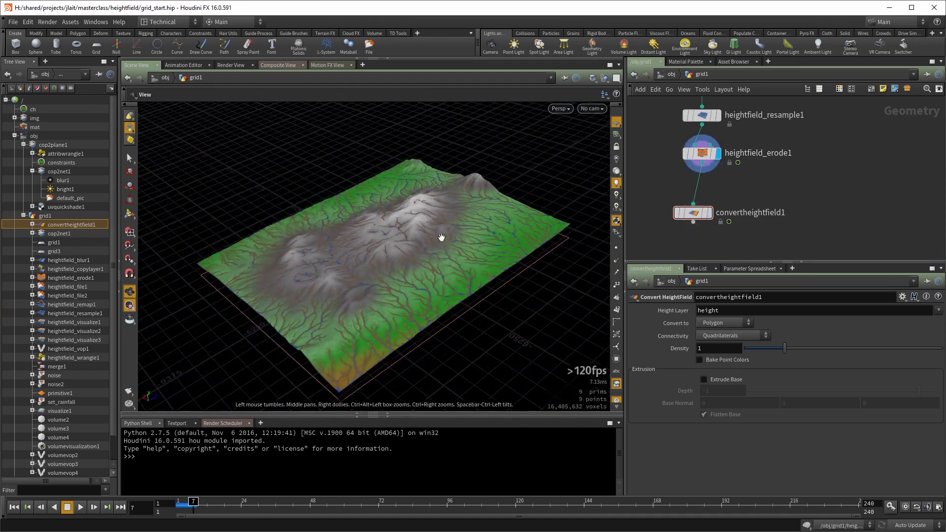
click(709, 216)
drag(643, 179, 719, 237)
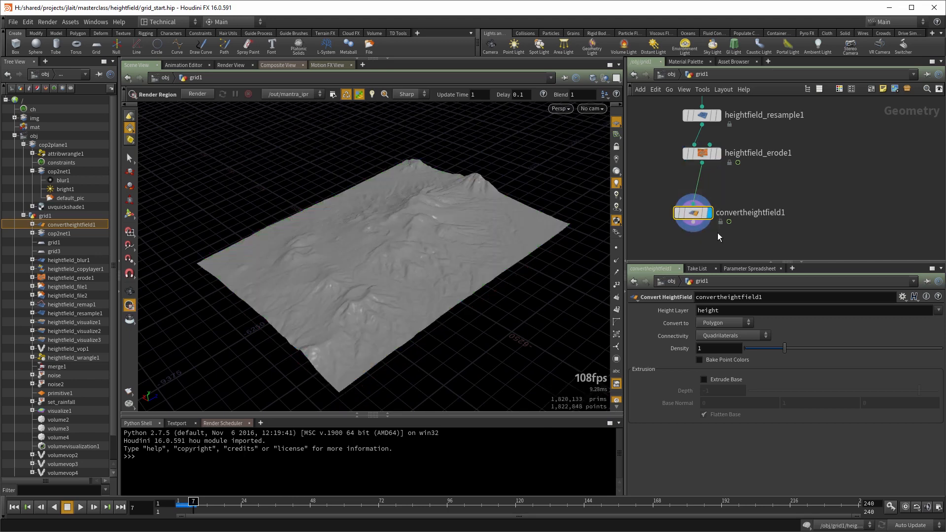
click(733, 360)
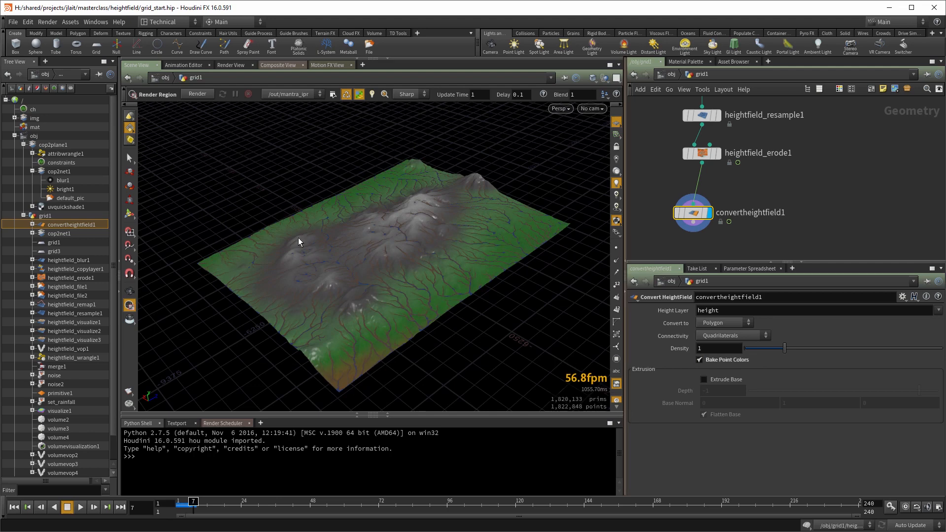
key(space)
right_drag(380, 271, 579, 255)
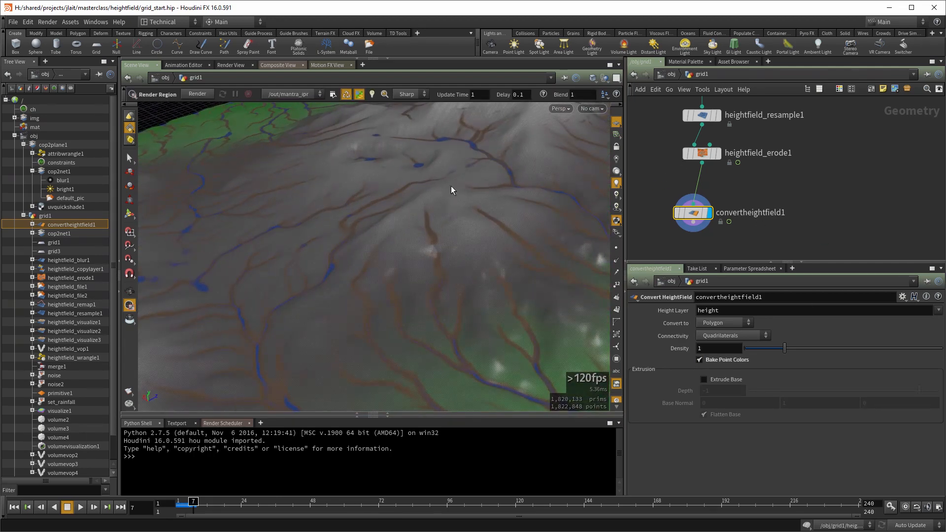
key(space)
drag(402, 176, 449, 374)
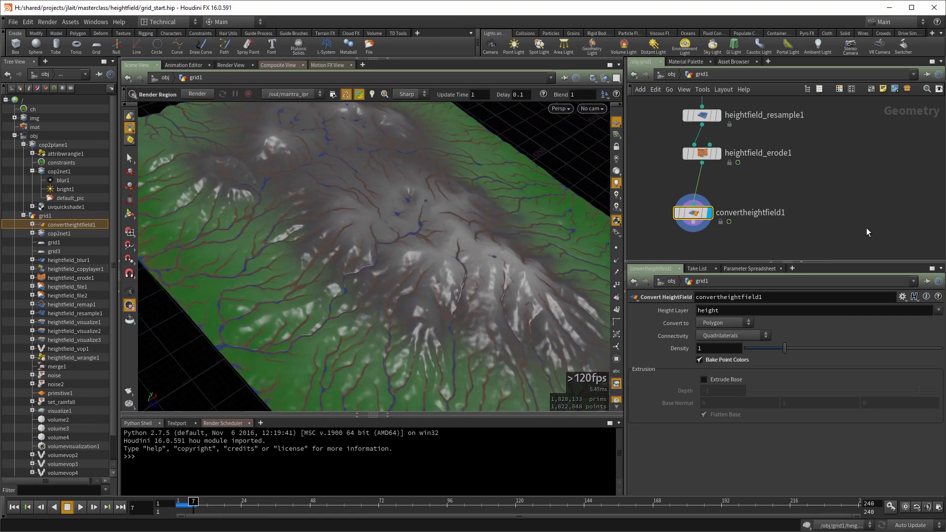
middle_drag(846, 216, 841, 171)
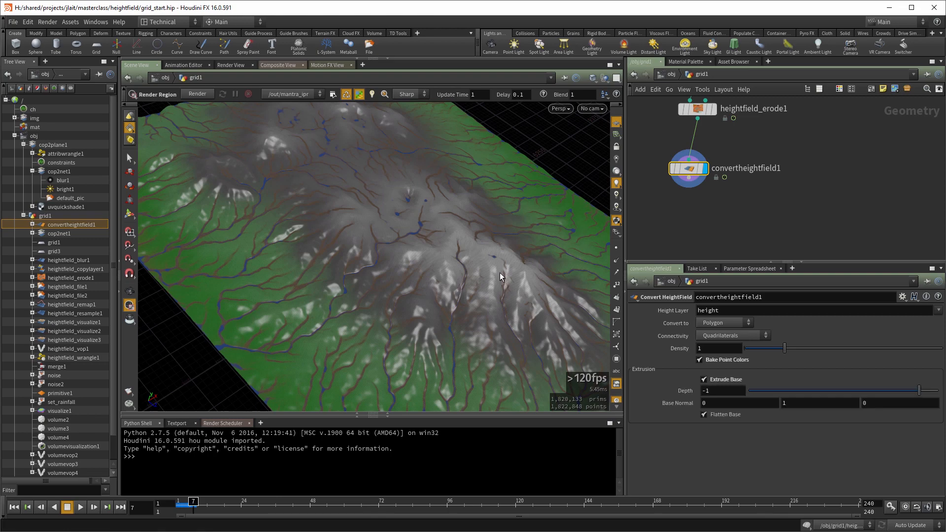
mouse_move(462, 304)
alt+mouse_down()
mouse_move(435, 268)
mouse_move(409, 286)
mouse_move(363, 264)
mouse_move(414, 238)
mouse_move(420, 302)
mouse_move(487, 296)
mouse_move(418, 296)
mouse_move(407, 319)
mouse_move(513, 507)
mouse_move(501, 404)
mouse_move(443, 340)
mouse_move(483, 296)
mouse_move(392, 260)
mouse_move(420, 261)
mouse_move(407, 320)
mouse_move(369, 285)
mouse_move(473, 259)
mouse_move(447, 314)
alt+mouse_up()
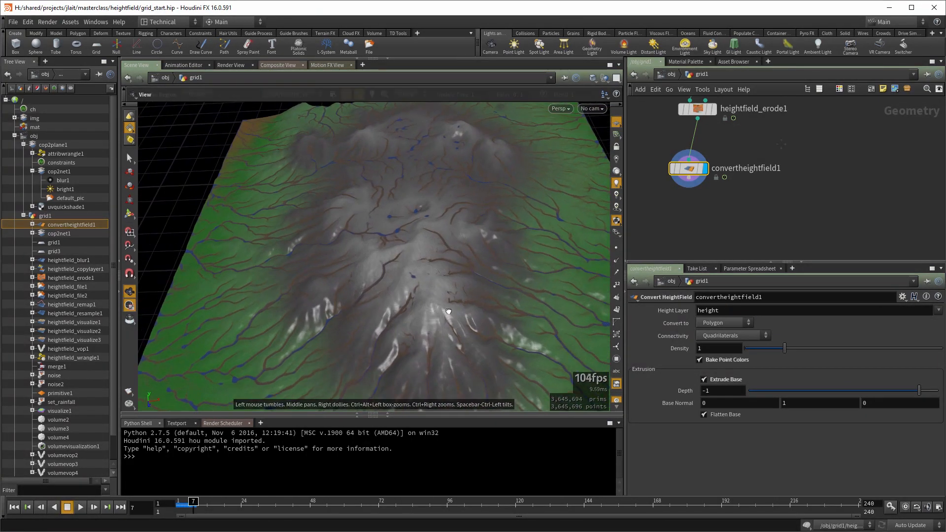
Check the memory use of heightfield_erode1 against that of the extruded mesh in convertheightfield1
middle_drag(713, 115, 781, 200)
middle_click(763, 194)
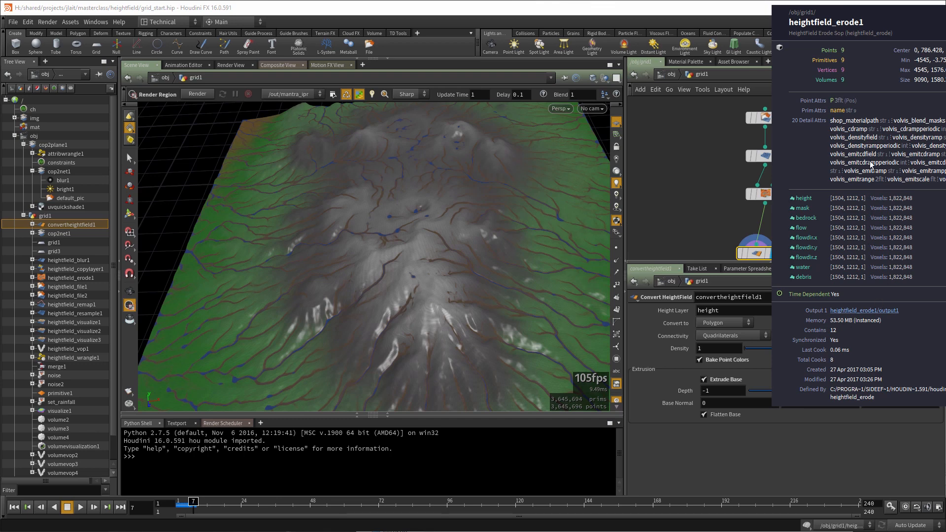
middle_click(770, 257)
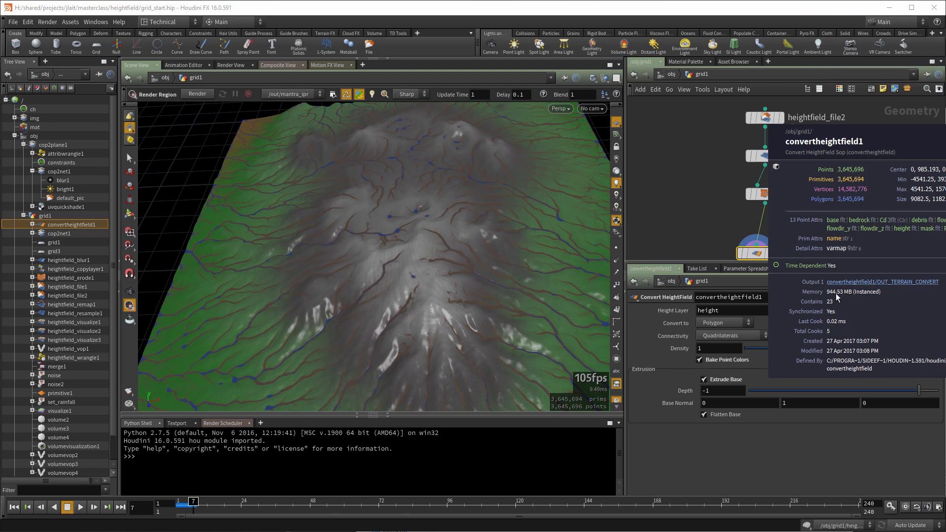
middle_drag(813, 245, 815, 177)
scroll(790, 187, up, 1)
mouse_move(530, 323)
alt+mouse_down()
mouse_move(526, 271)
mouse_move(540, 315)
alt+mouse_up()
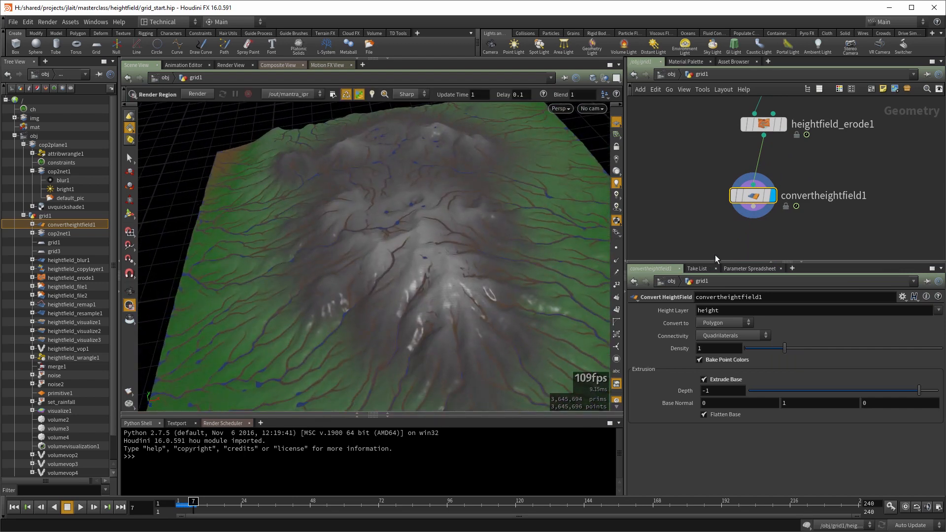
Display heightfield_erode1 again, and duplicate the convertheightfield1 node, placing the copy beside the original
middle_drag(821, 165, 767, 179)
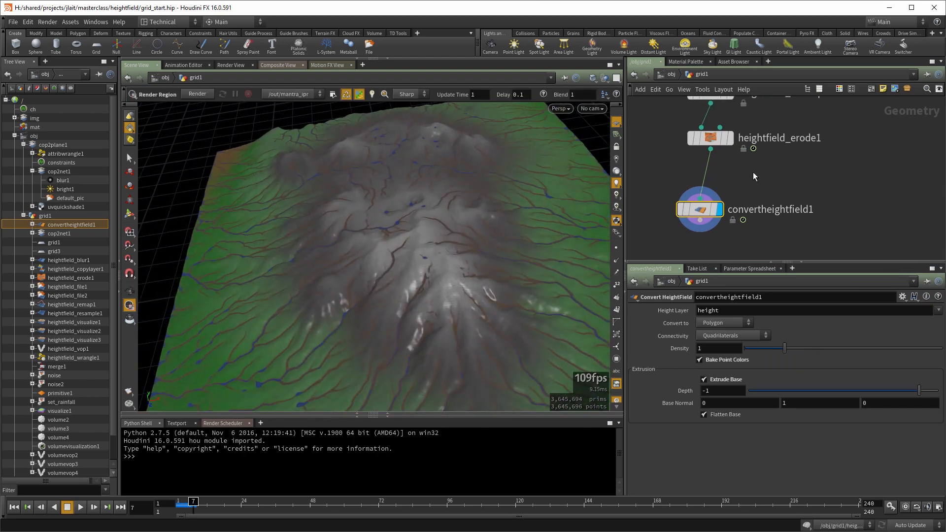
drag(667, 182, 709, 222)
click(730, 140)
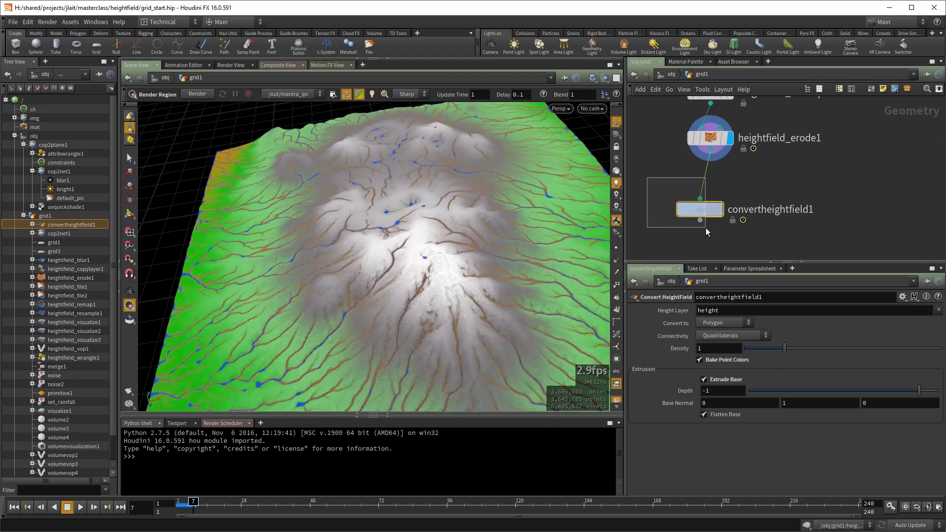
key(ctrl+c)
key(ctrl+v)
drag(714, 222, 858, 243)
middle_drag(759, 185, 729, 175)
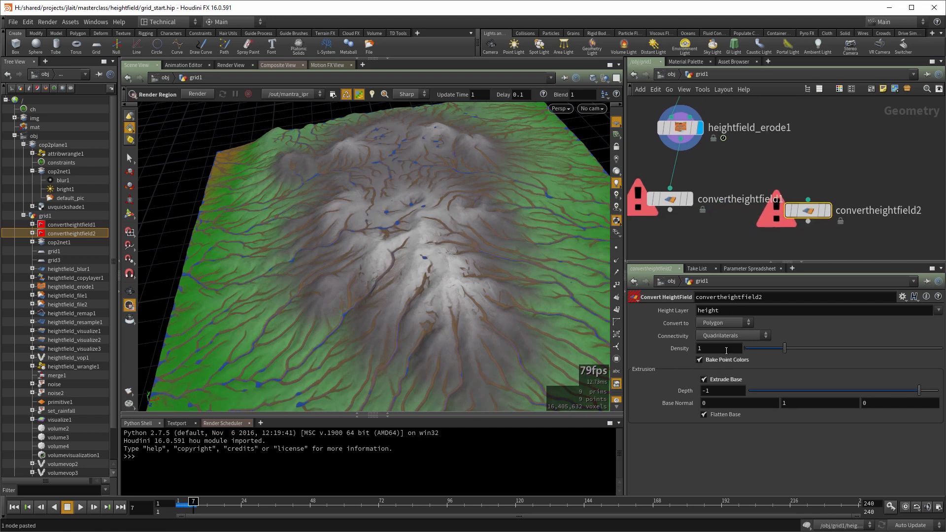
Set convertheightfield2 to convert to VDB, wire heightfield_erode1 into it and display its result
click(720, 323)
click(723, 353)
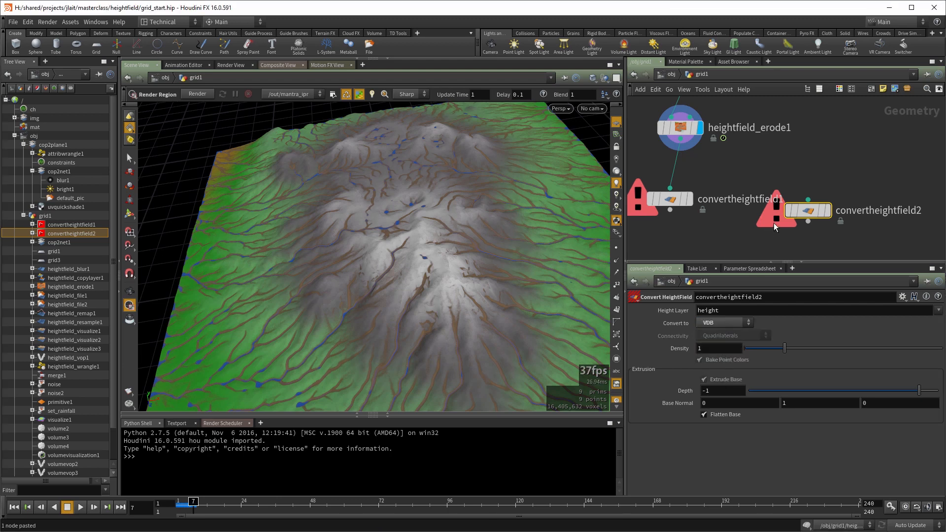
drag(807, 199, 682, 129)
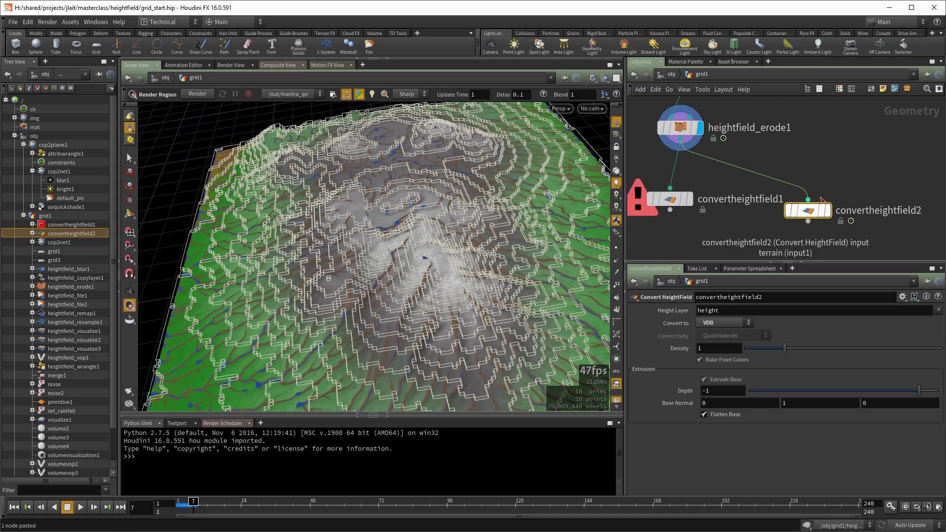
alt+drag(418, 278, 270, 246)
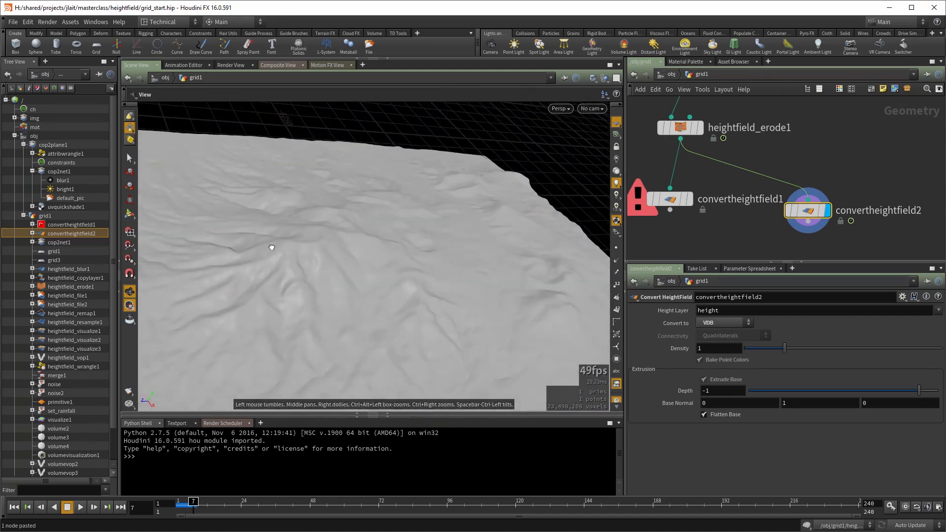
Inspect the node information of convertheightfield2 and examine the VDB terrain surface from several angles
middle_click(810, 220)
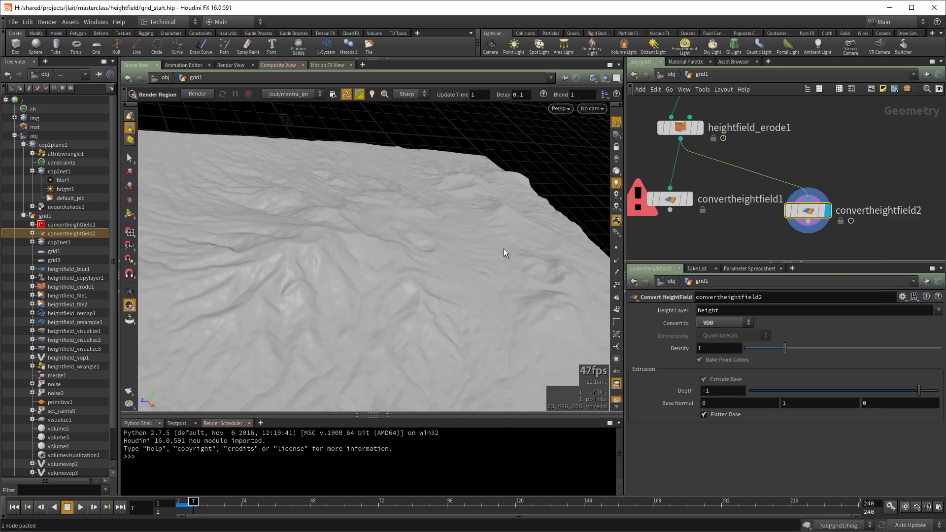
key(Escape)
drag(486, 244, 510, 283)
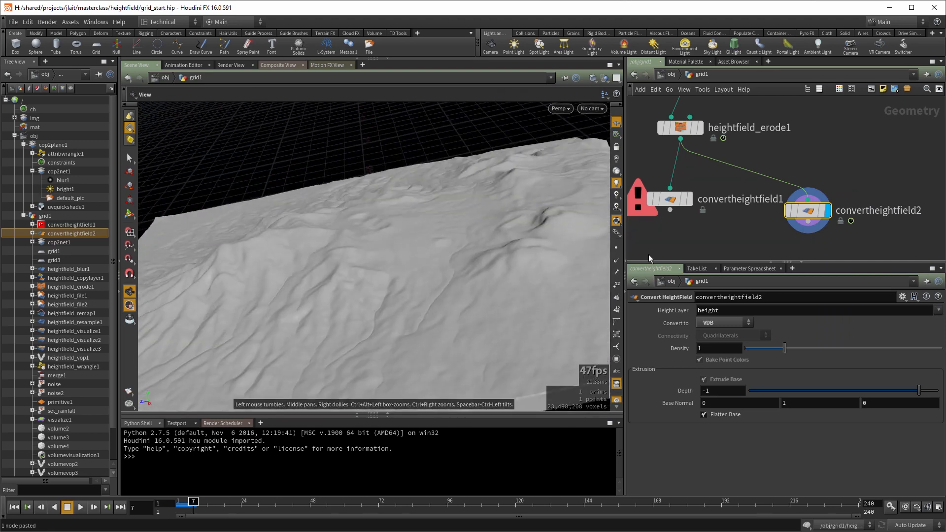
middle_click(810, 218)
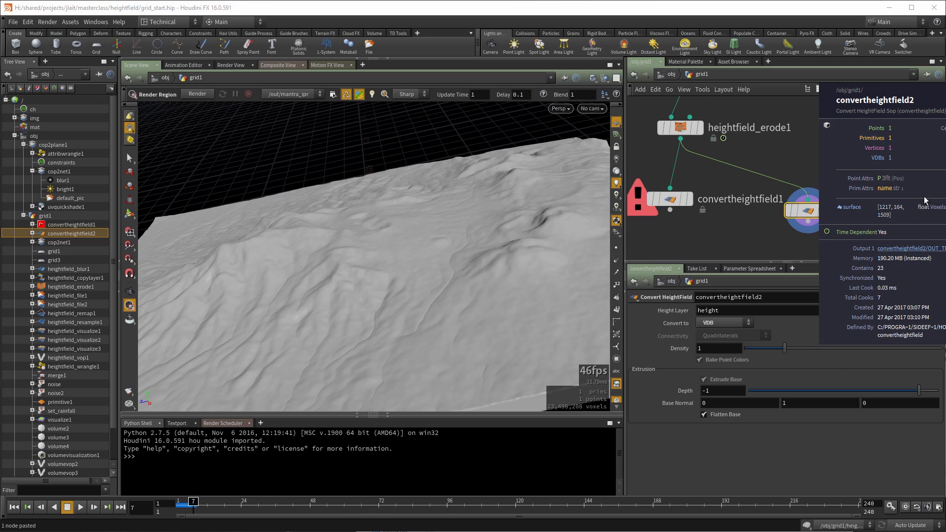
drag(442, 208, 332, 297)
right_drag(332, 297, 378, 302)
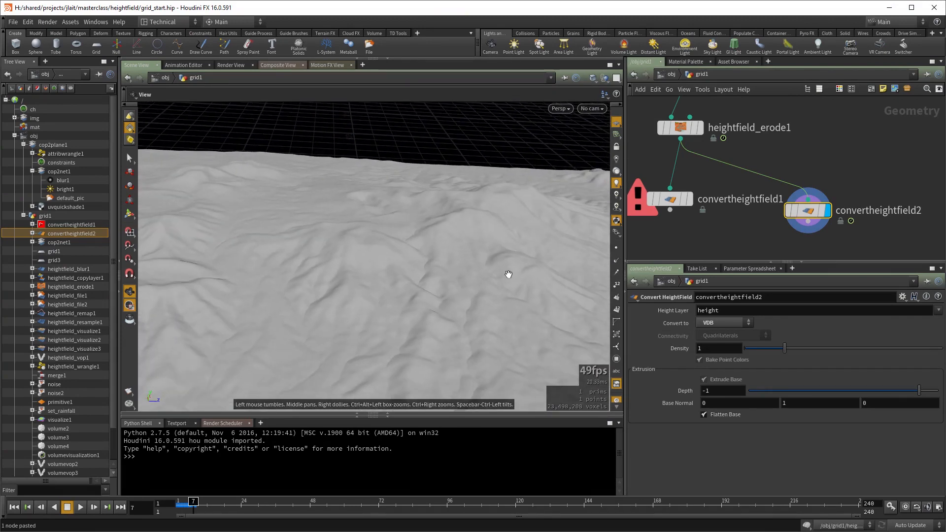
middle_drag(531, 313, 502, 313)
drag(502, 313, 454, 295)
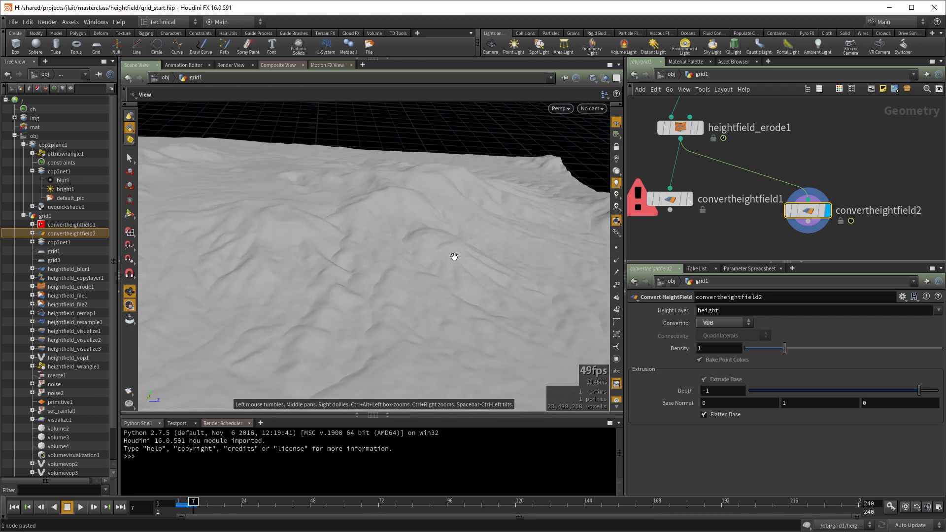
Add a Rubber Toy test geometry node near convertheightfield2 after a look across the VDB terrain
drag(363, 247, 452, 282)
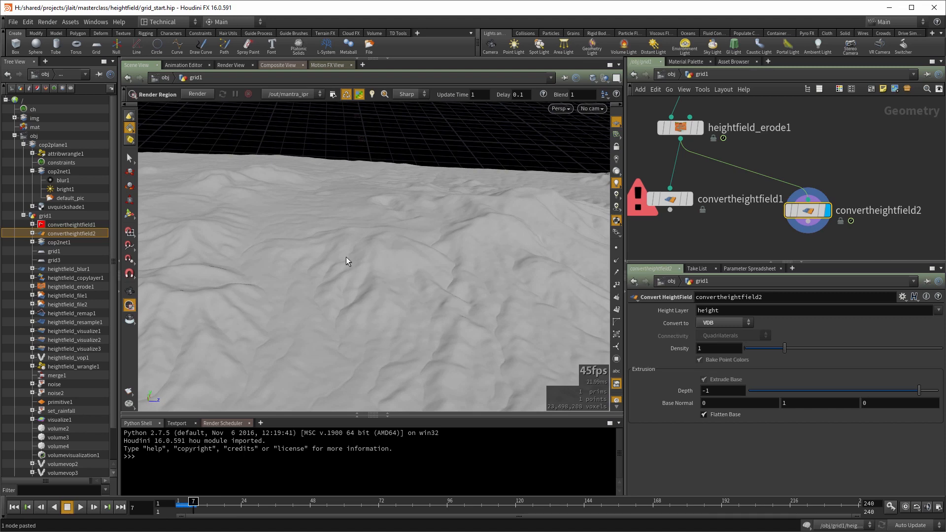
drag(386, 283, 359, 262)
middle_drag(881, 168, 844, 157)
key(Tab)
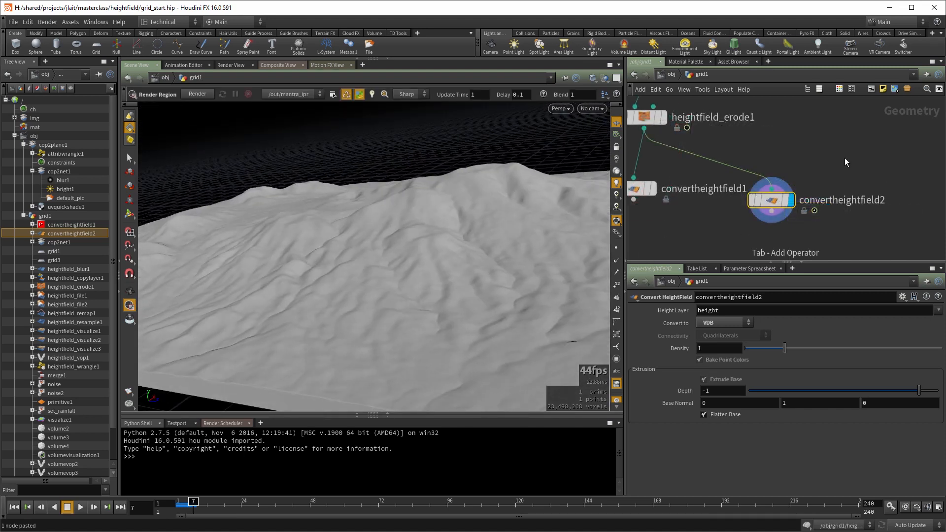
text(rub)
key(Return)
click(844, 157)
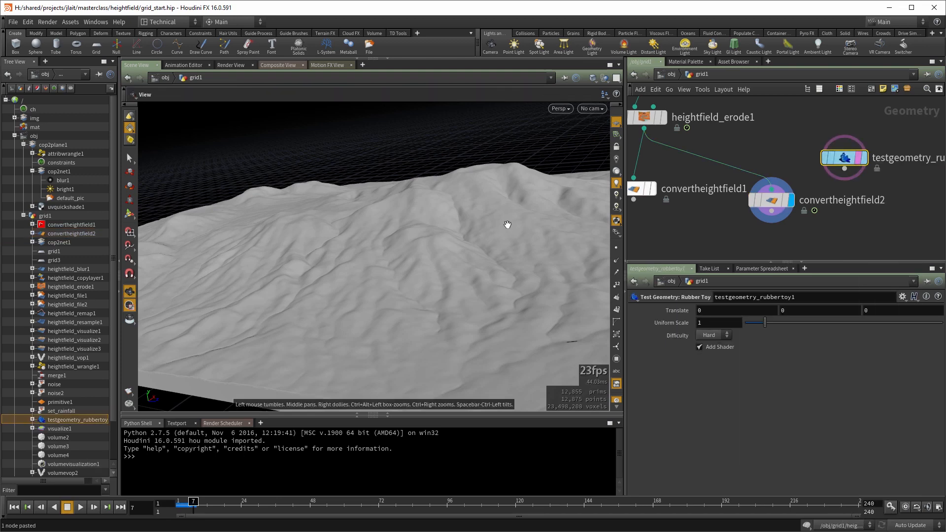
Raise the rubber toy's uniform scale to 1230.68, using a wireframe view to find the toy within the terrain
right_drag(506, 224, 485, 202)
click(769, 314)
drag(764, 322, 935, 323)
middle_drag(730, 328, 898, 313)
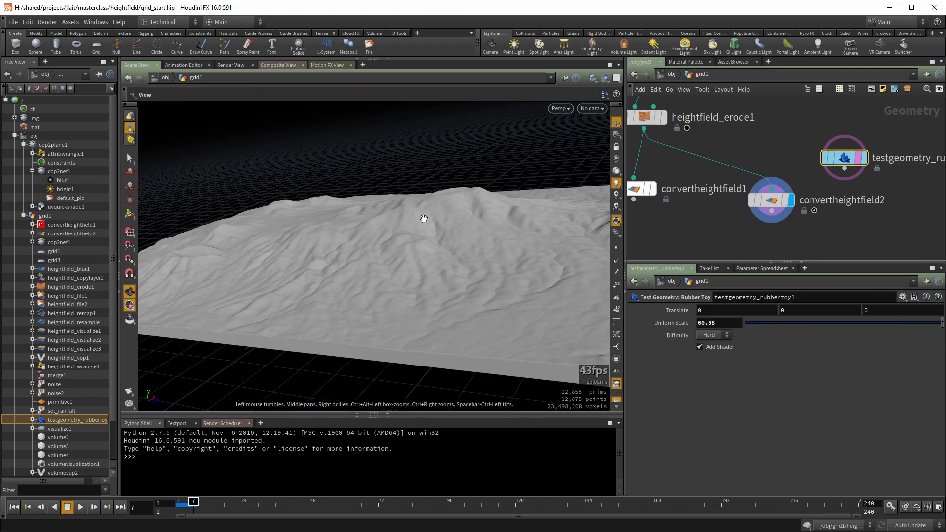
right_drag(401, 220, 385, 283)
key(shift+w)
drag(426, 284, 566, 337)
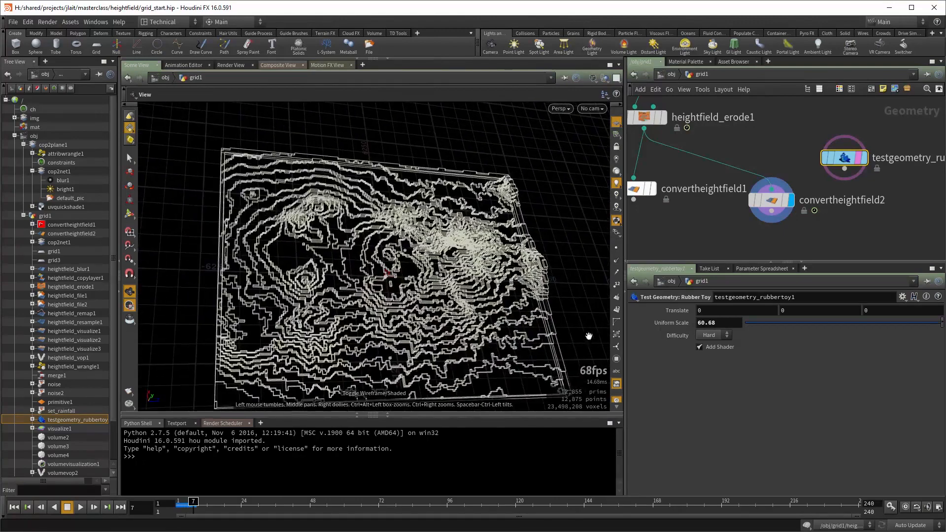
middle_drag(729, 325, 932, 291)
drag(505, 312, 505, 214)
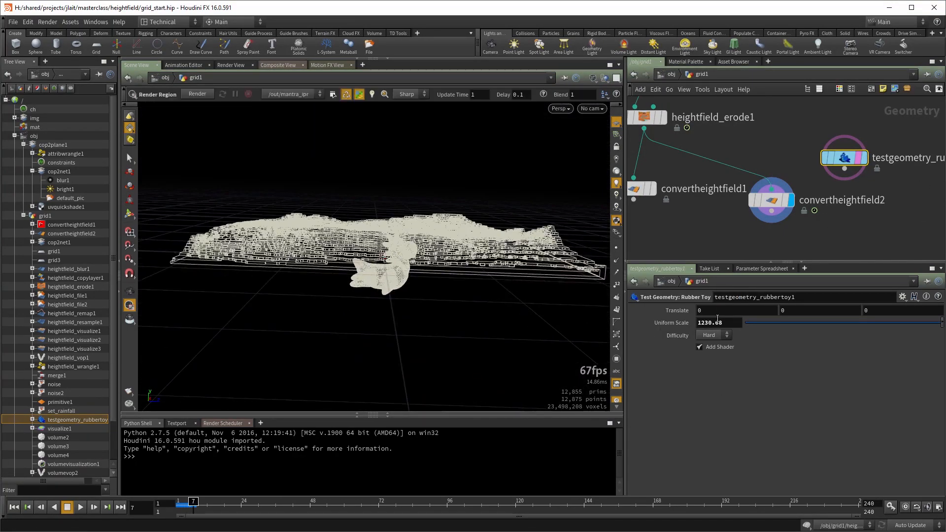
Translate the rubber toy to 1880 in Y and check its position over the terrain
middle_drag(793, 310, 932, 276)
drag(414, 207, 410, 247)
right_drag(410, 247, 460, 259)
drag(460, 260, 537, 261)
right_drag(536, 261, 447, 251)
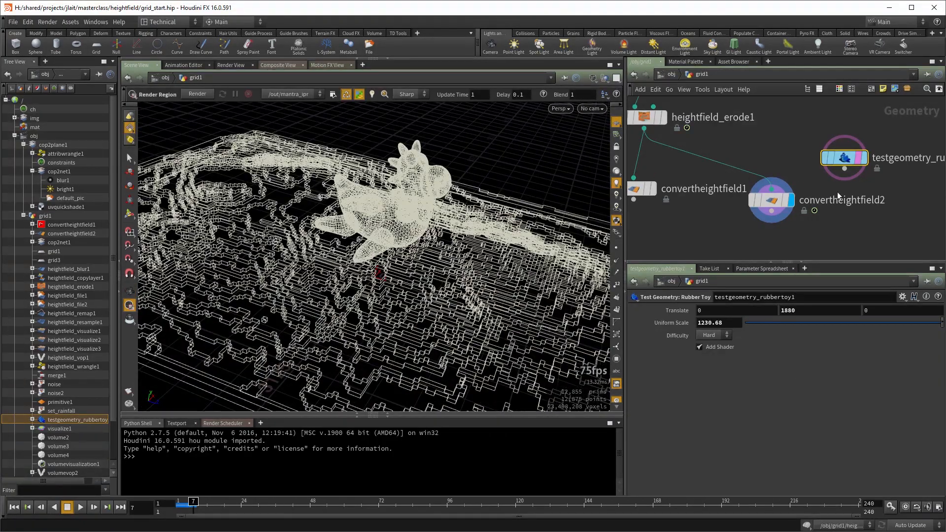
Add a VDB from Polygons node and wire convertheightfield2 into its second input as the reference VDB
middle_drag(799, 171, 729, 130)
key(Tab)
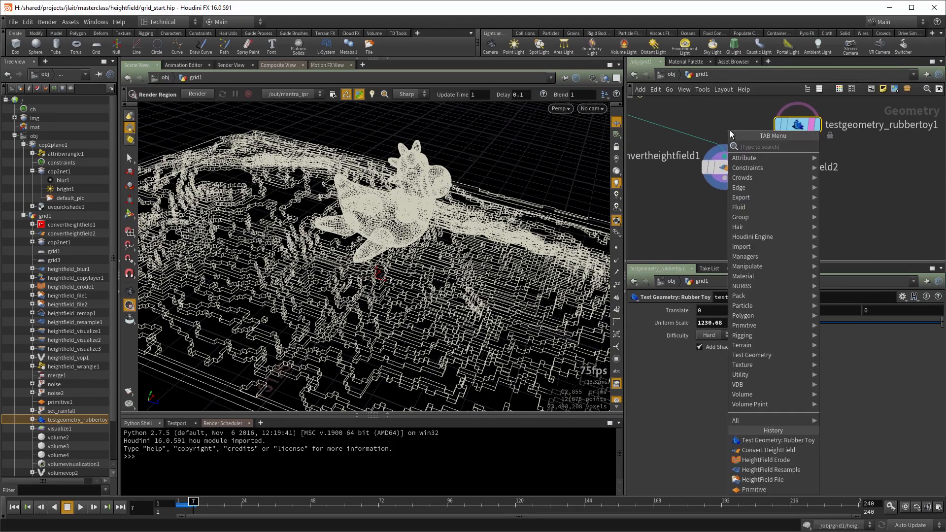
text(vdbfromp)
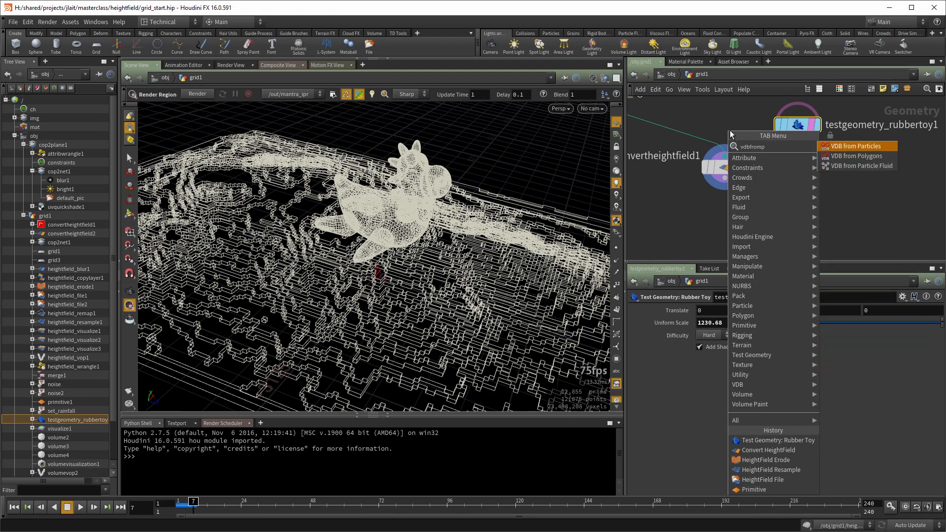
key(Return)
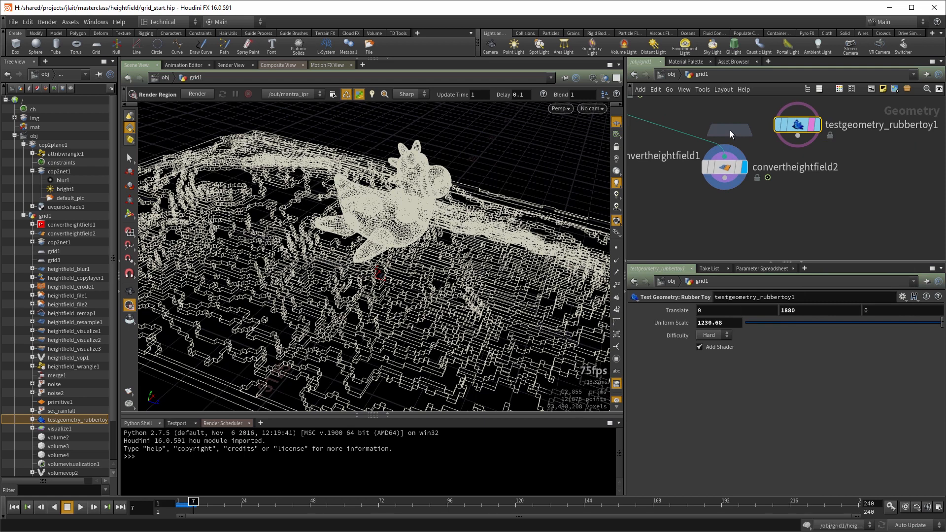
click(842, 235)
drag(856, 228, 741, 175)
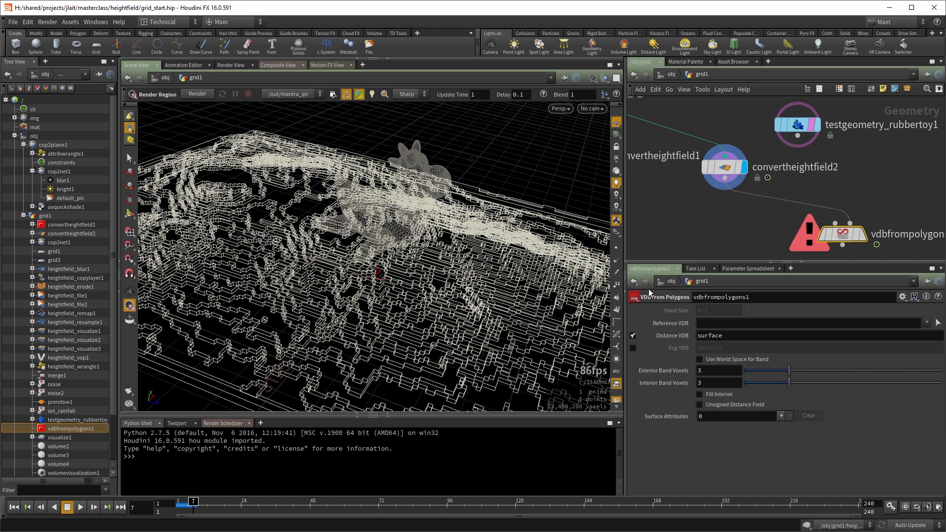
Inspect the node information of convertheightfield2 for its VDB resolution and voxel size
middle_click(793, 124)
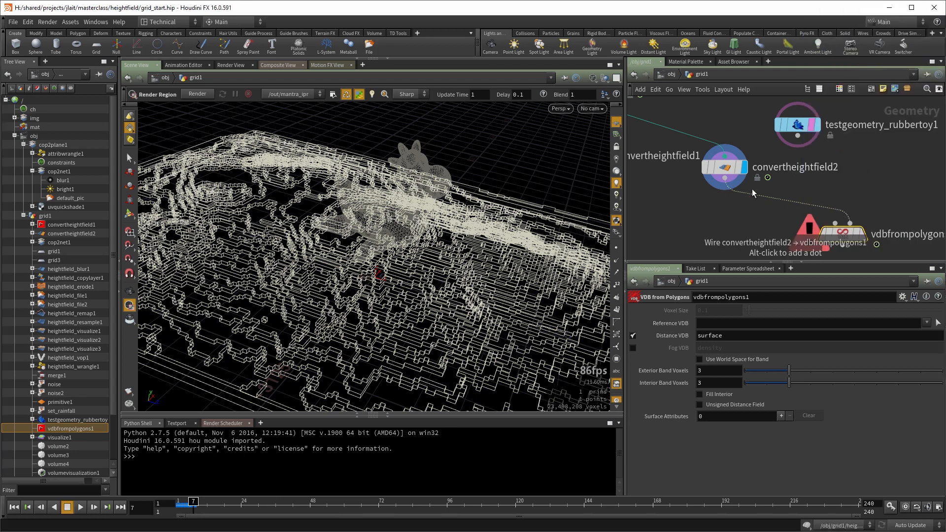
middle_click(729, 170)
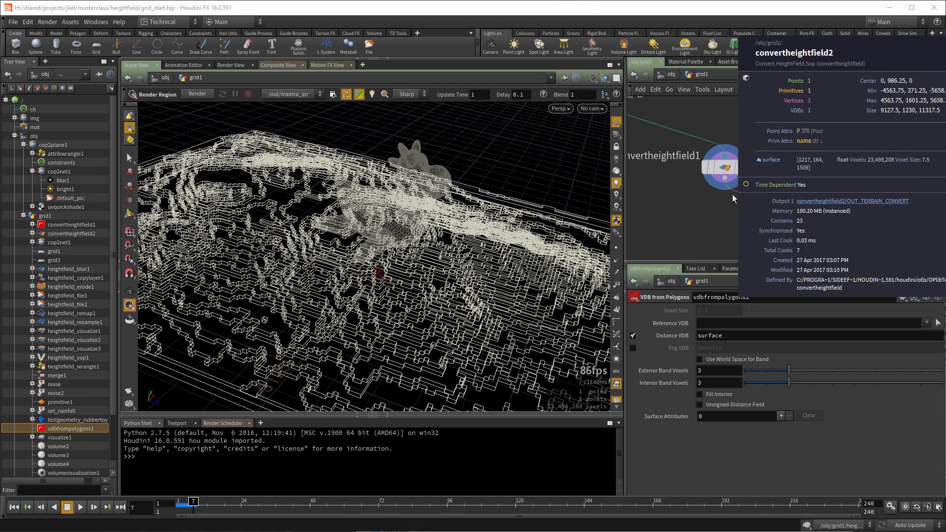
middle_drag(682, 209, 803, 245)
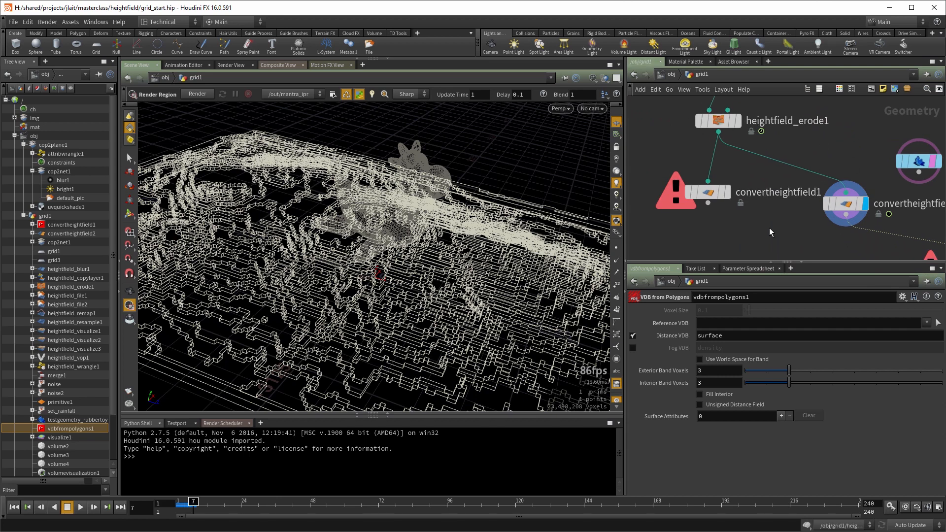
middle_drag(773, 222, 675, 187)
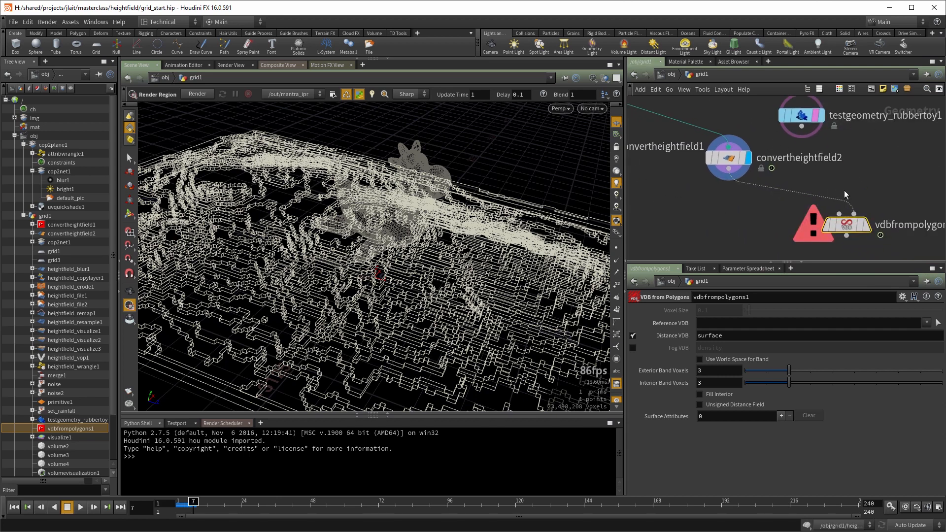
Wire testgeometry_rubbertoy1 into the first input of vdbfrompolygons1 and display its result shaded, viewing the toy from several angles
drag(800, 132, 829, 193)
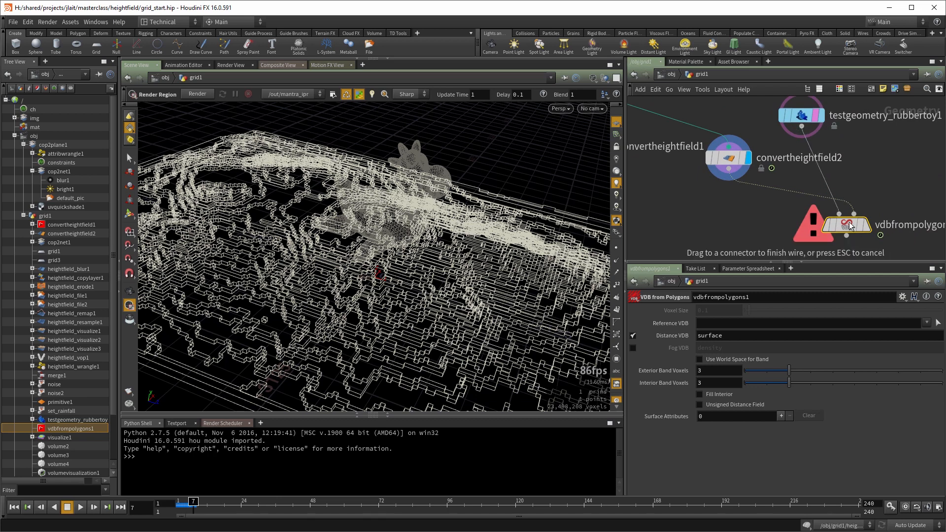
drag(846, 225, 845, 224)
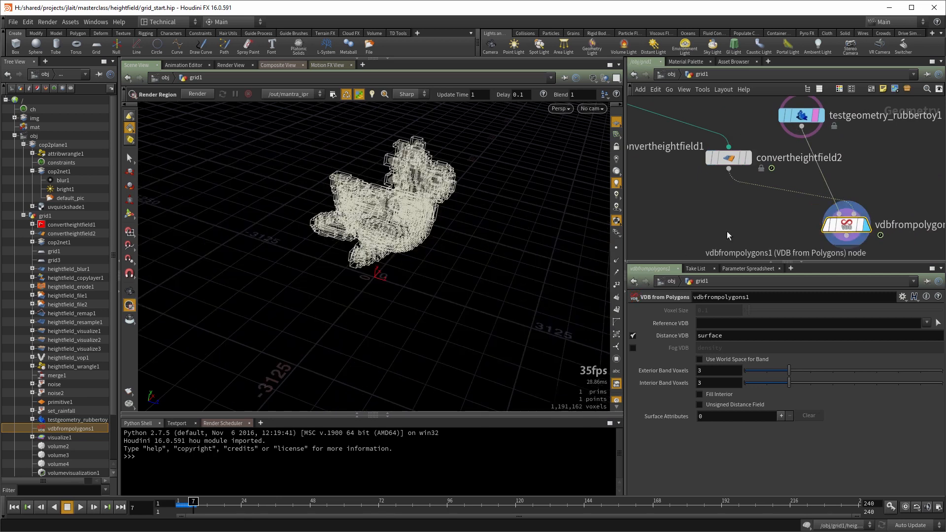
key(Escape)
mouse_move(481, 239)
mouse_down()
mouse_move(444, 344)
mouse_move(527, 297)
mouse_move(502, 306)
mouse_up()
right_drag(502, 305, 502, 263)
middle_drag(502, 264, 376, 179)
right_drag(415, 179, 386, 237)
drag(386, 236, 399, 268)
Add a VDB Combine node beside vdbfrompolygons1 and set its operation to SDF Union
middle_drag(716, 238, 703, 174)
key(Tab)
text(vdbc)
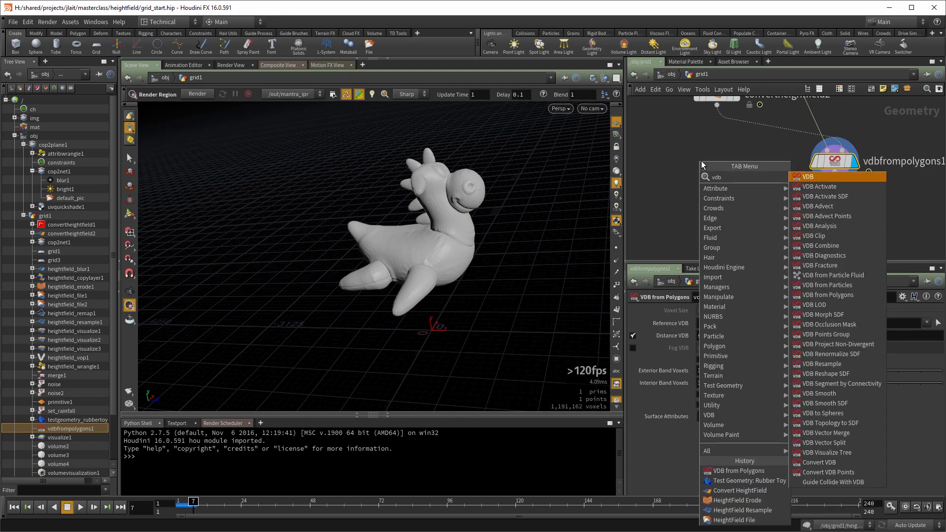
key(Down)
key(Return)
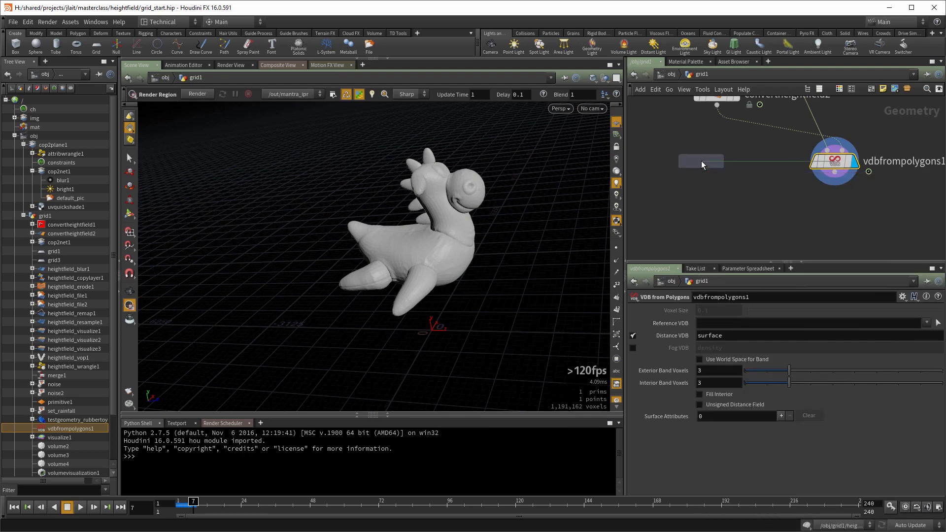
click(701, 160)
click(734, 356)
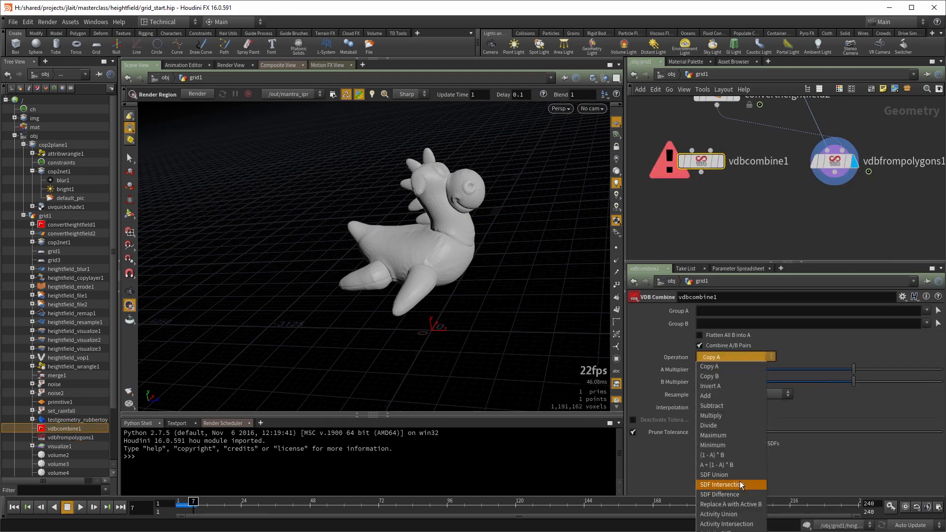
click(740, 476)
Wire convertheightfield2 and vdbfrompolygons1 into vdbcombine1, display its result and examine where the toy meets the terrain
drag(717, 105, 834, 173)
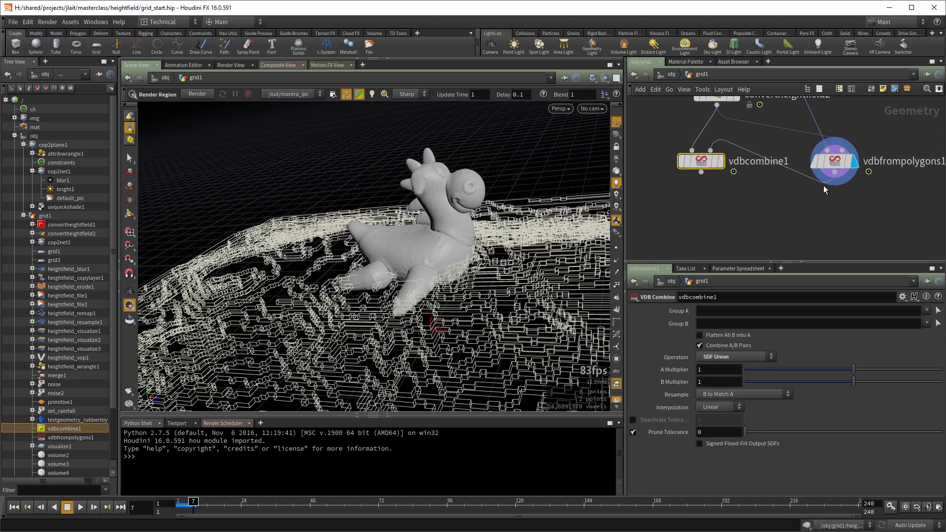
click(720, 161)
key(Escape)
drag(497, 257, 433, 292)
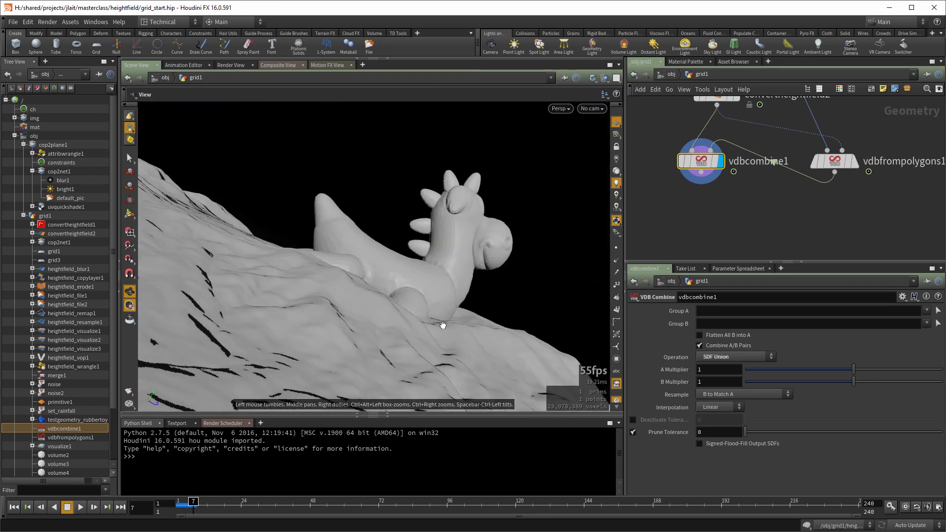
drag(458, 327, 418, 271)
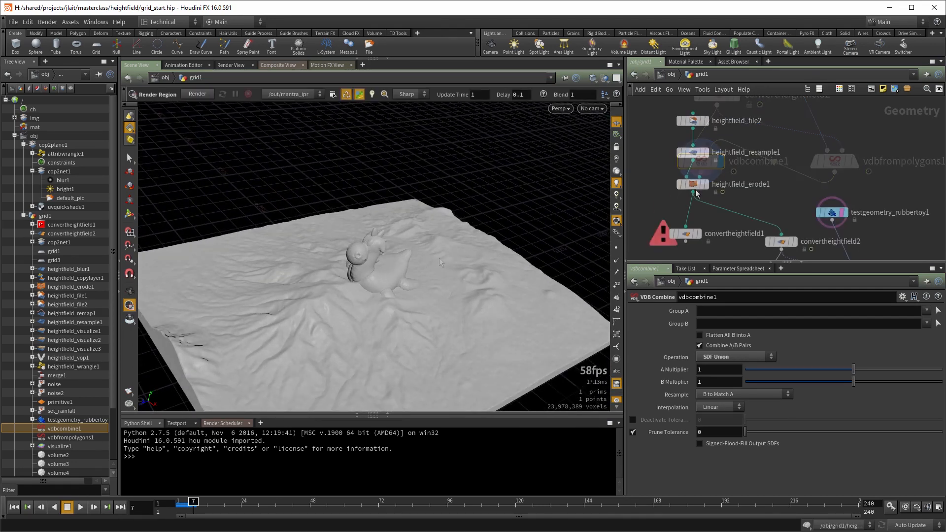
Display heightfield_erode1 and examine the colored eroded terrain from far and near
click(706, 185)
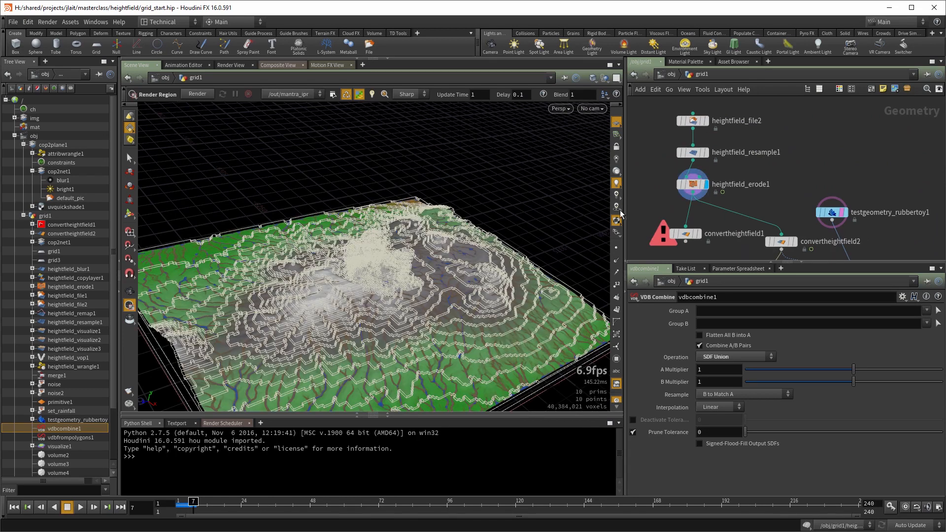
drag(460, 270, 289, 300)
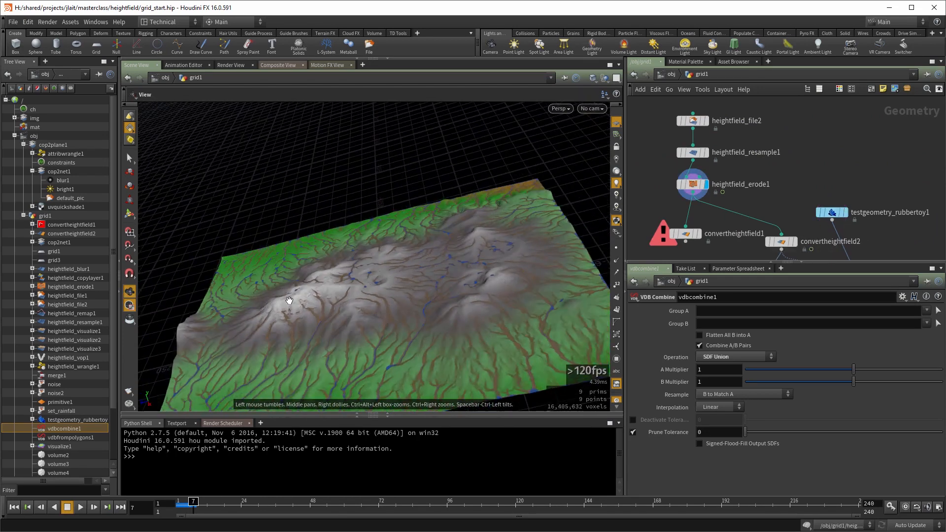
middle_drag(290, 300, 374, 202)
right_drag(374, 202, 478, 232)
mouse_move(477, 232)
mouse_down()
mouse_move(423, 263)
mouse_move(460, 239)
mouse_up()
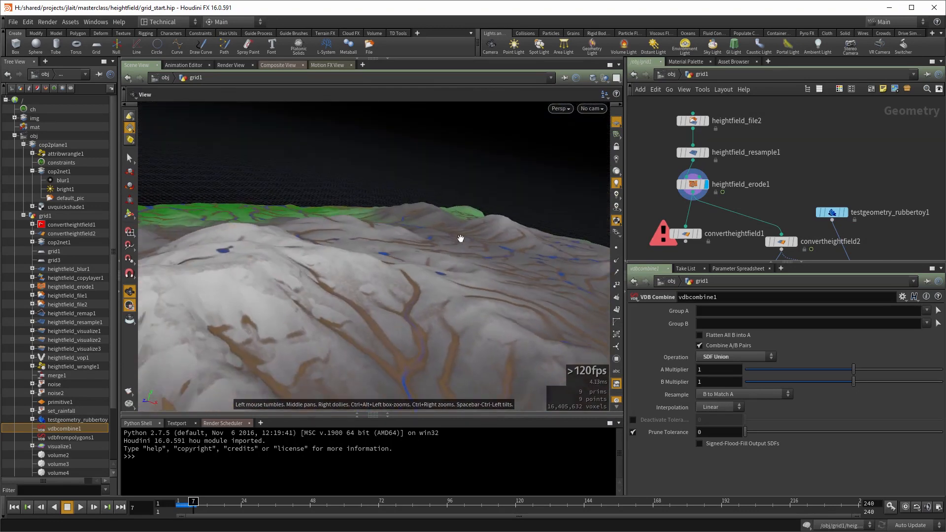
right_drag(460, 238, 371, 300)
drag(371, 300, 388, 298)
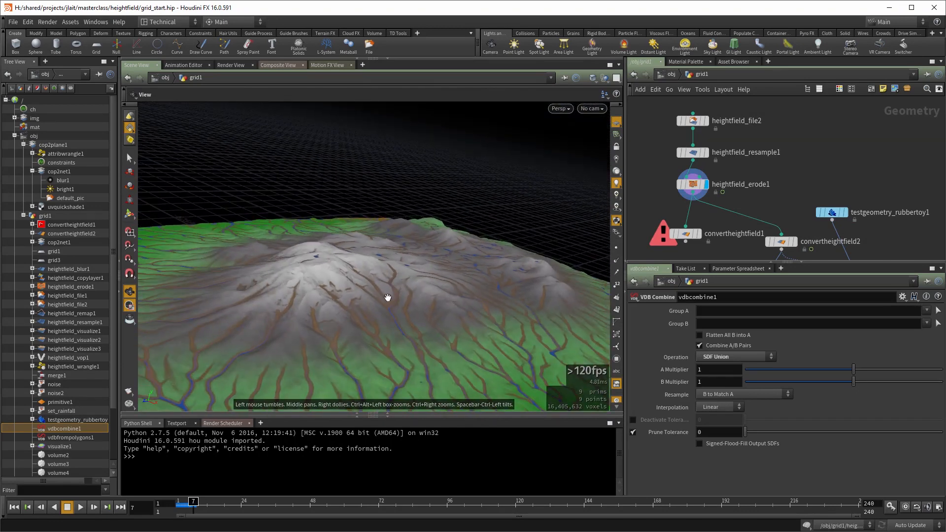
Return the timeline to frame 1 and display heightfield_resample1
click(13, 508)
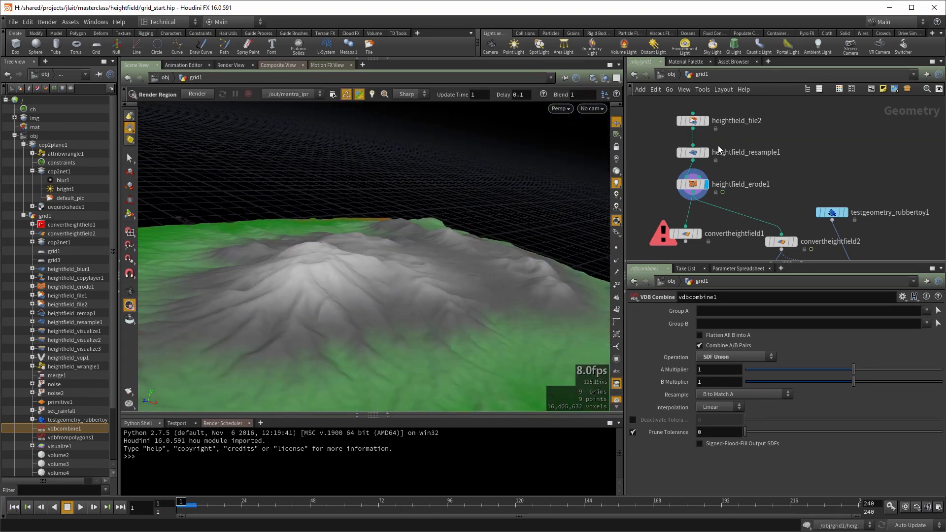
click(705, 155)
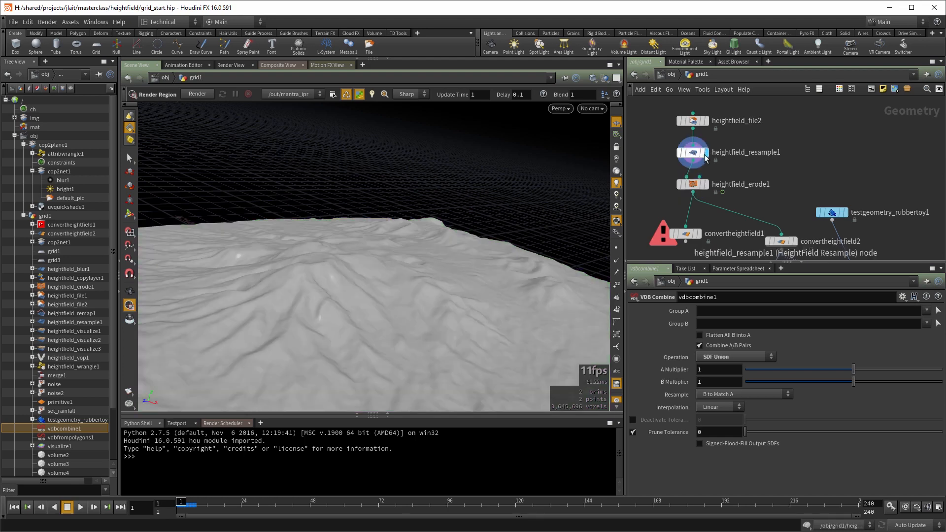
drag(473, 228, 428, 249)
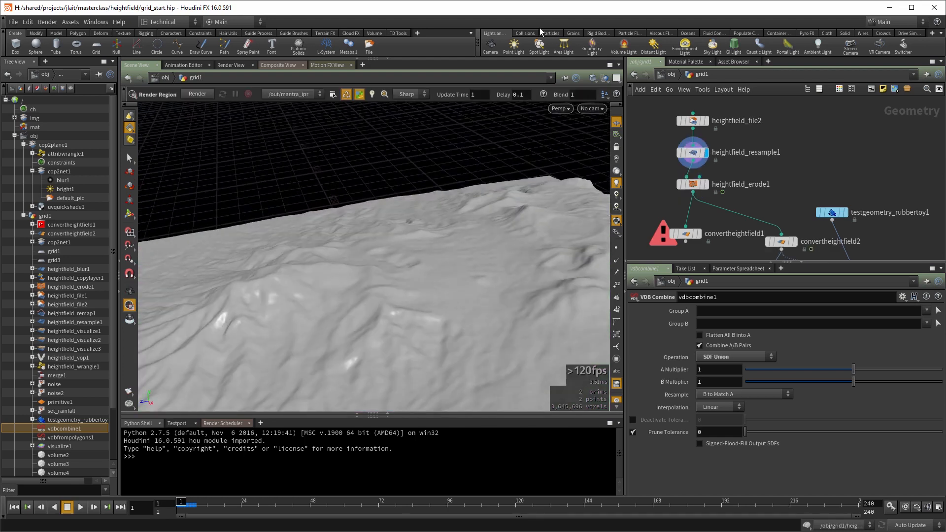
Create a Terrain Object collider from the grid1 terrain
click(524, 33)
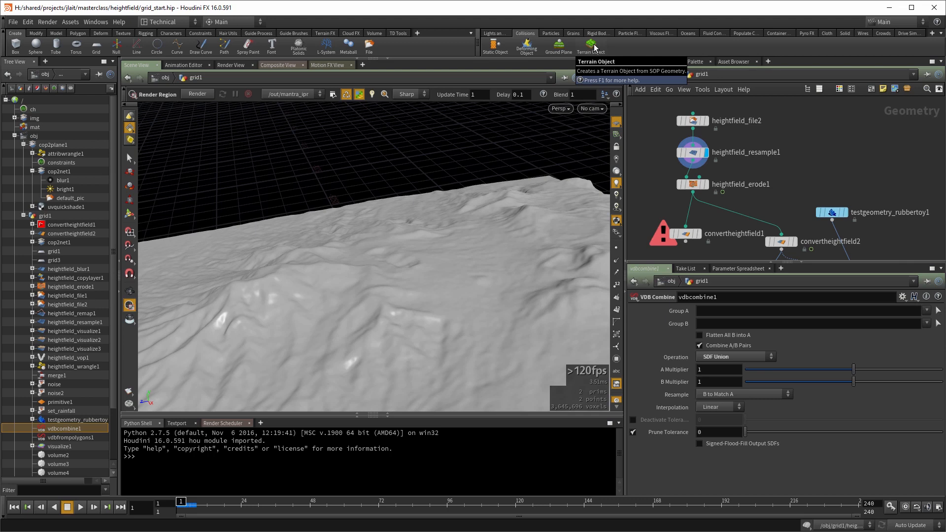
click(592, 46)
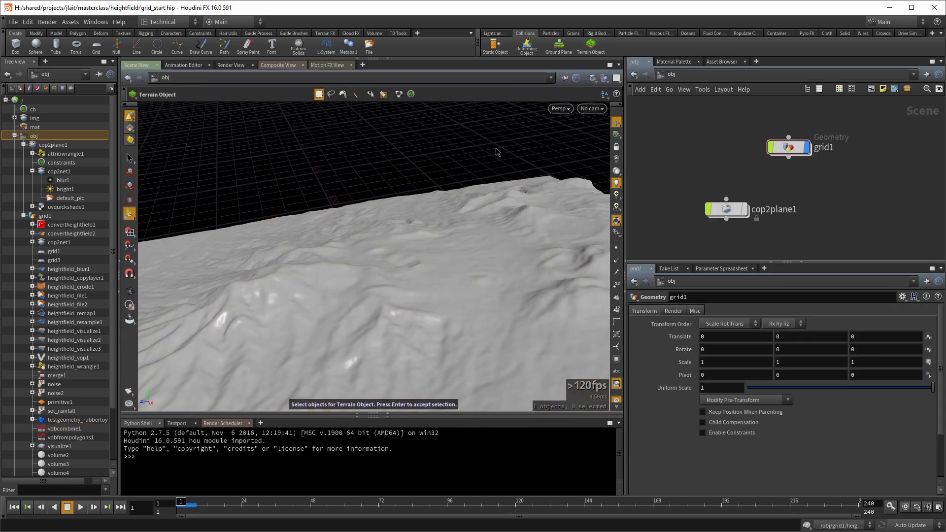
click(513, 211)
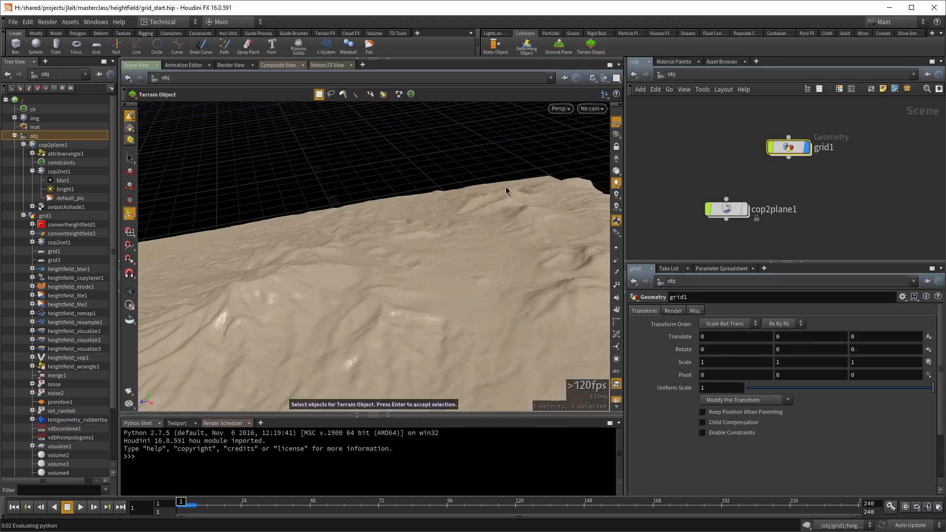
key(Return)
Shift the grid1 Terrain Object node within AutoDopNetwork and open its parameters
middle_drag(714, 174, 665, 245)
scroll(665, 246, up, 3)
drag(789, 161, 769, 143)
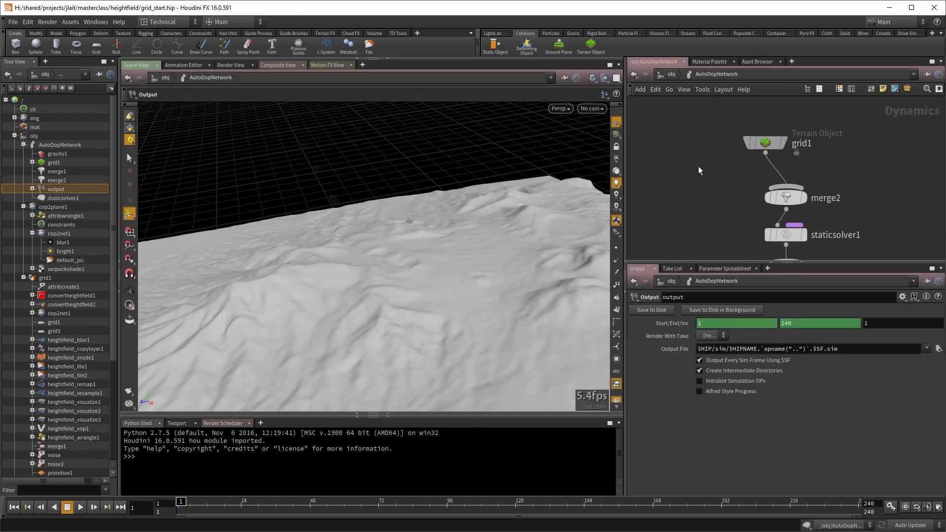
click(778, 142)
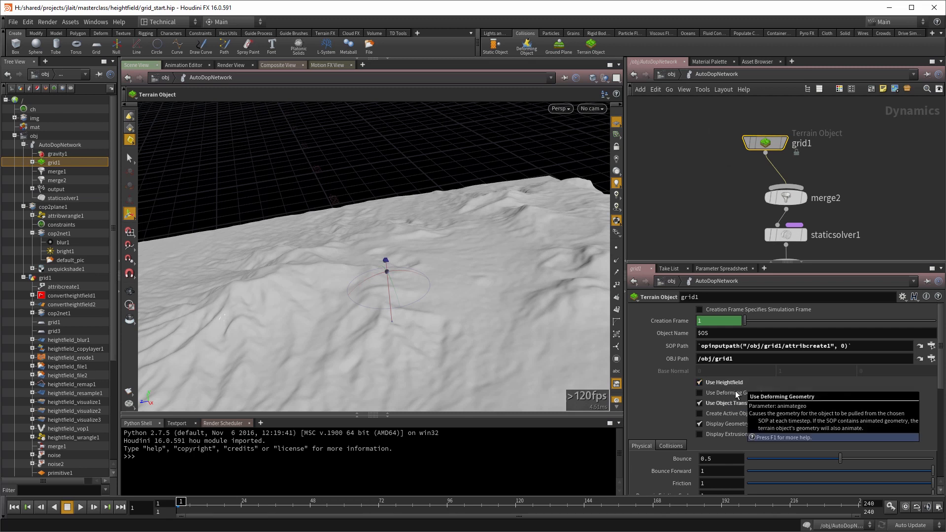
Add an SDF Representation node in AutoDopNetwork and set its mode to Heightfield
scroll(698, 197, down, 3)
middle_drag(695, 203, 699, 192)
middle_drag(687, 225, 680, 182)
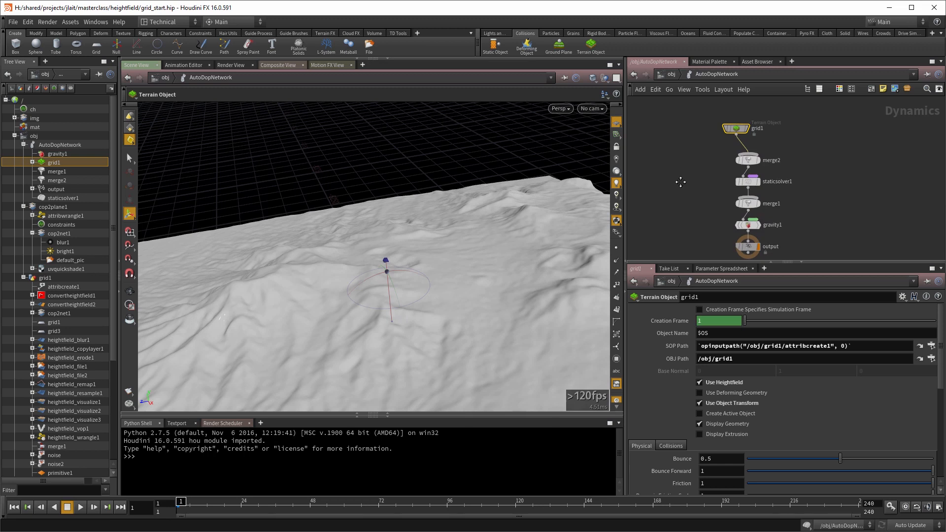
middle_drag(674, 167, 679, 169)
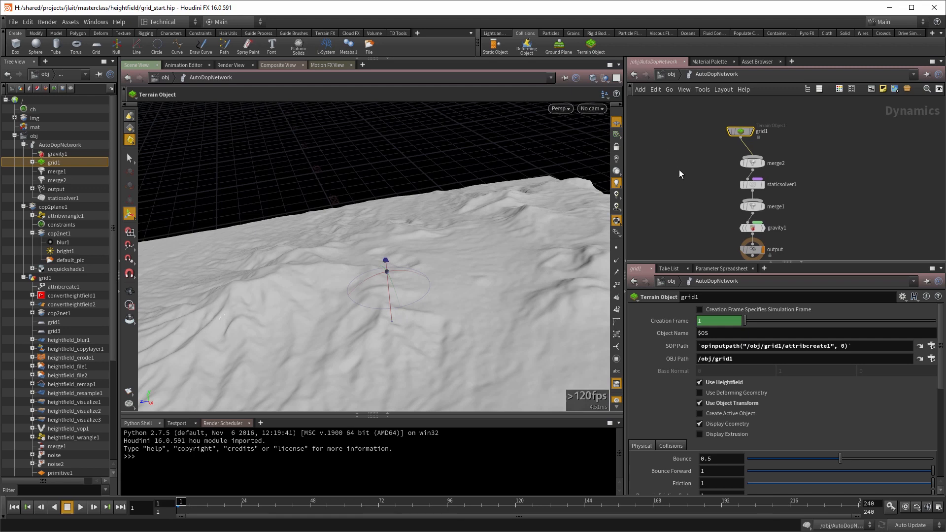
key(Tab)
text(sdf)
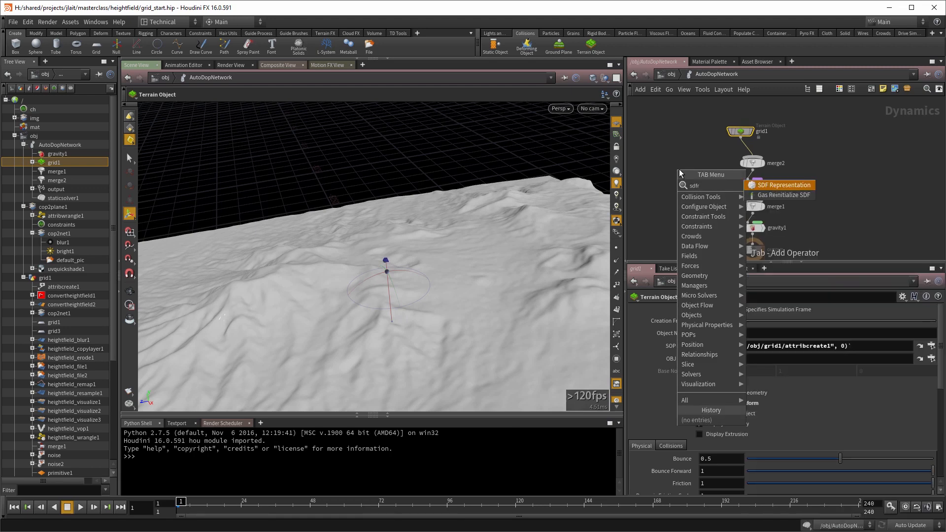
key(Return)
click(679, 169)
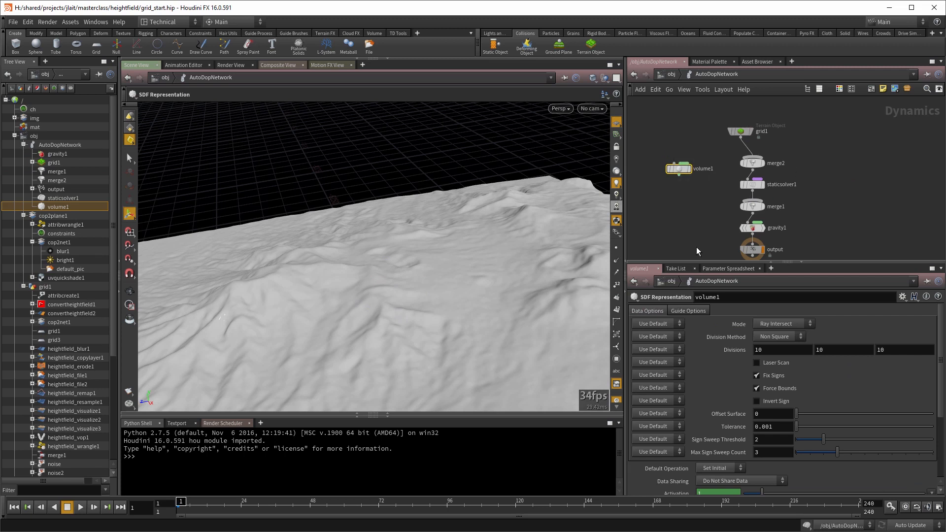
click(798, 326)
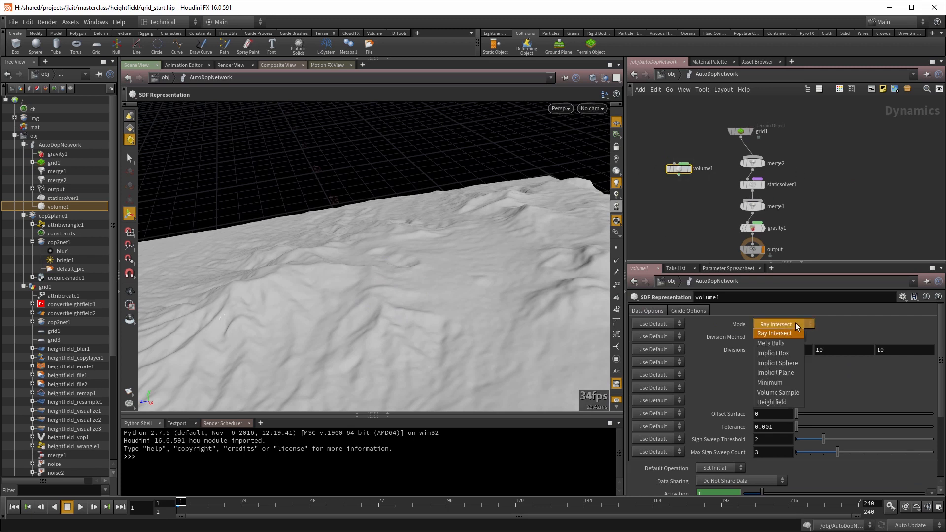
click(784, 403)
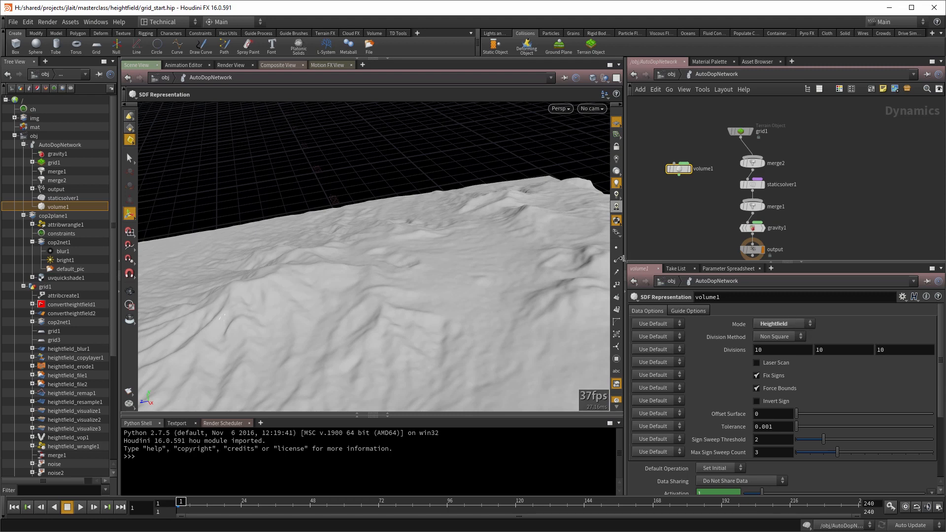
View the whole terrain and delete the volume1 SDF Representation node
alt+right_drag(478, 215, 471, 239)
alt+drag(470, 239, 416, 282)
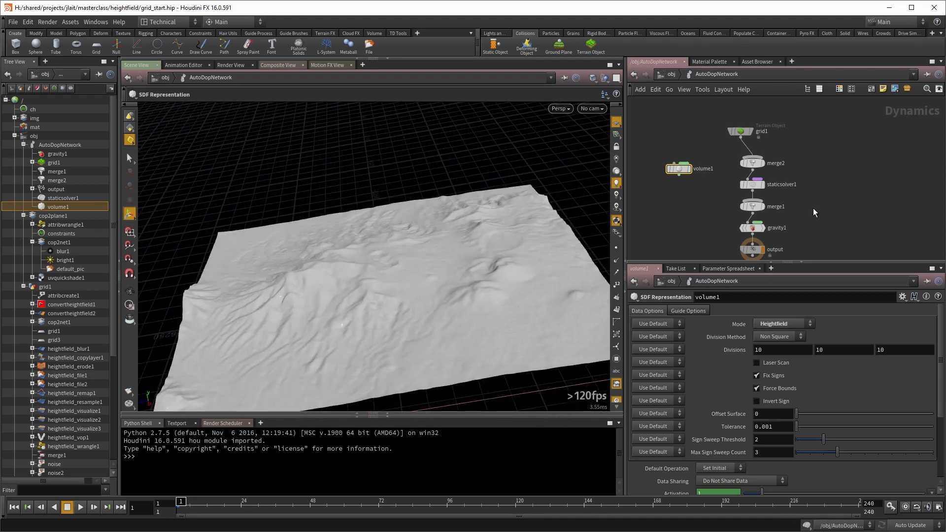
middle_drag(685, 204, 708, 197)
drag(679, 194, 711, 138)
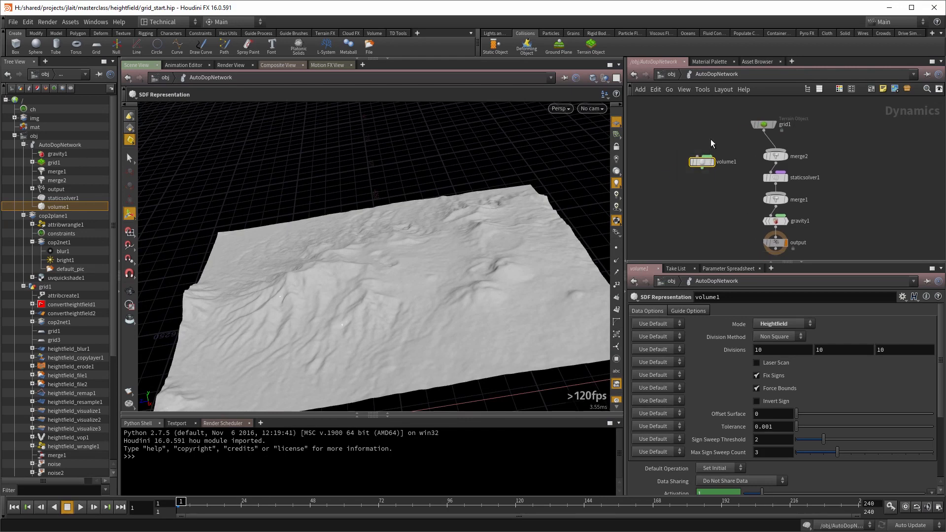
key(Delete)
Create a new Geometry object at the object level and open its network
middle_drag(727, 165, 703, 147)
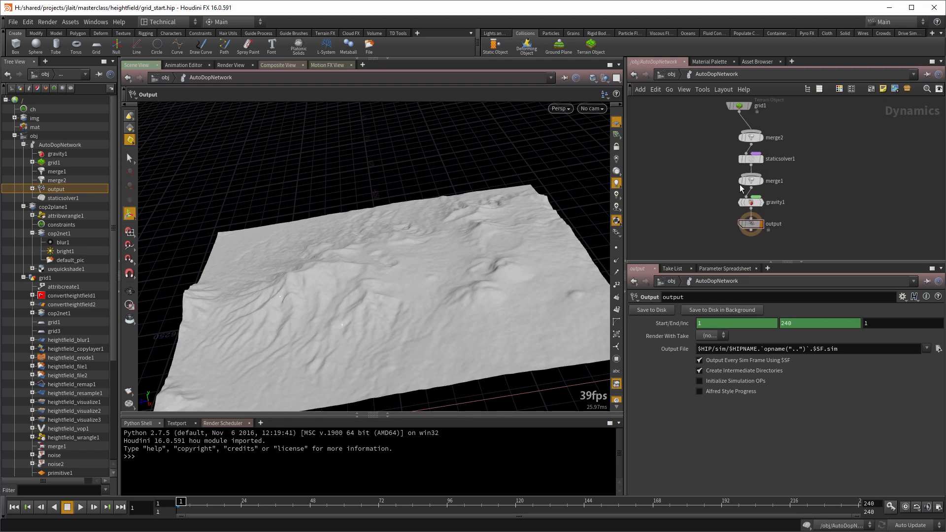
drag(554, 247, 394, 228)
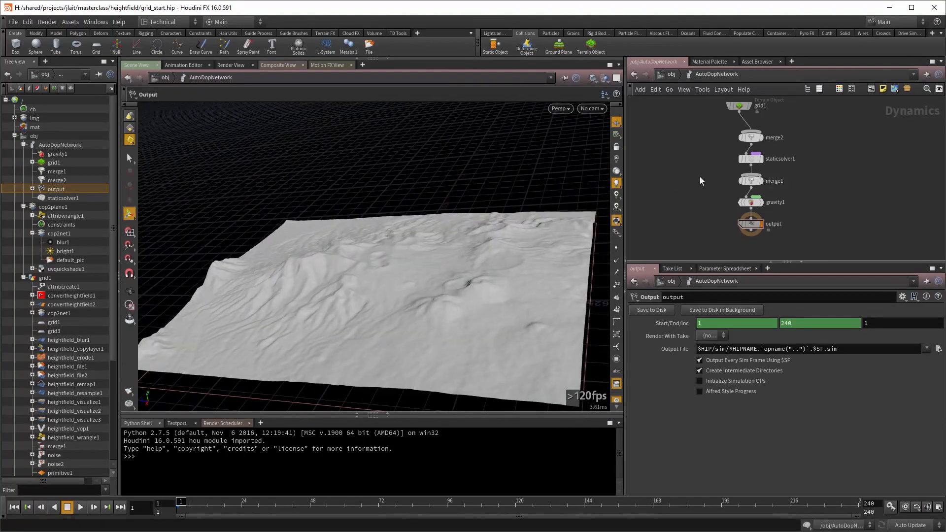
key(u)
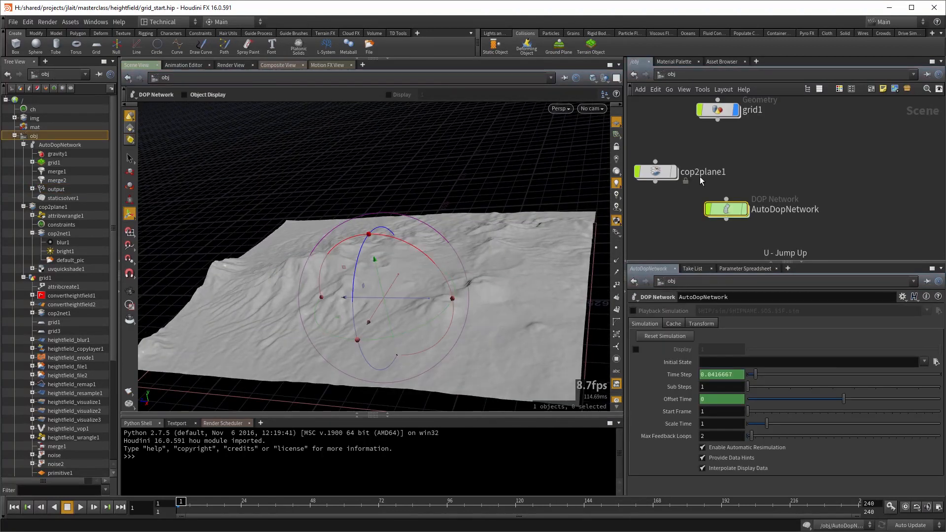
key(Tab)
text(geo)
key(Return)
click(797, 165)
key(Return)
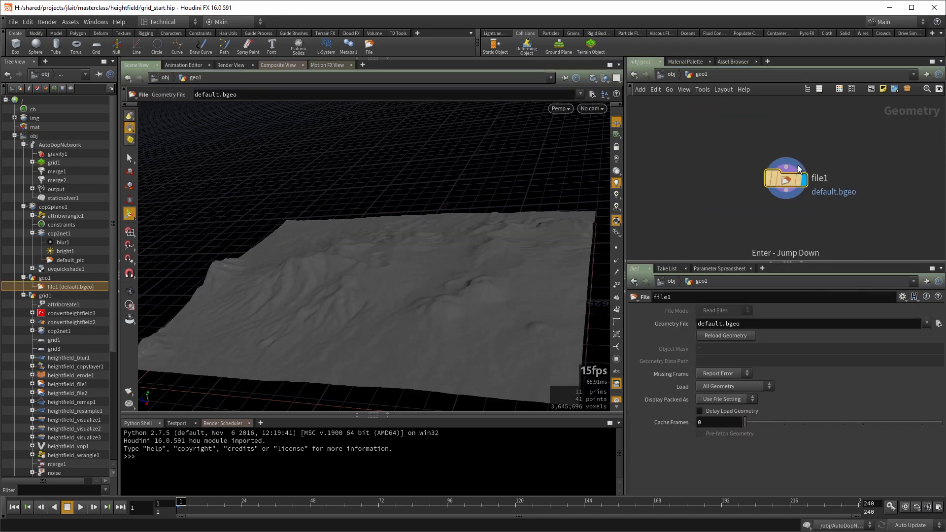
Replace the default file node in geo1 with a Sphere and set its uniform scale to 100
key(Delete)
key(Tab)
text(sph)
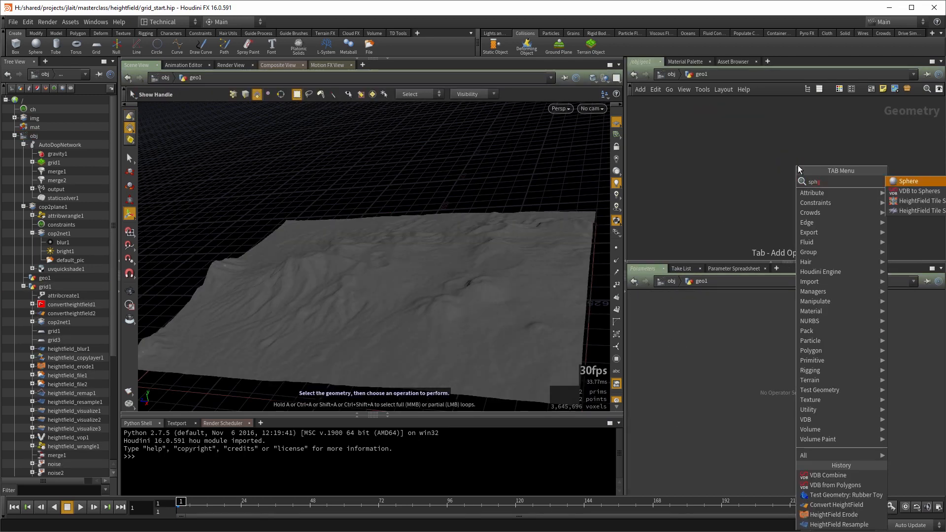
key(Return)
click(797, 164)
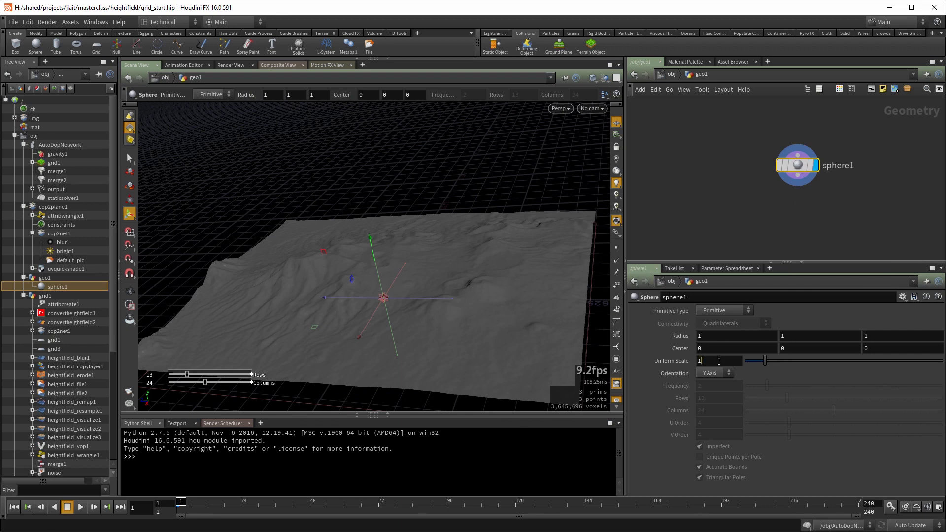
key(Return)
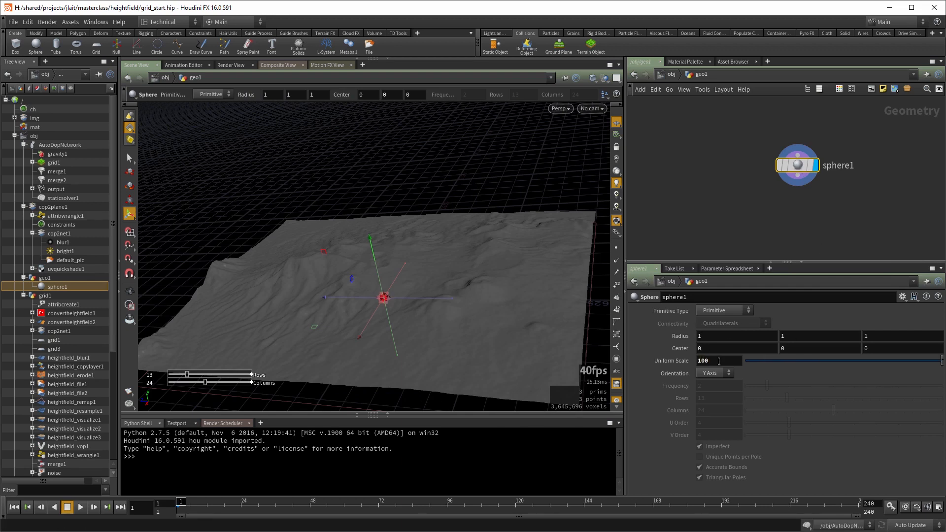
Add a Grid node in geo1 and set its size to 600 by 600
middle_drag(708, 214, 690, 196)
key(Tab)
text(grid)
key(Return)
click(690, 200)
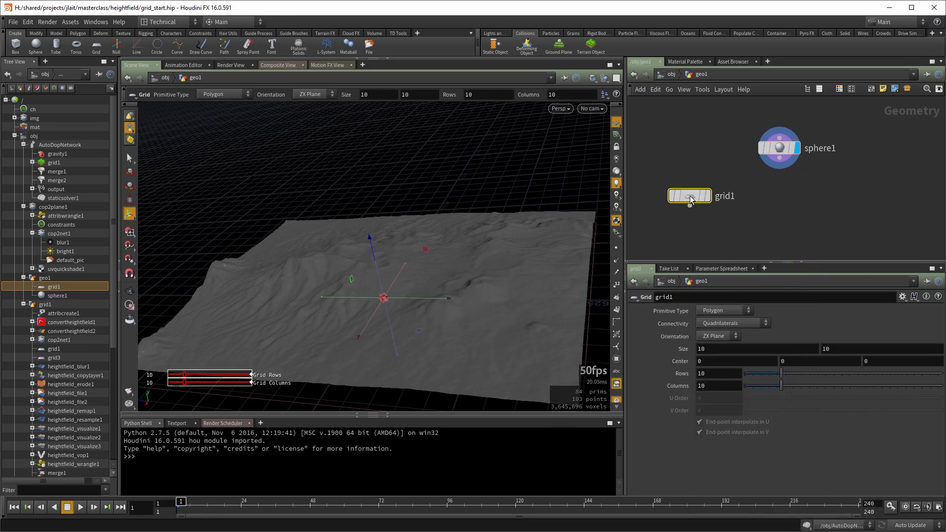
click(714, 348)
text(600)
key(Tab)
key(Tab)
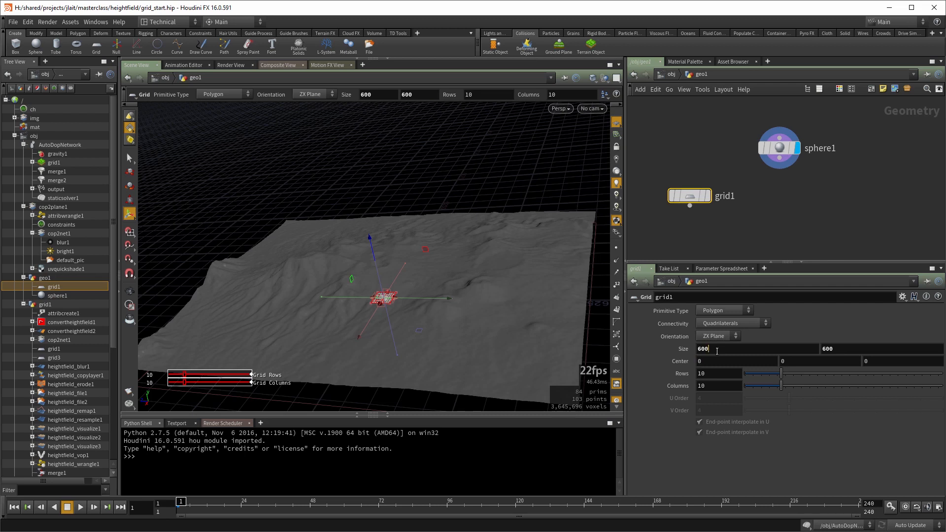
Set the size of the grid in geo1 to 1000 by 1000
click(717, 351)
text(1000)
key(Tab)
text(1000)
key(Return)
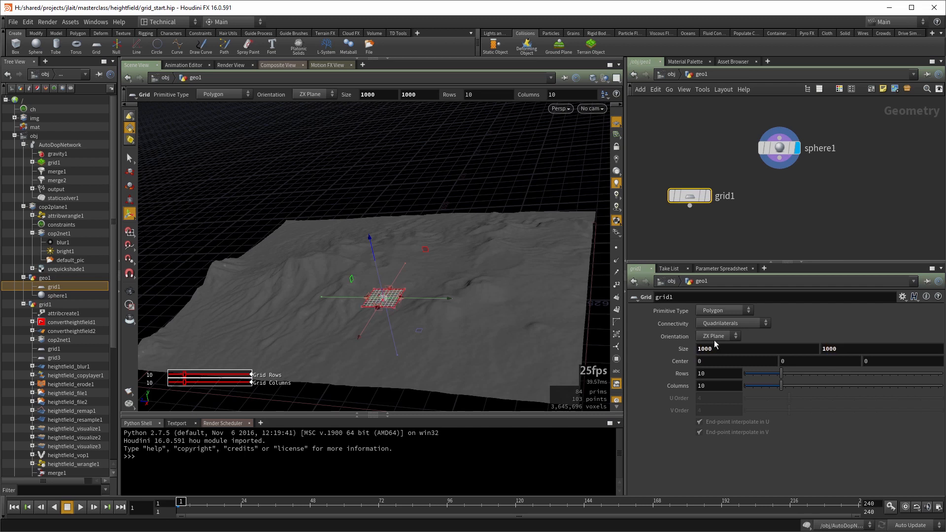
Add a Copy to Points node fed by sphere1 and grid1, and display it
click(750, 217)
key(Tab)
text(copy)
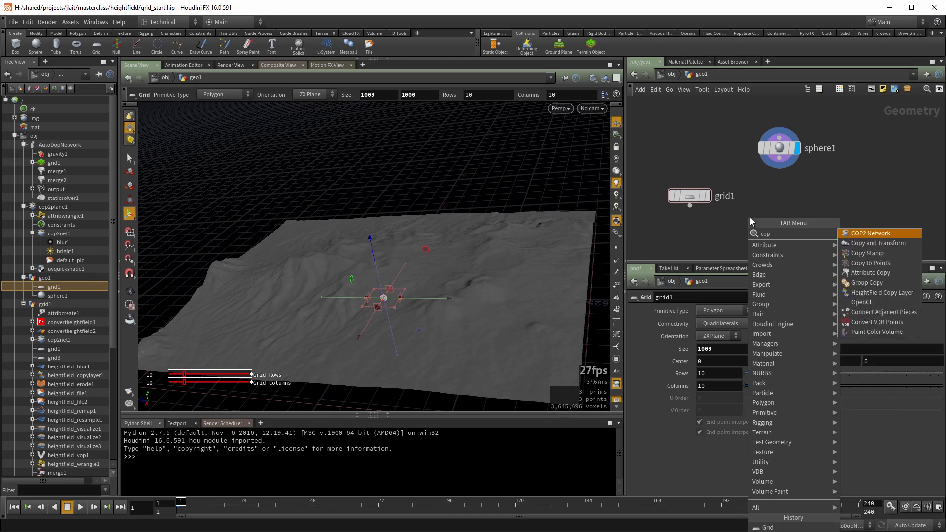
key(Return)
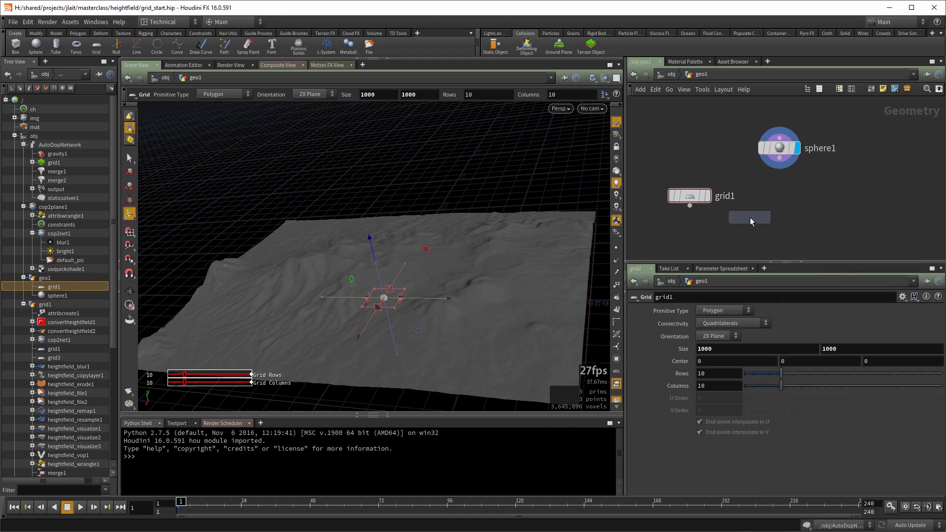
click(766, 232)
drag(779, 159, 757, 231)
drag(689, 206, 774, 224)
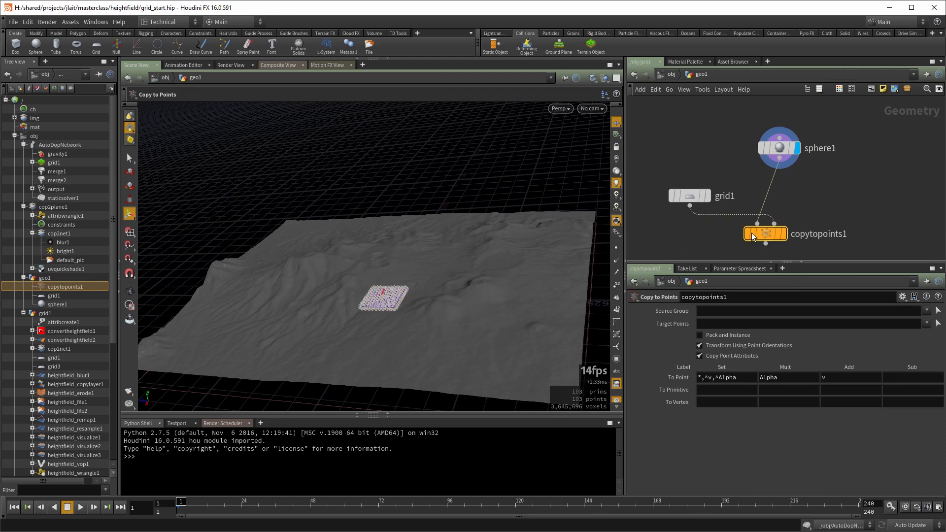
click(784, 237)
Set the geo1 grid's size to 3000 by 3000 and raise its center above the terrain to about 1985 in Y
key(space)
right_drag(410, 299, 485, 289)
middle_drag(418, 301, 405, 232)
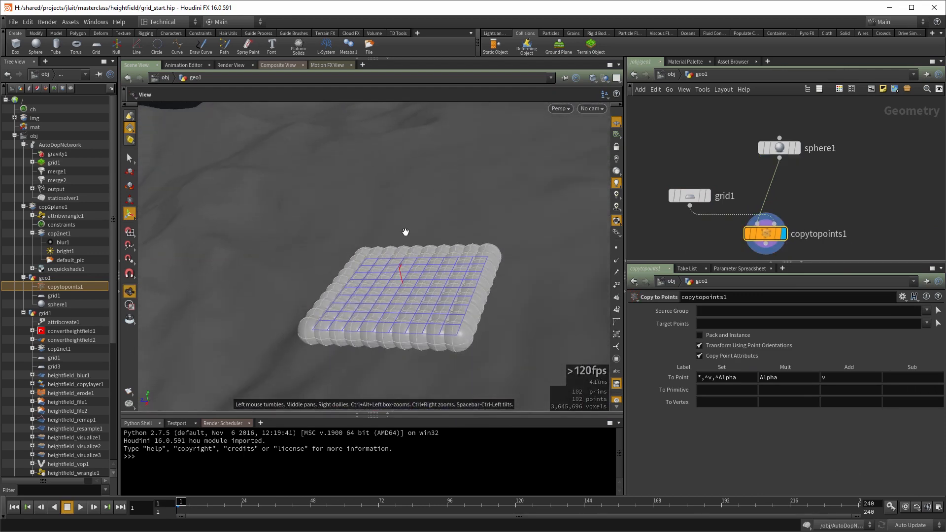
drag(405, 231, 424, 224)
click(689, 196)
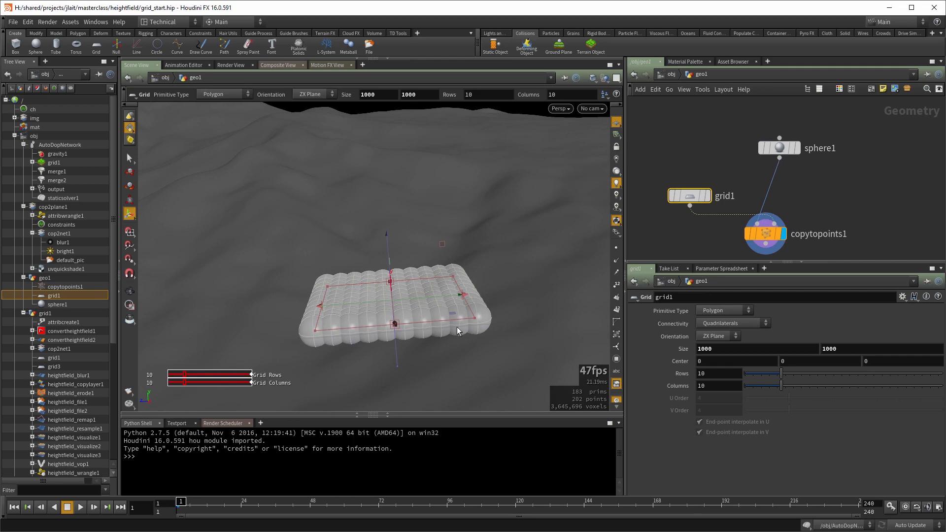
mouse_move(387, 276)
mouse_down()
mouse_move(383, 137)
mouse_move(302, 288)
mouse_move(426, 274)
mouse_move(391, 281)
mouse_up()
middle_click(672, 352)
middle_drag(672, 352, 687, 219)
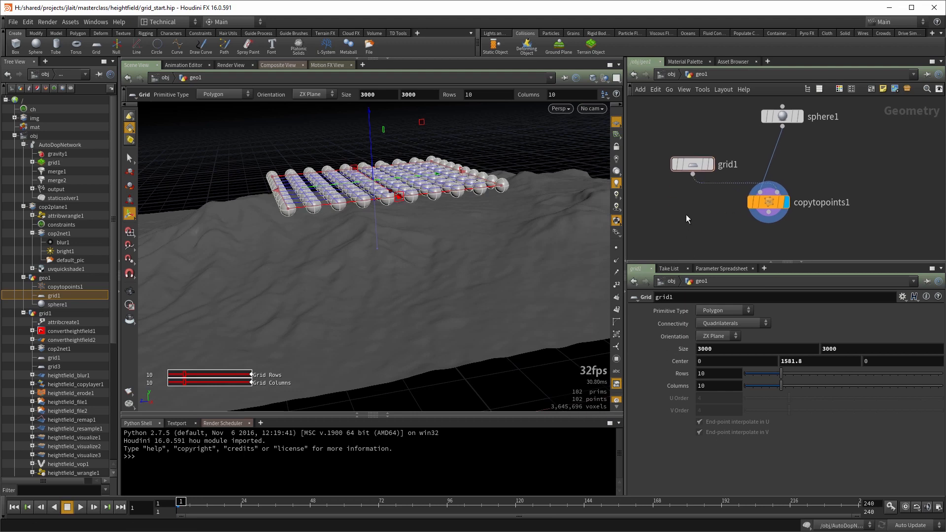
drag(434, 207, 519, 161)
key(Return)
drag(438, 158, 452, 138)
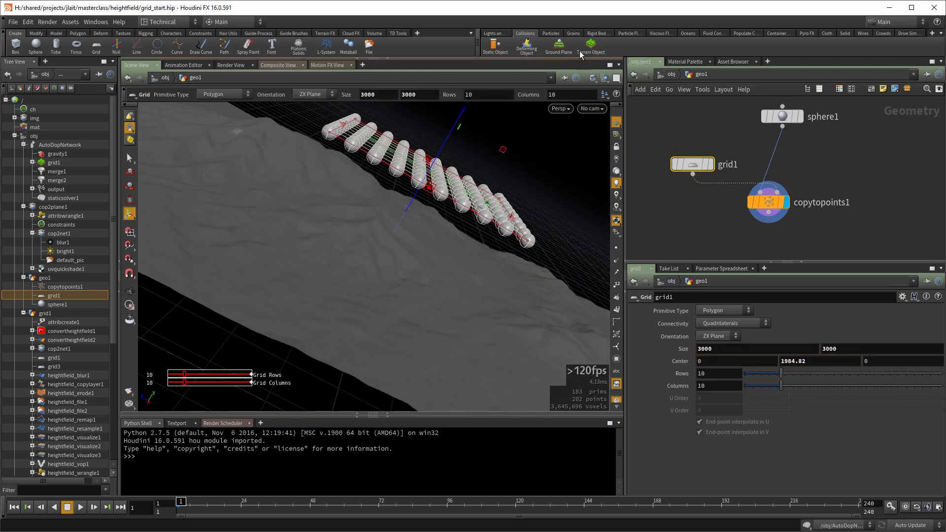
Turn the geo1 spheres into RBD Objects, then play the simulation and rewind to frame 1
click(598, 33)
click(500, 48)
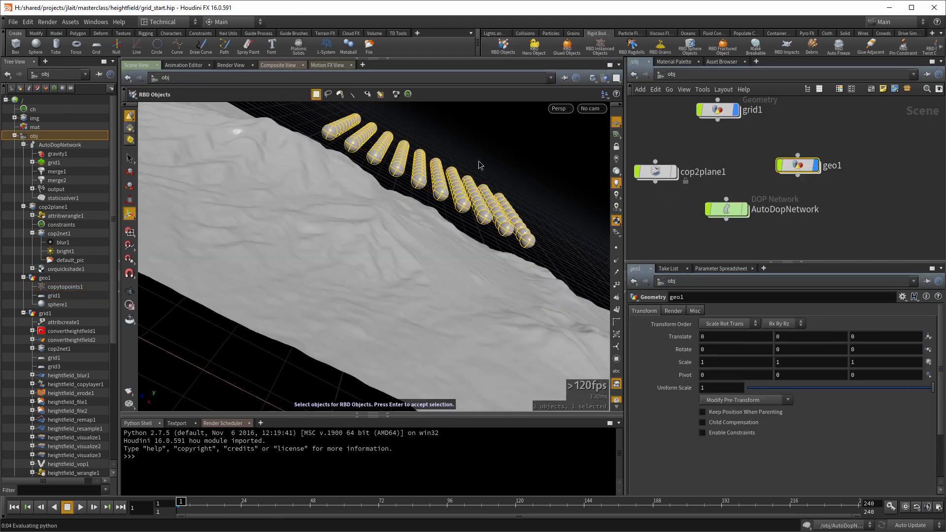
key(Return)
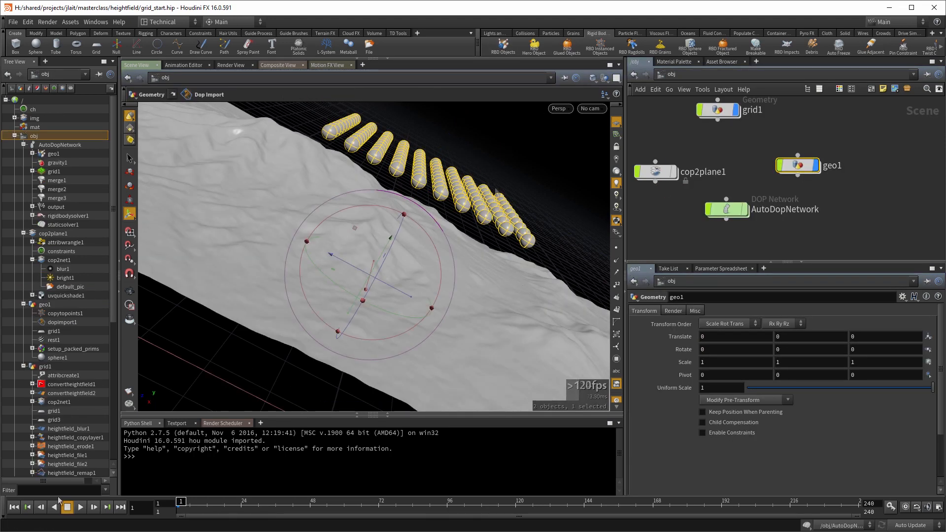
click(80, 508)
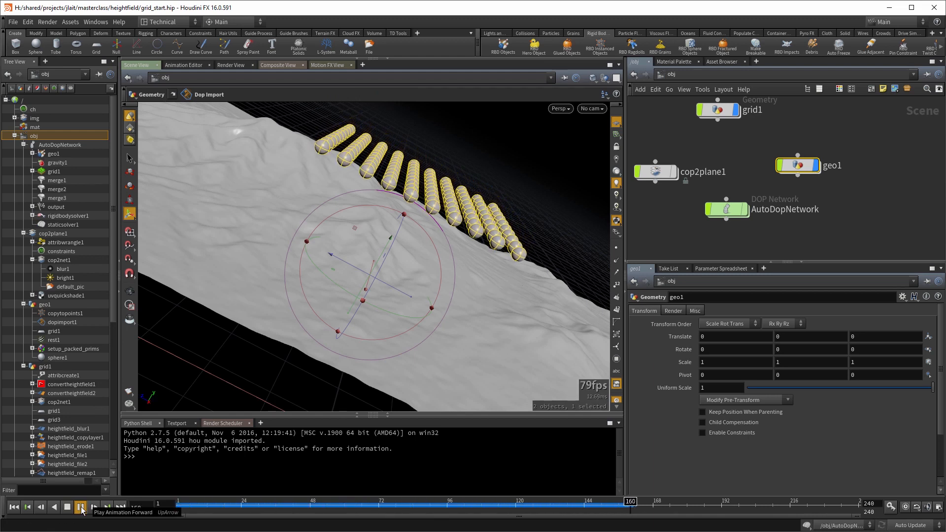
click(14, 510)
Set the Y force of gravity1 in AutoDopNetwork to -980.0665
click(726, 209)
key(Return)
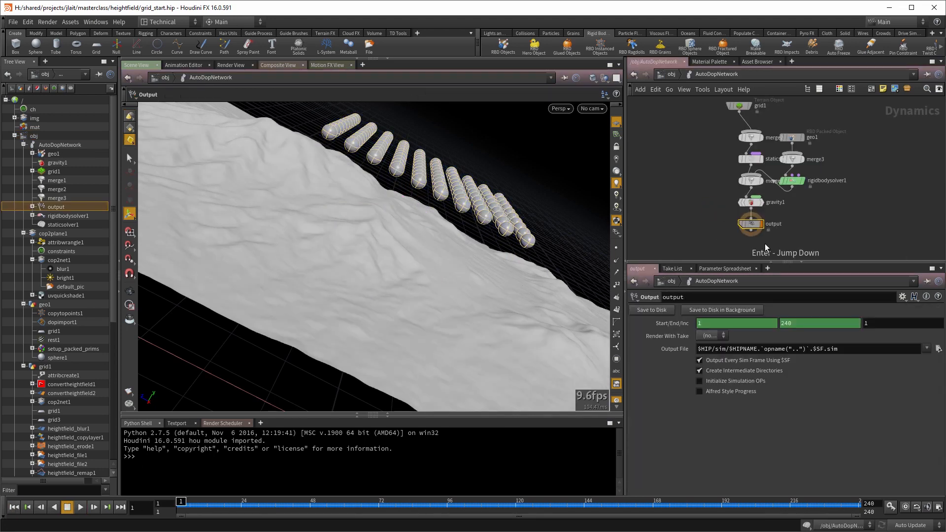
click(750, 202)
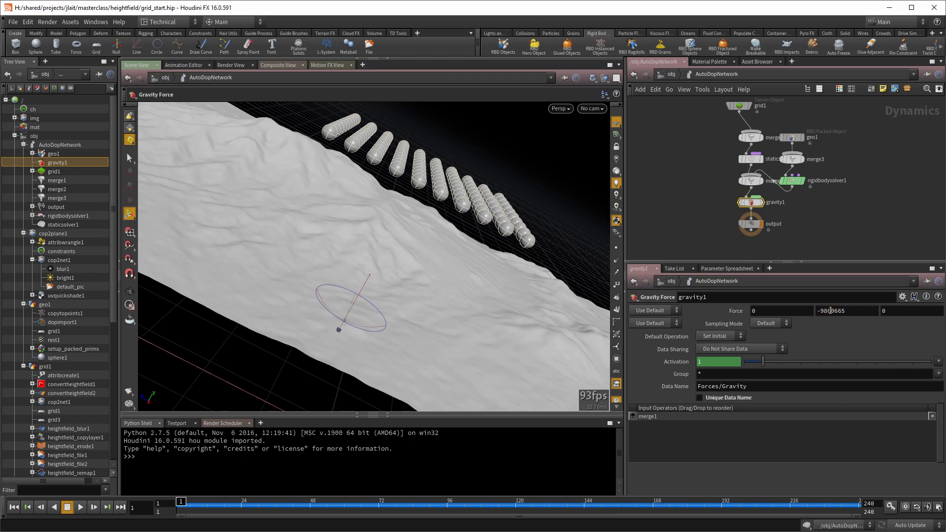
key(Return)
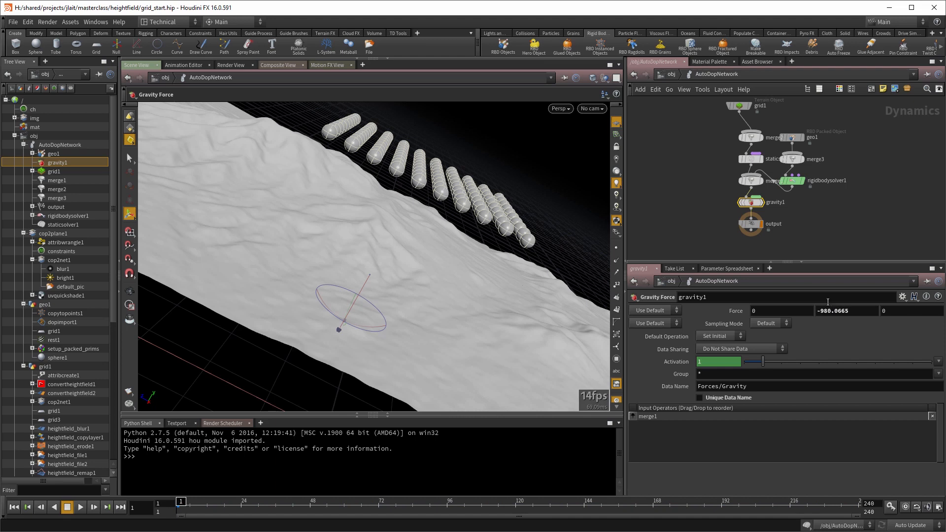
click(692, 219)
Play the simulation and examine from above how the spheres collide with the terrain
click(81, 506)
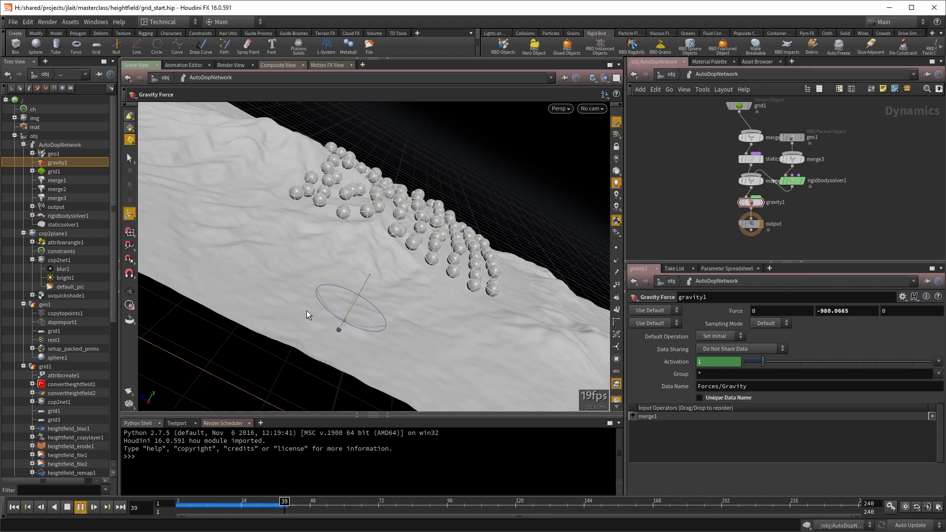
alt+drag(463, 155, 407, 202)
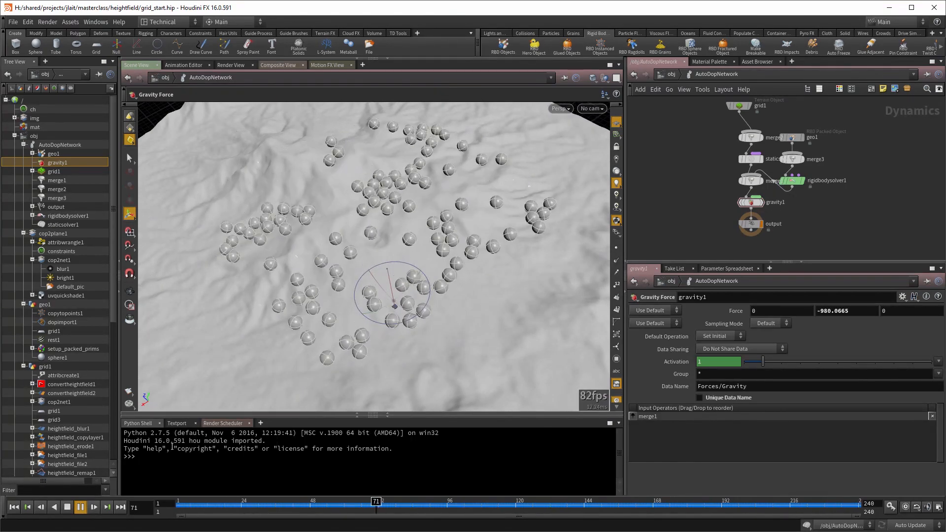
key(Escape)
Return to the object level and open the grid1 geometry network
key(u)
scroll(733, 179, down, 5)
drag(707, 169, 747, 203)
middle_drag(720, 196, 685, 219)
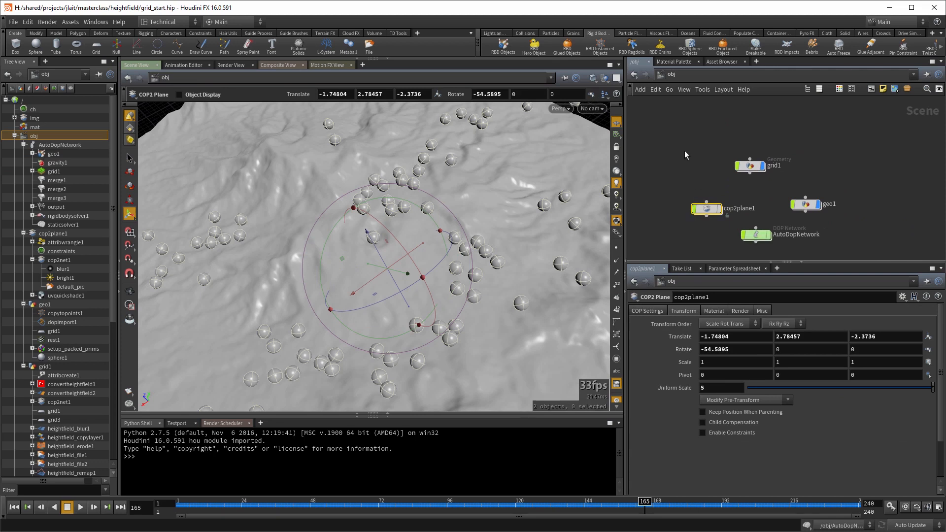
middle_drag(684, 150, 666, 143)
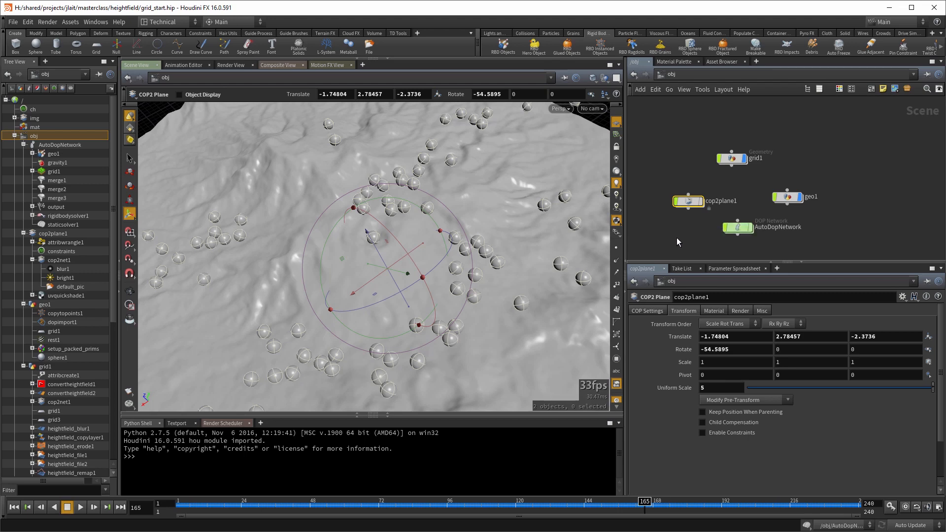
double_click(730, 159)
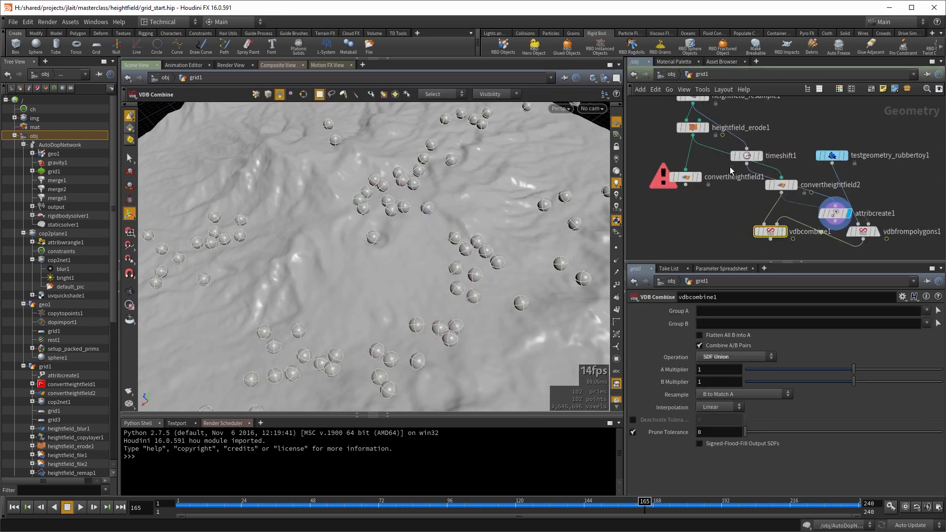